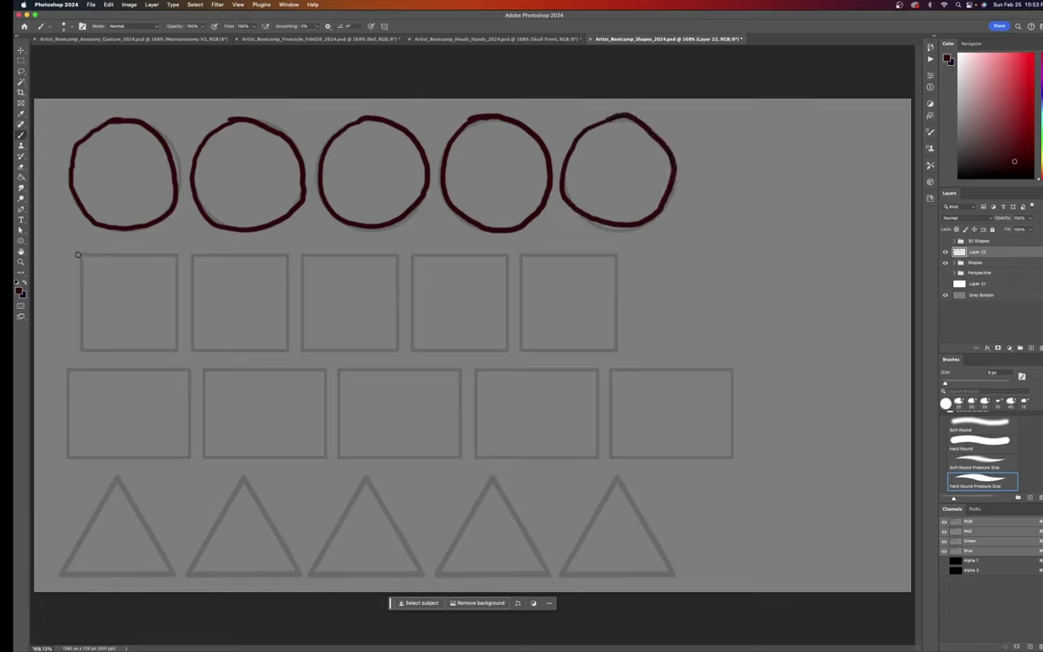
- Trace the outlines of the five guide squares in the second row with dark red brush strokes on Layer 22
left_click_drag(82, 256, 88, 342)
mouse_move(84, 253)
left_mouse_down()
mouse_move(172, 251)
mouse_move(176, 356)
left_mouse_up()
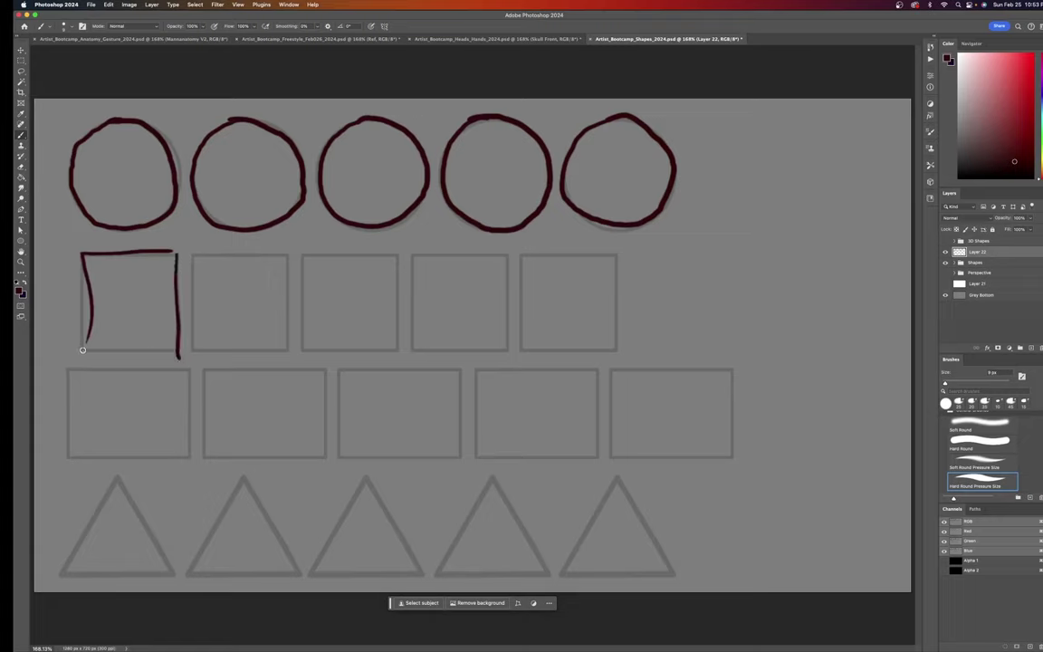
left_click_drag(82, 349, 181, 349)
left_click_drag(191, 256, 192, 353)
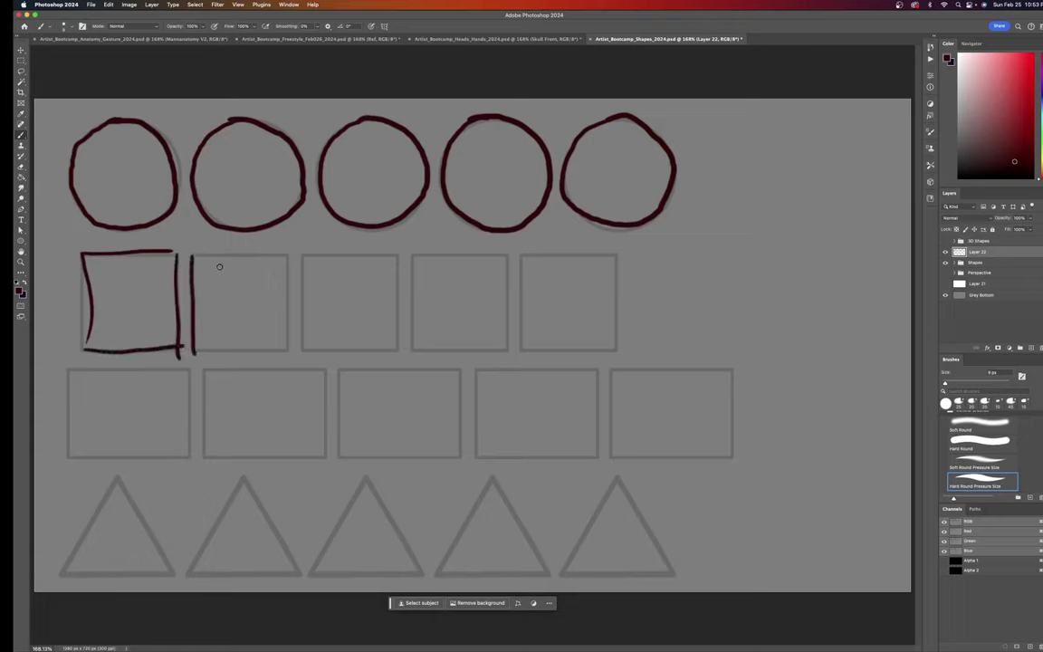
mouse_move(194, 254)
left_mouse_down()
mouse_move(284, 251)
mouse_move(289, 345)
left_mouse_up()
left_click_drag(197, 351, 301, 349)
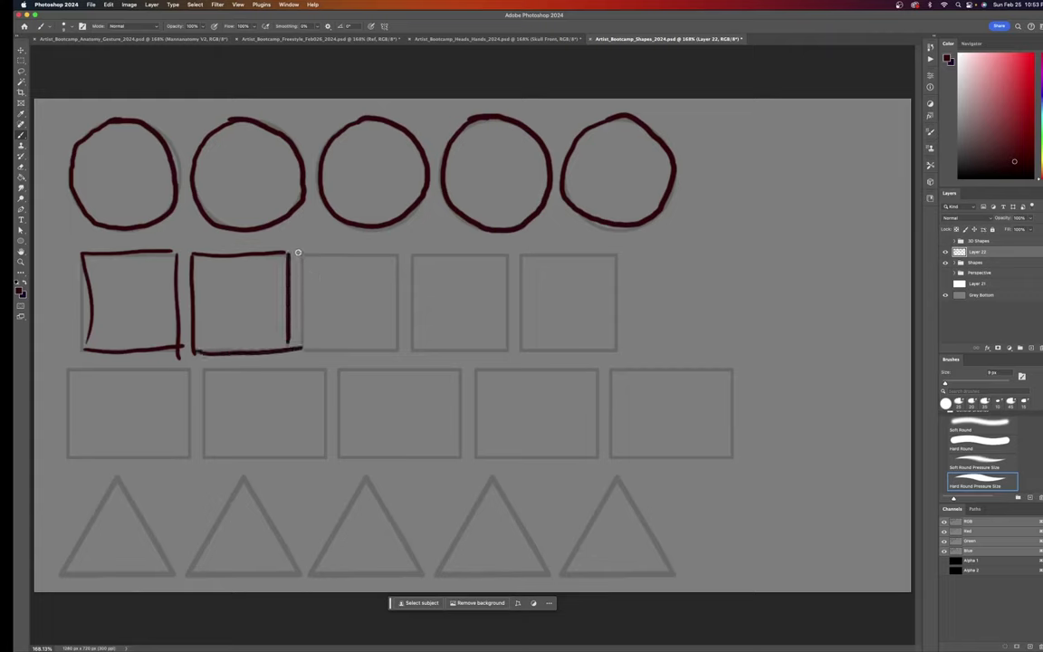
left_click_drag(298, 254, 301, 352)
mouse_move(303, 254)
left_mouse_down()
mouse_move(407, 256)
mouse_move(396, 256)
mouse_move(397, 313)
mouse_move(394, 365)
left_mouse_up()
left_click_drag(306, 354, 423, 351)
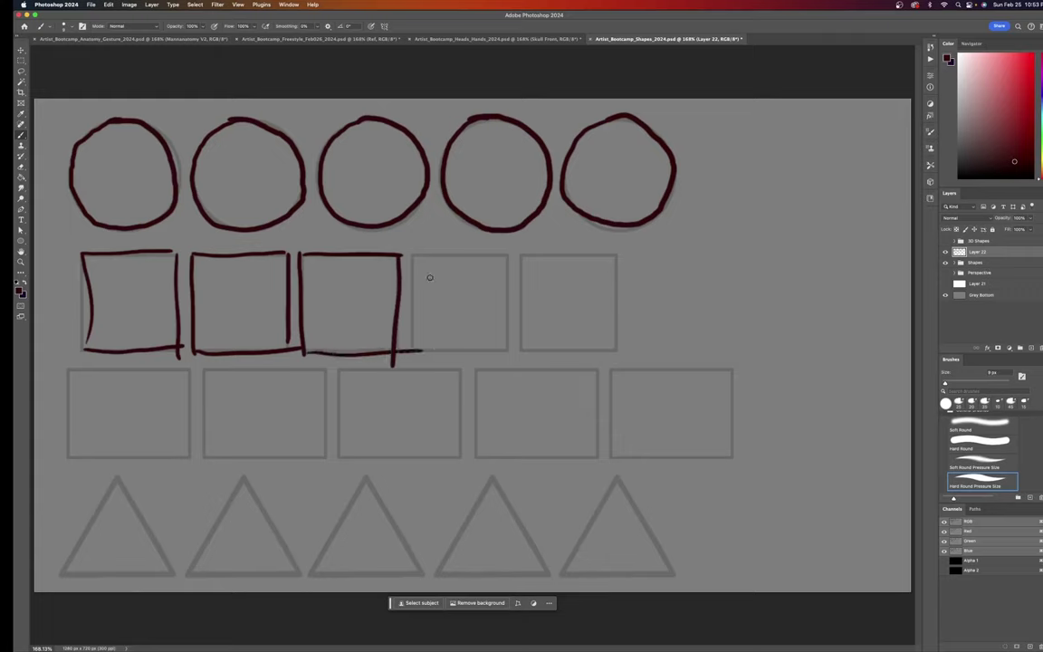
mouse_move(415, 256)
left_mouse_down()
mouse_move(417, 351)
mouse_move(519, 258)
mouse_move(508, 350)
left_mouse_up()
left_click_drag(415, 351, 518, 348)
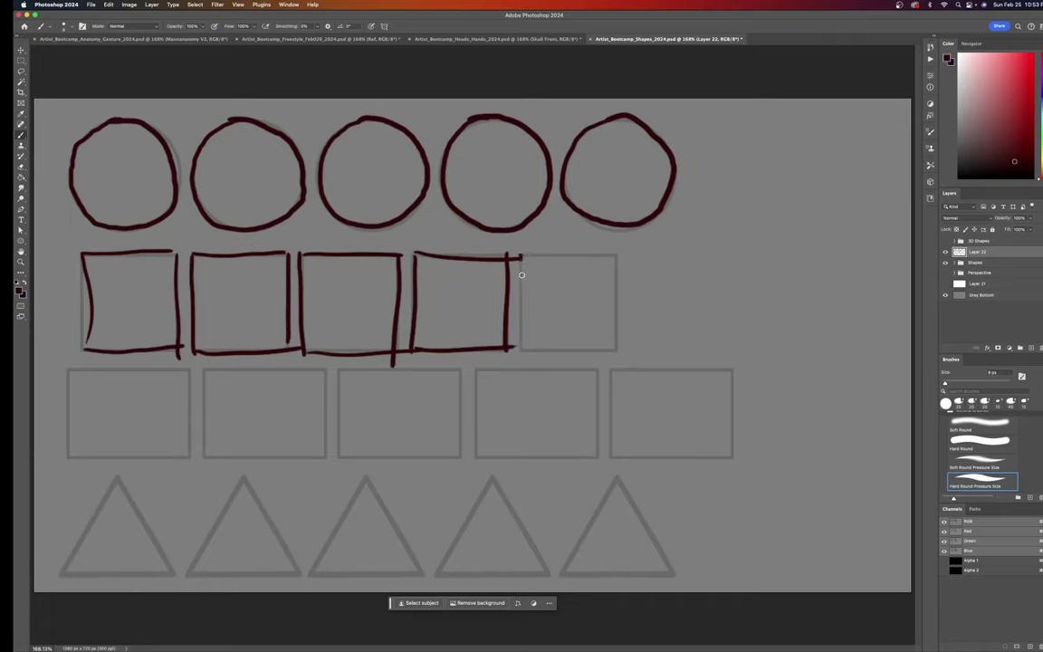
mouse_move(523, 257)
left_mouse_down()
mouse_move(522, 352)
mouse_move(621, 256)
mouse_move(617, 353)
left_mouse_up()
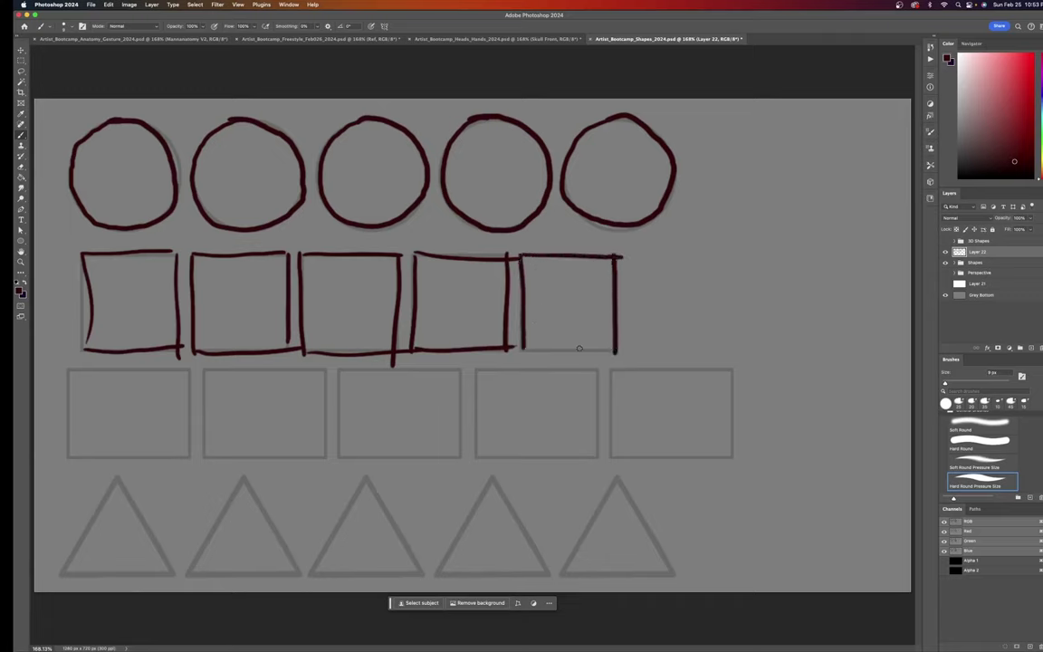
left_click_drag(522, 352, 634, 352)
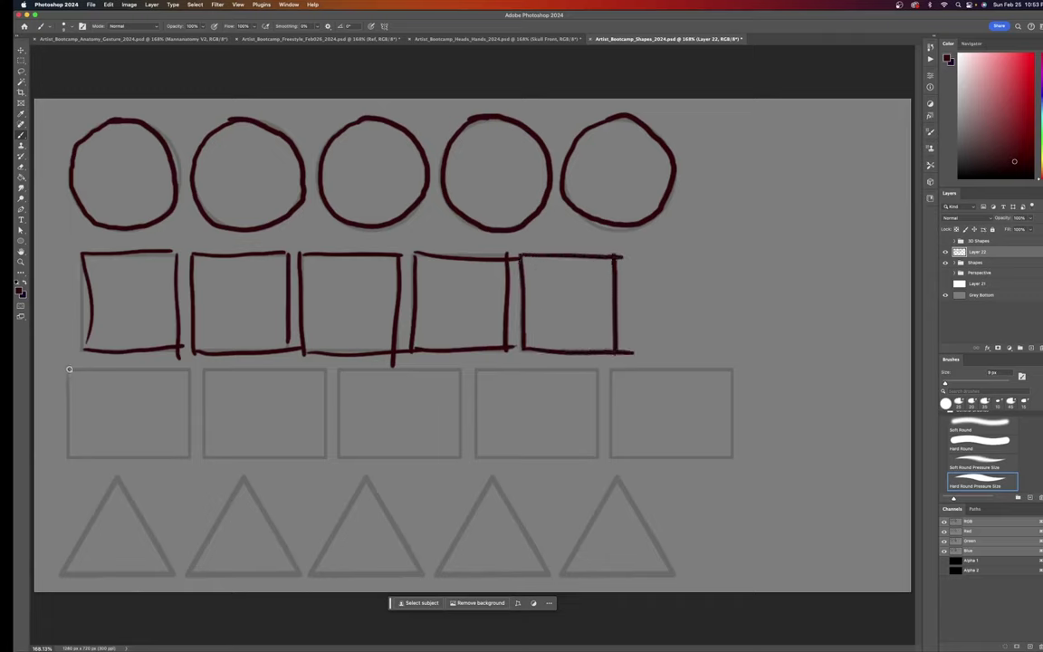
- Trace the outlines of the five guide rectangles in the third row with dark red brush strokes
mouse_move(69, 369)
left_mouse_down()
mouse_move(68, 445)
mouse_move(136, 372)
mouse_move(208, 371)
mouse_move(189, 374)
mouse_move(185, 462)
left_mouse_up()
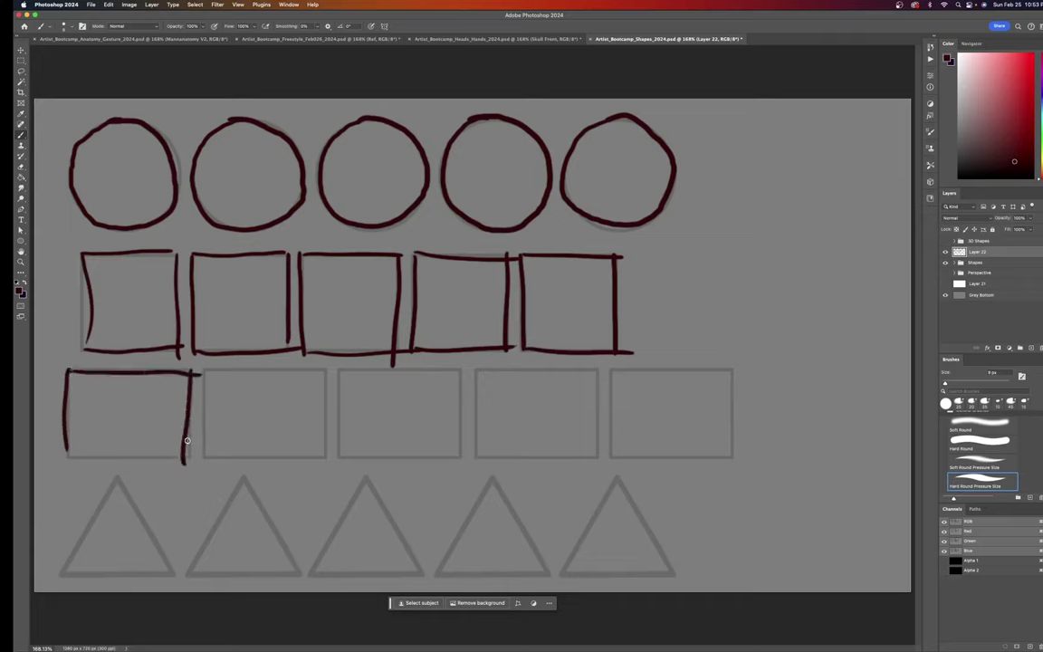
left_click_drag(66, 457, 186, 459)
mouse_move(207, 369)
left_mouse_down()
mouse_move(204, 444)
mouse_move(254, 376)
mouse_move(325, 377)
mouse_move(323, 463)
left_mouse_up()
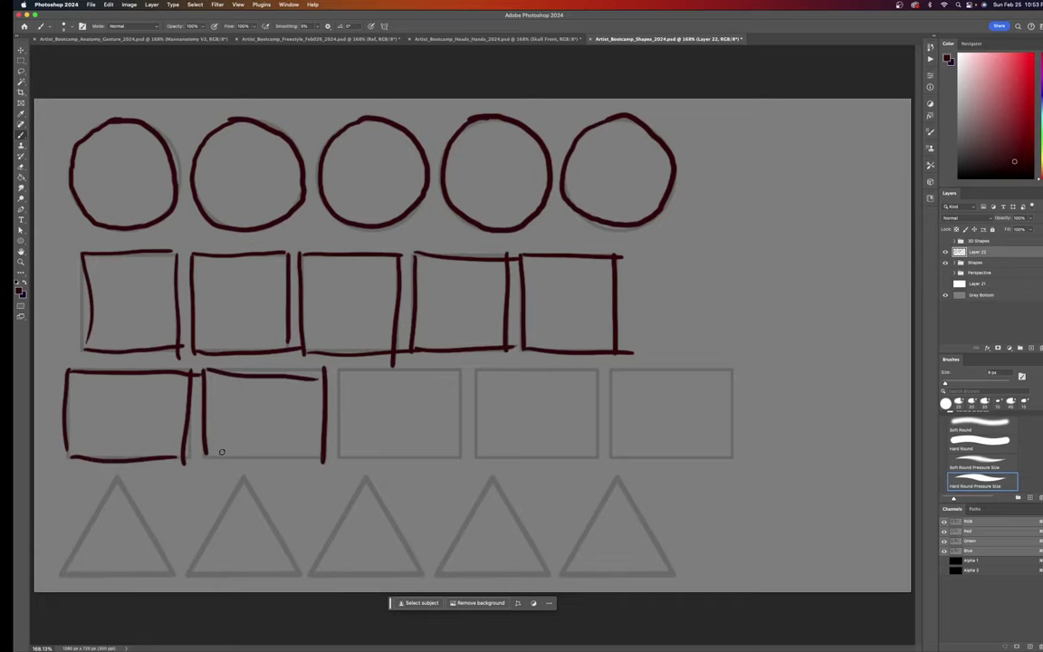
left_click_drag(207, 459, 335, 460)
mouse_move(341, 366)
left_mouse_down()
mouse_move(342, 457)
mouse_move(467, 372)
mouse_move(456, 458)
left_mouse_up()
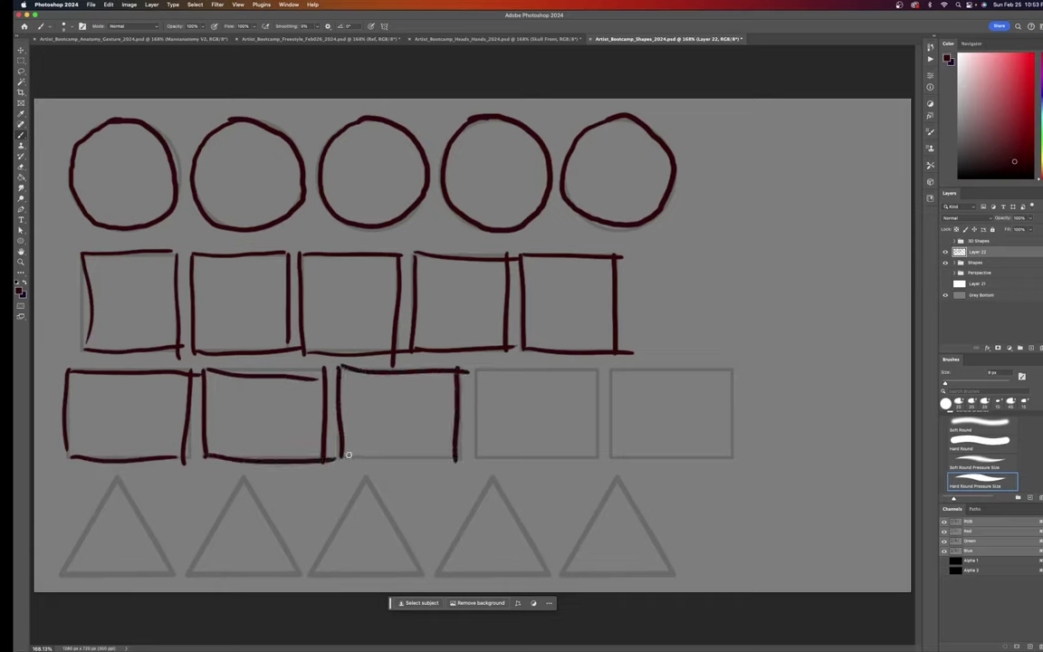
left_click_drag(348, 456, 455, 459)
left_click_drag(480, 372, 480, 446)
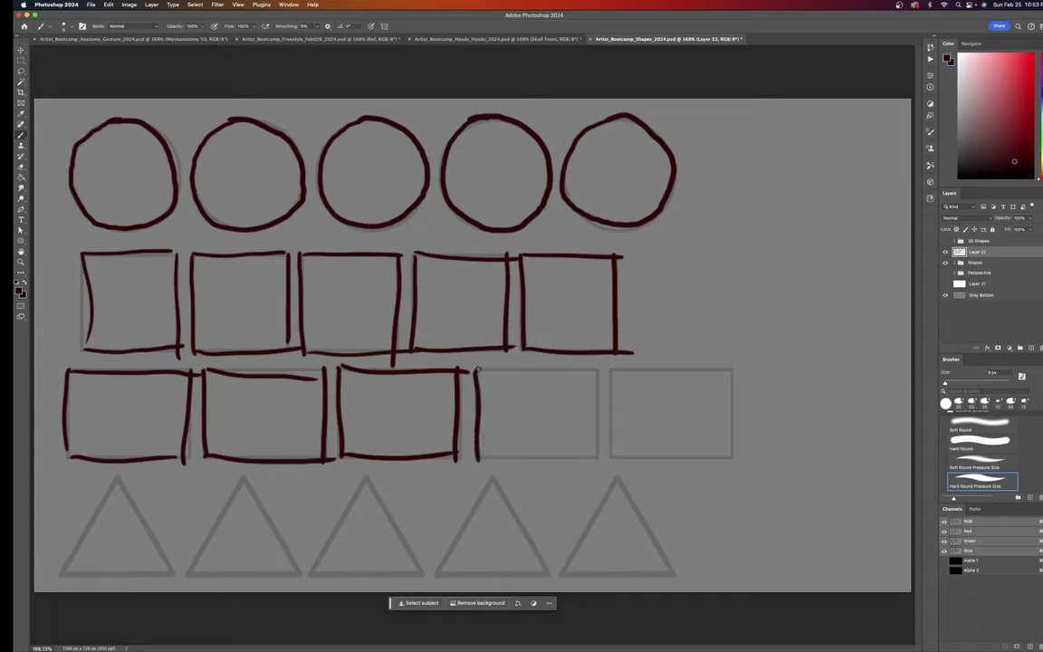
mouse_move(477, 371)
left_mouse_down()
mouse_move(604, 370)
mouse_move(596, 458)
left_mouse_up()
left_click_drag(478, 457, 596, 452)
mouse_move(612, 369)
left_mouse_down()
mouse_move(610, 454)
mouse_move(728, 369)
mouse_move(736, 460)
left_mouse_up()
left_click_drag(611, 457, 764, 460)
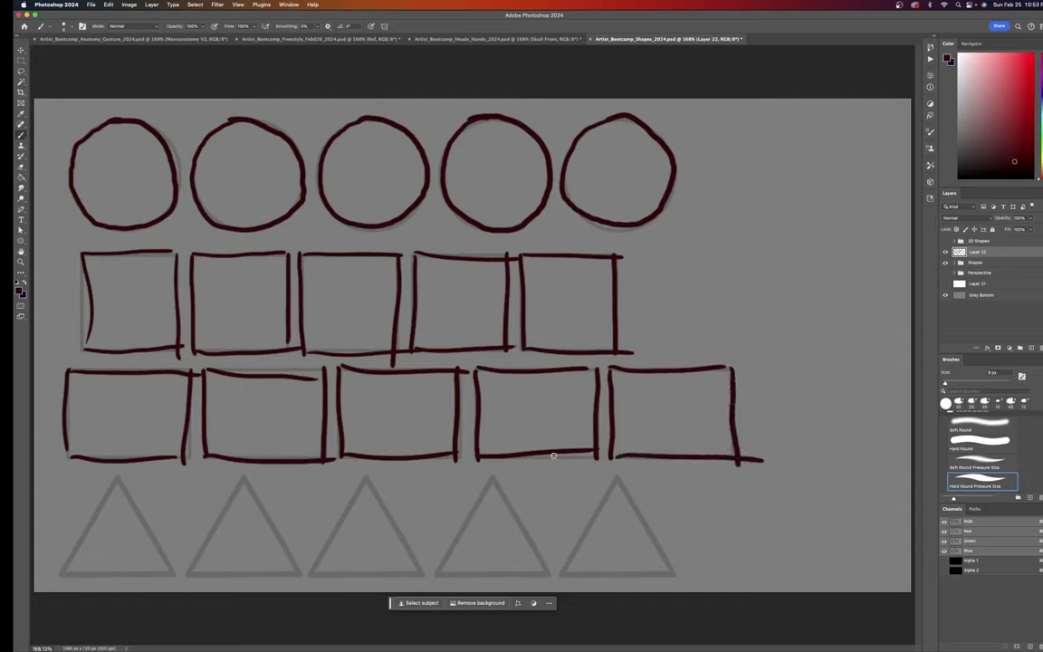
- Trace the sides and bases of the five guide triangles in the last row with dark red brush strokes
mouse_move(118, 475)
left_mouse_down()
mouse_move(72, 573)
mouse_move(47, 590)
mouse_move(170, 571)
mouse_move(183, 582)
left_mouse_up()
left_click_drag(53, 576, 181, 578)
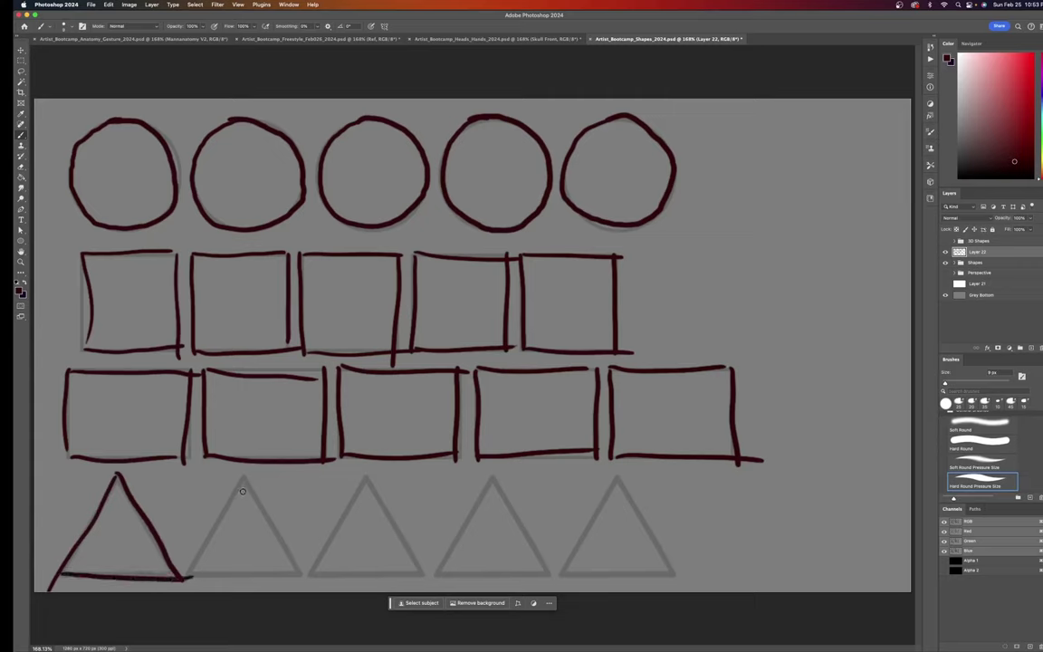
left_click_drag(245, 480, 186, 586)
left_click_drag(245, 476, 312, 580)
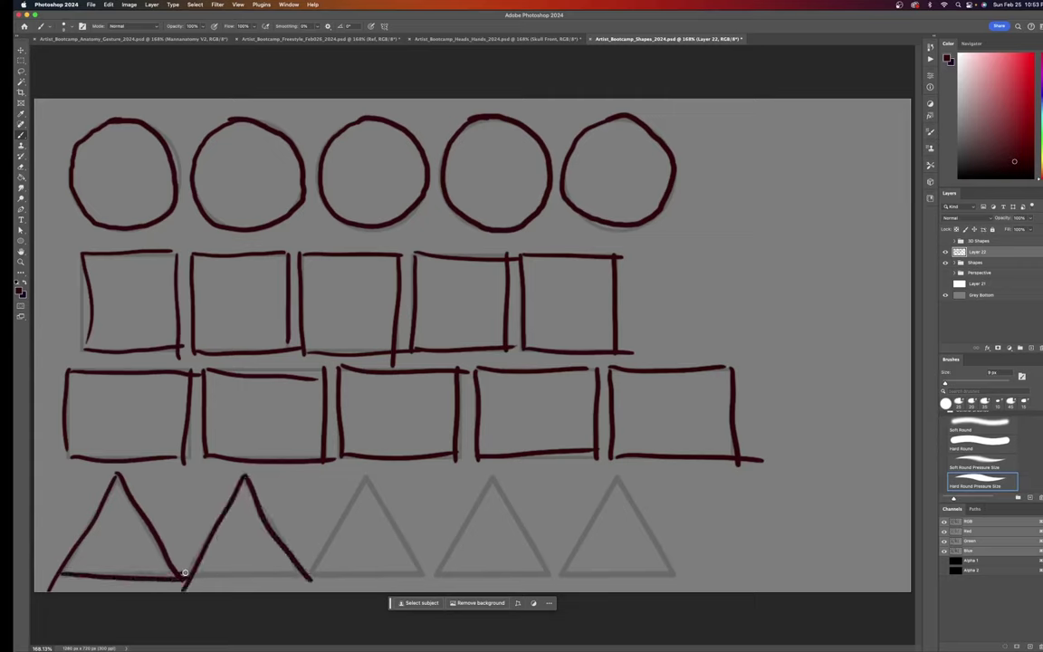
left_click_drag(184, 576, 308, 576)
mouse_move(365, 476)
left_mouse_down()
mouse_move(314, 567)
mouse_move(374, 478)
mouse_move(365, 473)
mouse_move(426, 590)
left_mouse_up()
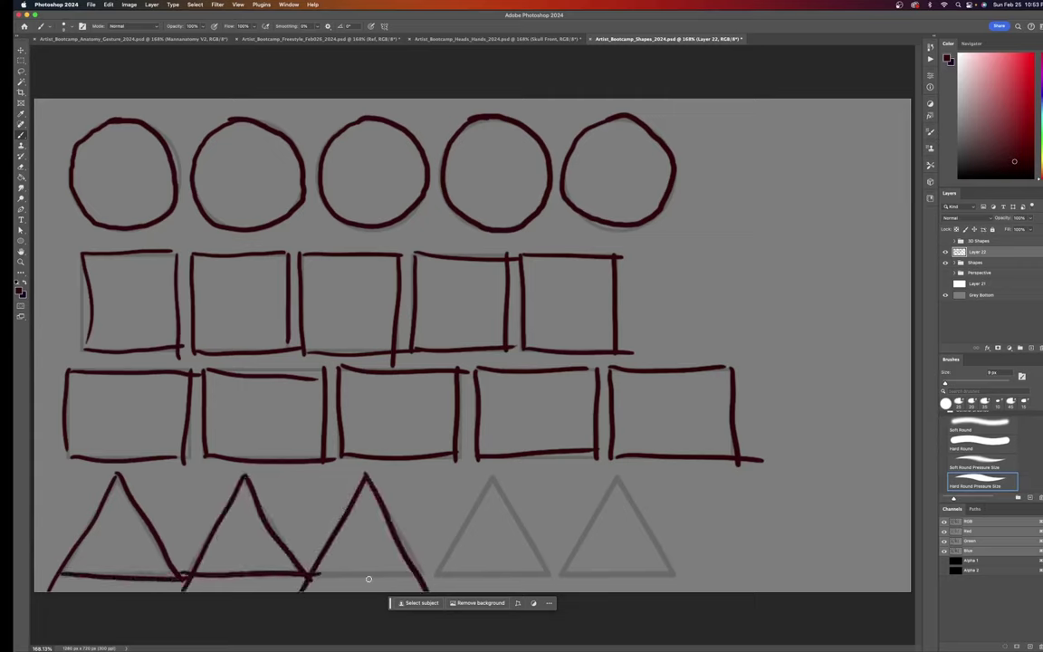
left_click_drag(313, 573, 464, 569)
left_click_drag(493, 473, 424, 588)
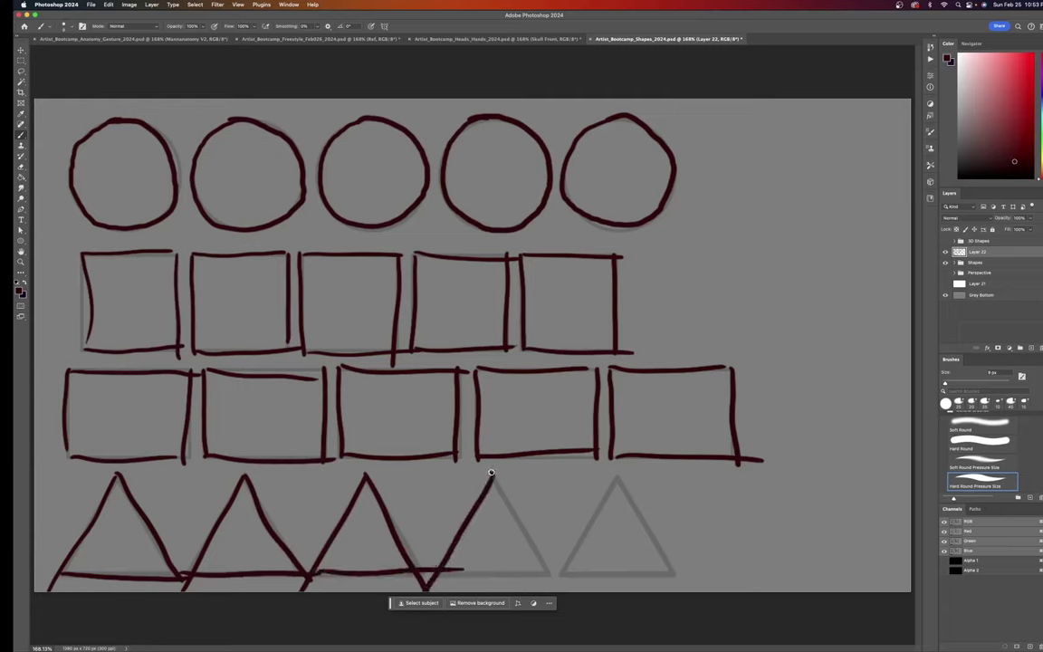
left_click_drag(490, 472, 550, 580)
left_click_drag(464, 571, 567, 568)
left_click_drag(623, 471, 569, 577)
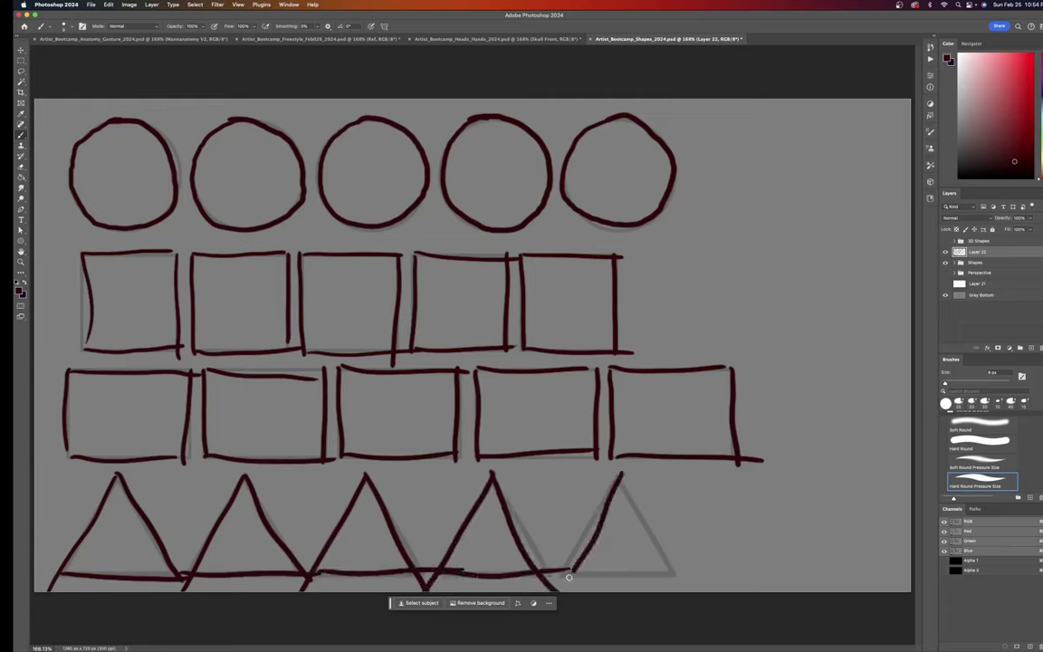
left_click_drag(623, 472, 671, 578)
left_click_drag(567, 573, 693, 573)
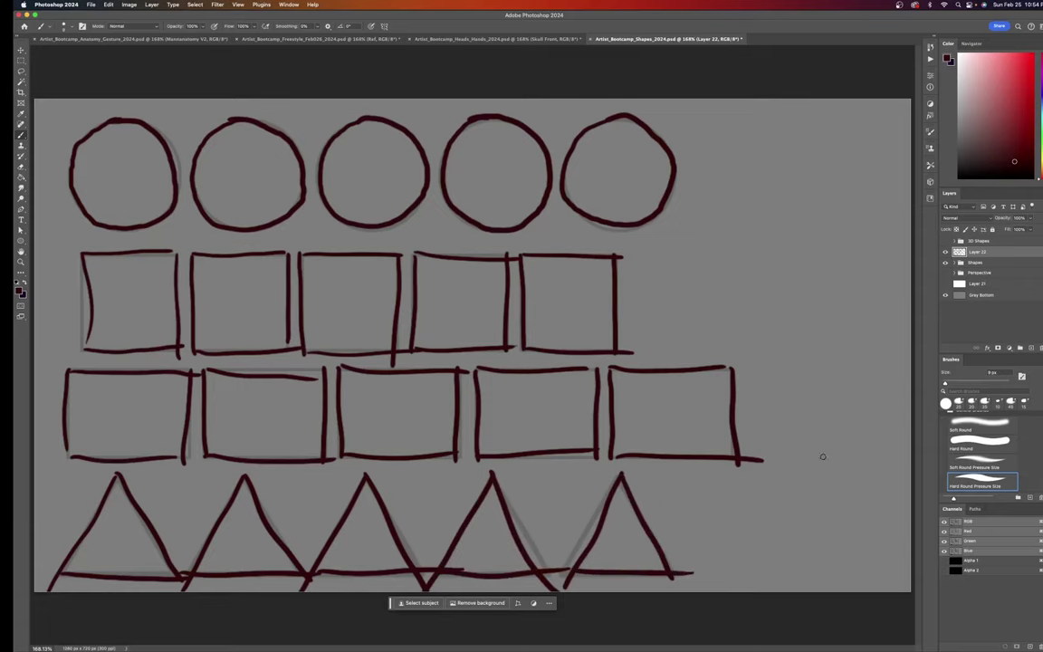
- Switch visibility from Layer 22 and the Shapes group to the 3D Shapes group, and add a new layer above it
left_click(946, 252)
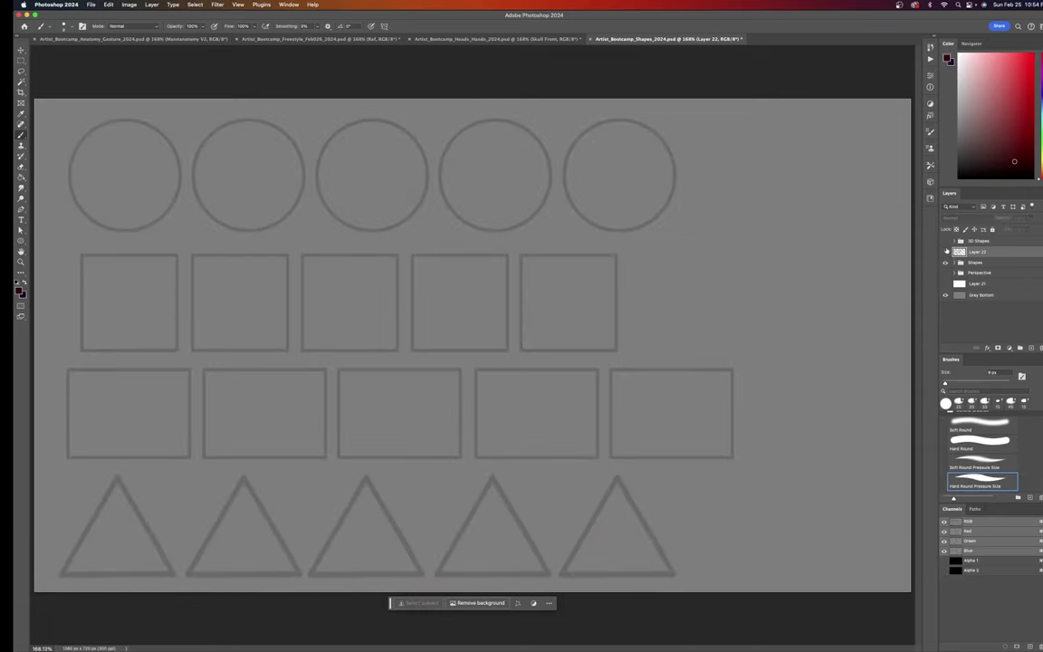
left_click(945, 241)
left_click(960, 241)
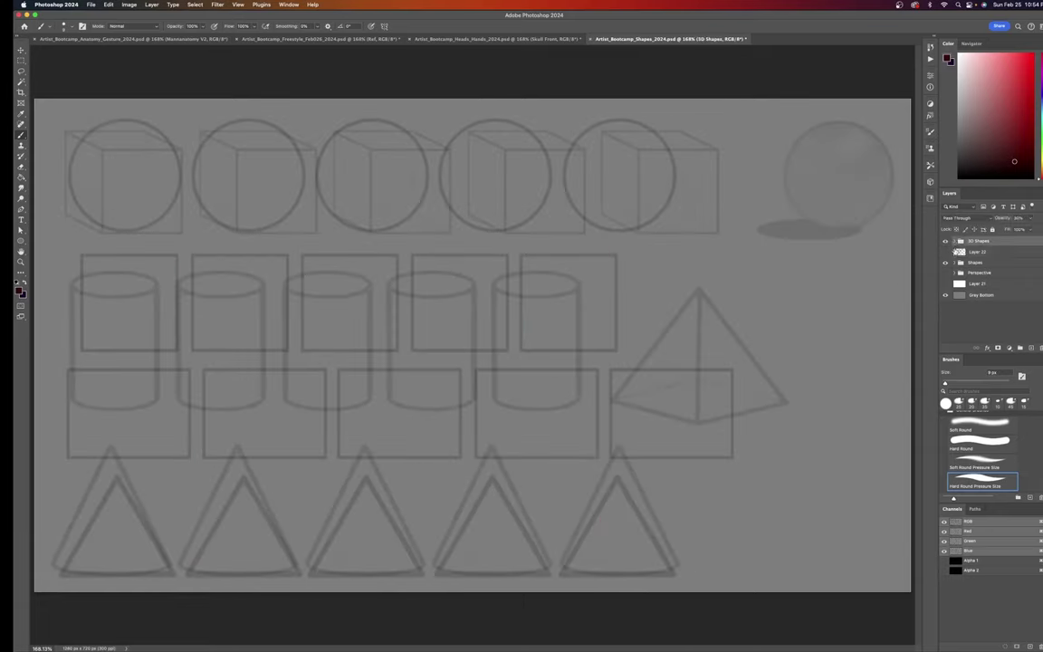
left_click(945, 263)
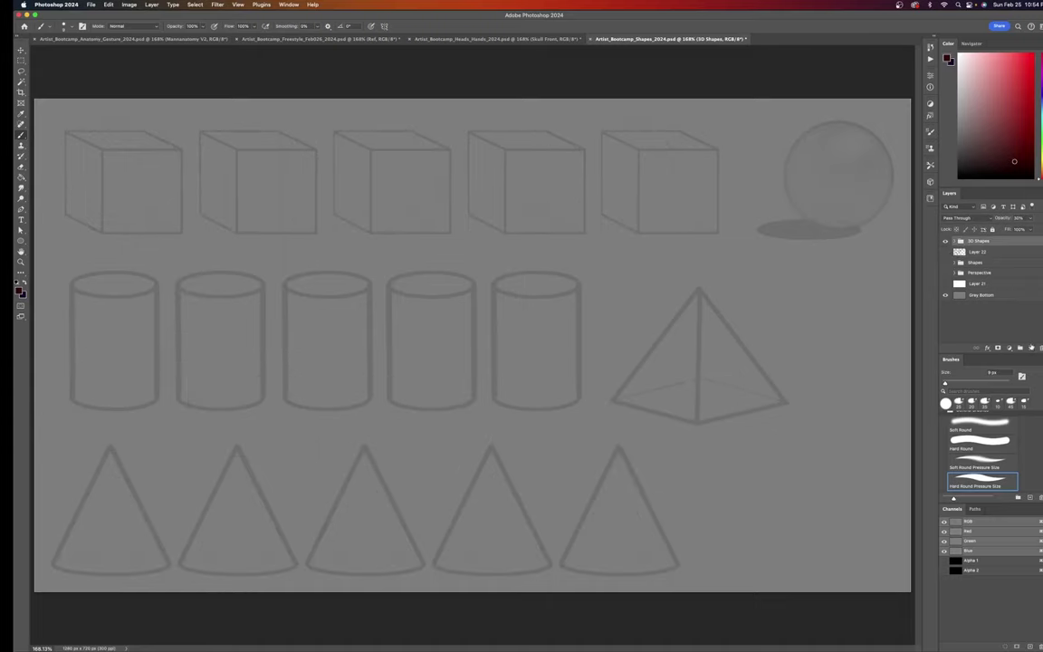
left_click(1032, 348)
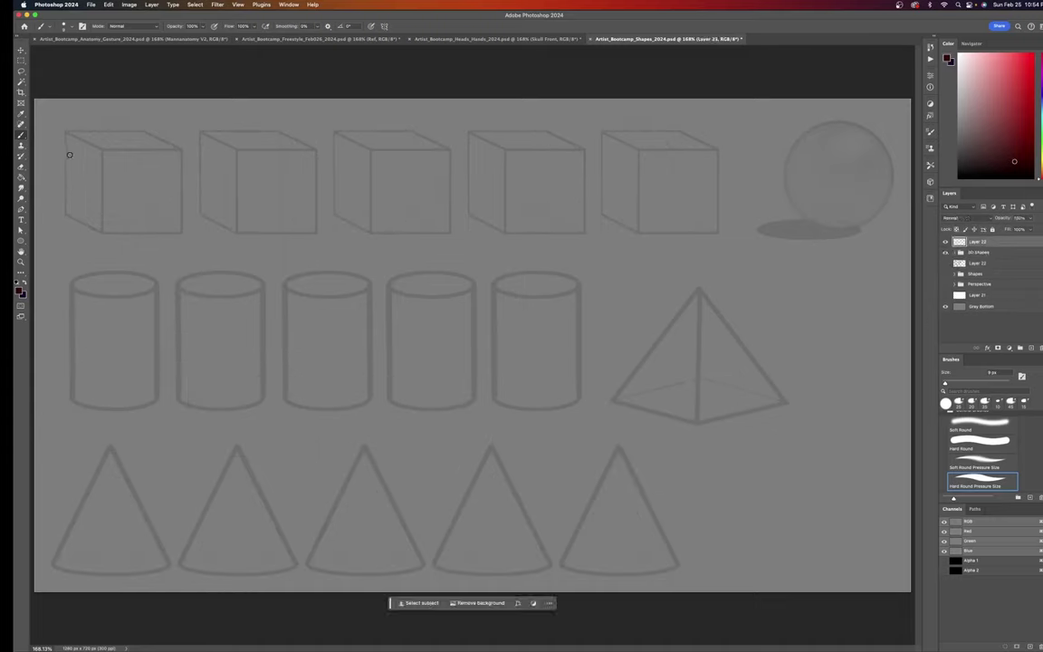
- Trace all visible edges of the first three guide cubes with dark red brush strokes on the new layer
left_click_drag(64, 137, 69, 215)
left_click_drag(71, 130, 168, 135)
mouse_move(71, 135)
left_mouse_down()
mouse_move(116, 153)
mouse_move(189, 151)
left_mouse_up()
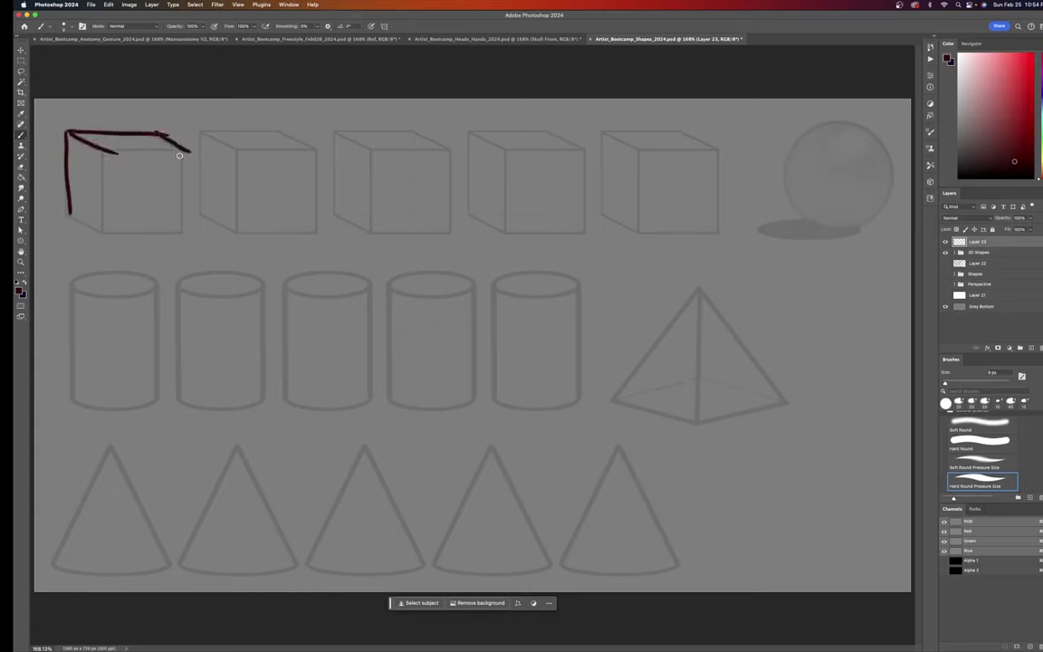
mouse_move(111, 150)
left_mouse_down()
mouse_move(195, 162)
mouse_move(181, 150)
mouse_move(181, 239)
left_mouse_up()
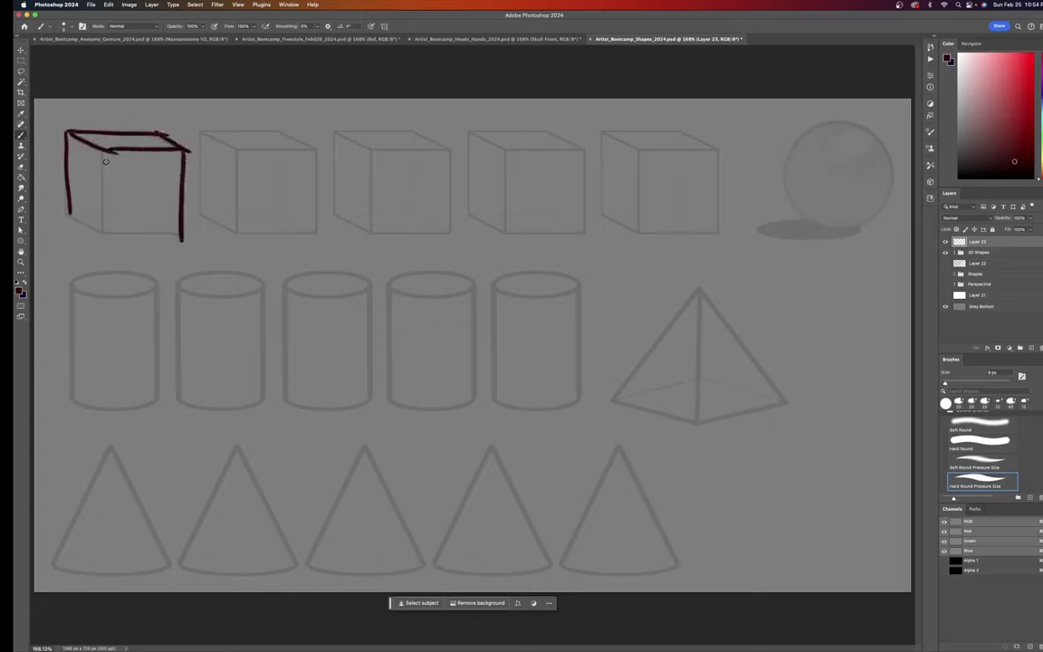
mouse_move(104, 152)
left_mouse_down()
mouse_move(113, 236)
mouse_move(181, 232)
left_mouse_up()
mouse_move(200, 135)
left_mouse_down()
mouse_move(202, 215)
mouse_move(206, 130)
mouse_move(283, 131)
mouse_move(327, 159)
left_mouse_up()
mouse_move(203, 133)
left_mouse_down()
mouse_move(232, 150)
mouse_move(317, 151)
mouse_move(317, 234)
left_mouse_up()
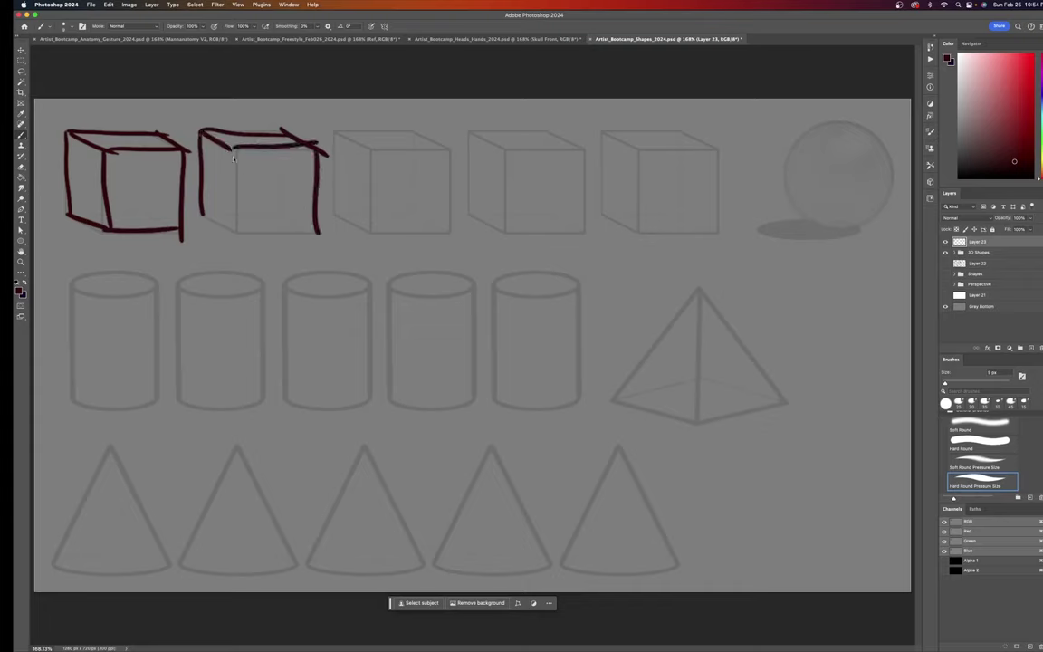
mouse_move(233, 151)
left_mouse_down()
mouse_move(237, 205)
mouse_move(218, 221)
mouse_move(249, 231)
mouse_move(337, 232)
left_mouse_up()
left_click_drag(332, 135, 335, 217)
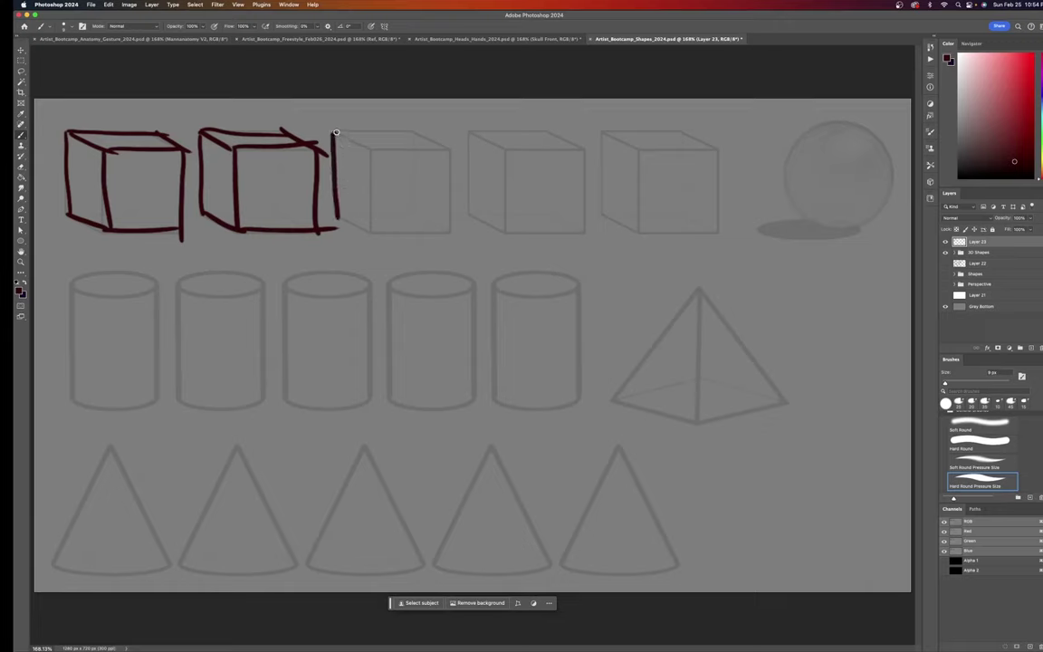
mouse_move(332, 133)
left_mouse_down()
mouse_move(419, 138)
mouse_move(379, 160)
mouse_move(452, 151)
left_mouse_up()
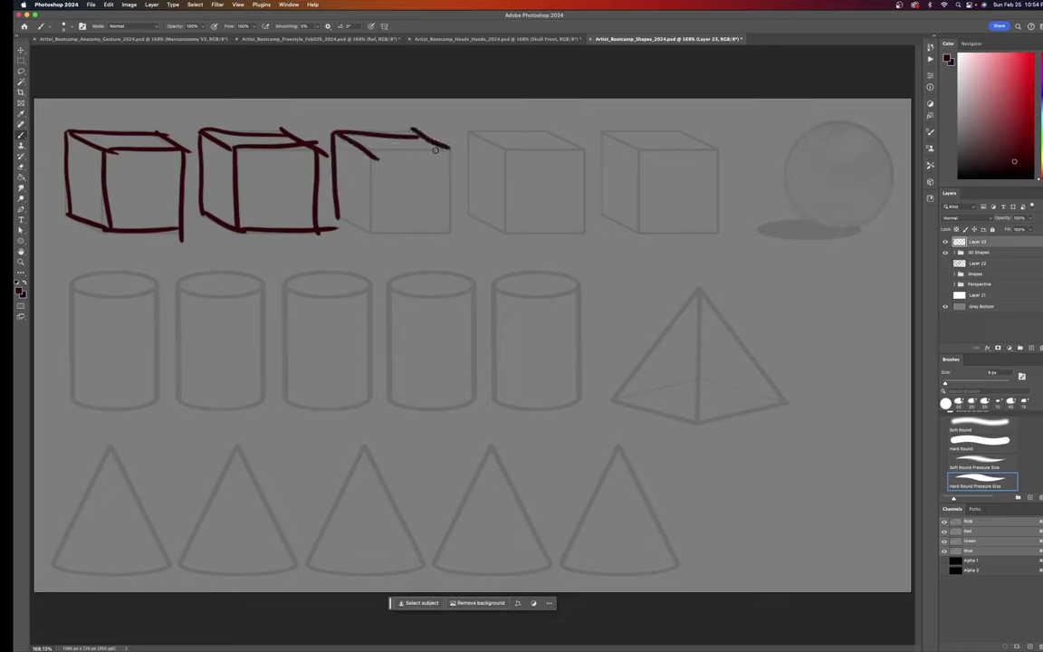
mouse_move(372, 156)
left_mouse_down()
mouse_move(458, 150)
mouse_move(452, 227)
mouse_move(370, 203)
mouse_move(375, 233)
mouse_move(480, 228)
left_mouse_up()
- Trace all visible edges of the fourth and fifth guide cubes with dark red brush strokes
left_click_drag(463, 134, 466, 228)
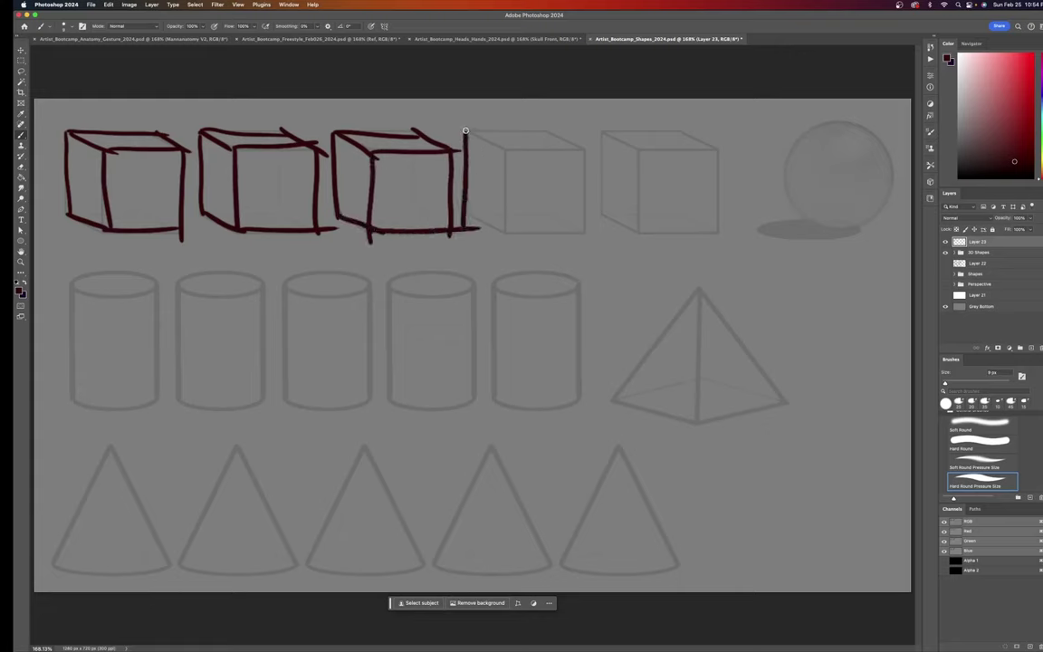
mouse_move(465, 131)
left_mouse_down()
mouse_move(555, 134)
mouse_move(481, 137)
mouse_move(526, 149)
mouse_move(586, 143)
left_mouse_up()
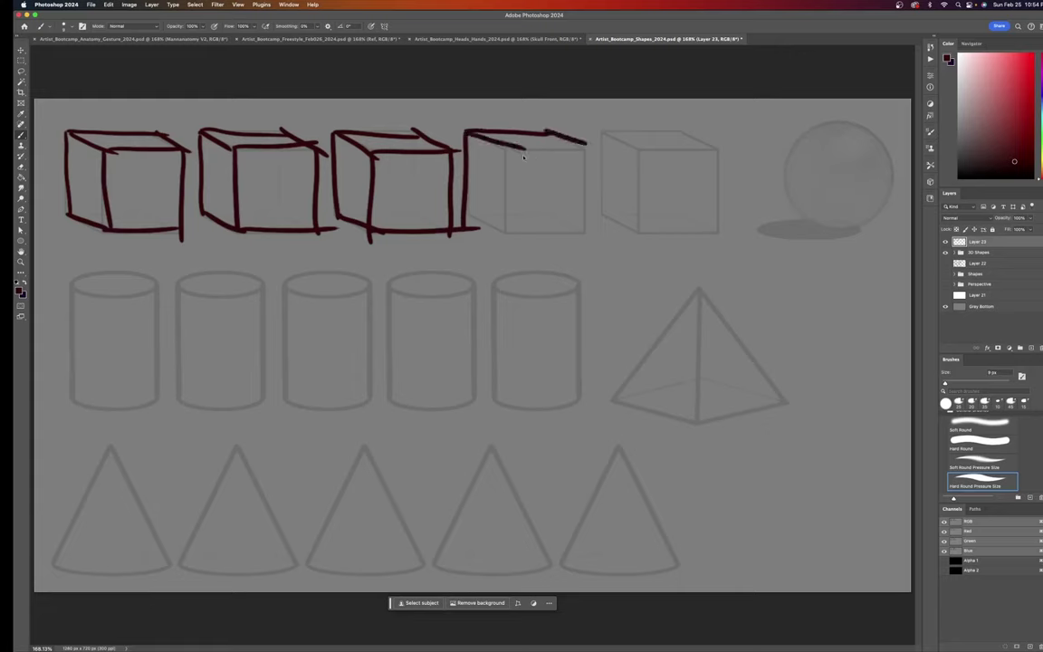
left_click_drag(520, 149, 602, 150)
left_click_drag(503, 152, 506, 231)
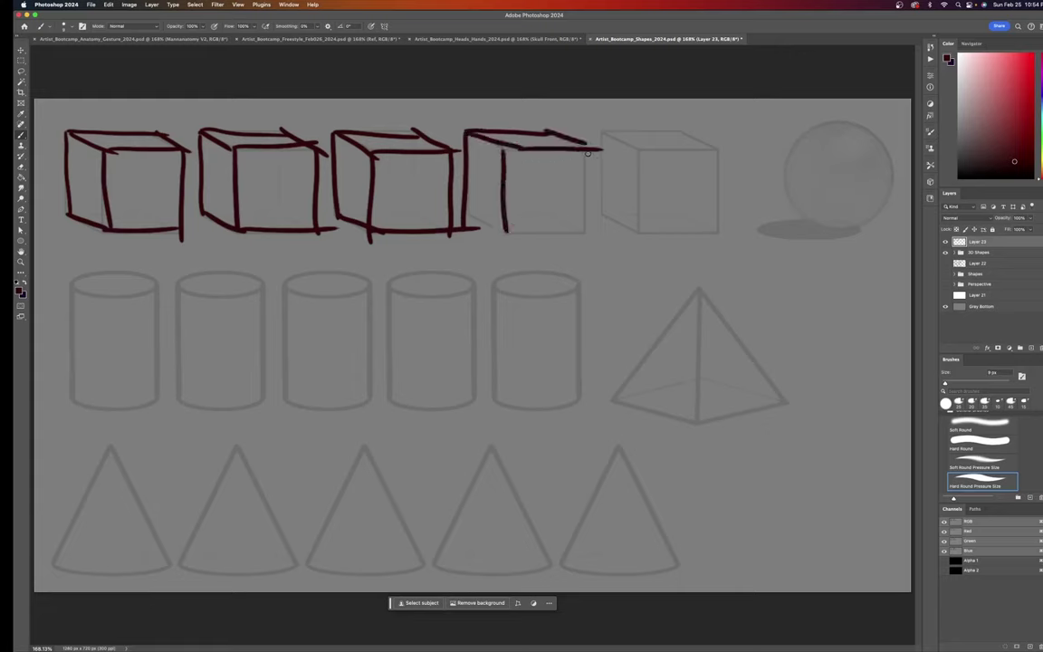
left_click_drag(588, 152, 583, 241)
left_click_drag(465, 212, 580, 233)
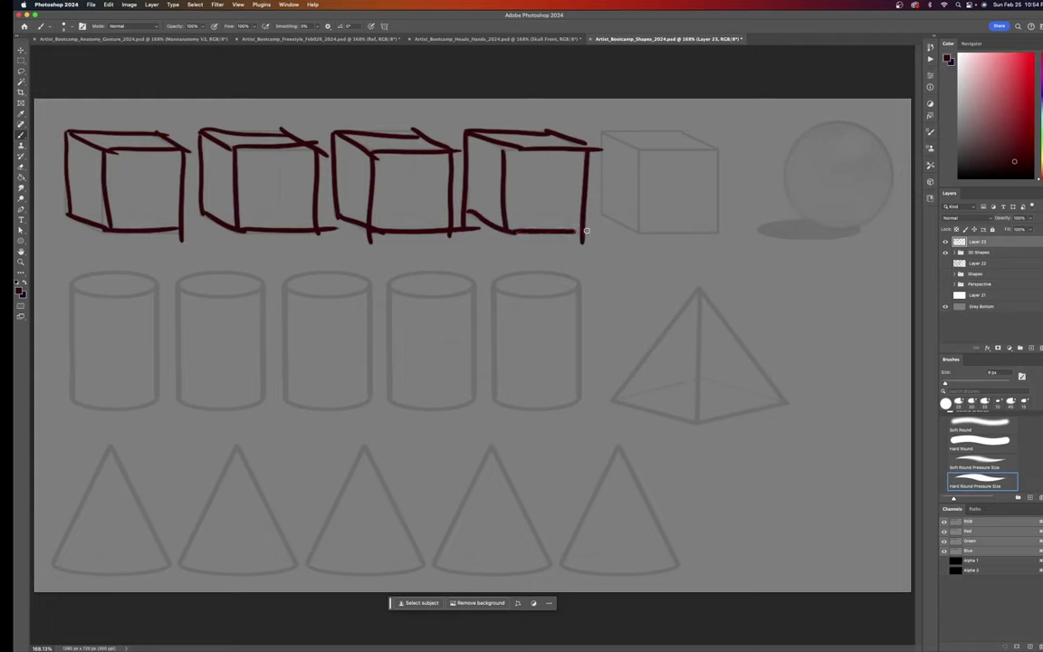
left_click_drag(601, 133, 596, 217)
mouse_move(603, 132)
left_mouse_down()
mouse_move(705, 125)
mouse_move(615, 140)
mouse_move(648, 157)
mouse_move(710, 145)
left_mouse_up()
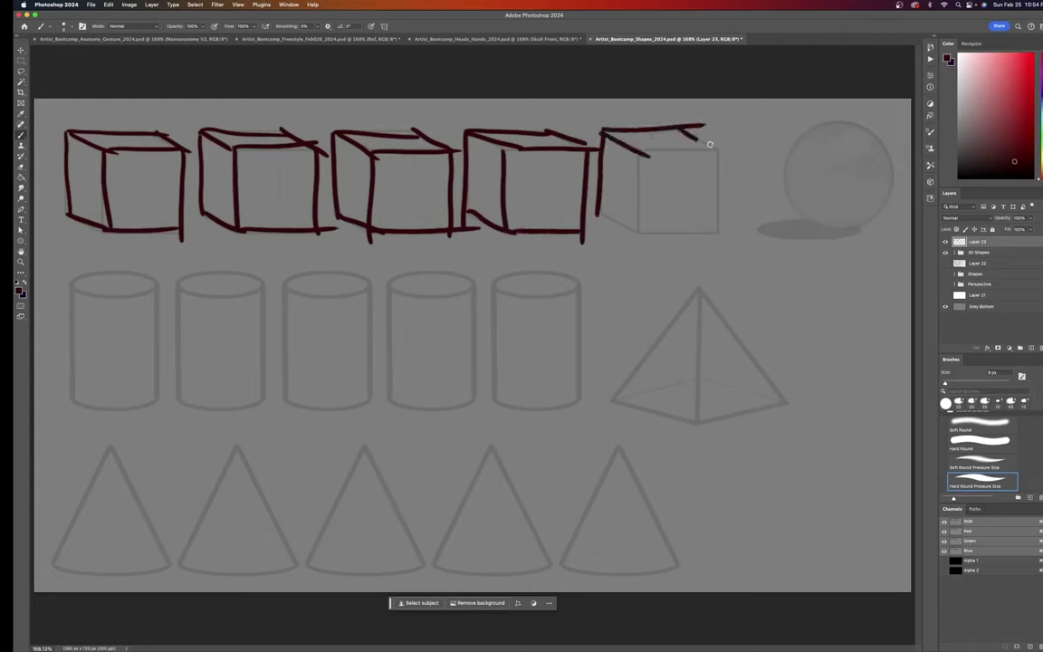
mouse_move(638, 150)
left_mouse_down()
mouse_move(721, 140)
mouse_move(715, 228)
left_mouse_up()
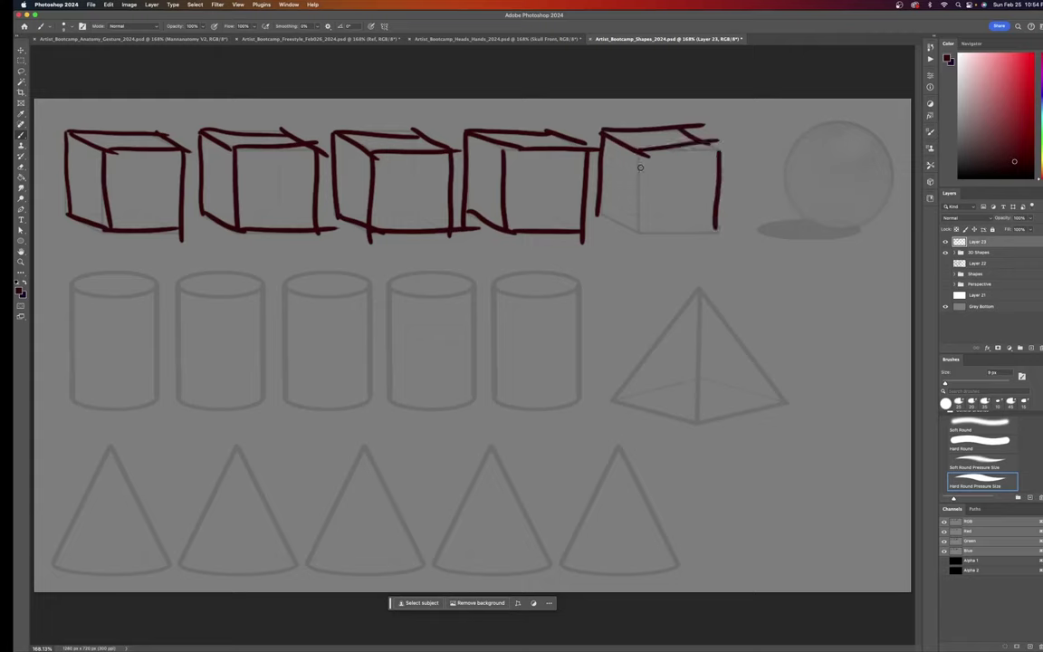
mouse_move(641, 156)
left_mouse_down()
mouse_move(638, 232)
mouse_move(662, 233)
left_mouse_up()
left_click_drag(728, 233, 649, 234)
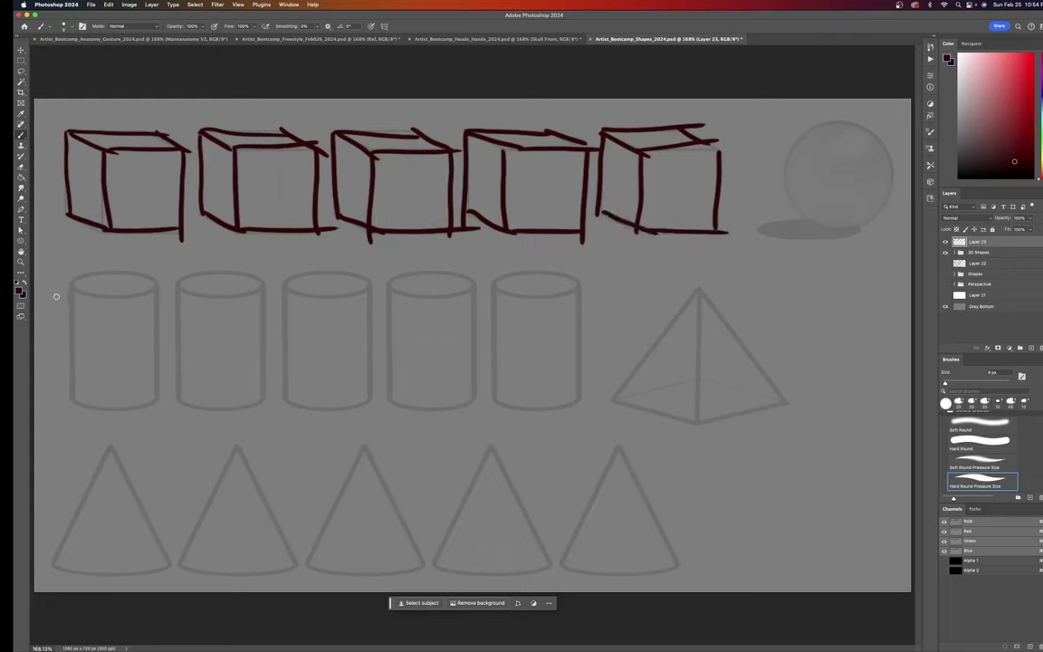
- Trace the top ellipses, sides and curved bases of the first two guide cylinders with dark red brush strokes
mouse_move(154, 283)
left_mouse_down()
mouse_move(83, 279)
mouse_move(102, 290)
mouse_move(160, 280)
left_mouse_up()
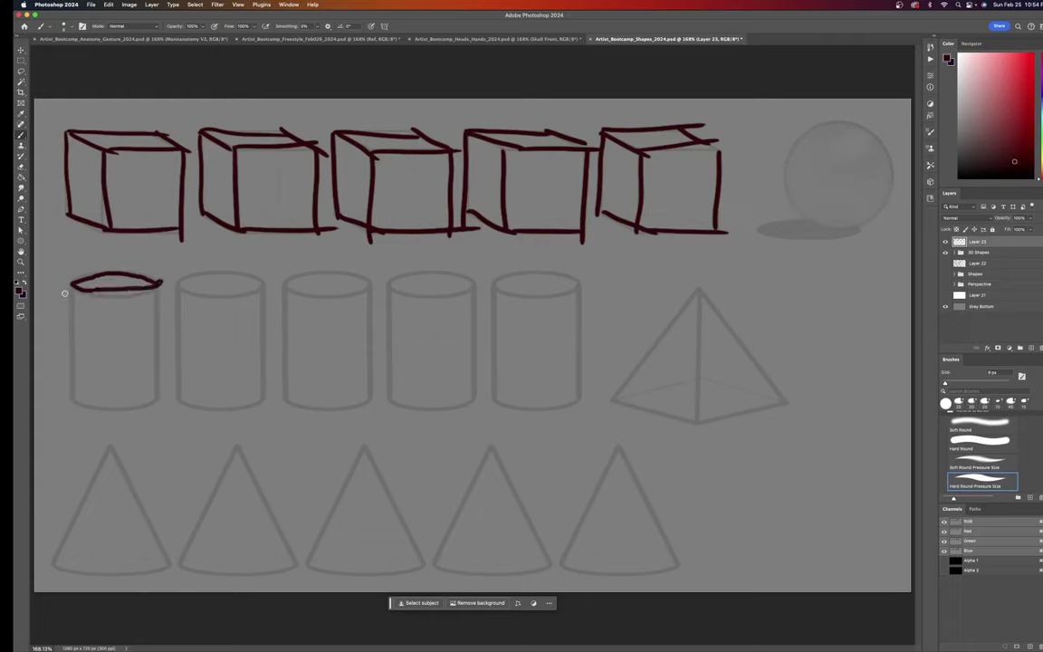
left_click_drag(70, 286, 70, 394)
left_click_drag(161, 282, 154, 396)
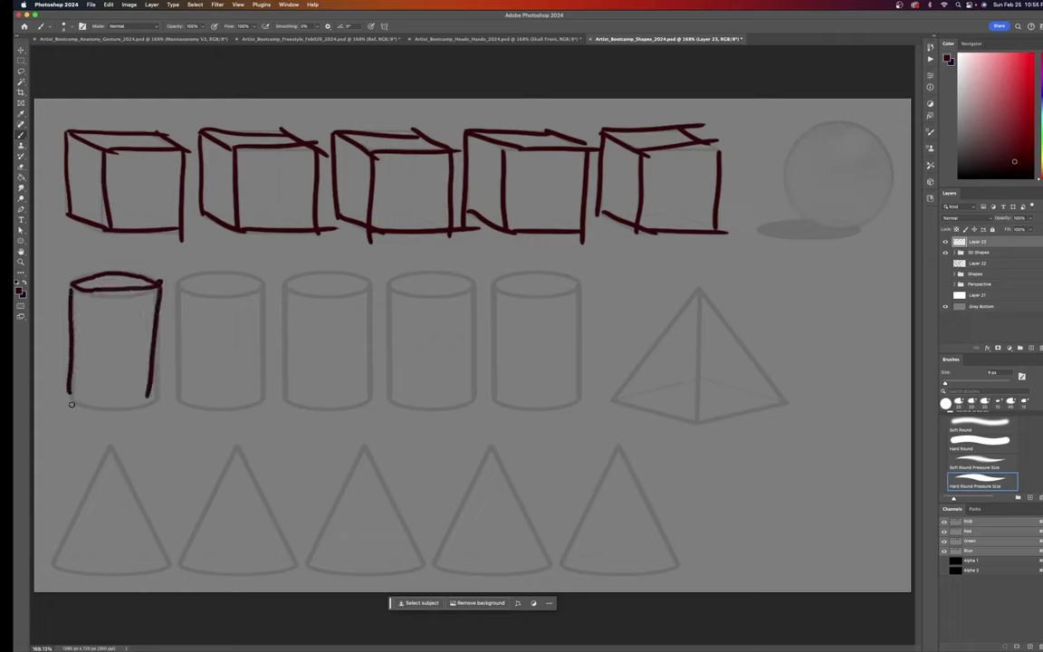
left_click_drag(68, 395, 169, 398)
mouse_move(263, 284)
left_mouse_down()
mouse_move(206, 273)
mouse_move(183, 288)
mouse_move(266, 285)
left_mouse_up()
left_click_drag(178, 286, 176, 399)
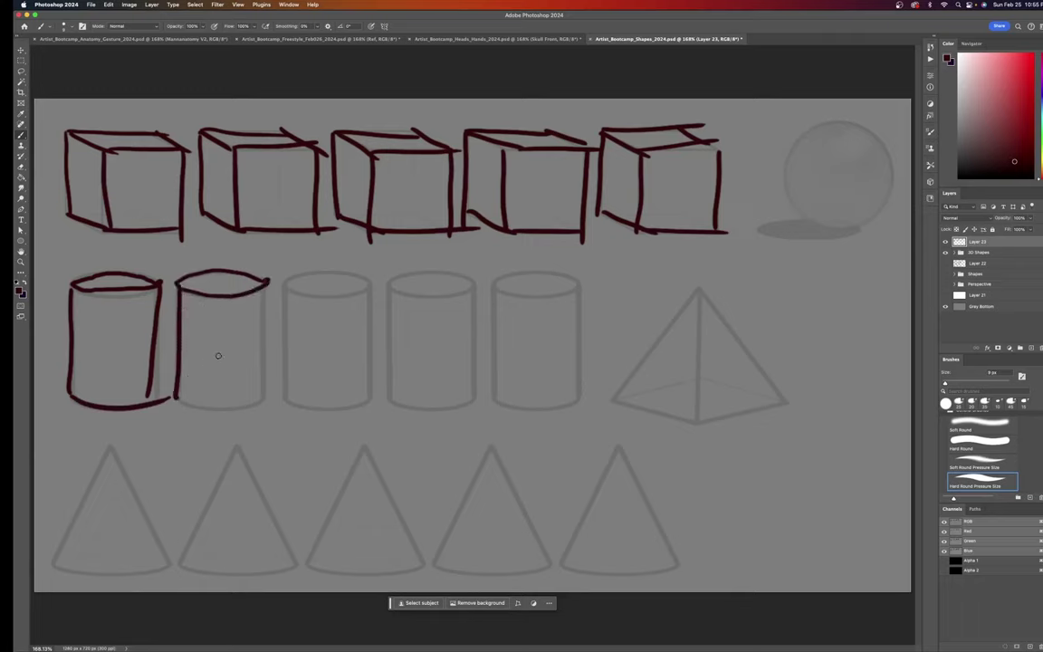
left_click_drag(263, 284, 259, 391)
left_click_drag(180, 396, 265, 395)
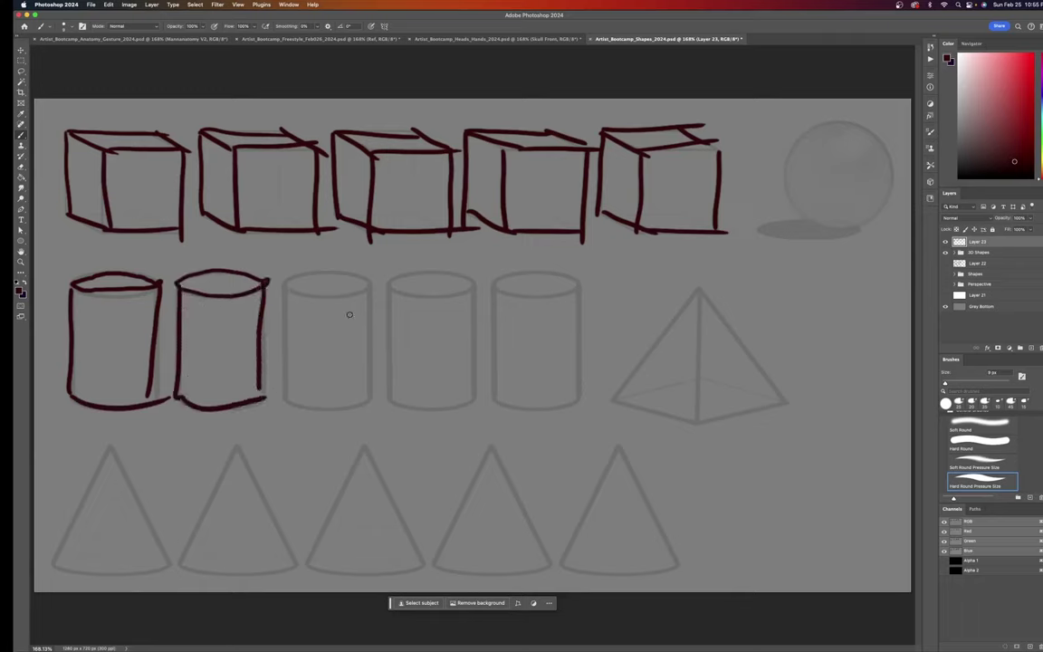
- Trace the top ellipses, sides and curved bases of the third, fourth and fifth guide cylinders in dark red
mouse_move(364, 278)
left_mouse_down()
mouse_move(338, 279)
mouse_move(288, 398)
mouse_move(369, 318)
mouse_move(370, 404)
left_mouse_up()
left_click_drag(291, 401, 371, 407)
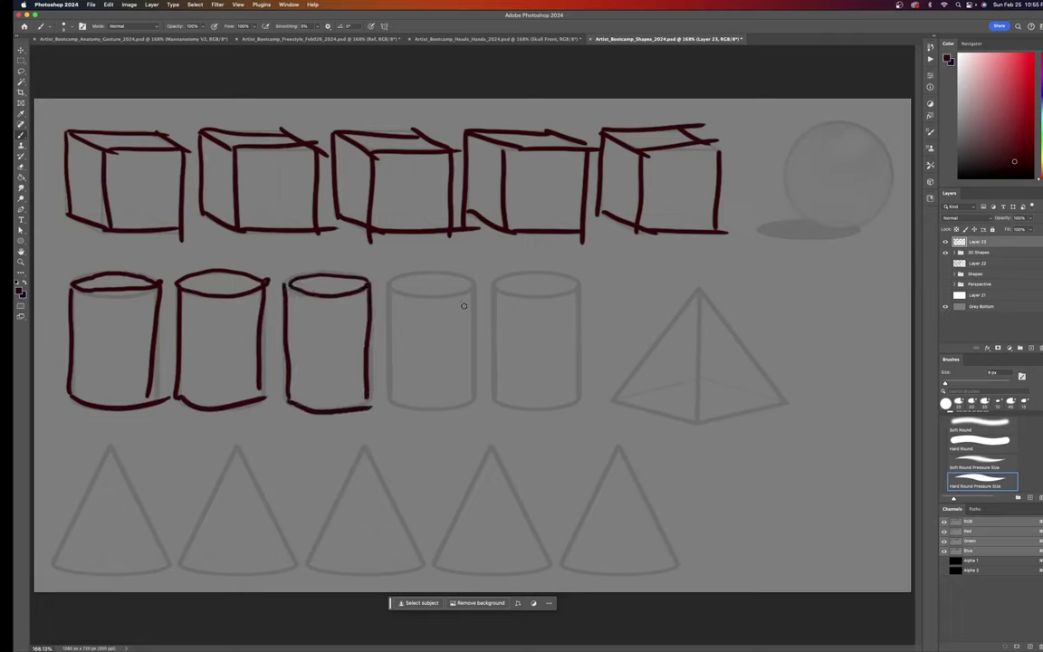
mouse_move(474, 280)
left_mouse_down()
mouse_move(412, 277)
mouse_move(420, 294)
mouse_move(483, 282)
left_mouse_up()
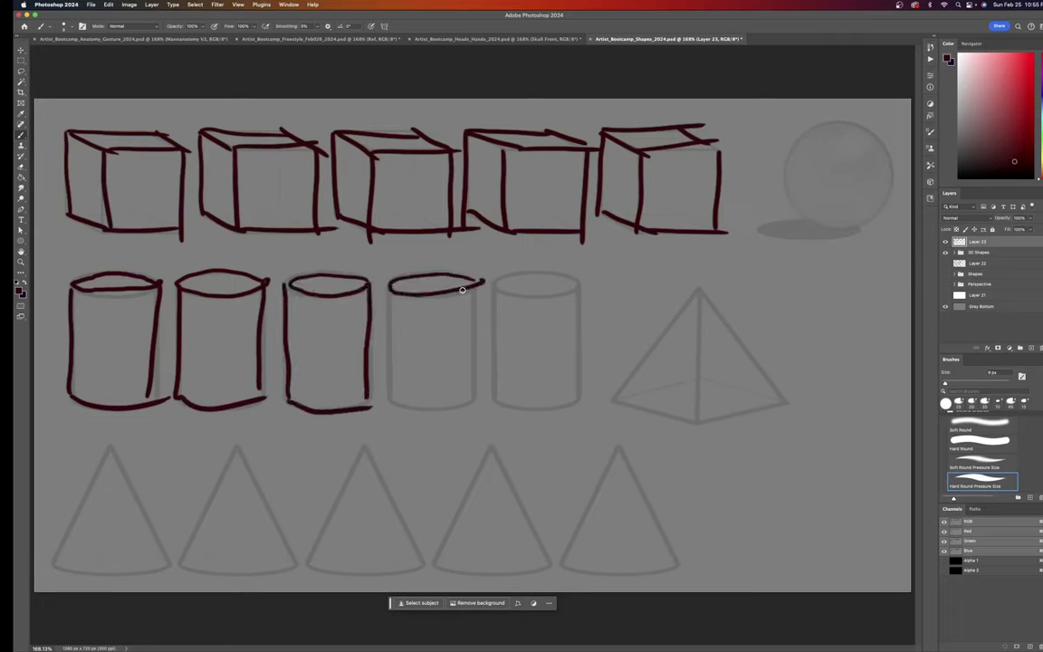
left_click_drag(389, 287, 391, 401)
left_click_drag(475, 288, 475, 405)
left_click_drag(391, 403, 485, 402)
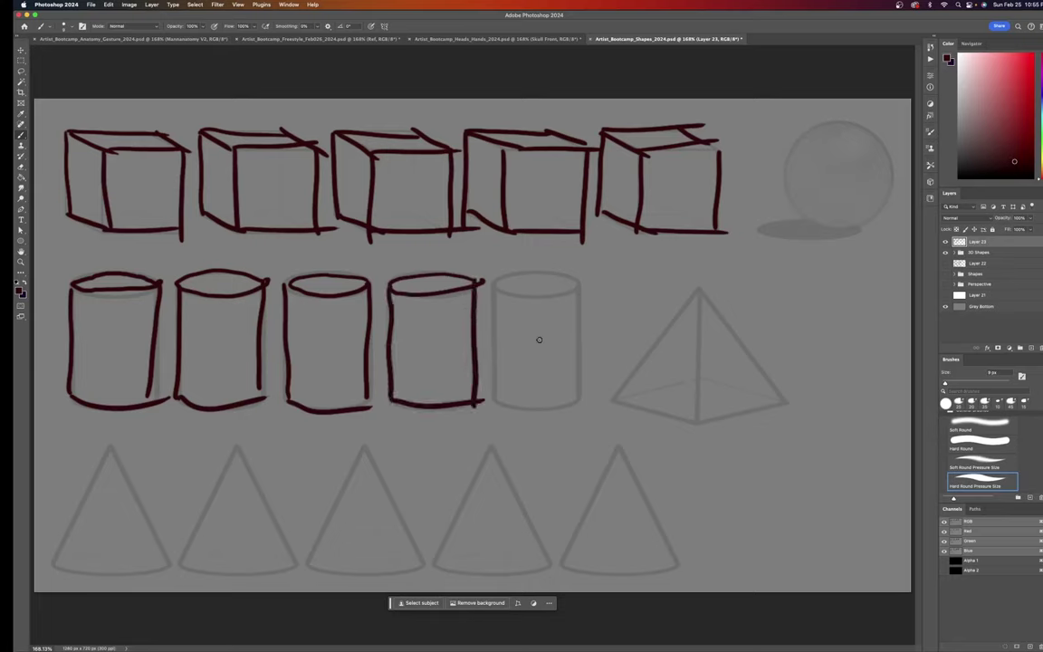
mouse_move(574, 287)
left_mouse_down()
mouse_move(571, 274)
mouse_move(498, 283)
mouse_move(539, 294)
mouse_move(581, 285)
left_mouse_up()
left_click_drag(491, 286, 497, 398)
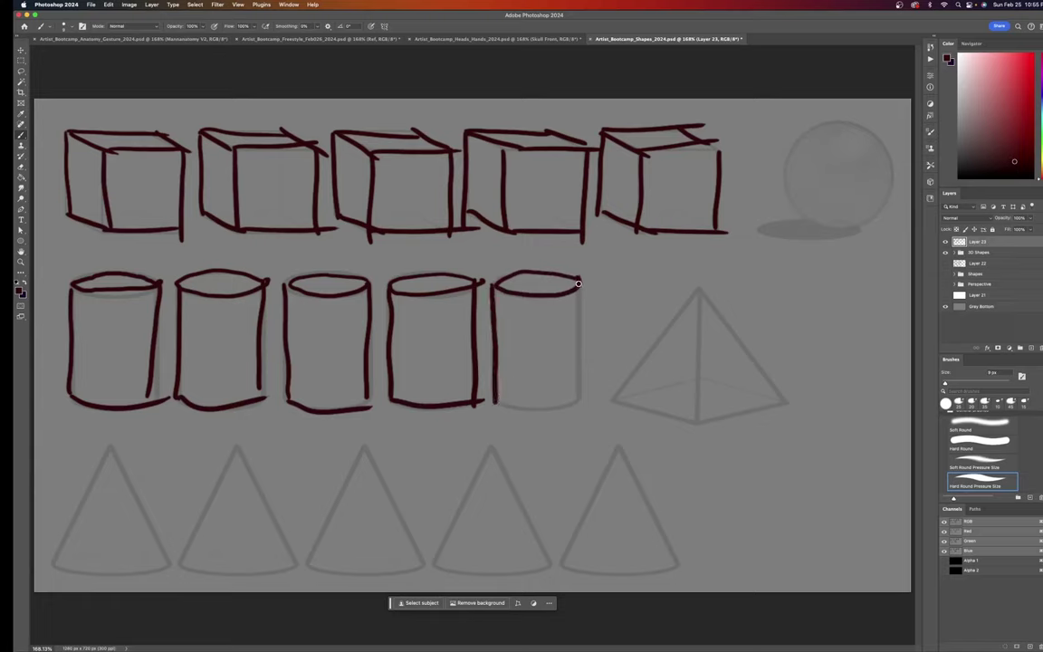
left_click_drag(577, 285, 574, 404)
left_click_drag(494, 404, 578, 406)
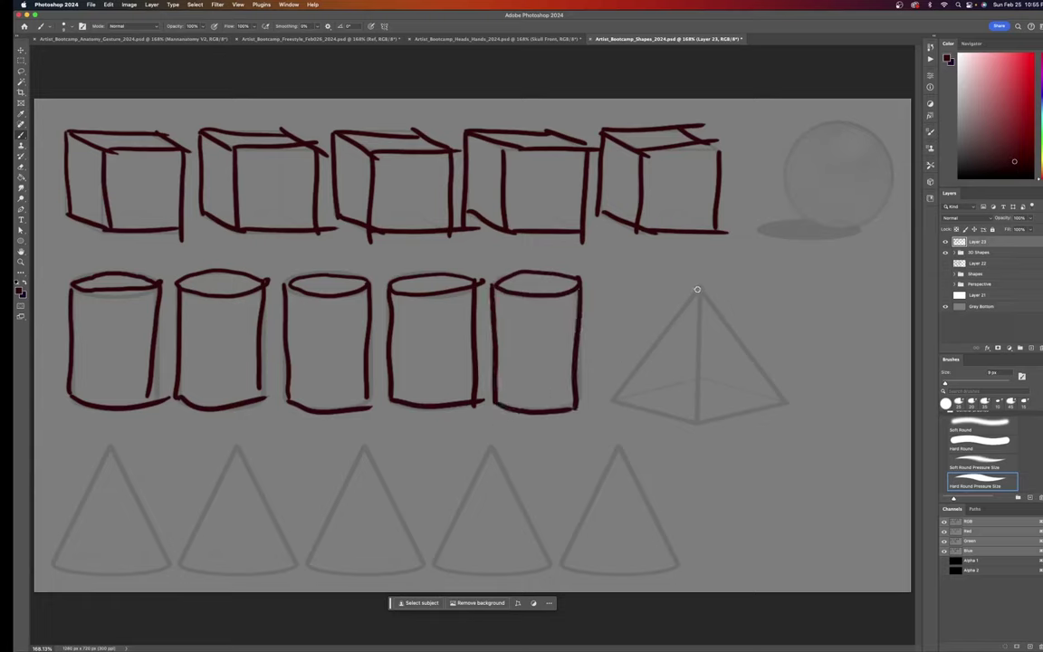
- Trace the three visible slanted edges and the front base edges of the guide pyramid in dark red
left_click_drag(698, 290, 625, 406)
left_click_drag(699, 290, 690, 407)
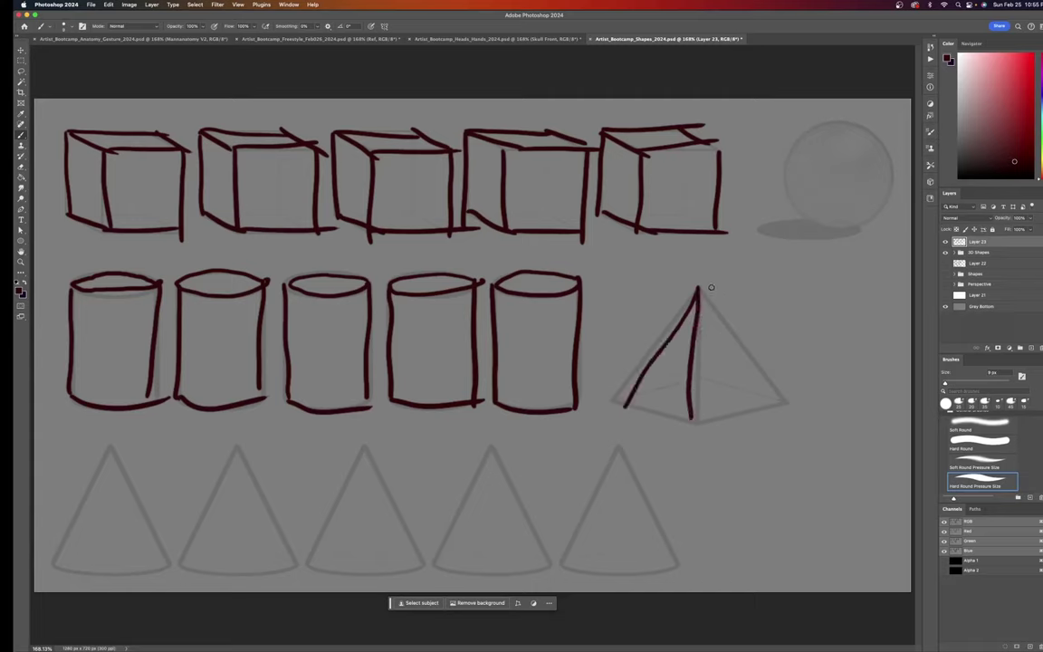
left_click_drag(707, 290, 799, 400)
mouse_move(623, 407)
left_mouse_down()
mouse_move(704, 426)
mouse_move(799, 398)
left_mouse_up()
- Trace the slanted sides and curved bases of the first three guide cones with dark red brush strokes
left_click_drag(110, 444, 43, 580)
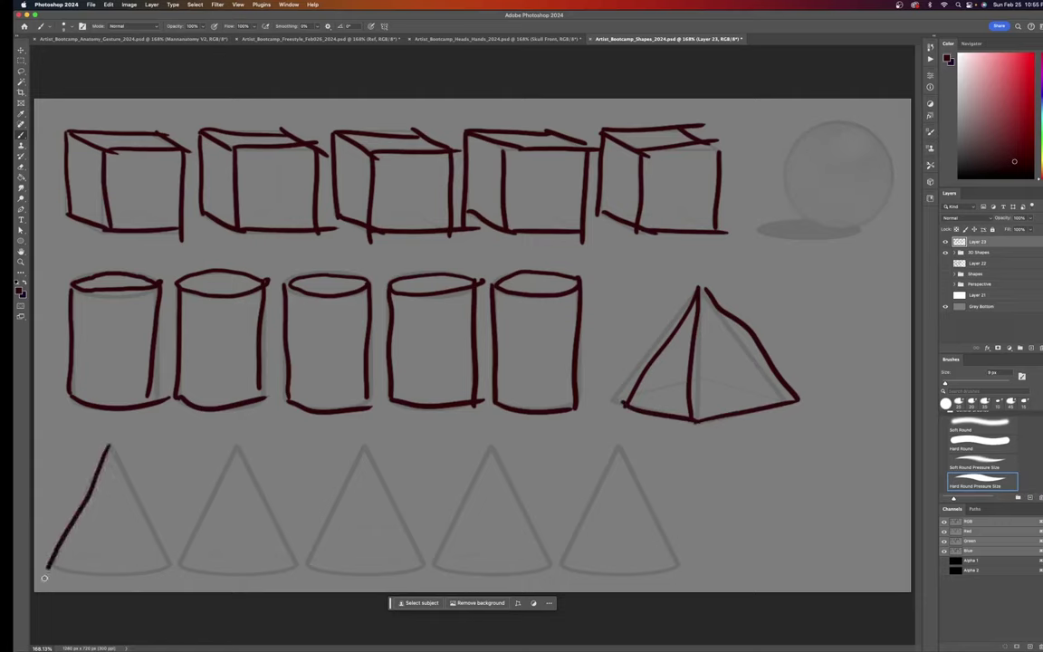
left_click_drag(113, 442, 186, 572)
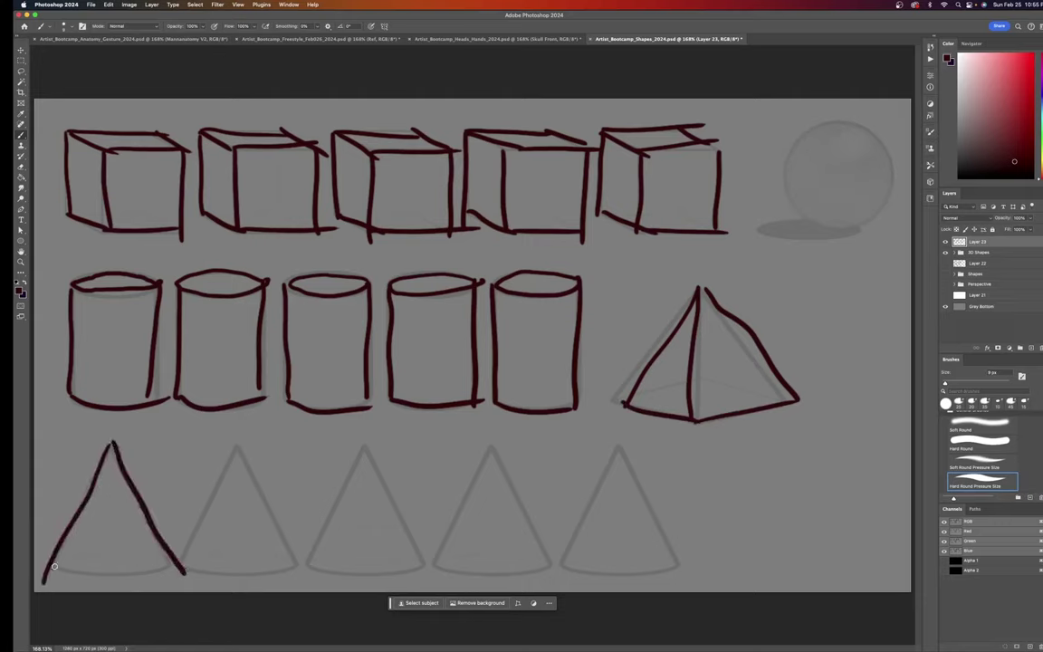
left_click_drag(45, 571, 184, 568)
left_click_drag(239, 442, 176, 574)
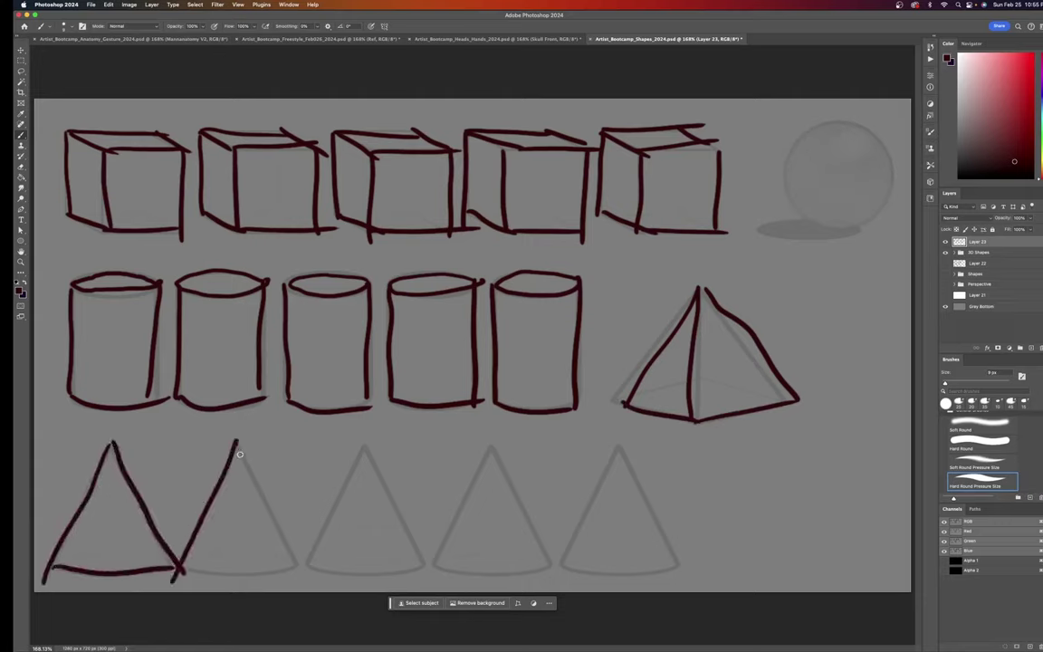
left_click_drag(237, 441, 308, 571)
left_click_drag(173, 575, 308, 568)
left_click_drag(365, 440, 308, 563)
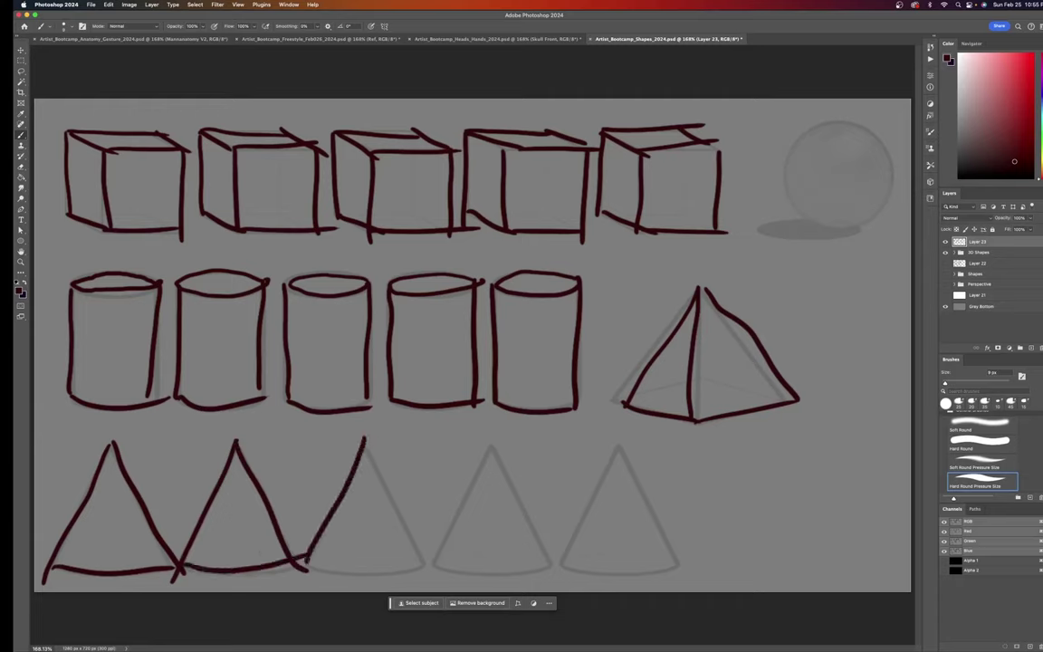
left_click_drag(367, 438, 415, 560)
left_click_drag(308, 568, 426, 561)
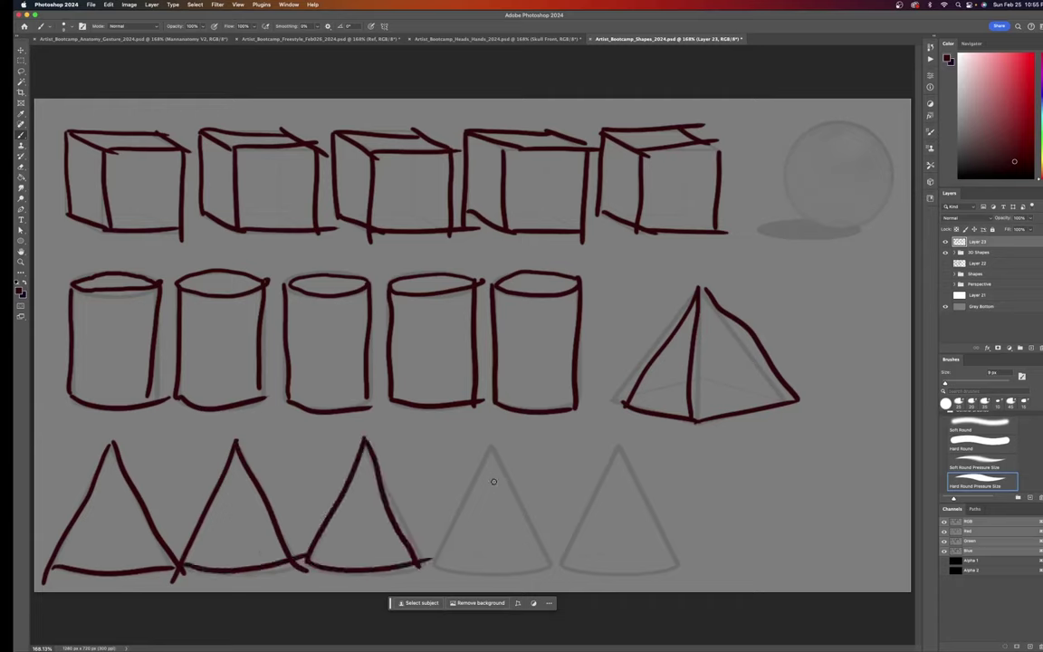
- Trace the slanted sides and curved bases of the fourth and fifth guide cones in dark red
left_click_drag(489, 442, 433, 571)
left_click_drag(489, 442, 548, 566)
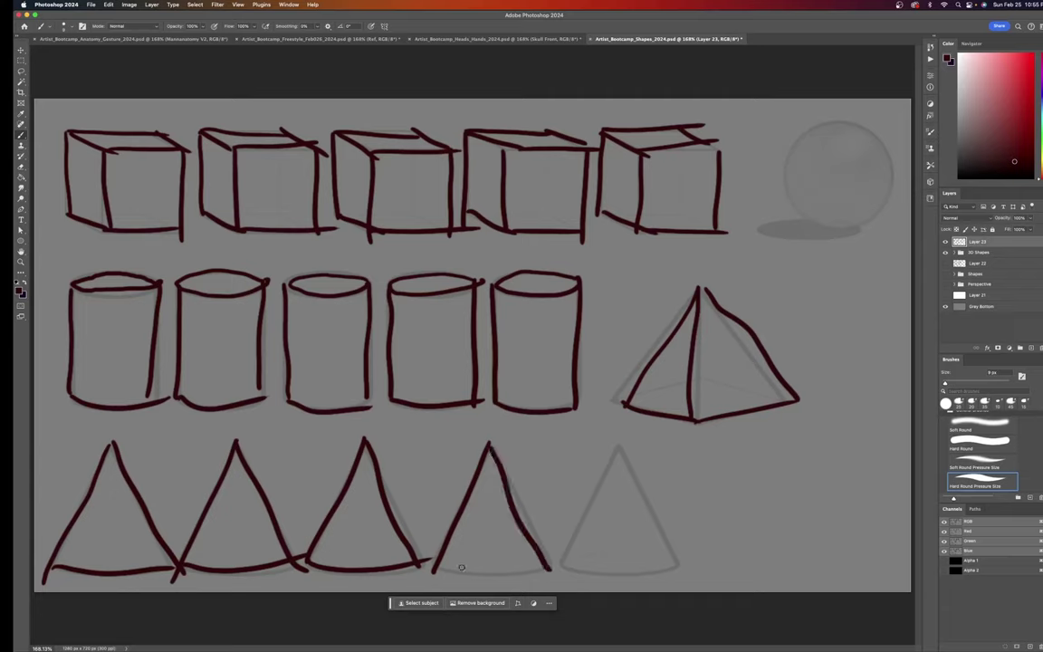
left_click_drag(433, 569, 562, 564)
left_click_drag(617, 443, 560, 576)
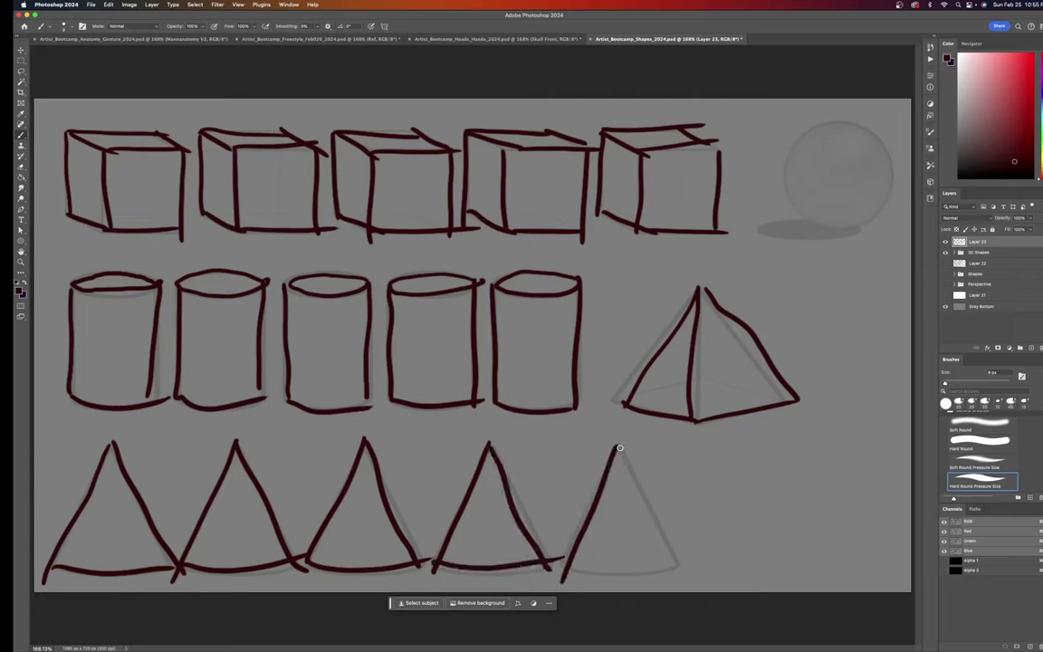
left_click_drag(620, 447, 672, 566)
left_click_drag(565, 571, 677, 568)
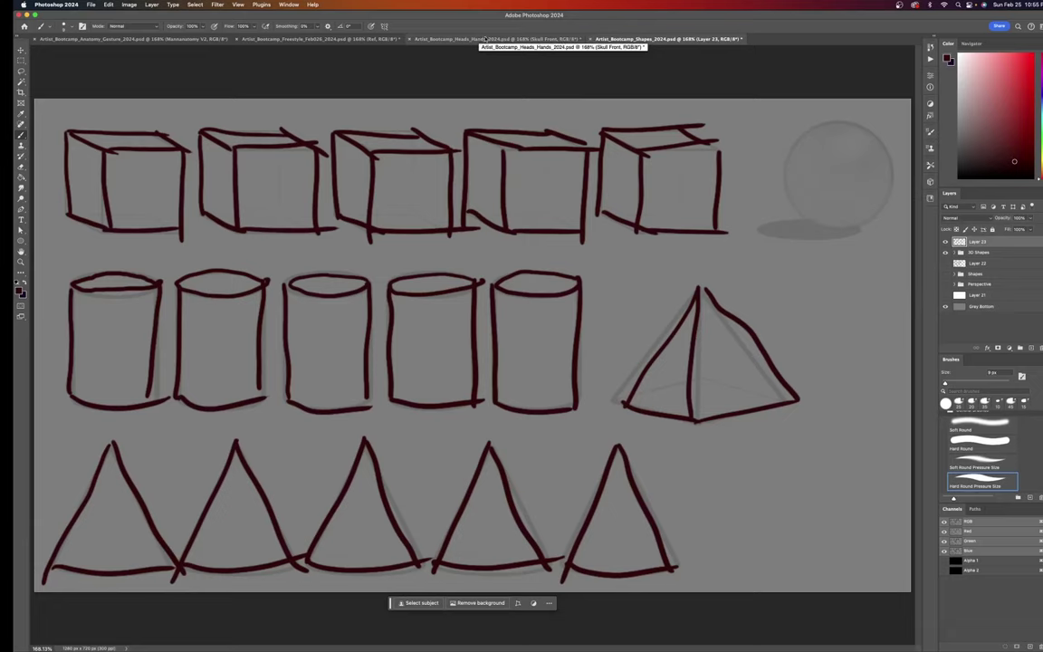
- In Artist_Bootcamp_Heads_Hands_2024.psd, add a layer above Skull Front and trace the cranium outline and both temple lines in dark red
left_click(486, 40)
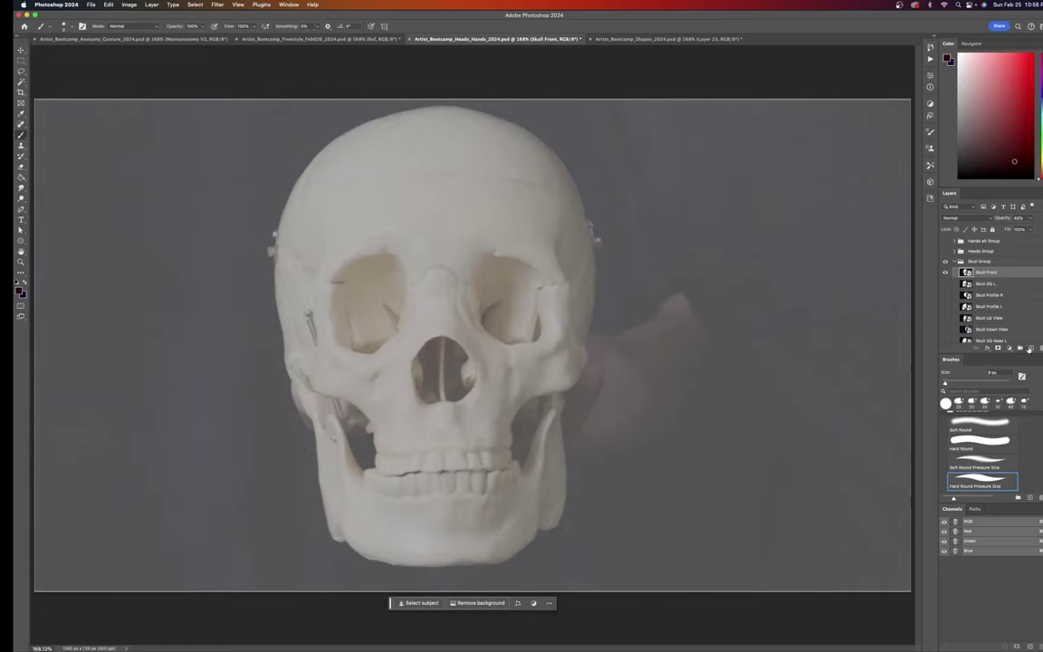
left_click(1032, 348)
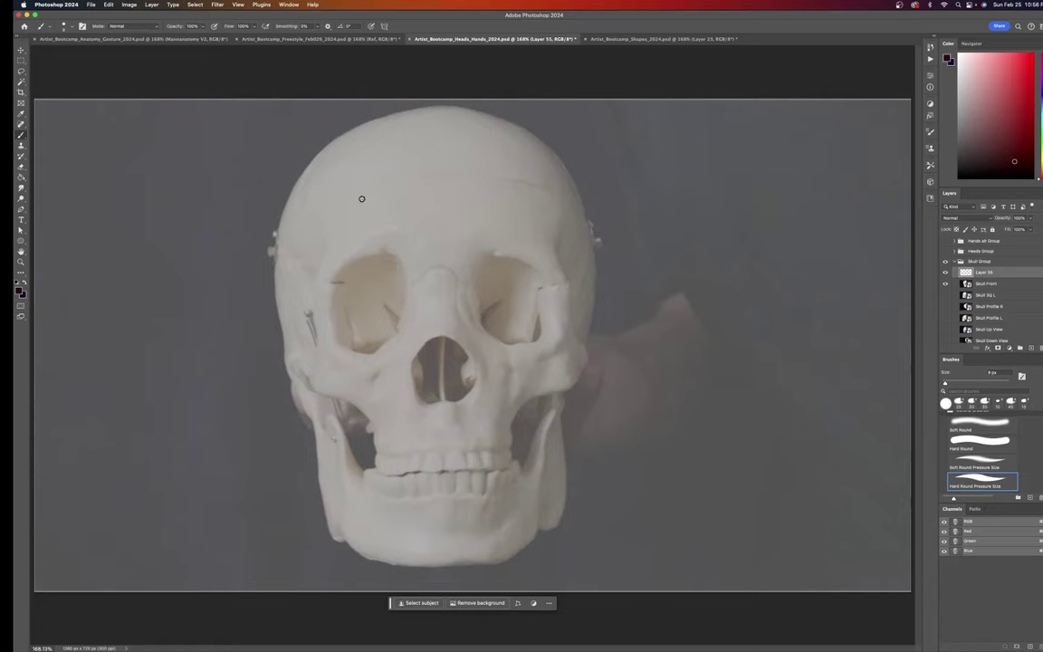
mouse_move(311, 417)
left_mouse_down()
mouse_move(286, 356)
mouse_move(277, 257)
mouse_move(308, 143)
mouse_move(367, 117)
mouse_move(444, 107)
mouse_move(510, 120)
mouse_move(552, 163)
mouse_move(581, 224)
mouse_move(580, 387)
left_mouse_up()
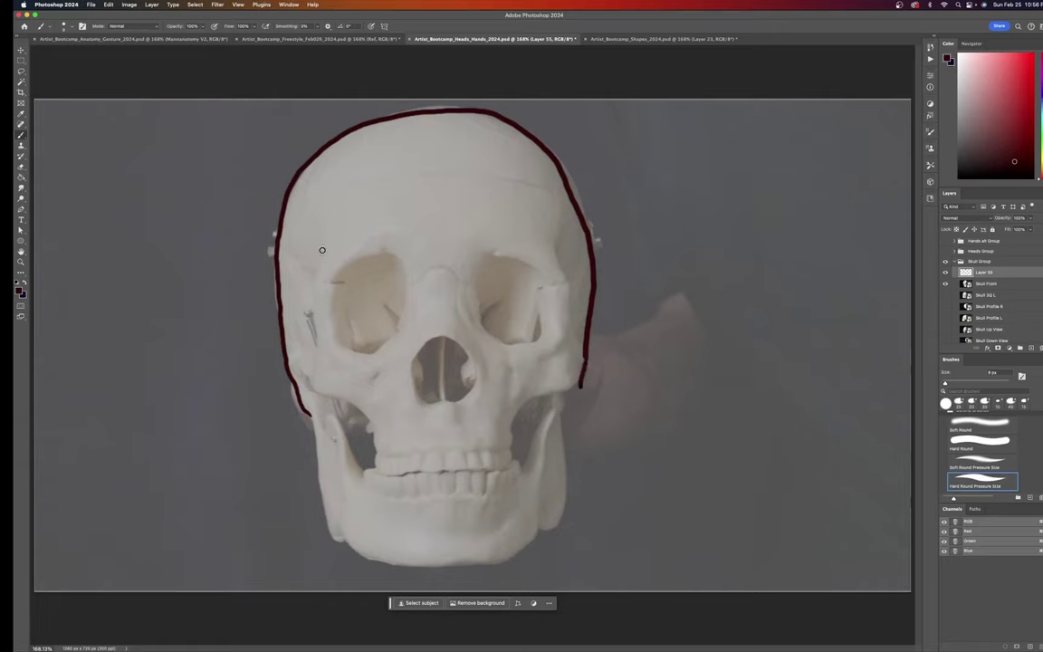
left_click_drag(322, 250, 311, 356)
left_click_drag(559, 236, 574, 342)
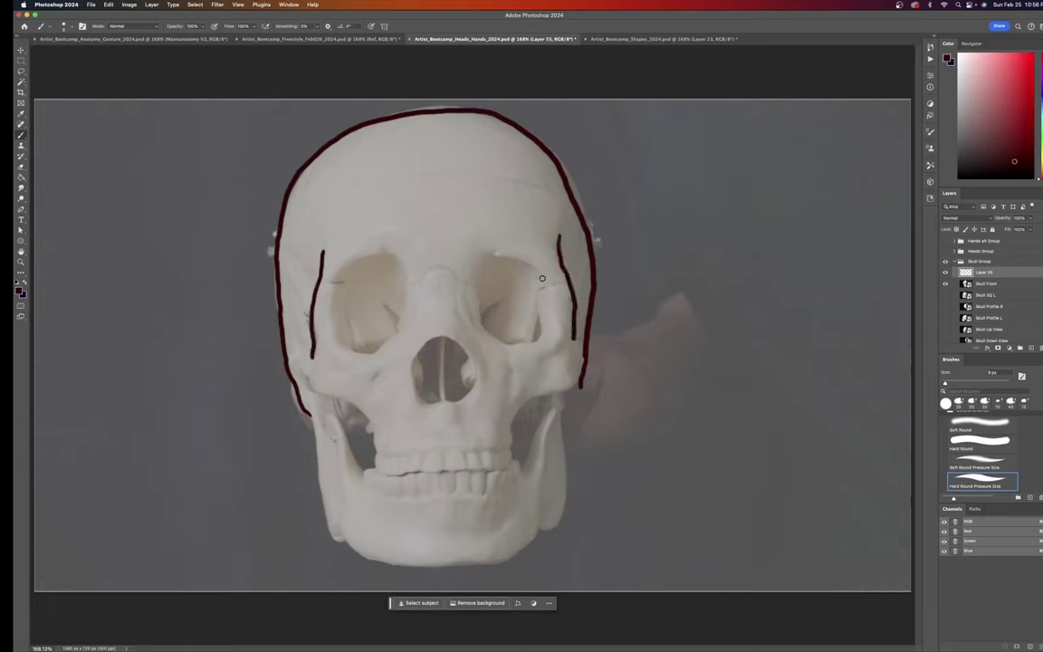
- Outline both eye sockets and the nasal cavity of the skull with closed dark red brush strokes
mouse_move(541, 275)
left_mouse_down()
mouse_move(489, 254)
mouse_move(480, 264)
mouse_move(479, 303)
mouse_move(497, 335)
mouse_move(542, 274)
left_mouse_up()
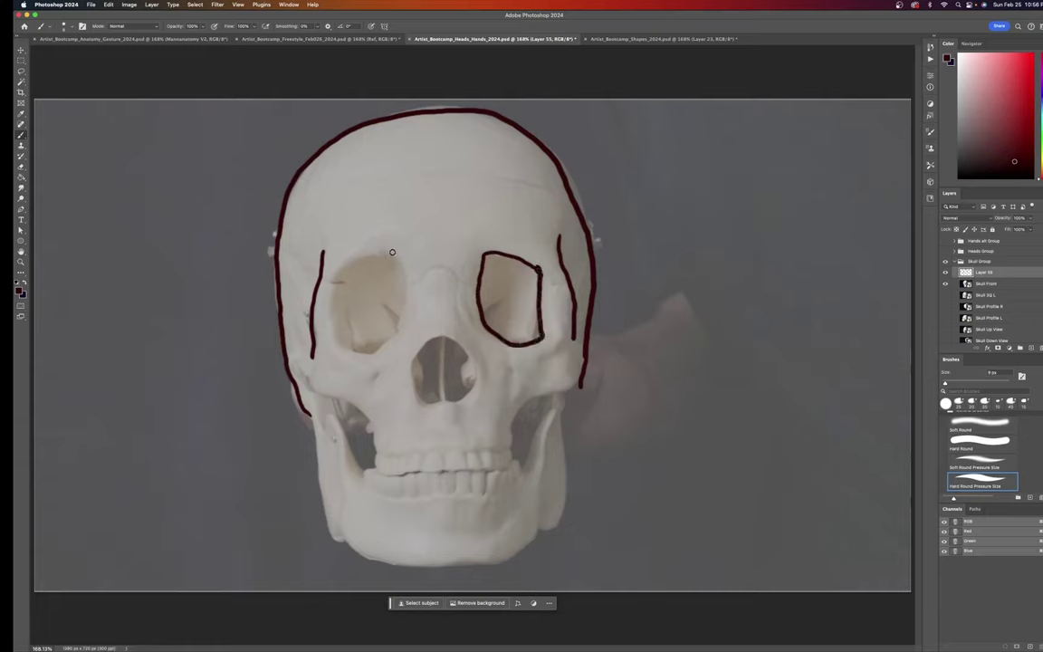
mouse_move(392, 252)
left_mouse_down()
mouse_move(342, 272)
mouse_move(334, 310)
mouse_move(342, 347)
mouse_move(378, 353)
mouse_move(404, 335)
mouse_move(410, 306)
mouse_move(391, 253)
left_mouse_up()
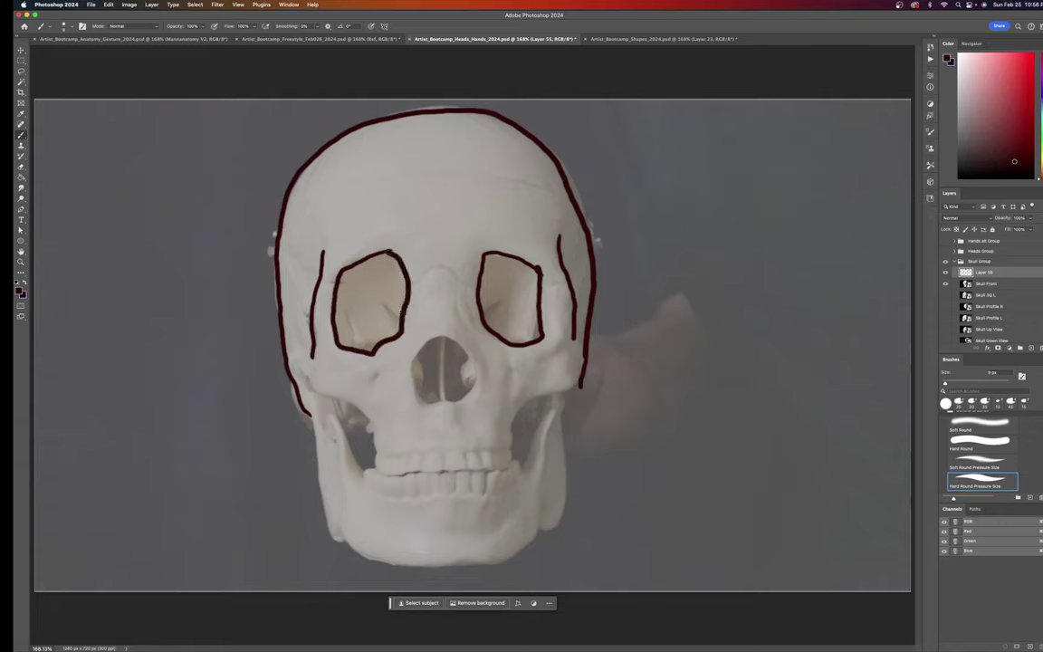
mouse_move(438, 341)
left_mouse_down()
mouse_move(420, 358)
mouse_move(415, 395)
mouse_move(440, 403)
mouse_move(465, 394)
mouse_move(426, 337)
left_mouse_up()
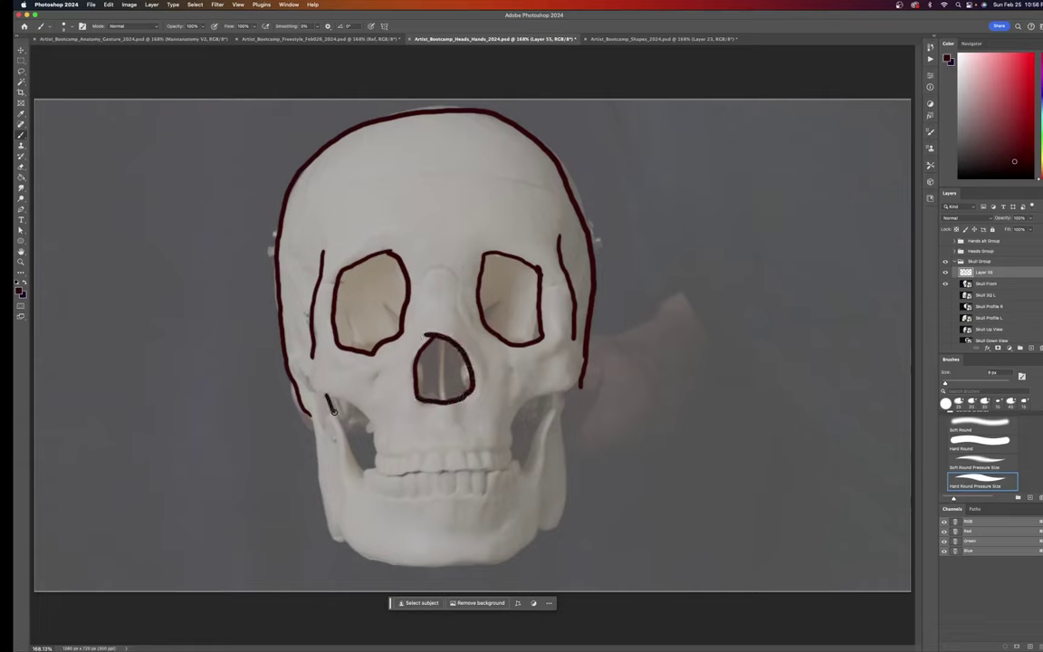
- Trace the lower cheekbone edges and the openings between the cheekbones and jaw on both sides of the skull
mouse_move(326, 396)
left_mouse_down()
mouse_move(354, 457)
mouse_move(371, 469)
left_mouse_up()
mouse_move(553, 398)
left_mouse_down()
mouse_move(526, 468)
mouse_move(513, 454)
mouse_move(512, 422)
mouse_move(555, 394)
left_mouse_up()
mouse_move(579, 356)
left_mouse_down()
mouse_move(580, 380)
mouse_move(530, 400)
mouse_move(513, 424)
left_mouse_up()
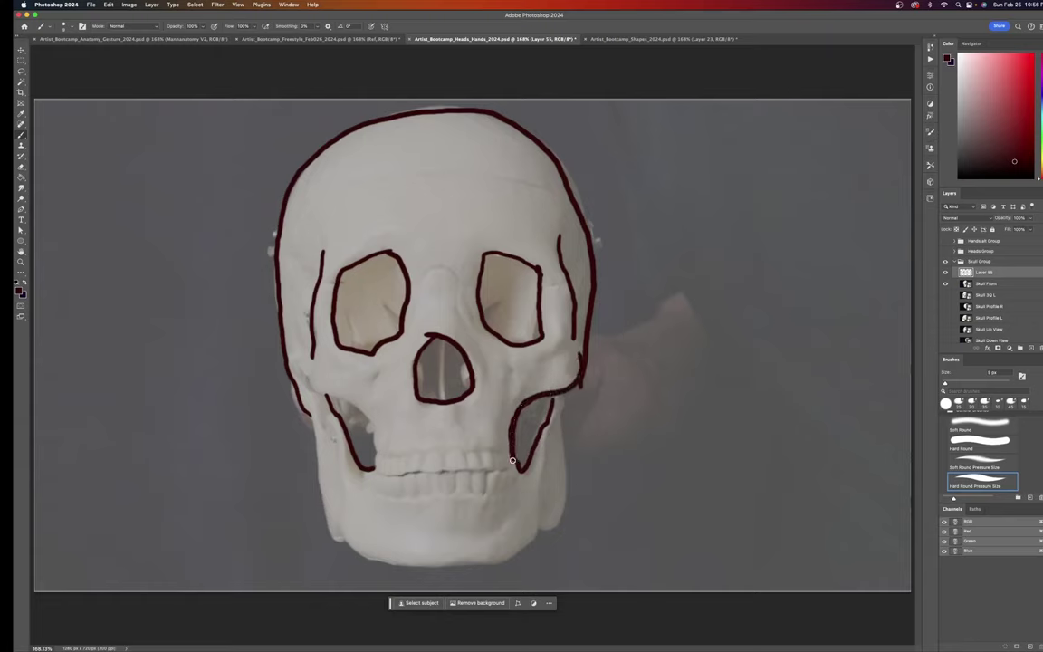
mouse_move(295, 362)
left_mouse_down()
mouse_move(309, 384)
mouse_move(366, 413)
mouse_move(374, 468)
left_mouse_up()
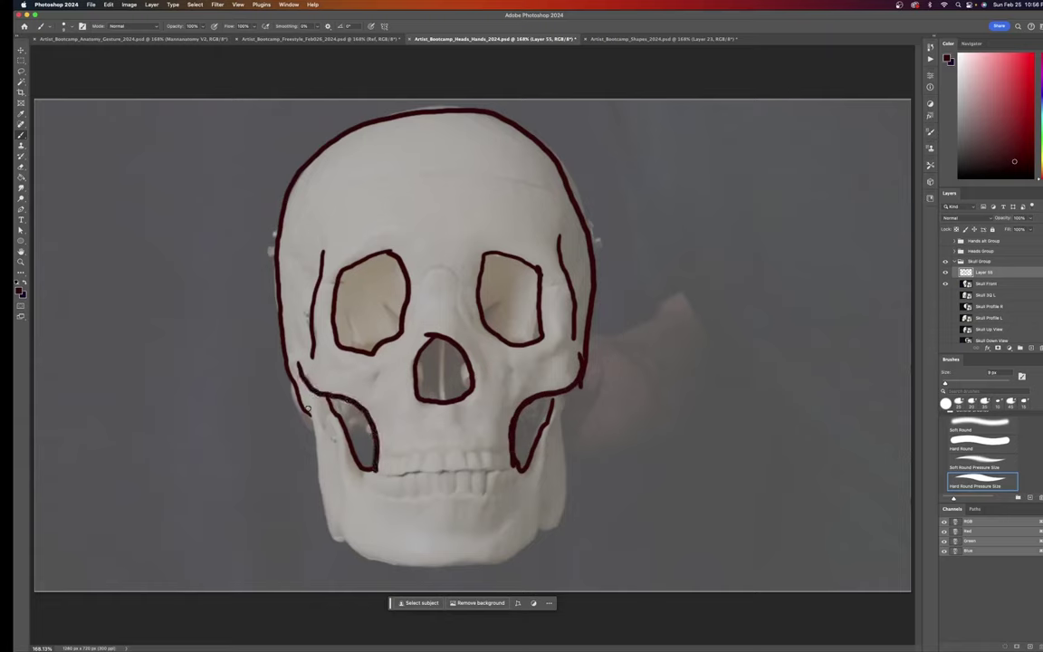
- Trace the outer jaw and chin, and draw horizontal lines between the teeth and just below the nasal cavity
mouse_move(308, 397)
left_mouse_down()
mouse_move(326, 524)
mouse_move(398, 565)
mouse_move(460, 564)
mouse_move(556, 529)
mouse_move(568, 490)
mouse_move(564, 387)
left_mouse_up()
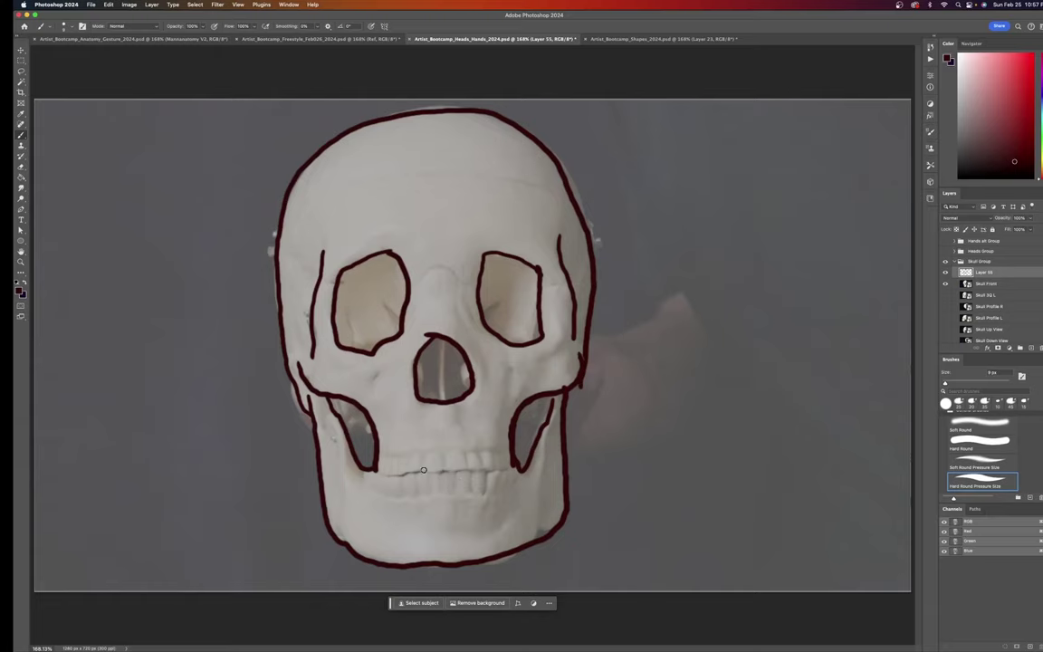
left_click_drag(379, 471, 518, 469)
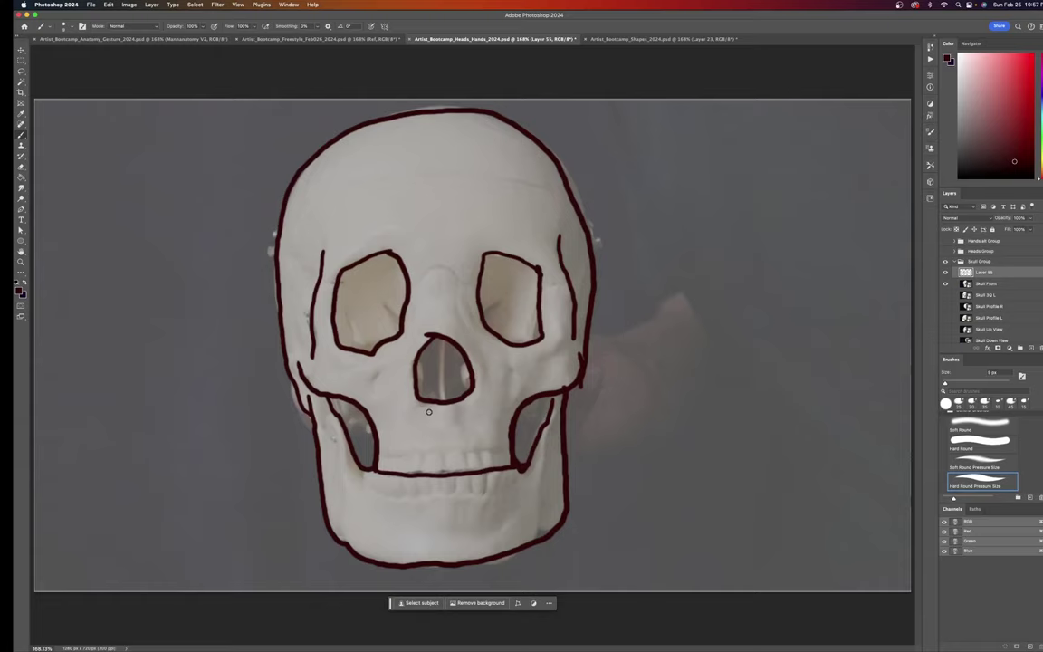
left_click_drag(417, 414, 489, 410)
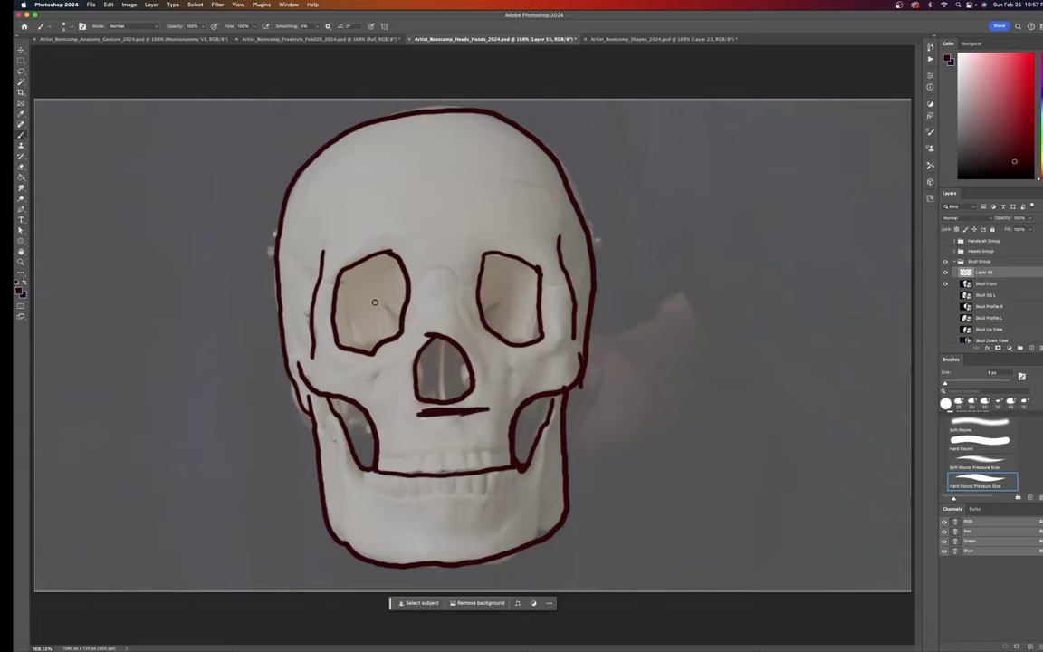
- Draw round eyeballs with small inner circles inside both eye sockets, and connect their centers with a horizontal line
mouse_move(375, 296)
left_mouse_down()
mouse_move(340, 288)
mouse_move(381, 282)
mouse_move(344, 299)
left_mouse_up()
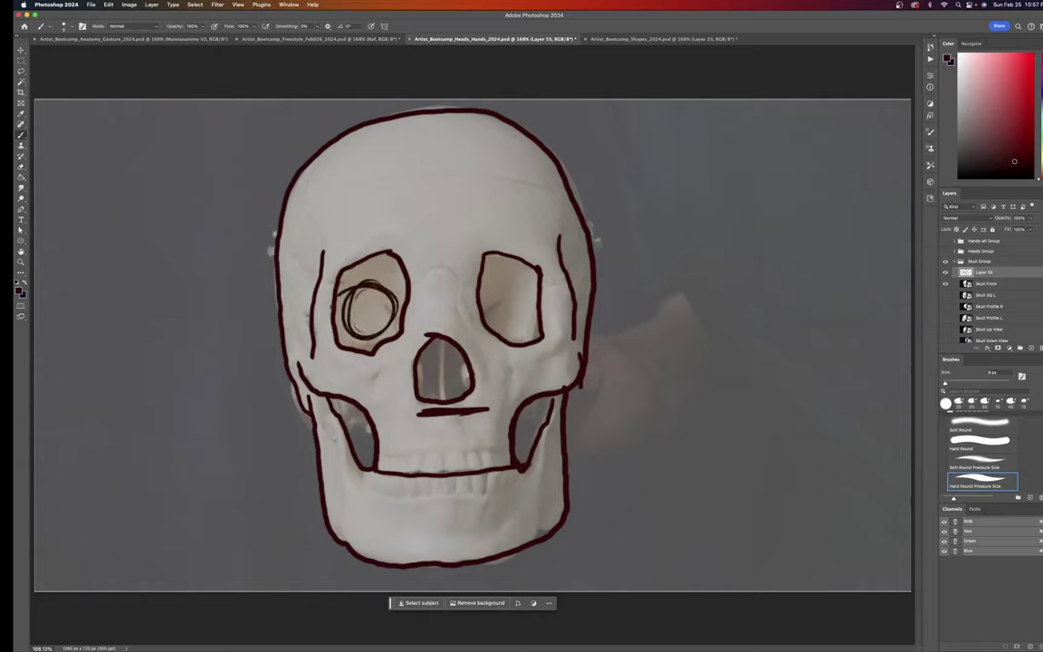
mouse_move(518, 300)
left_mouse_down()
mouse_move(534, 303)
mouse_move(488, 316)
left_mouse_up()
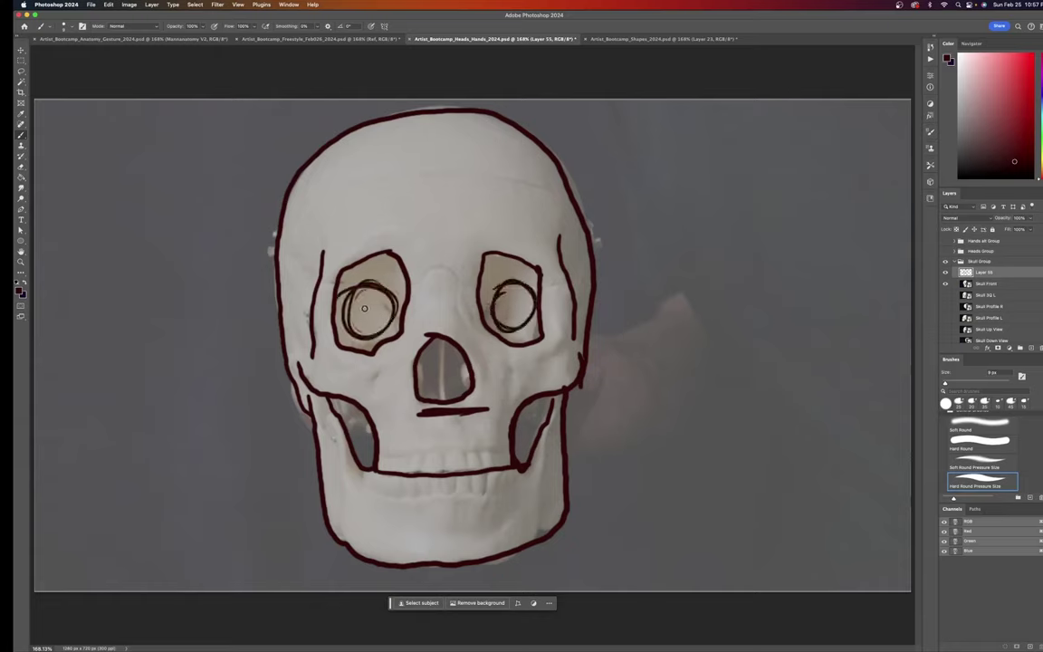
mouse_move(364, 308)
left_mouse_down()
mouse_move(375, 304)
mouse_move(365, 317)
left_mouse_up()
mouse_move(514, 302)
left_mouse_down()
mouse_move(506, 314)
mouse_move(512, 301)
left_mouse_up()
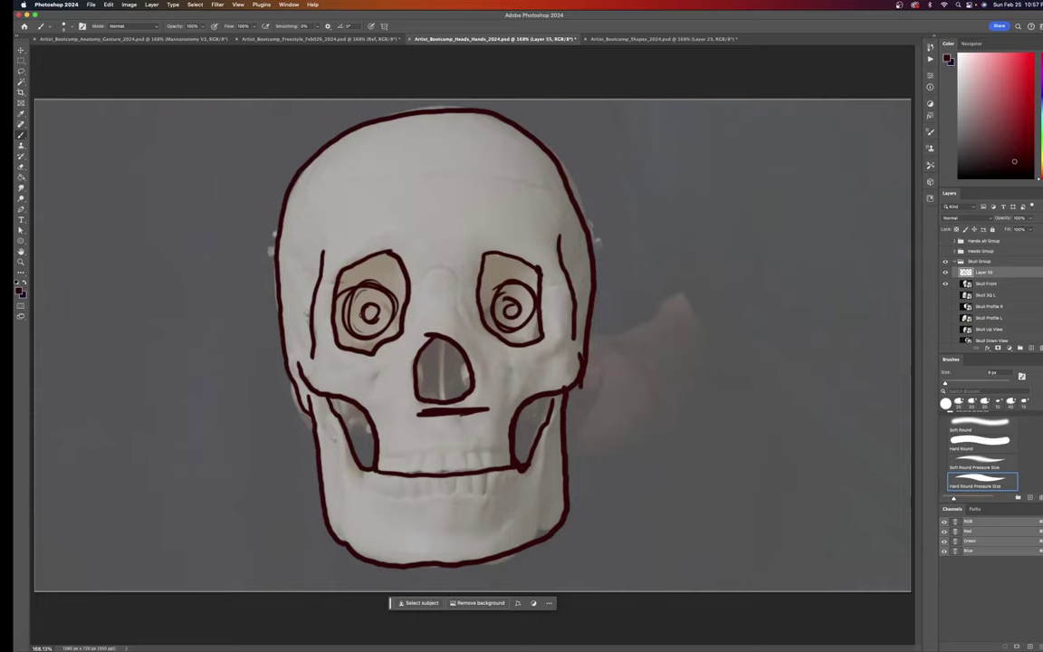
left_click_drag(363, 310, 511, 308)
- Reinforce the line below the nasal cavity and draw curved ears on both sides of the skull
left_click_drag(413, 418, 480, 411)
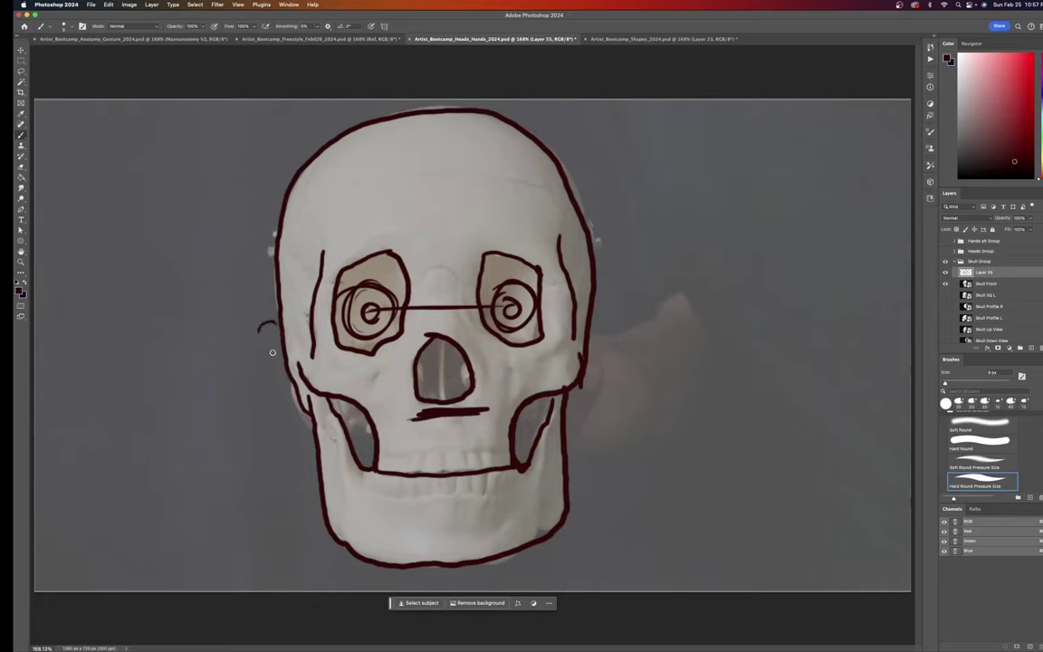
mouse_move(272, 322)
left_mouse_down()
mouse_move(258, 369)
mouse_move(313, 412)
left_mouse_up()
mouse_move(593, 312)
left_mouse_down()
mouse_move(605, 365)
mouse_move(580, 407)
left_mouse_up()
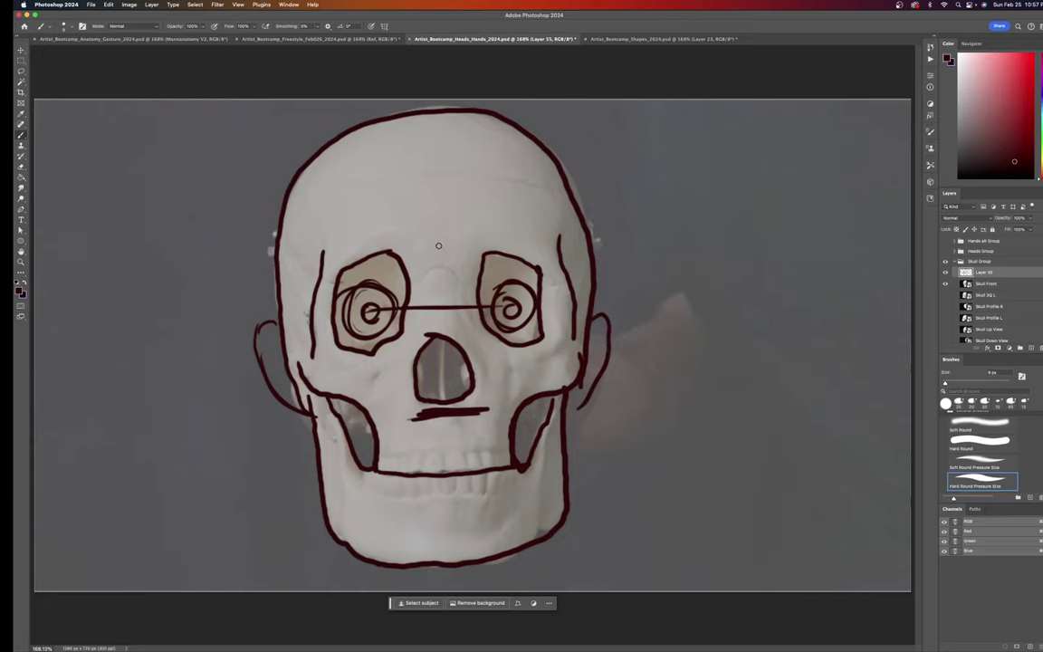
- Draw horizontal brow and upper-forehead lines across the skull, and add curved temple contours on both sides
left_click_drag(353, 236, 548, 235)
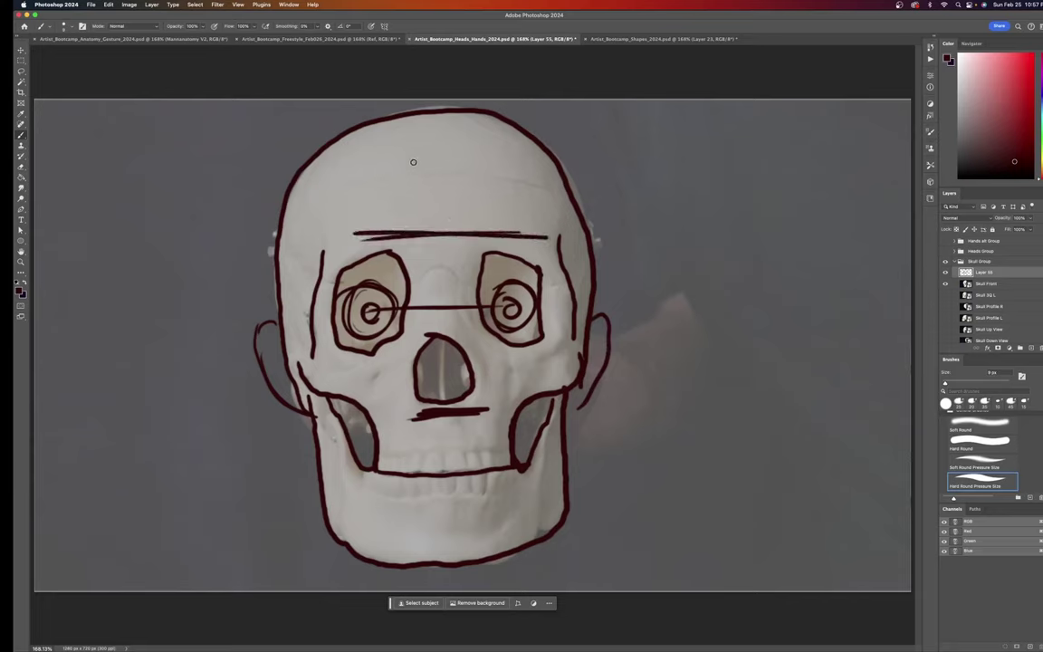
left_click_drag(350, 161, 510, 155)
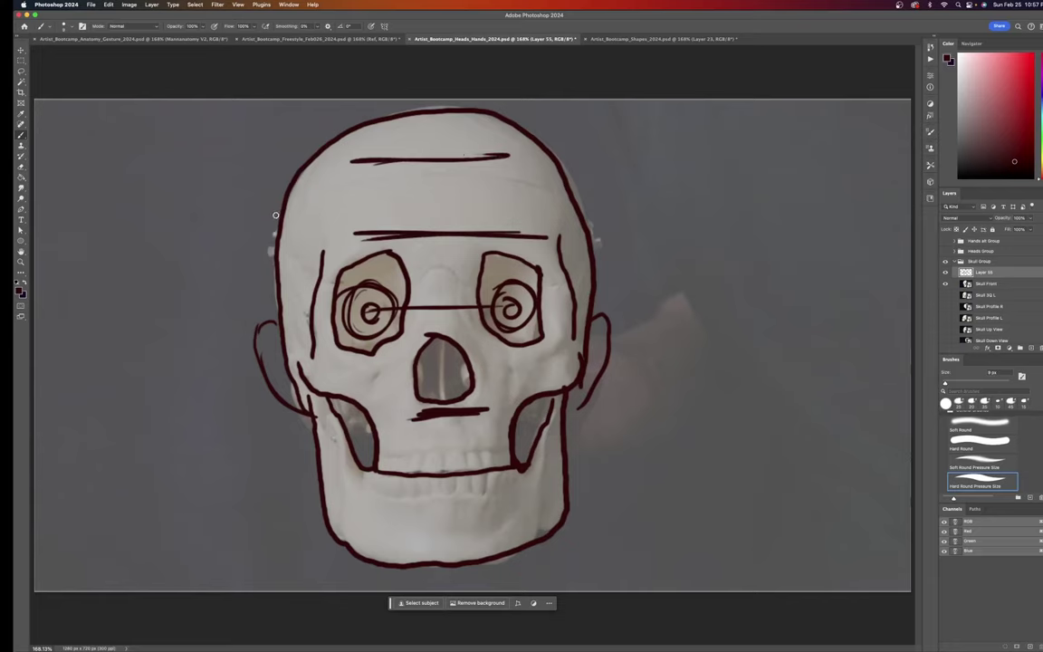
mouse_move(277, 243)
left_mouse_down()
mouse_move(303, 199)
mouse_move(322, 209)
mouse_move(322, 259)
left_mouse_up()
mouse_move(590, 244)
left_mouse_down()
mouse_move(579, 206)
mouse_move(560, 205)
mouse_move(558, 243)
left_mouse_up()
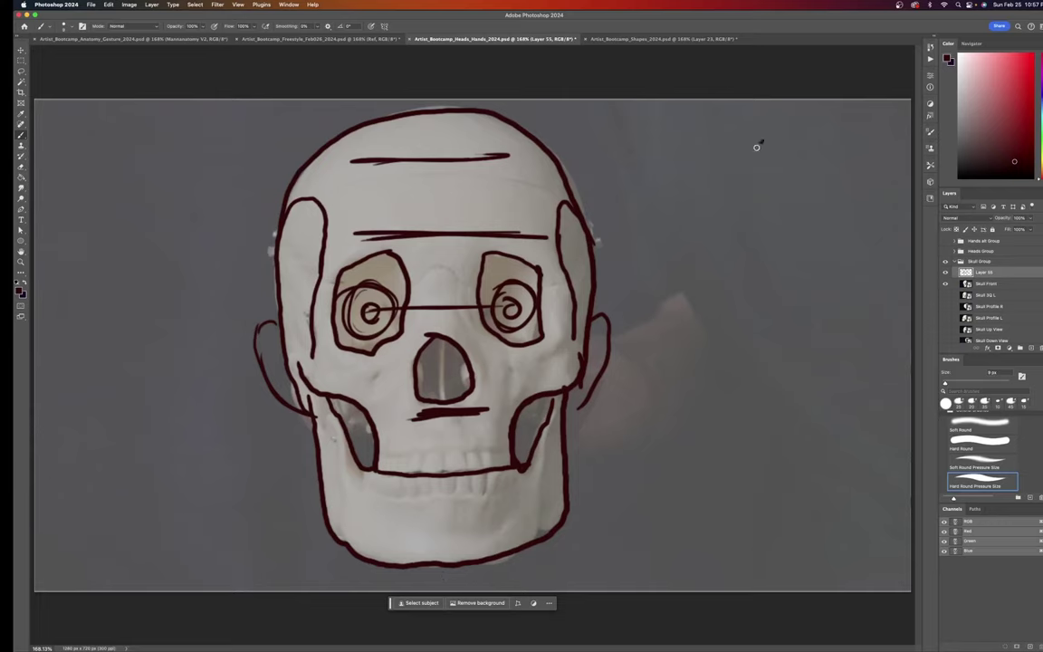
mouse_move(763, 142)
left_mouse_down()
mouse_move(712, 181)
mouse_move(735, 176)
left_mouse_up()
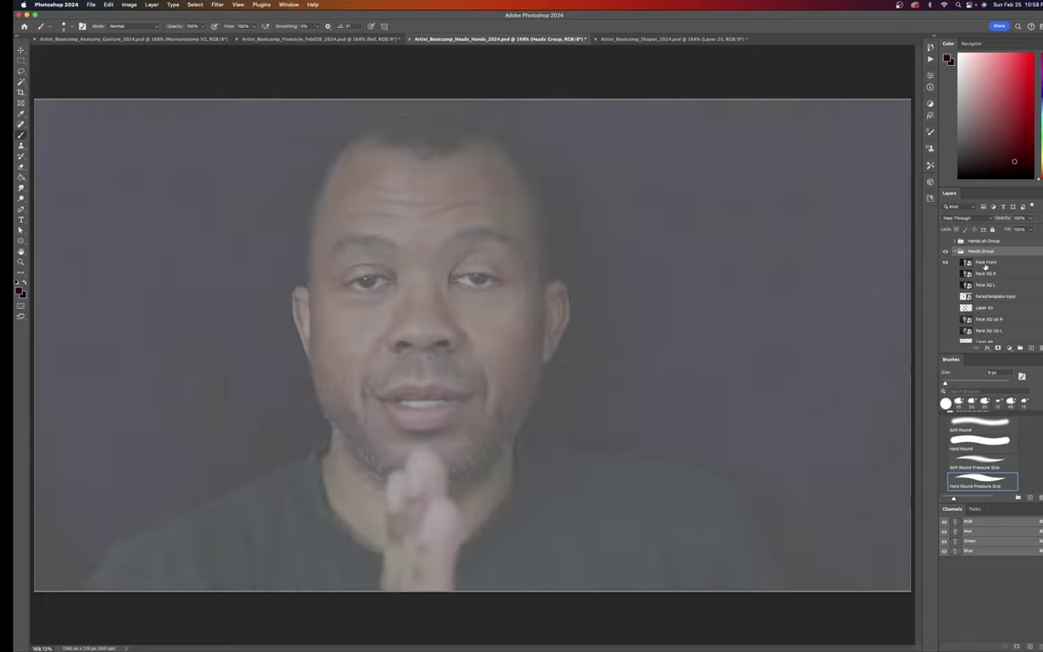
- On a new layer above Face Front, trace the outer head outline from the cranium down around the jaw and chin
left_click(981, 263)
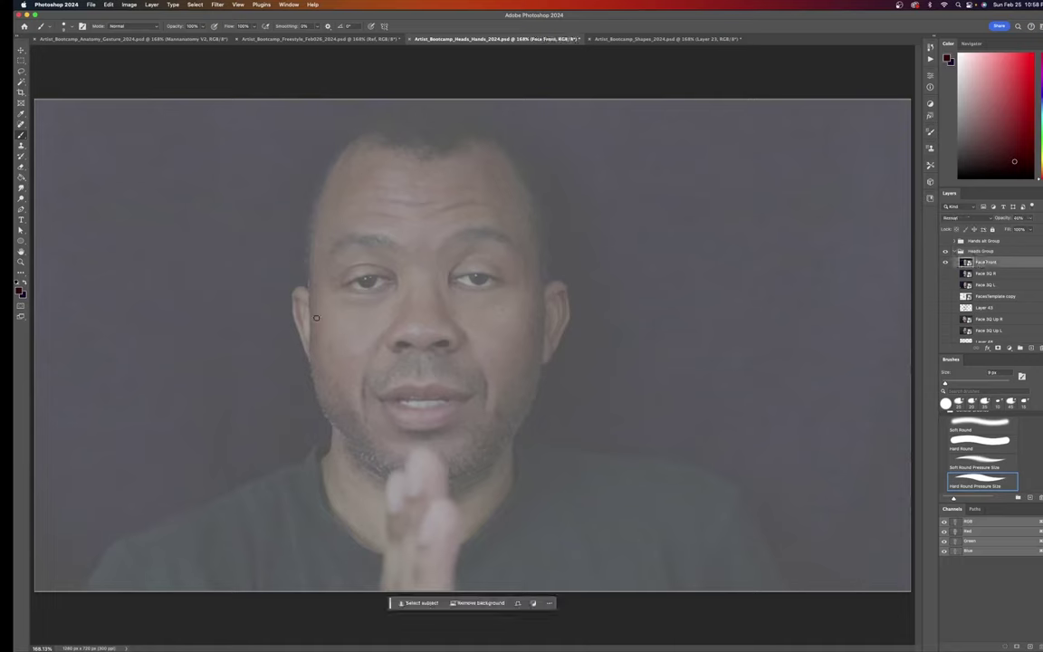
key("super+alt+shift+n")
mouse_move(311, 296)
left_mouse_down()
mouse_move(303, 217)
mouse_move(325, 146)
mouse_move(368, 118)
mouse_move(427, 108)
mouse_move(486, 121)
mouse_move(535, 161)
mouse_move(561, 217)
mouse_move(549, 289)
left_mouse_up()
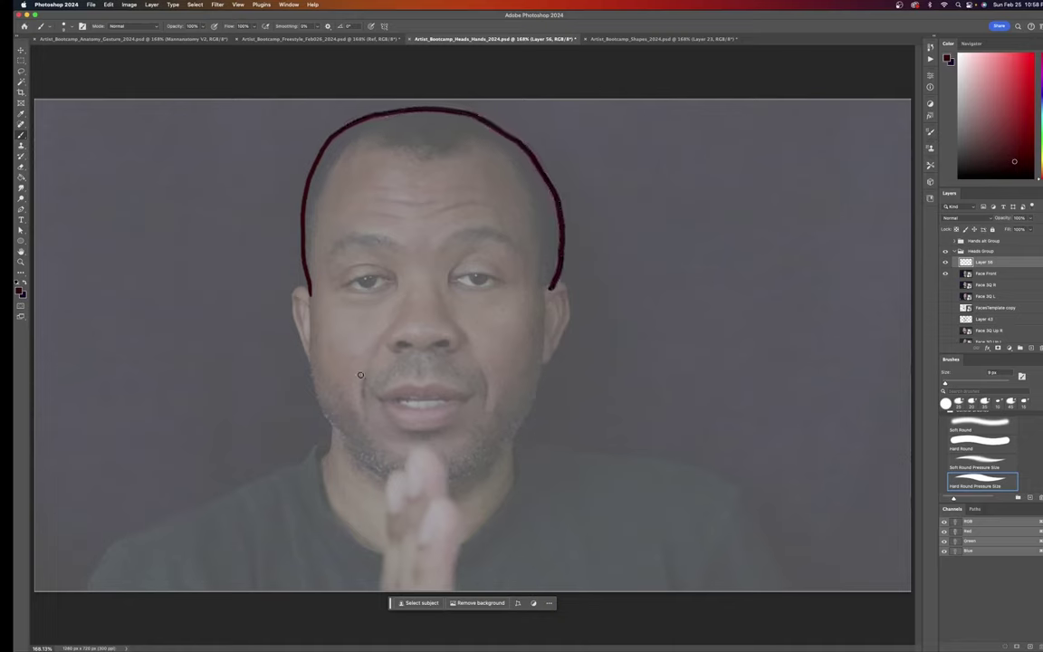
mouse_move(308, 306)
left_mouse_down()
mouse_move(310, 371)
mouse_move(326, 410)
mouse_move(390, 467)
left_mouse_up()
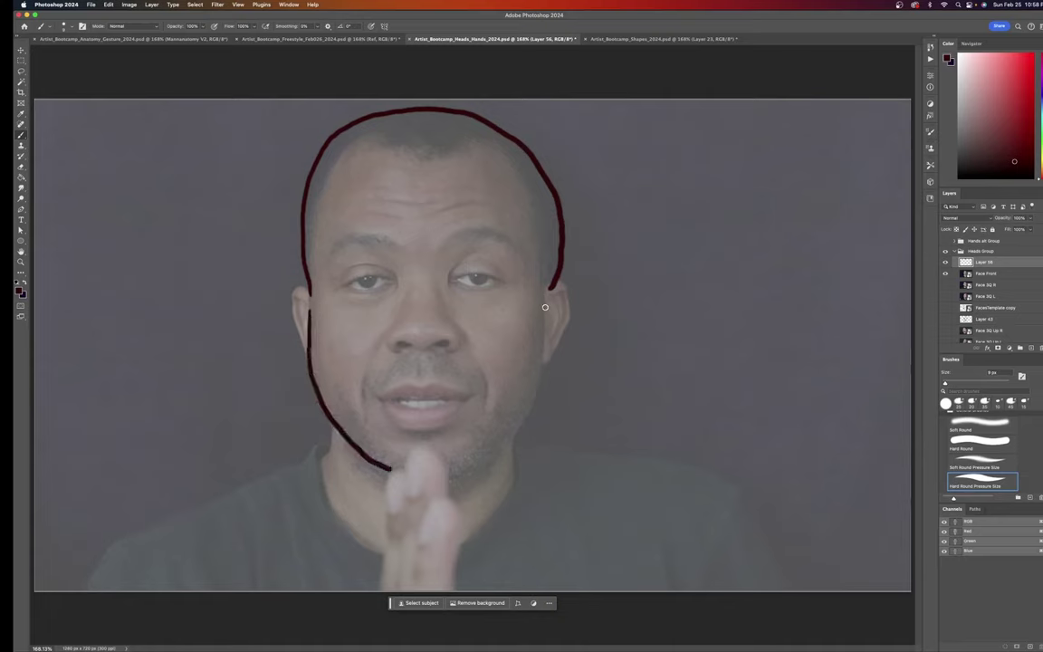
mouse_move(545, 308)
left_mouse_down()
mouse_move(537, 399)
mouse_move(506, 442)
mouse_move(448, 473)
mouse_move(392, 469)
left_mouse_up()
- Draw horizontal guide lines at the base of the nose, through the eyes, across the brows and at the hairline
left_click_drag(402, 354, 452, 353)
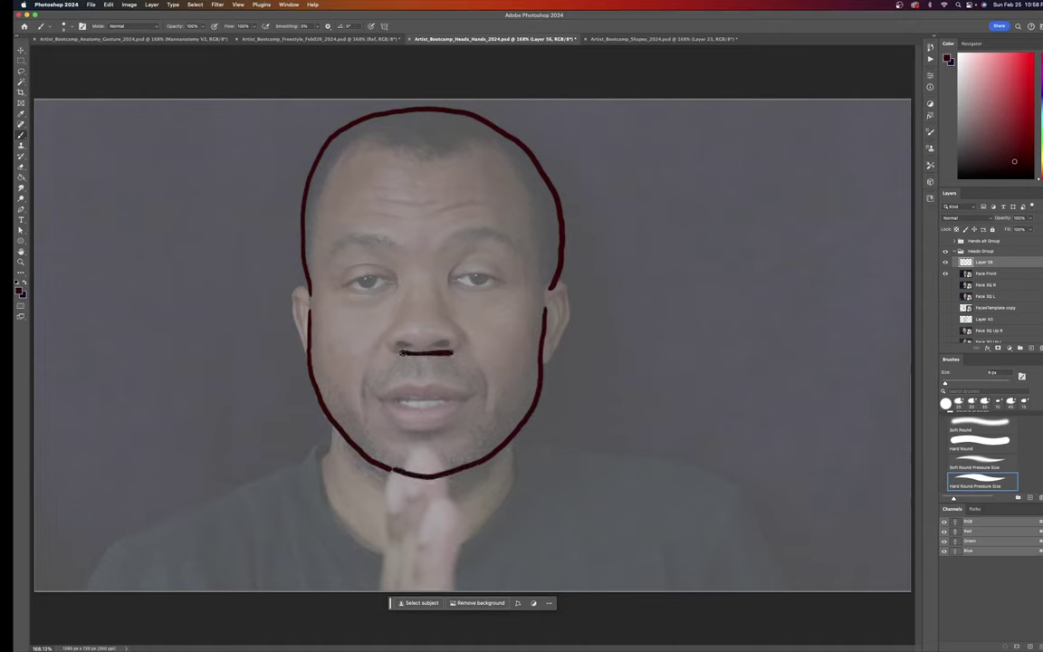
left_click_drag(347, 281, 505, 281)
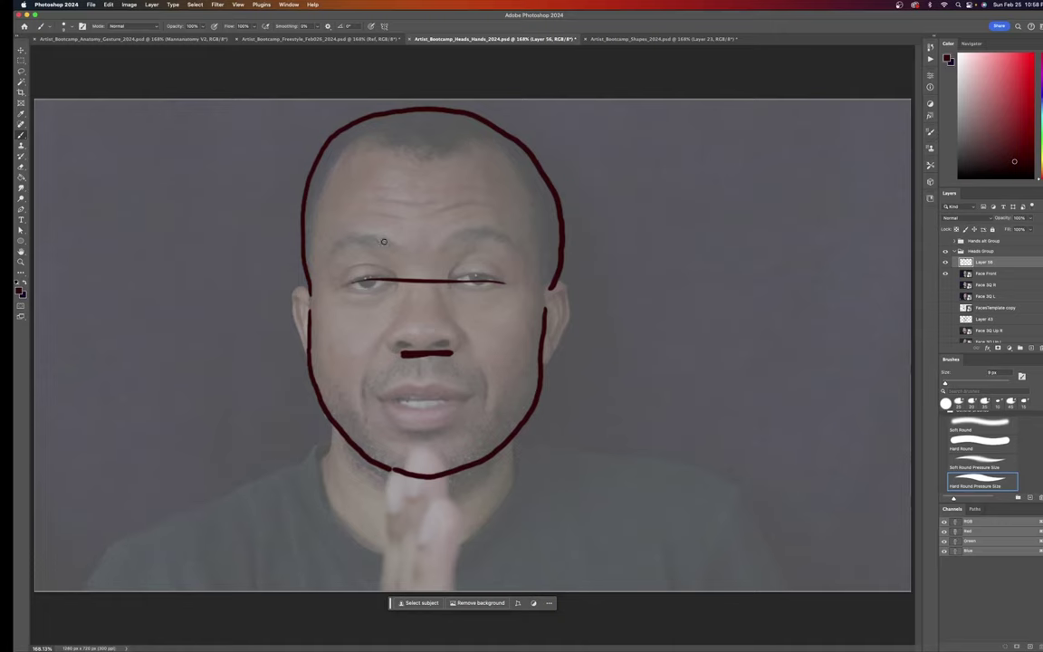
left_click_drag(354, 233, 504, 234)
left_click_drag(409, 154, 469, 156)
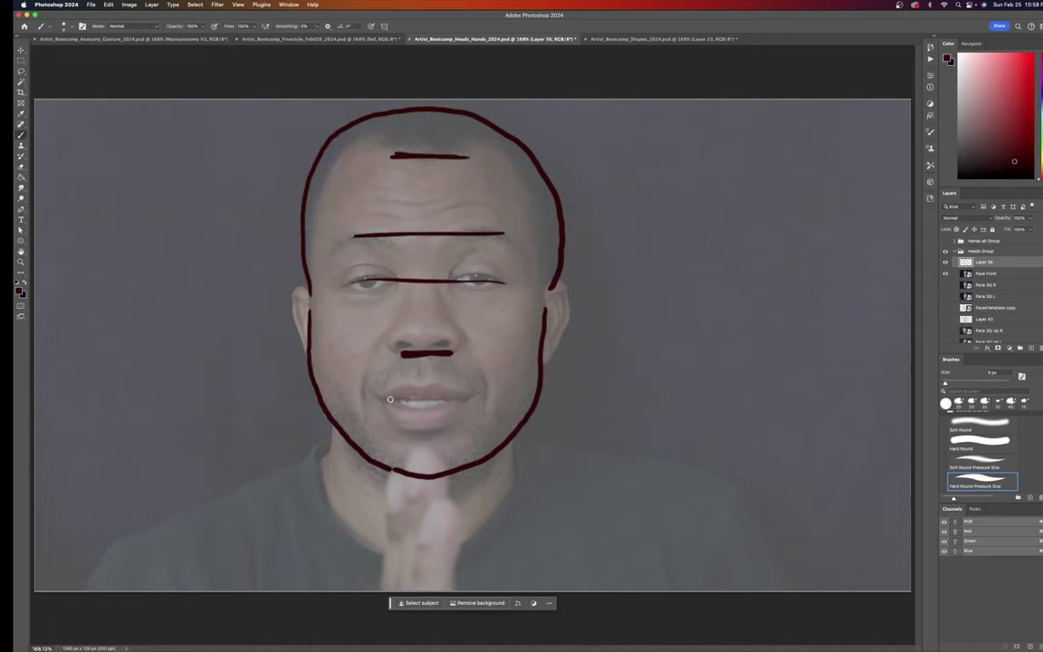
- Mark the mouth with horizontal strokes between the lips and outline both ears
mouse_move(375, 396)
left_mouse_down()
mouse_move(443, 400)
mouse_move(396, 407)
left_mouse_up()
mouse_move(310, 292)
left_mouse_down()
mouse_move(291, 312)
mouse_move(304, 374)
left_mouse_up()
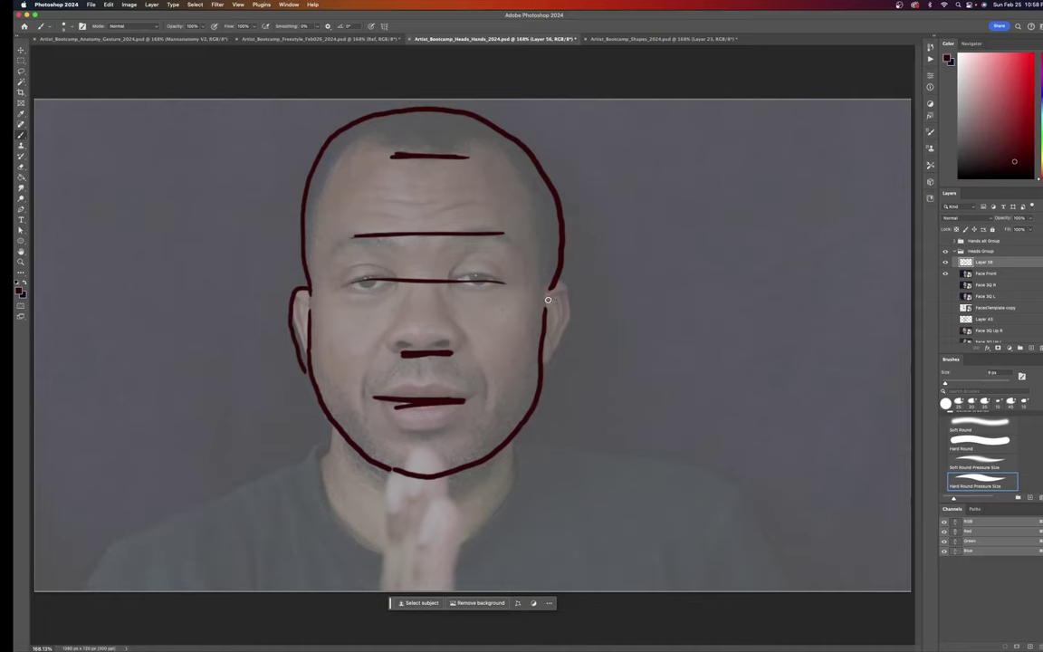
mouse_move(548, 294)
left_mouse_down()
mouse_move(571, 317)
mouse_move(540, 379)
left_mouse_up()
- Draw the side-plane contours from both temples down to the chin, and add a line down each side of the neck
mouse_move(321, 154)
left_mouse_down()
mouse_move(342, 168)
mouse_move(349, 220)
mouse_move(327, 344)
mouse_move(391, 469)
left_mouse_up()
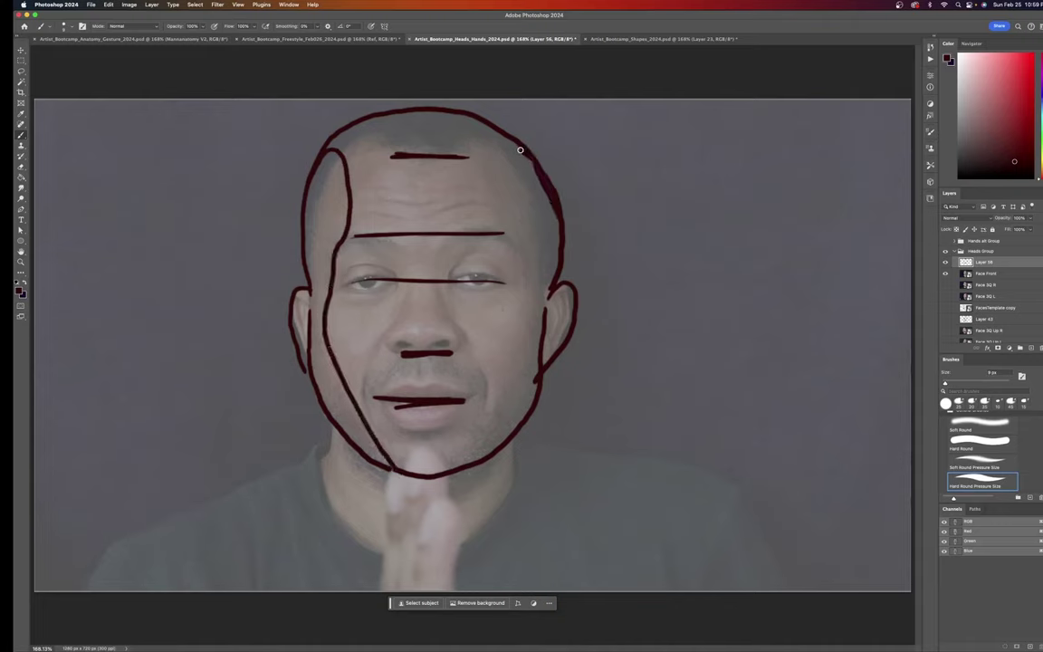
mouse_move(518, 147)
left_mouse_down()
mouse_move(501, 211)
mouse_move(534, 320)
mouse_move(502, 397)
mouse_move(436, 478)
left_mouse_up()
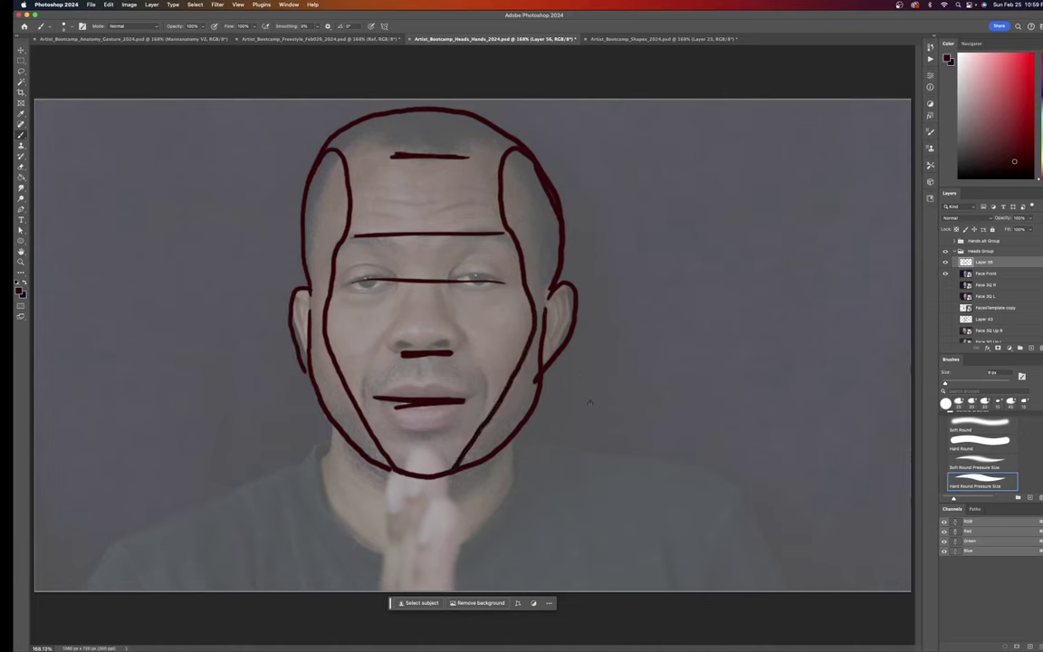
left_click_drag(331, 422, 324, 500)
left_click_drag(515, 432, 513, 524)
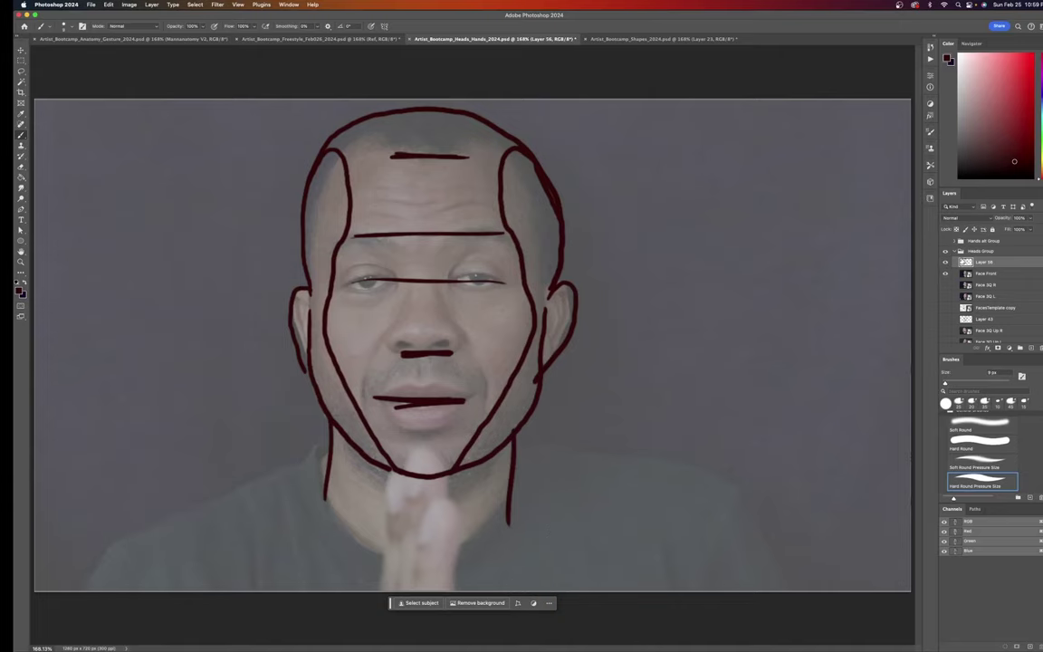
- Collapse the Heads Group, then show and expand the Hands alt Group
left_click(956, 250)
left_click(946, 242)
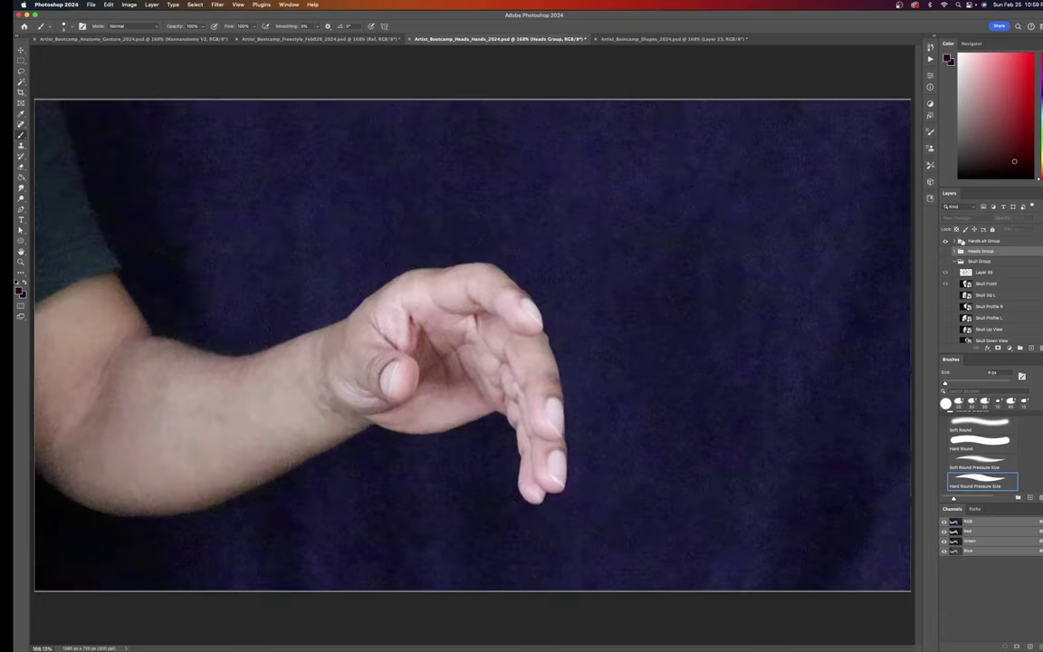
left_click(970, 242)
left_click(957, 242)
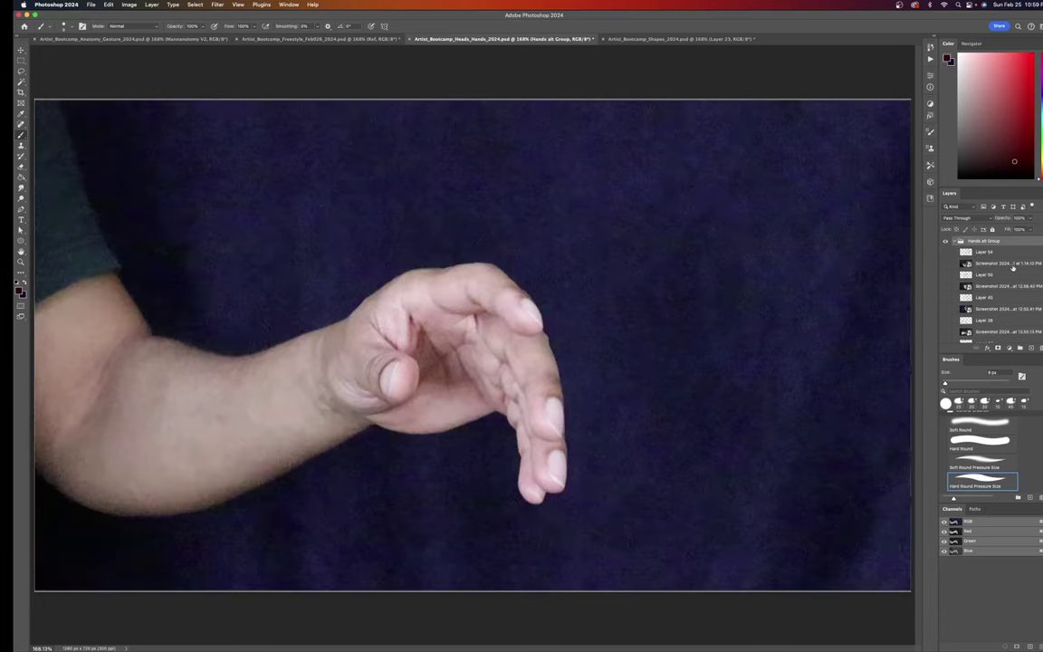
- Set the visible arm-and-hand photo layer to 50% opacity and return to the Brush tool
scroll(978, 299, "down", 5)
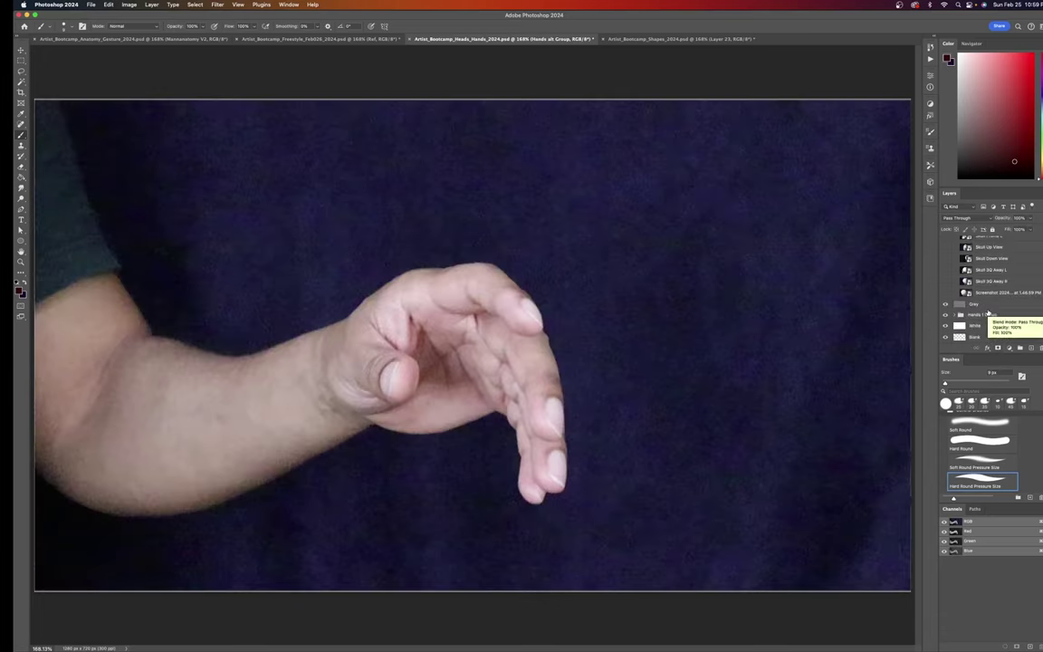
left_click(976, 293)
key("v")
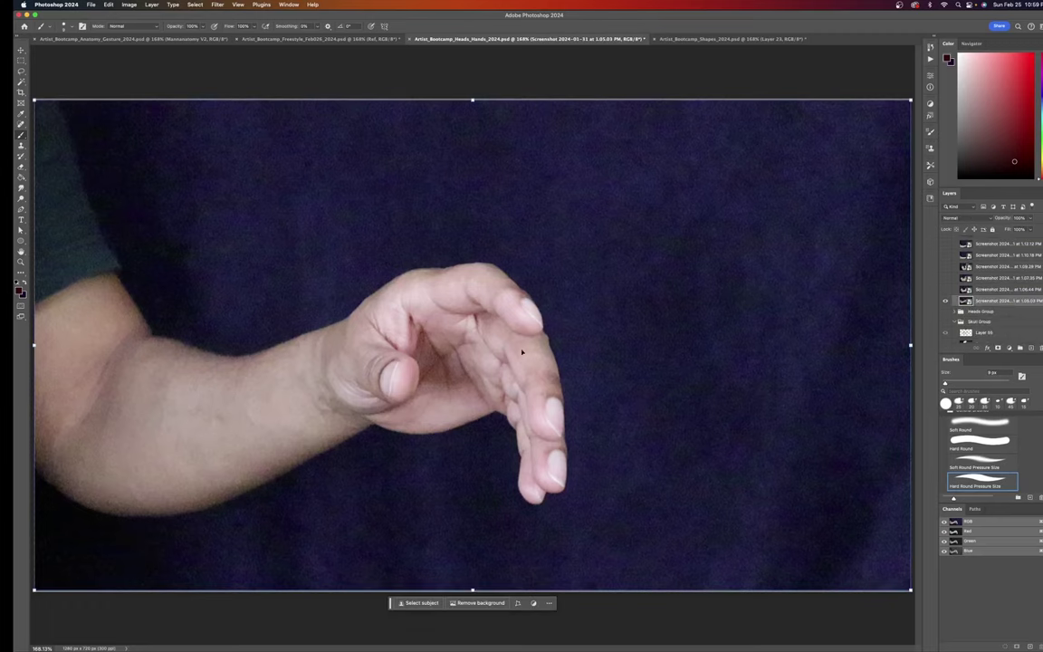
key("5")
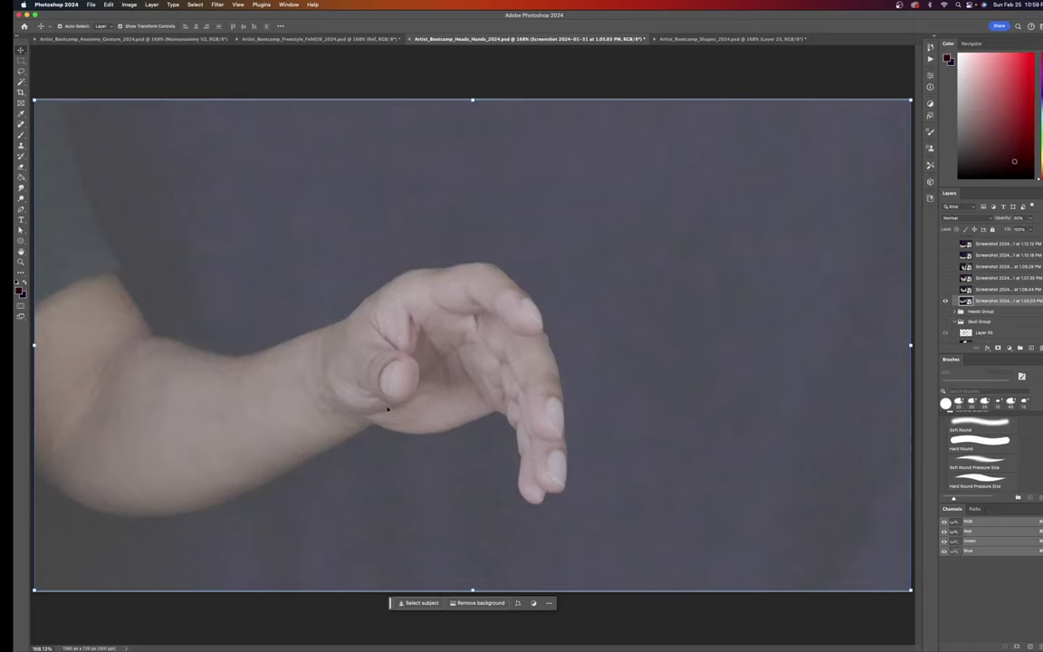
key("b")
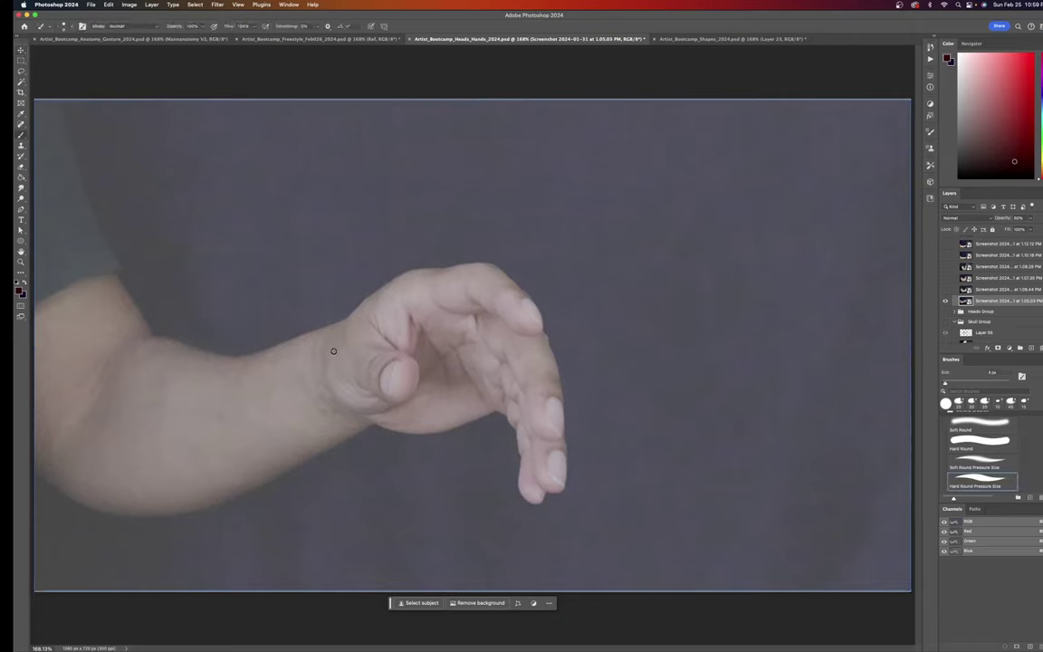
- On a new layer above the hand photo, block in the palm and the base of the fingers with straight-edged, box-like planes
key("super+shift+alt+n")
left_click_drag(328, 341, 337, 392)
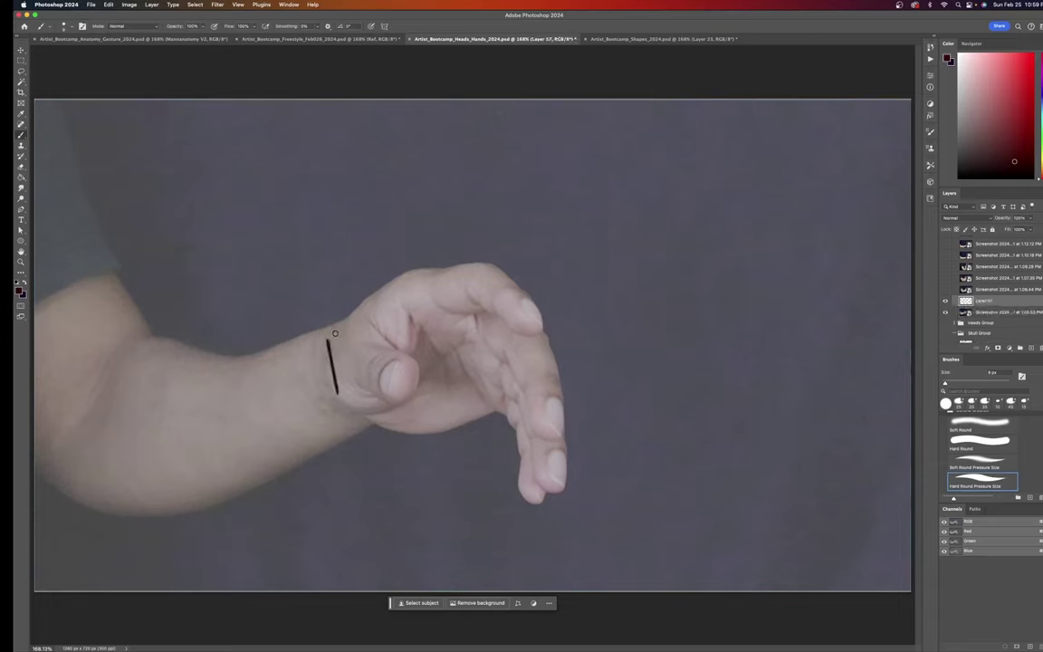
mouse_move(324, 338)
left_mouse_down()
mouse_move(431, 278)
mouse_move(474, 302)
mouse_move(533, 389)
mouse_move(526, 376)
mouse_move(521, 410)
left_mouse_up()
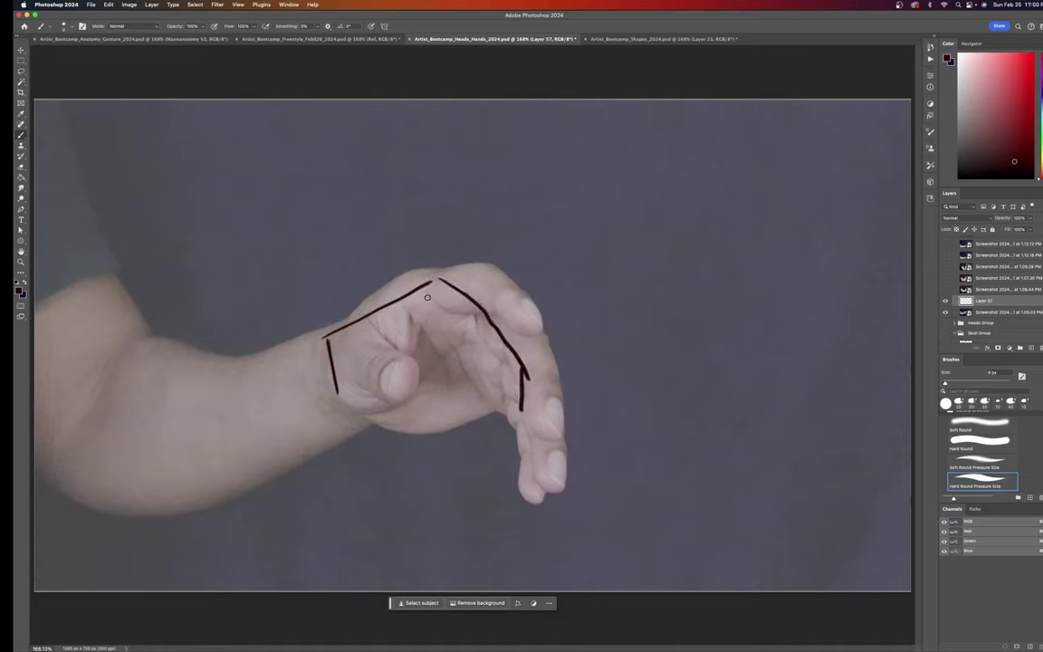
mouse_move(435, 284)
left_mouse_down()
mouse_move(432, 322)
mouse_move(482, 355)
mouse_move(520, 405)
mouse_move(403, 435)
left_mouse_up()
left_click_drag(337, 392, 403, 436)
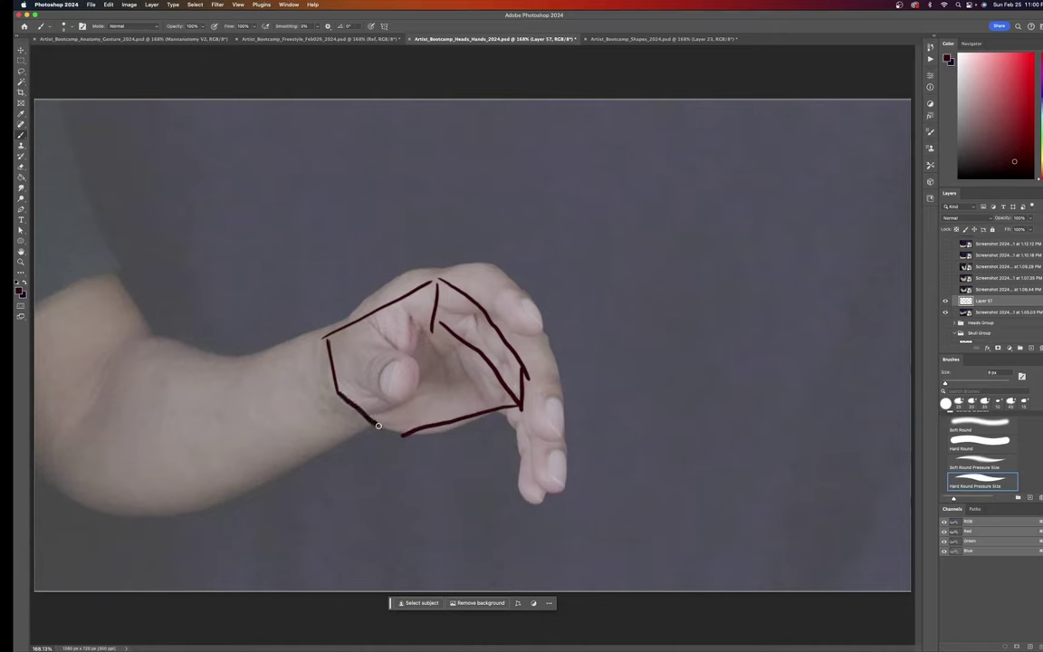
left_click_drag(336, 390, 433, 321)
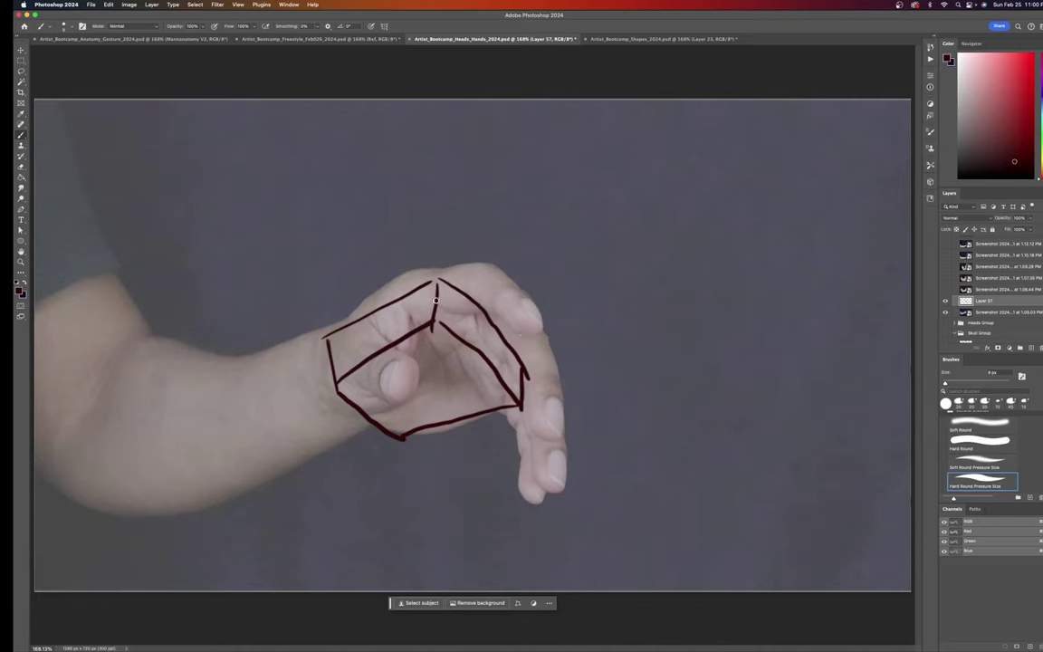
- Fade the blocked-in hand planes with an enlarged eraser at 50% opacity
key("e")
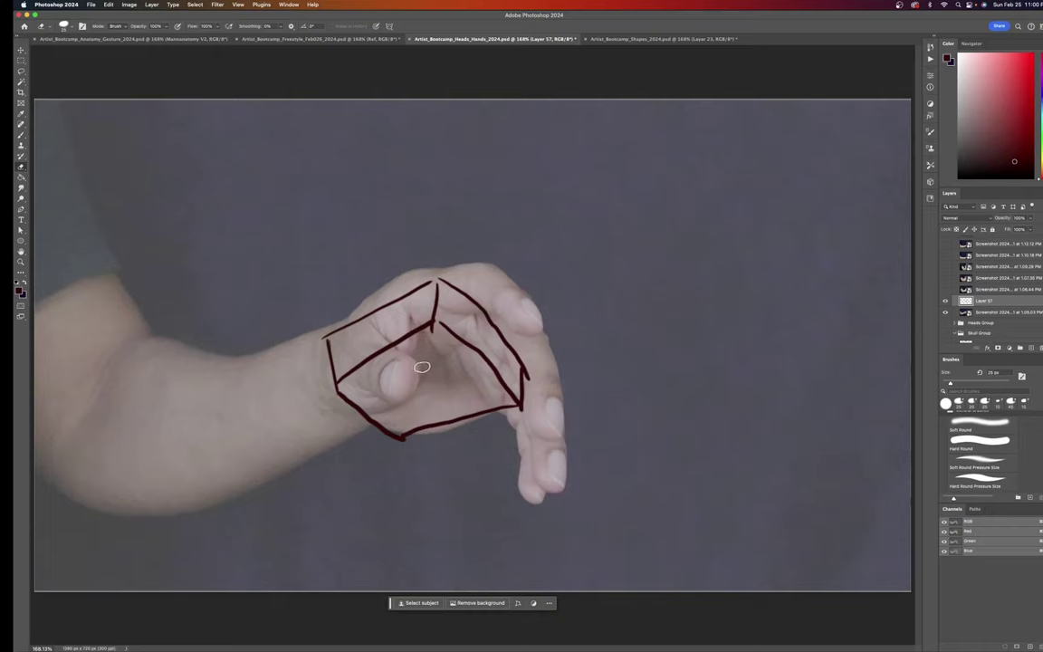
key("bracketright")
key("bracketright")
key("bracketright")
key("bracketright")
key("5")
key("bracketright")
mouse_move(346, 361)
left_mouse_down()
mouse_move(321, 377)
mouse_move(408, 383)
mouse_move(380, 317)
mouse_move(309, 351)
mouse_move(401, 355)
mouse_move(489, 380)
mouse_move(367, 443)
mouse_move(389, 443)
mouse_move(337, 373)
mouse_move(507, 389)
mouse_move(484, 378)
mouse_move(426, 381)
mouse_move(349, 345)
mouse_move(426, 298)
mouse_move(410, 368)
mouse_move(465, 416)
mouse_move(497, 379)
mouse_move(472, 303)
mouse_move(521, 315)
mouse_move(435, 449)
mouse_move(550, 372)
mouse_move(484, 291)
mouse_move(482, 391)
left_mouse_up()
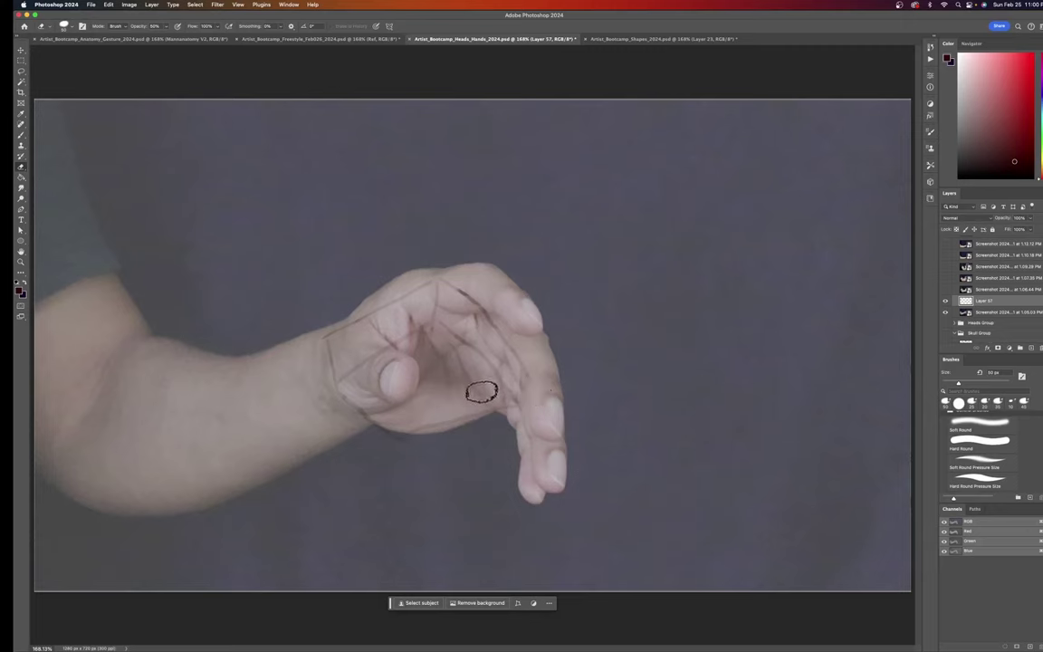
- Trace the top contour of the hand, the lower edge of the palm and the little finger with the brush
key("b")
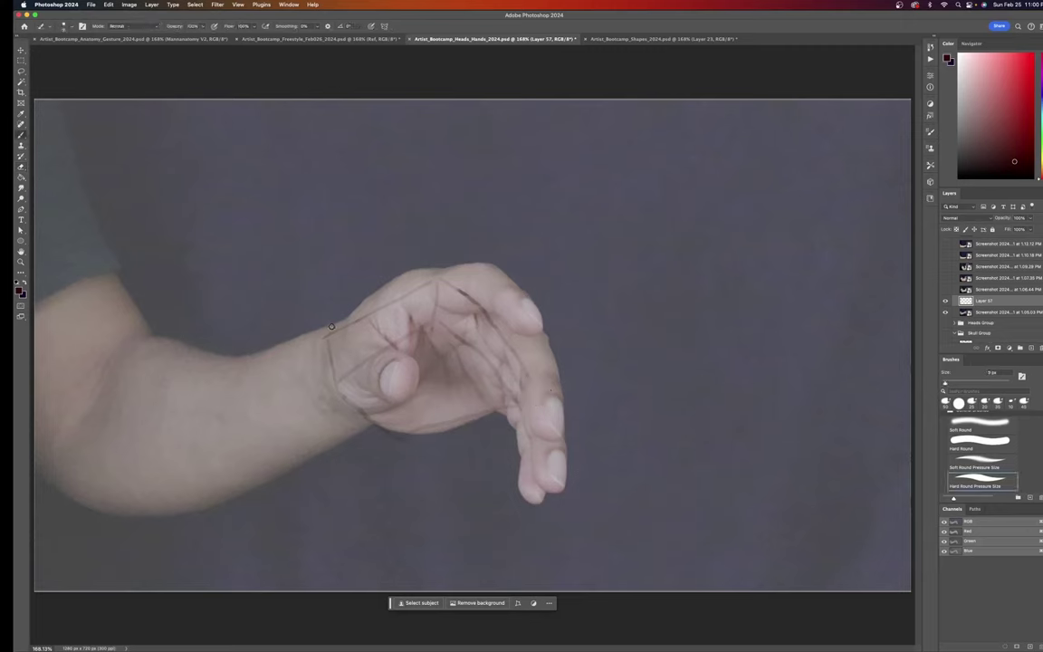
mouse_move(331, 326)
left_mouse_down()
mouse_move(349, 306)
mouse_move(433, 266)
mouse_move(482, 259)
mouse_move(506, 269)
left_mouse_up()
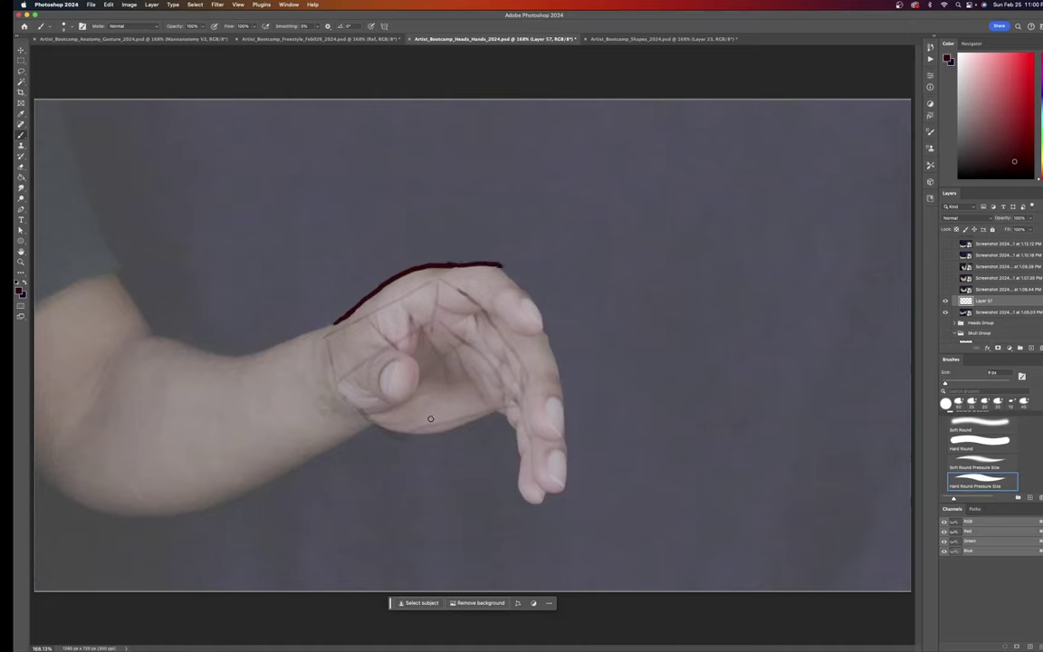
mouse_move(368, 421)
left_mouse_down()
mouse_move(425, 434)
mouse_move(495, 412)
mouse_move(513, 418)
mouse_move(494, 410)
mouse_move(518, 423)
mouse_move(506, 411)
mouse_move(520, 436)
mouse_move(515, 424)
mouse_move(523, 496)
left_mouse_up()
left_click_drag(506, 422, 517, 457)
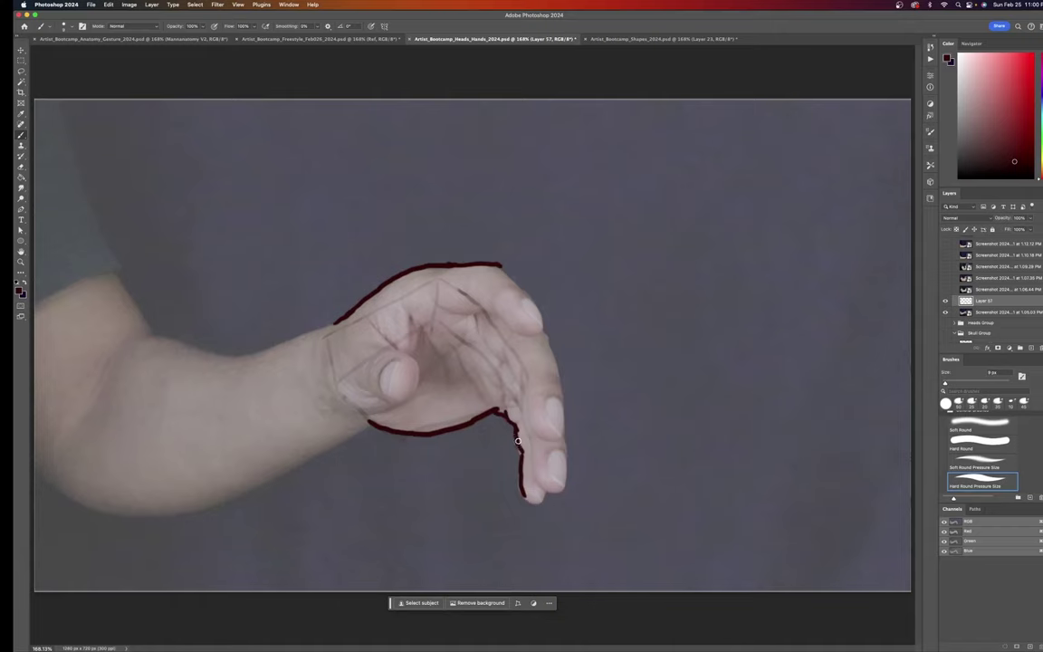
mouse_move(518, 477)
left_mouse_down()
mouse_move(533, 500)
mouse_move(546, 475)
left_mouse_up()
- Trace the contours of the index, middle and ring fingers down to their tips
left_click_drag(505, 268, 545, 330)
mouse_move(454, 314)
left_mouse_down()
mouse_move(483, 308)
mouse_move(475, 305)
mouse_move(505, 317)
mouse_move(494, 306)
mouse_move(534, 332)
mouse_move(486, 343)
mouse_move(514, 363)
mouse_move(542, 436)
left_mouse_up()
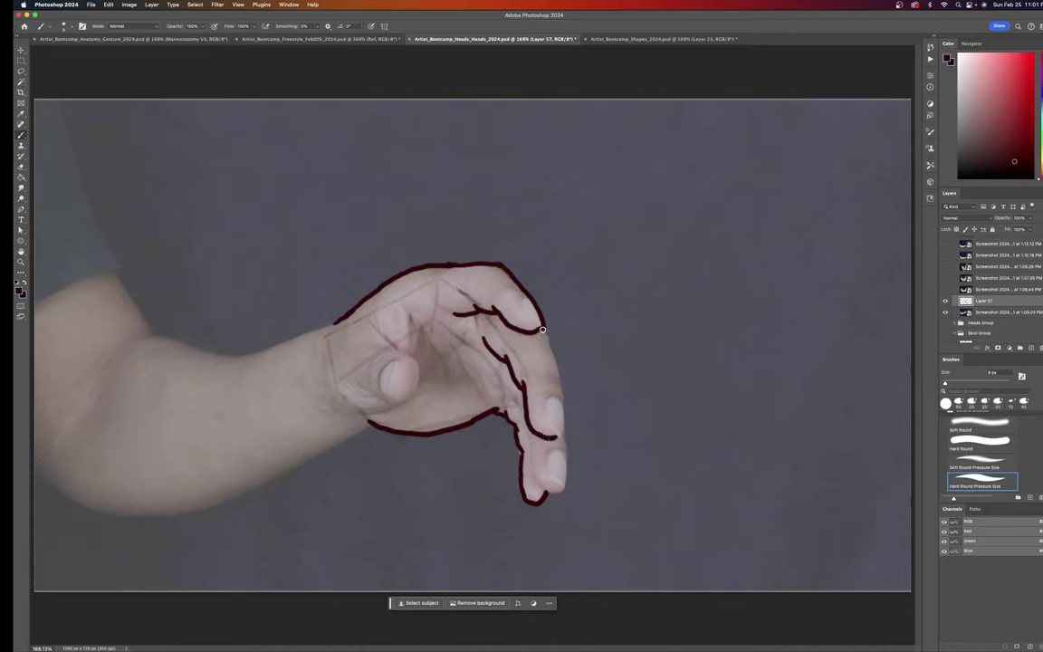
mouse_move(542, 330)
left_mouse_down()
mouse_move(564, 405)
mouse_move(566, 481)
left_mouse_up()
mouse_move(509, 402)
left_mouse_down()
mouse_move(531, 437)
mouse_move(538, 487)
mouse_move(562, 488)
mouse_move(565, 433)
left_mouse_up()
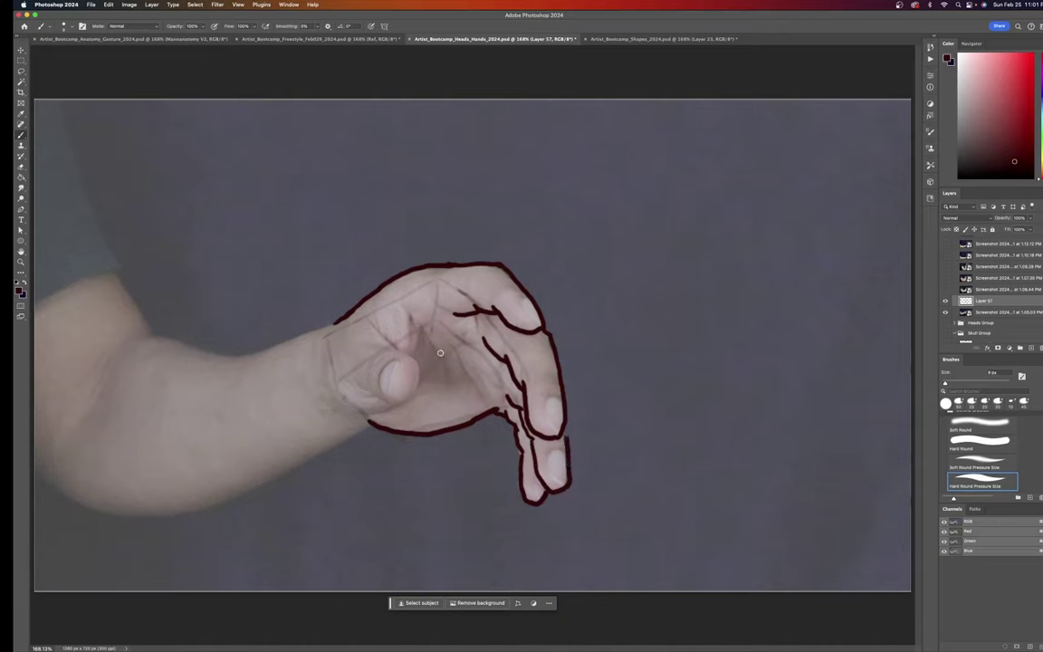
- Outline the thumb with its crease marks and draw the fold lines inside the palm
mouse_move(370, 318)
left_mouse_down()
mouse_move(418, 367)
mouse_move(412, 396)
mouse_move(380, 407)
mouse_move(373, 396)
mouse_move(382, 417)
mouse_move(393, 413)
left_mouse_up()
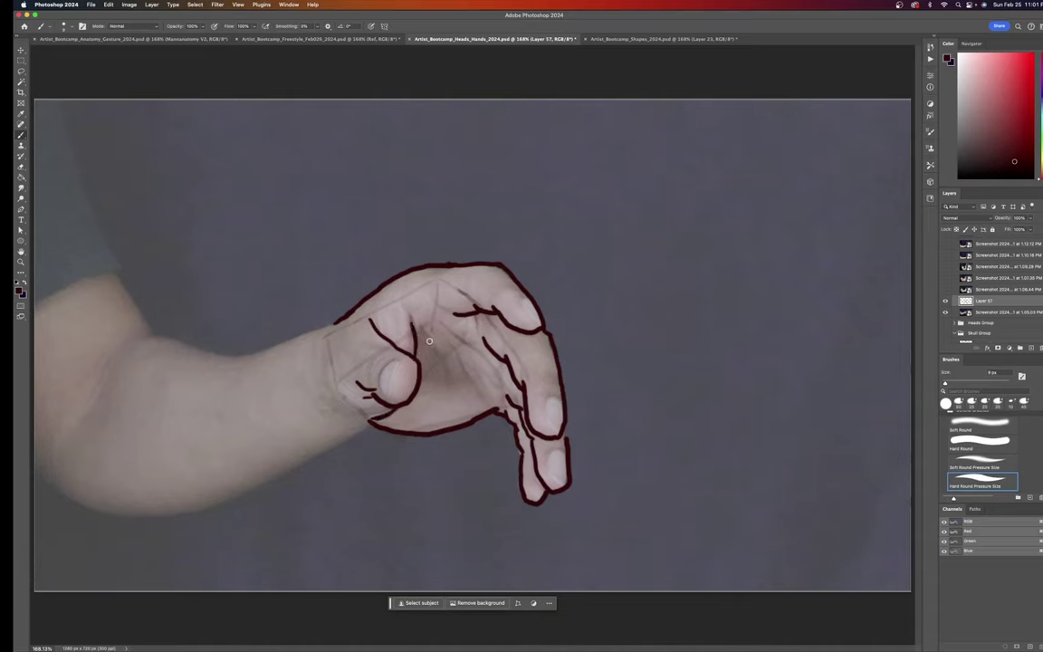
left_click_drag(419, 333, 450, 390)
left_click_drag(452, 350, 464, 392)
left_click_drag(466, 349, 479, 381)
- Trace the lower and upper contours of the arm from the wrist toward the sleeve
mouse_move(367, 424)
left_mouse_down()
mouse_move(257, 485)
mouse_move(176, 511)
mouse_move(51, 484)
left_mouse_up()
mouse_move(323, 322)
left_mouse_down()
mouse_move(208, 349)
mouse_move(149, 327)
mouse_move(59, 183)
left_mouse_up()
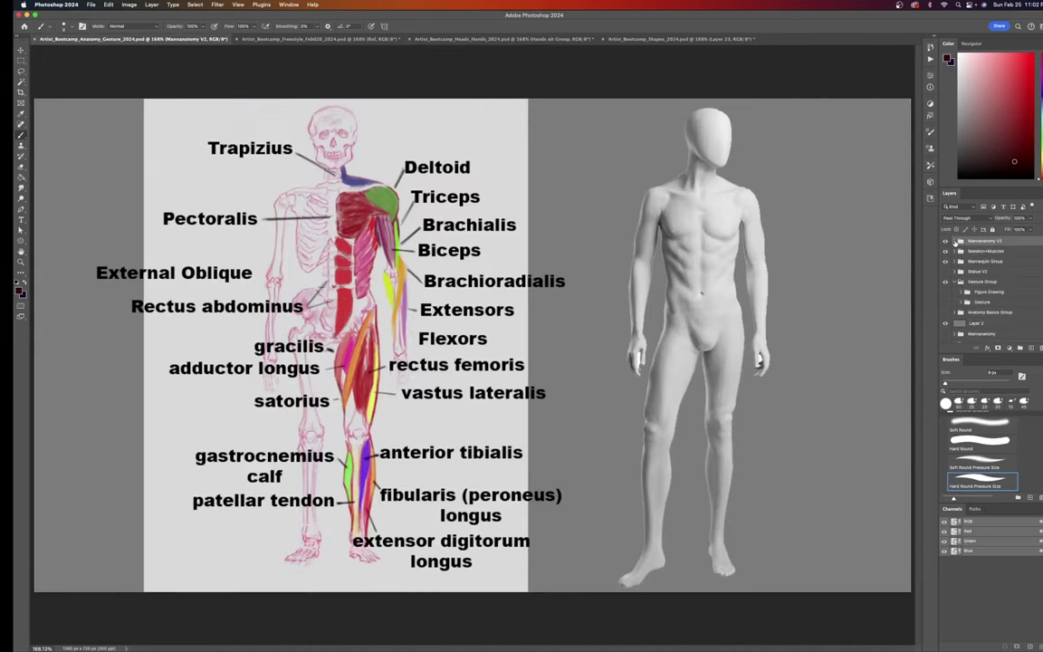
- In the Anatomy Gesture document, expand the Mannanatomy V2 group and add a new layer above the mannequin image layer
left_click(955, 241)
left_click(985, 254)
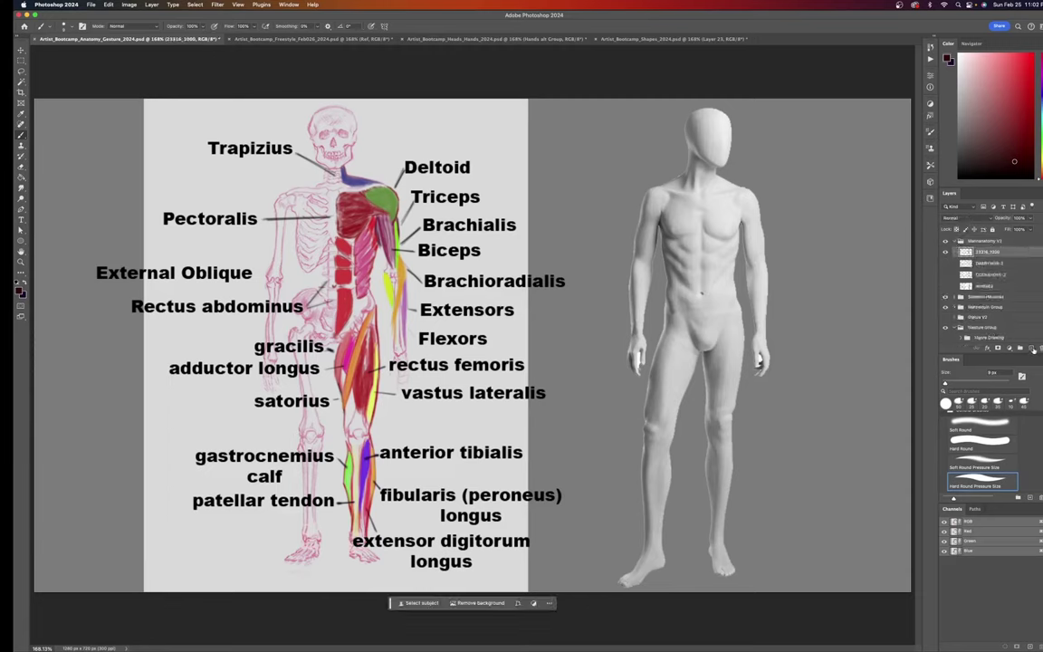
left_click(1032, 349)
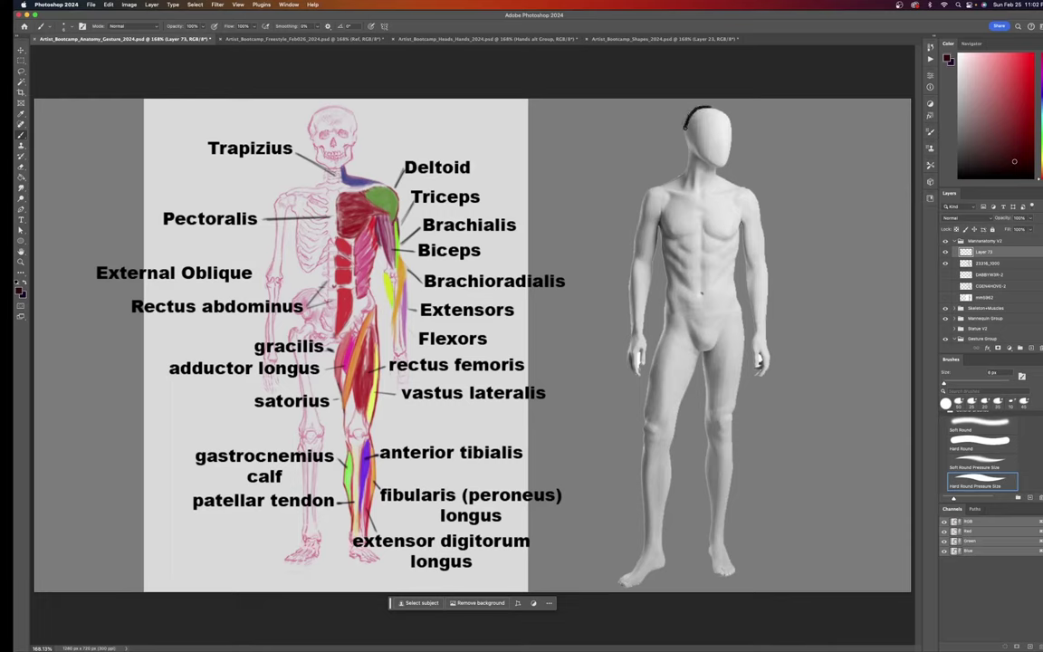
- Sketch the mannequin's head with a cranium circle, a jaw shape and curved guide lines across the face
left_click_drag(713, 147, 730, 138)
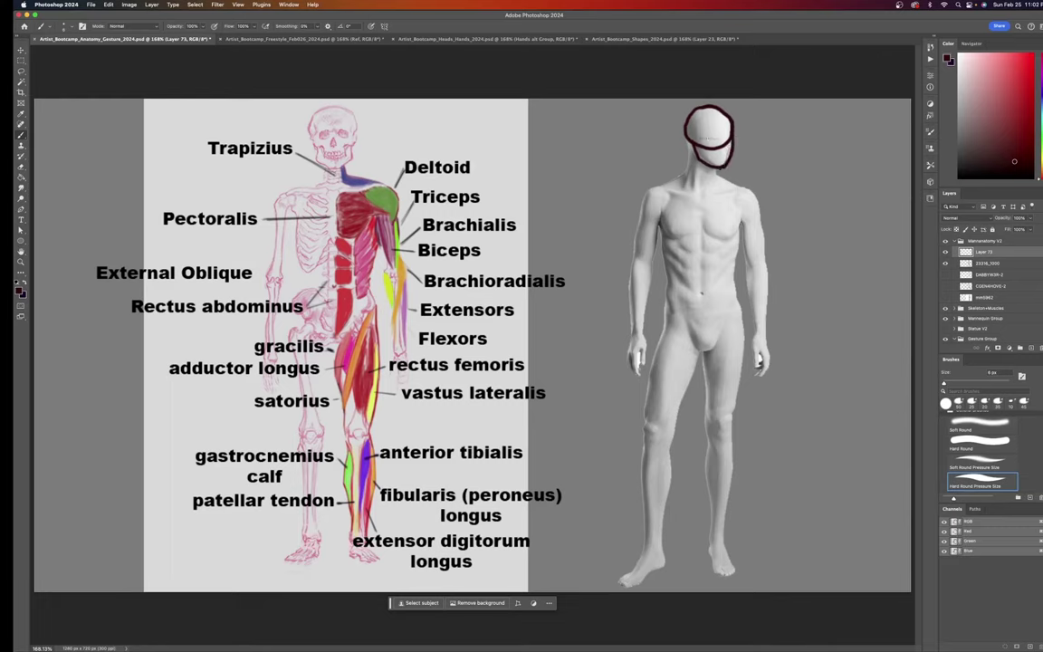
left_click_drag(715, 137, 732, 138)
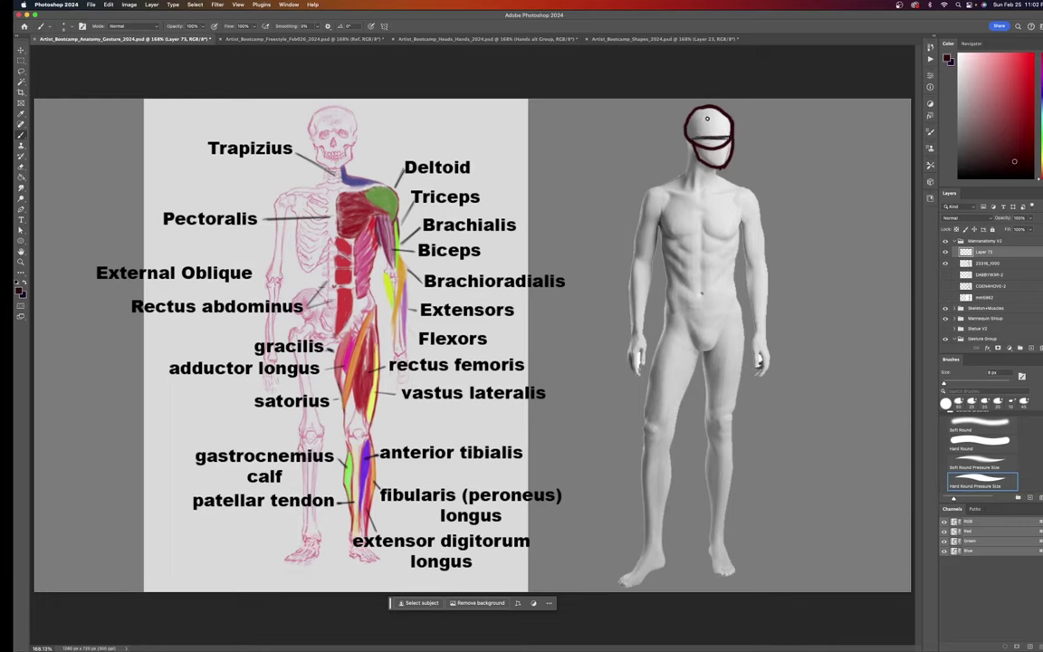
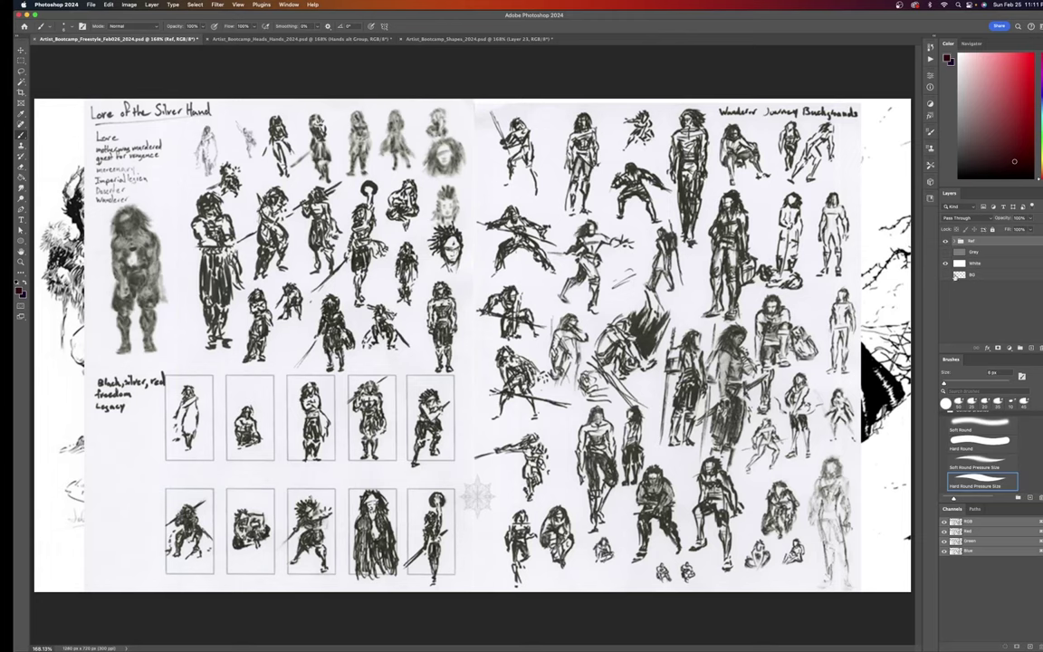
- In the Freestyle document, expand the Ref group, view its images, isolate the Lore thumbs ink layer and collapse the group
left_click(952, 240)
left_click(946, 251)
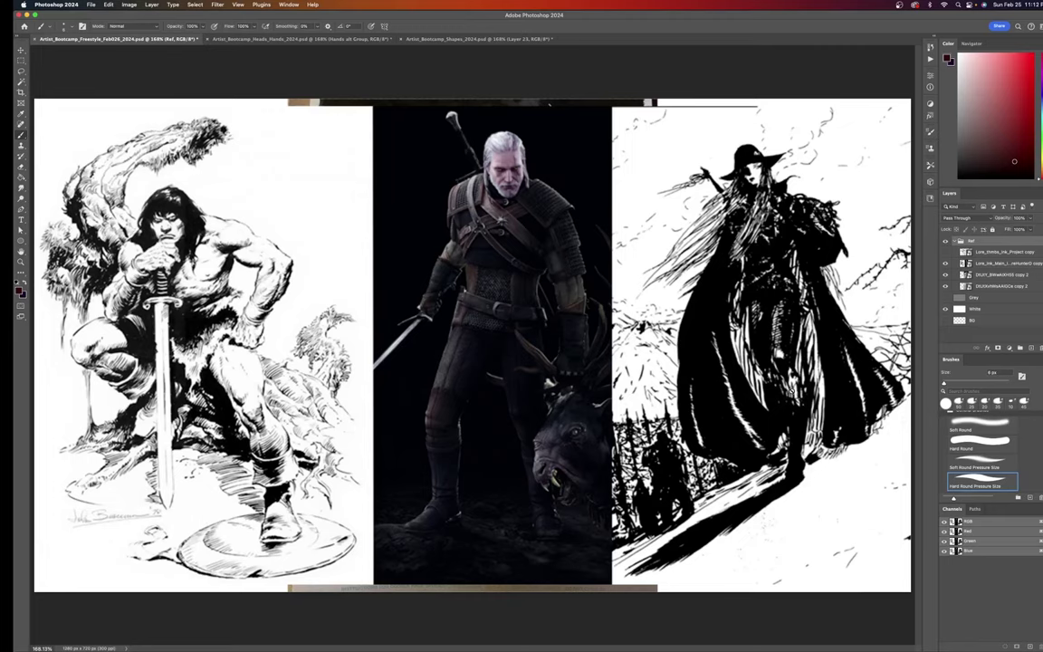
left_click(946, 252, "alt")
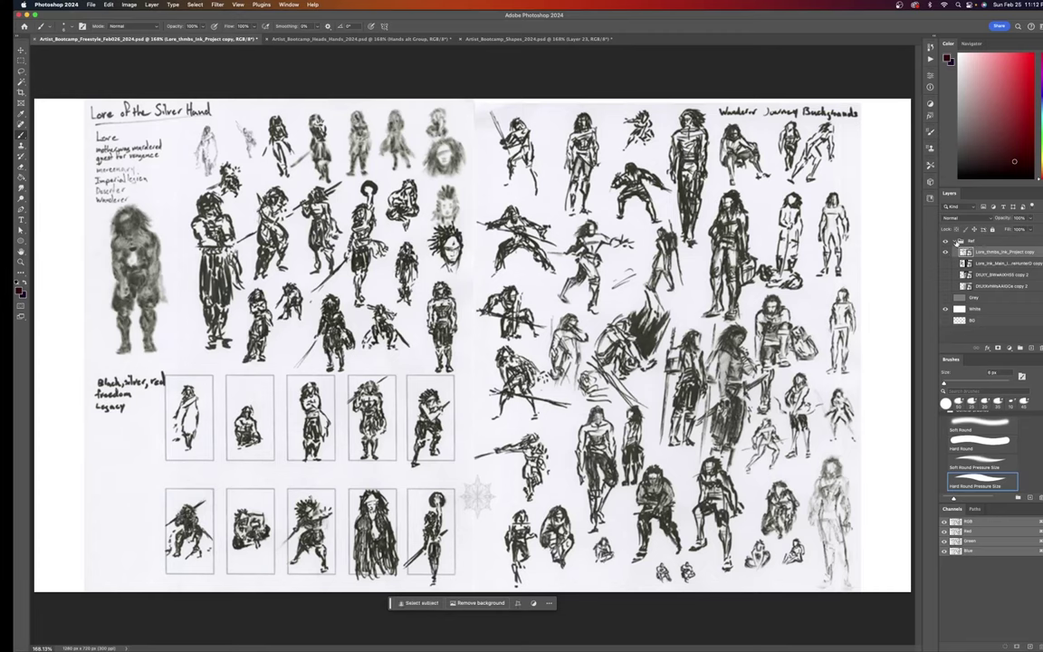
left_click(956, 241)
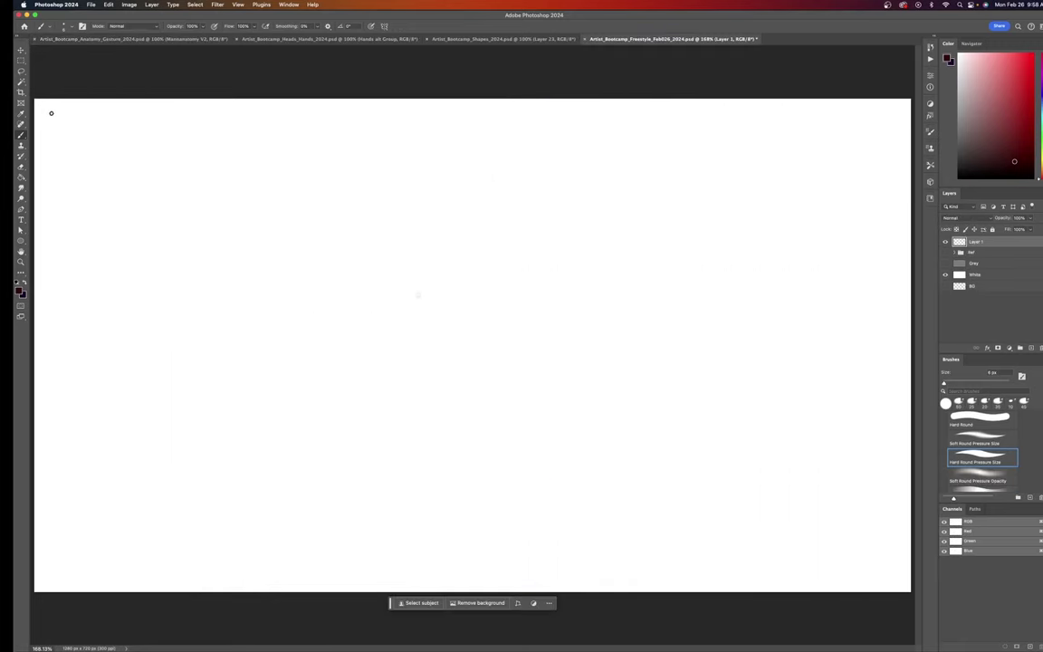
- Handwrite the underlined title "Wandering Warrior" on the blank canvas, with the notes "Hard/tough", "sword" and "ragged" below it
mouse_move(42, 110)
left_mouse_down()
mouse_move(51, 99)
mouse_move(83, 128)
mouse_move(121, 123)
mouse_move(159, 151)
mouse_move(173, 119)
mouse_move(237, 121)
mouse_move(263, 134)
left_mouse_up()
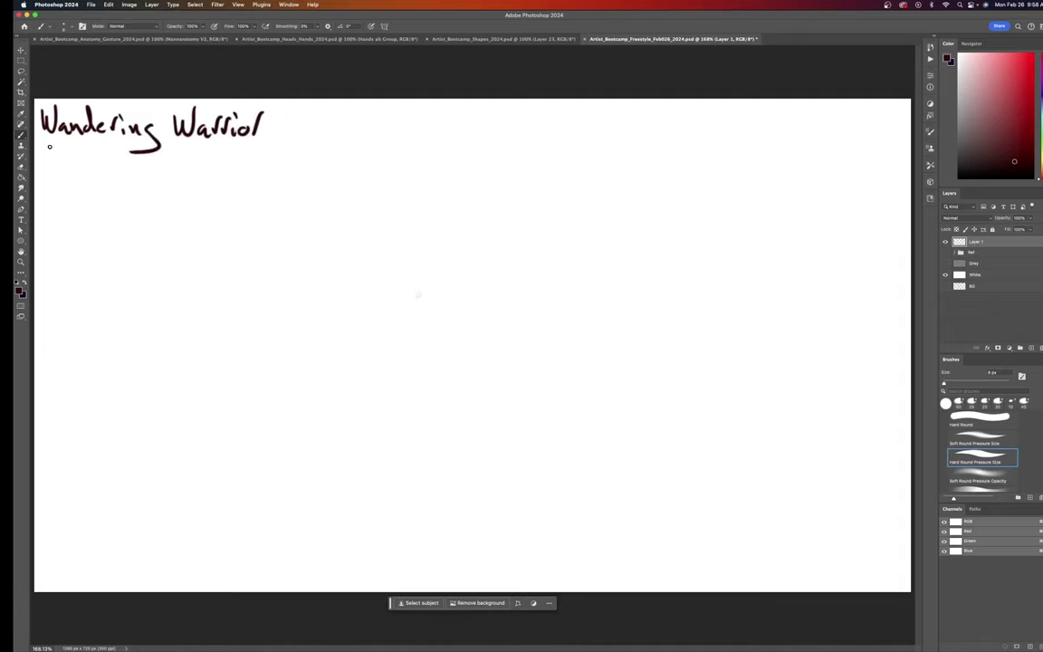
left_click_drag(50, 147, 280, 138)
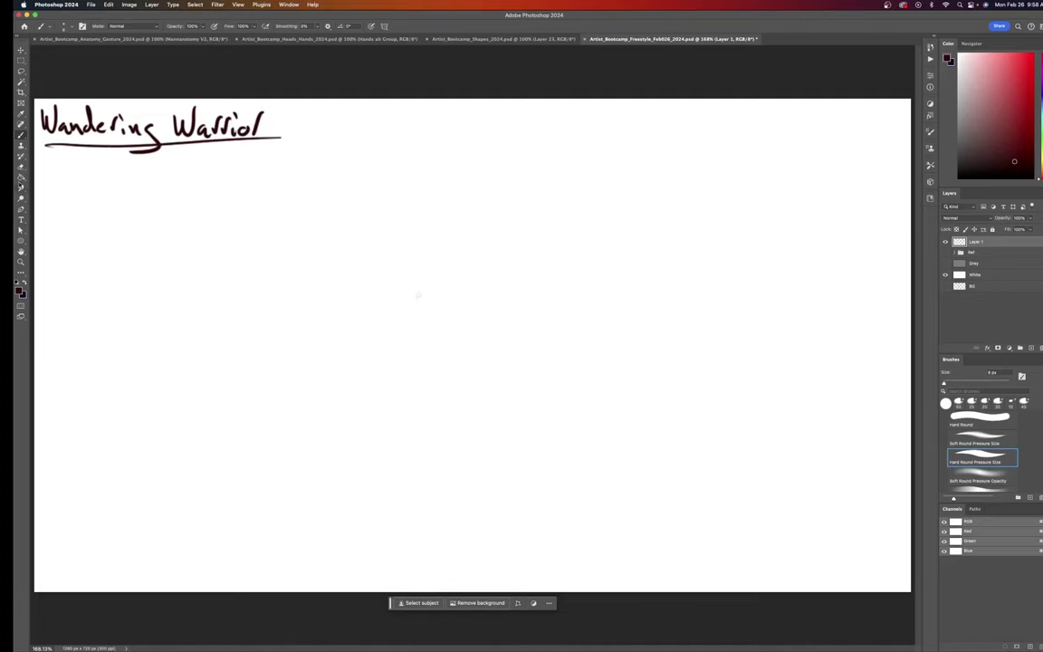
mouse_move(52, 156)
left_mouse_down()
mouse_move(59, 176)
mouse_move(77, 165)
mouse_move(99, 176)
mouse_move(105, 166)
mouse_move(91, 182)
mouse_move(119, 165)
mouse_move(120, 183)
mouse_move(143, 177)
left_mouse_up()
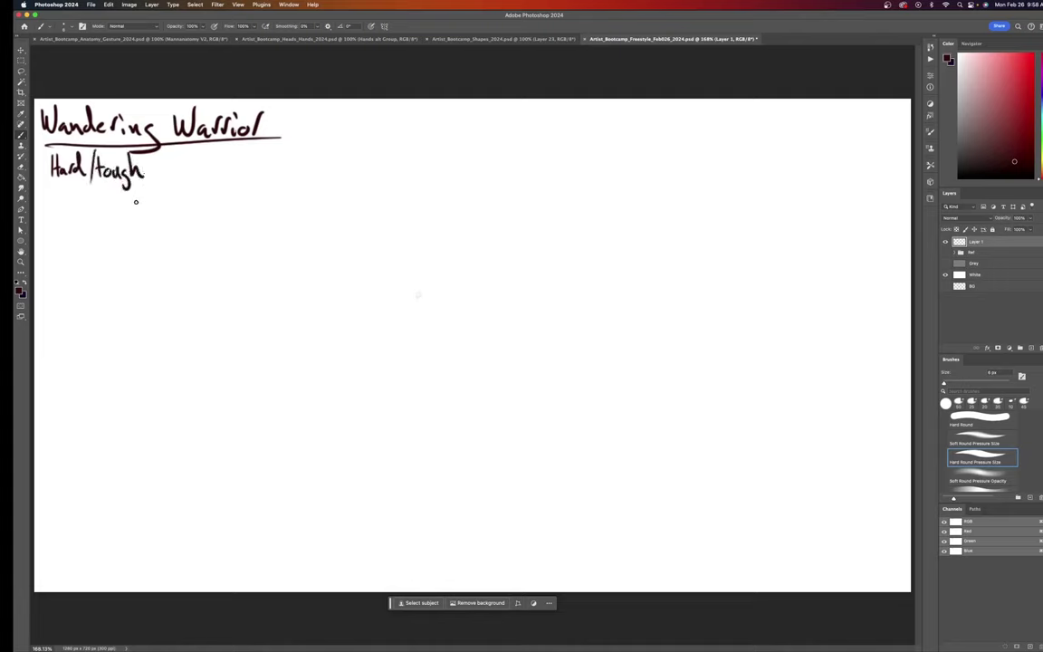
mouse_move(56, 194)
left_mouse_down()
mouse_move(52, 203)
mouse_move(79, 200)
mouse_move(105, 183)
left_mouse_up()
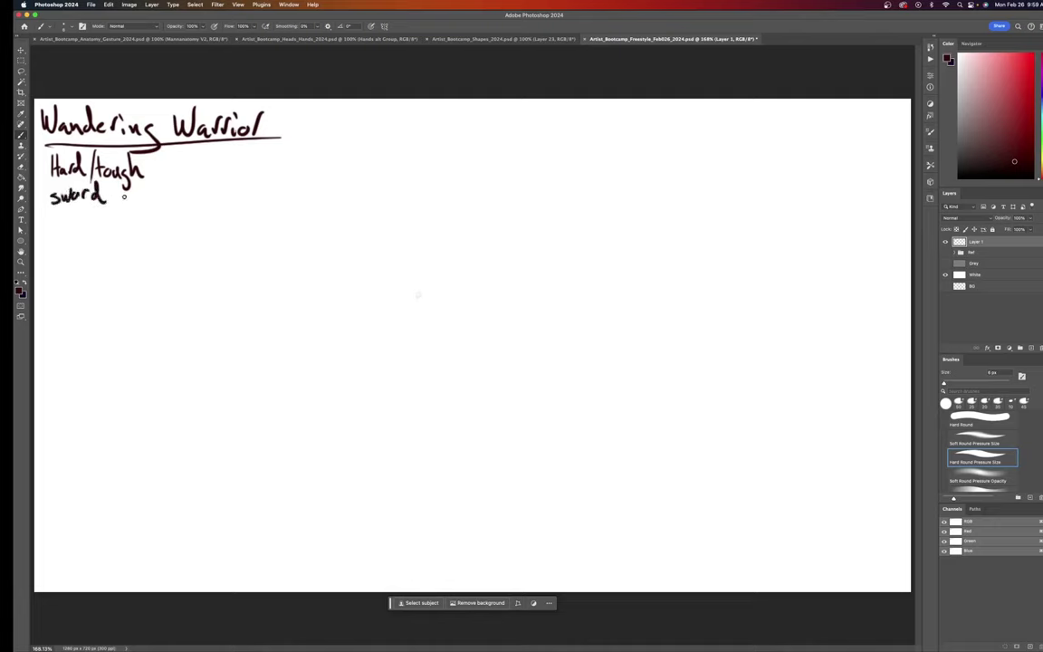
left_click_drag(53, 216, 59, 212)
mouse_move(69, 214)
left_mouse_down()
mouse_move(86, 228)
mouse_move(109, 193)
left_mouse_up()
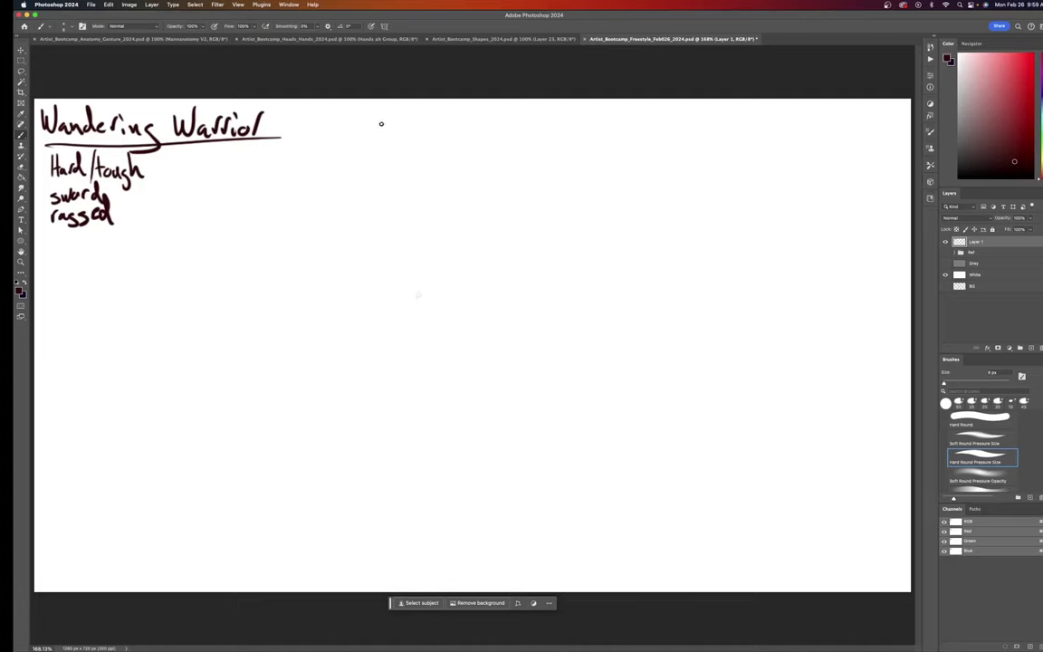
- Sketch the first warrior's head, shoulder line, torso and basic leg lines beside the title
mouse_move(382, 124)
left_mouse_down()
mouse_move(377, 134)
mouse_move(383, 124)
left_mouse_up()
mouse_move(386, 143)
left_mouse_down()
mouse_move(384, 156)
mouse_move(398, 149)
mouse_move(393, 169)
mouse_move(401, 164)
left_mouse_up()
mouse_move(394, 165)
left_mouse_down()
mouse_move(374, 171)
mouse_move(385, 200)
left_mouse_up()
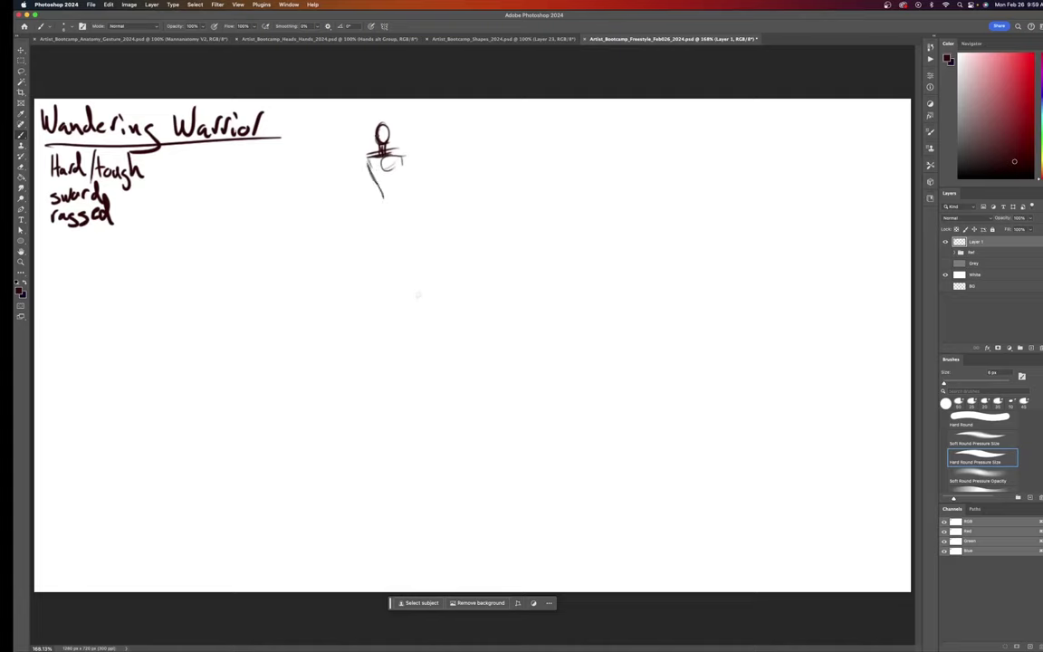
mouse_move(373, 161)
left_mouse_down()
mouse_move(381, 222)
mouse_move(367, 284)
left_mouse_up()
left_click_drag(378, 217, 371, 326)
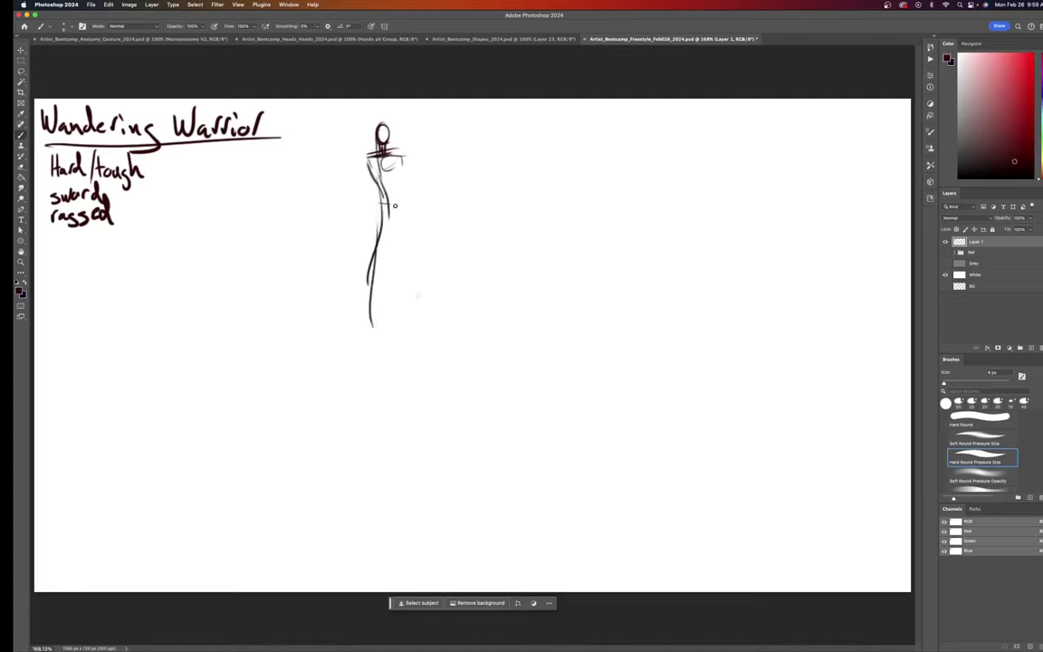
mouse_move(367, 208)
left_mouse_down()
mouse_move(403, 250)
mouse_move(398, 213)
mouse_move(394, 311)
left_mouse_up()
left_click_drag(401, 217, 400, 271)
- Add the first warrior's bent arms, waist, angled sword line, outer leg contours and feet
mouse_move(368, 154)
left_mouse_down()
mouse_move(353, 188)
mouse_move(373, 206)
left_mouse_up()
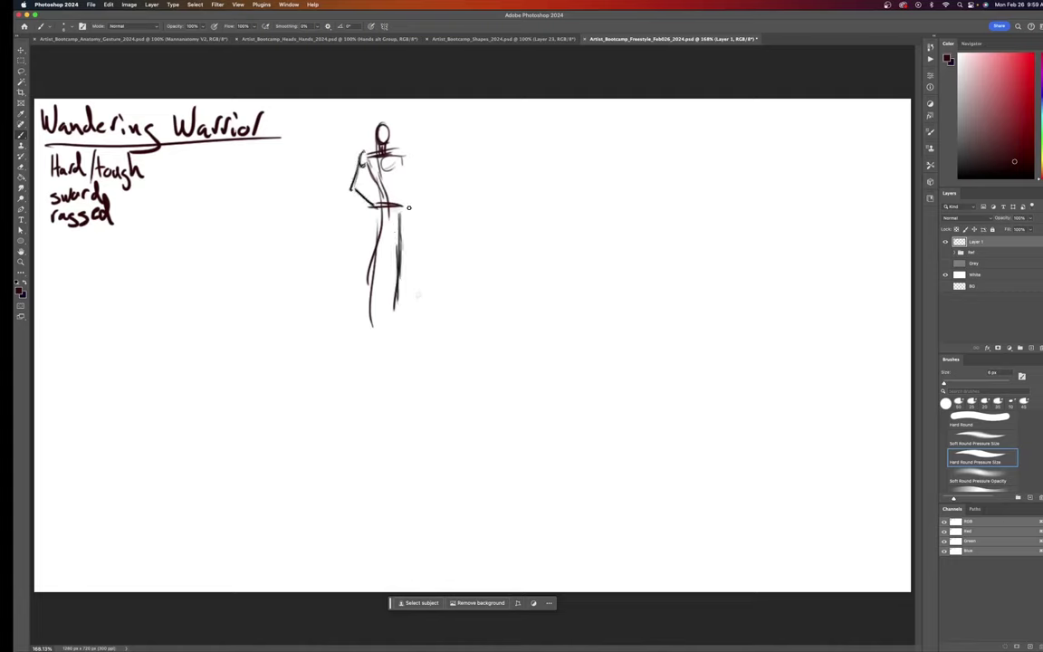
mouse_move(401, 158)
left_mouse_down()
mouse_move(406, 208)
mouse_move(435, 168)
mouse_move(404, 204)
left_mouse_up()
mouse_move(402, 159)
left_mouse_down()
mouse_move(414, 187)
mouse_move(398, 217)
mouse_move(409, 224)
mouse_move(403, 272)
left_mouse_up()
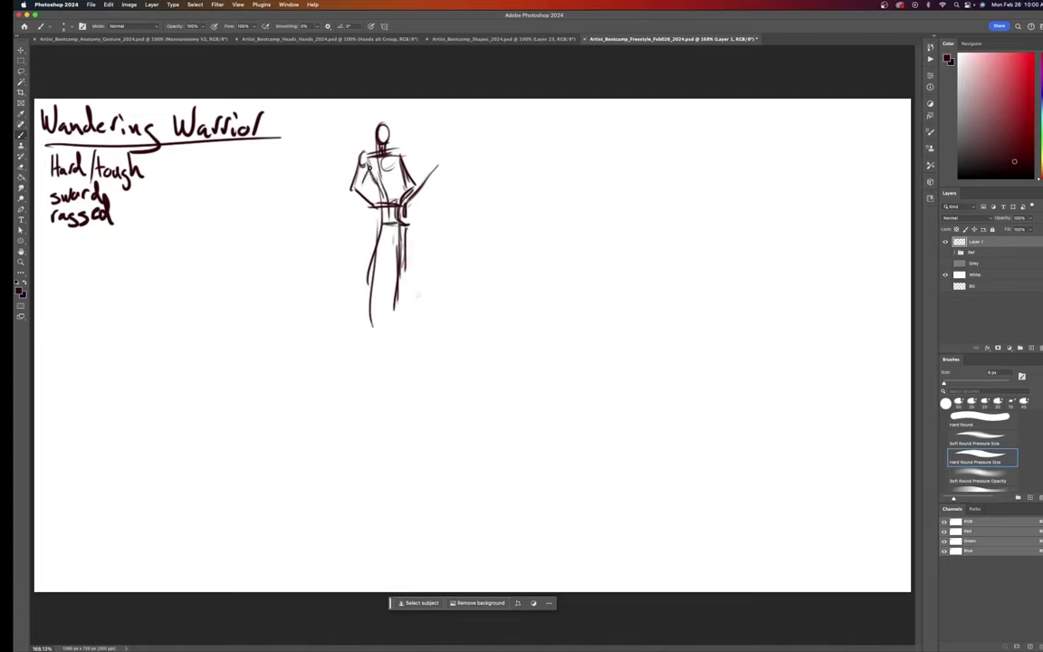
mouse_move(371, 199)
left_mouse_down()
mouse_move(385, 206)
mouse_move(396, 307)
left_mouse_up()
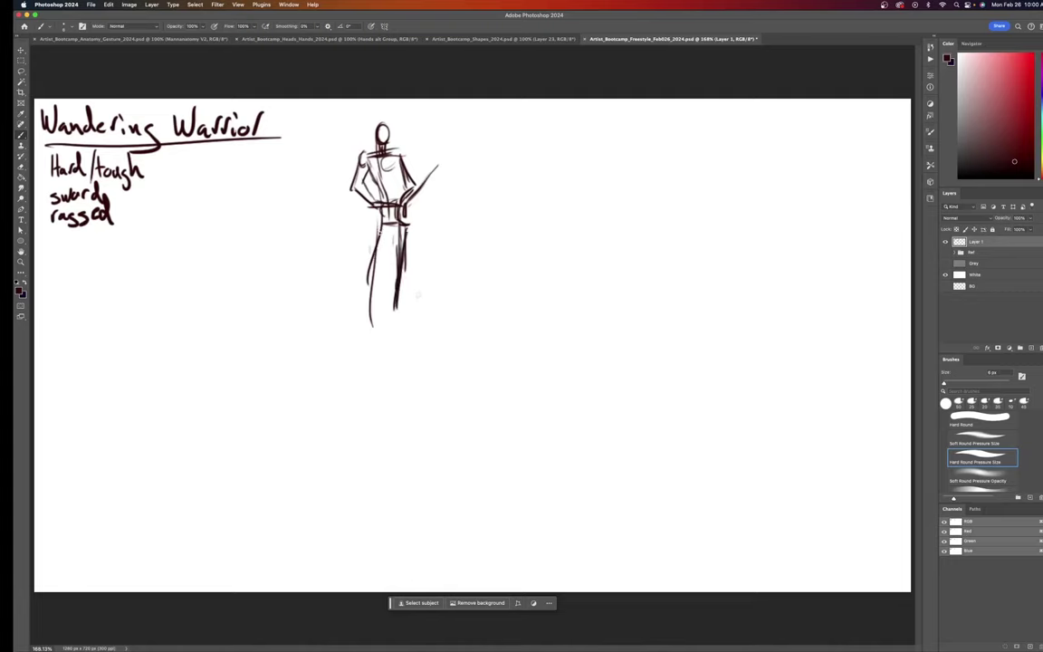
left_click_drag(376, 226, 355, 305)
left_click_drag(364, 263, 357, 322)
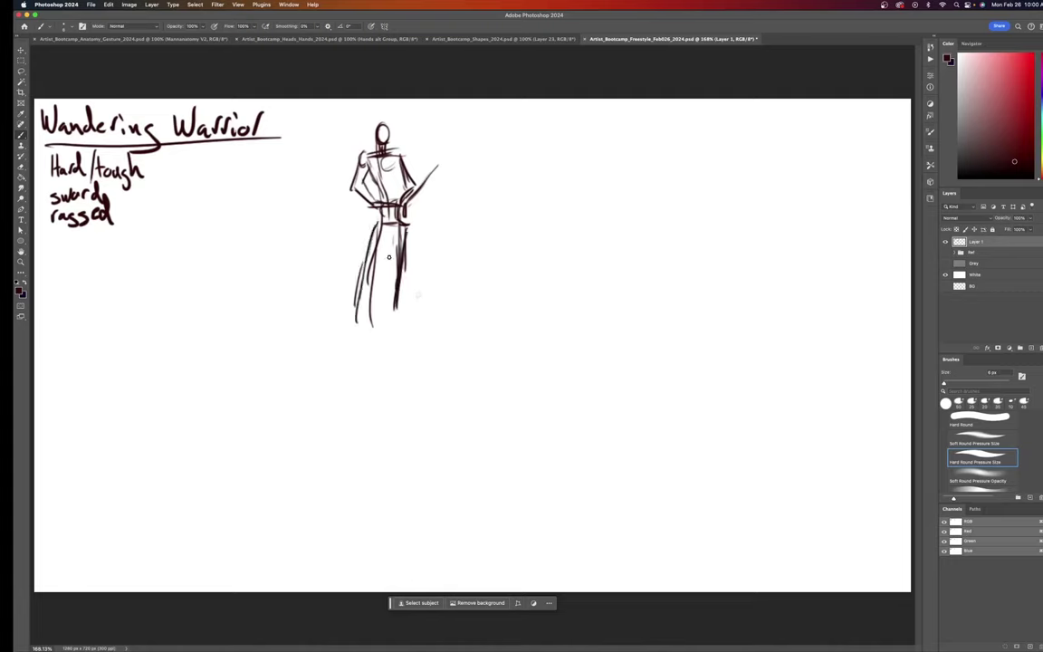
mouse_move(393, 230)
left_mouse_down()
mouse_move(358, 324)
mouse_move(405, 329)
left_mouse_up()
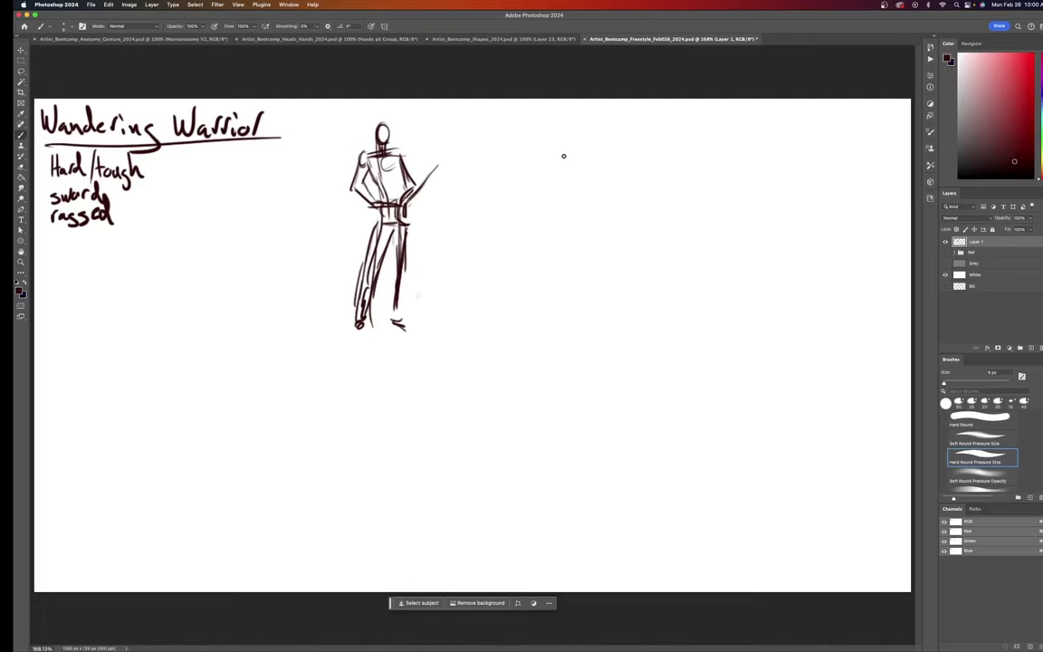
- Sketch a smaller second warrior with head, chest, legs, one lowered arm and one arm bent toward the waist
mouse_move(561, 137)
left_mouse_down()
mouse_move(583, 161)
mouse_move(576, 182)
mouse_move(571, 169)
mouse_move(560, 178)
mouse_move(572, 218)
mouse_move(562, 274)
left_mouse_up()
left_click_drag(563, 209, 565, 249)
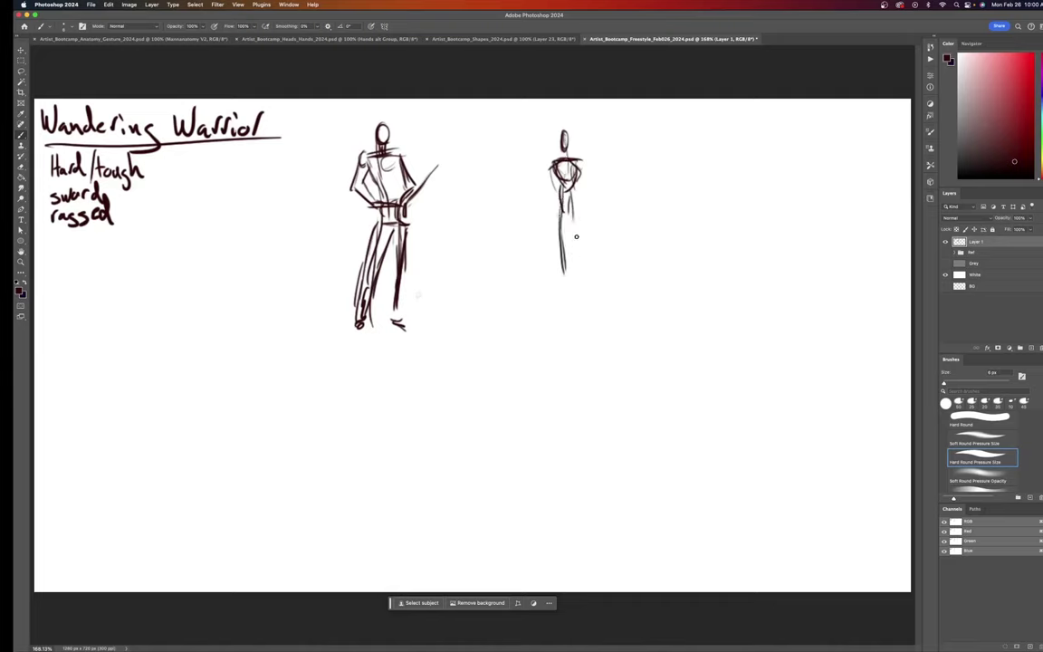
left_click_drag(569, 197, 575, 265)
left_click_drag(549, 178, 540, 216)
left_click_drag(580, 164, 587, 176)
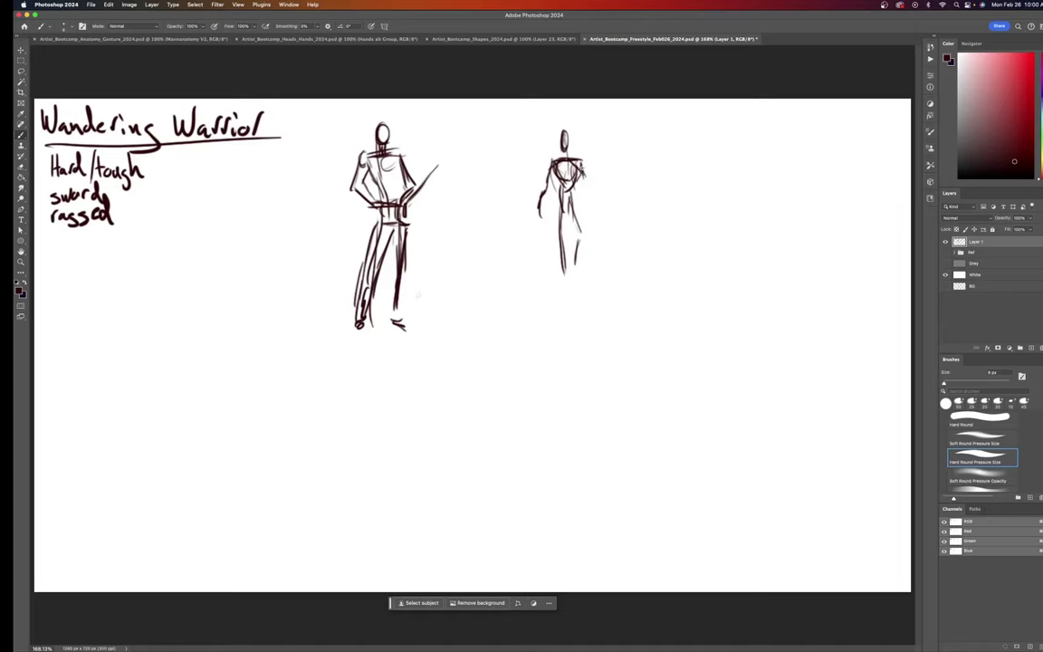
mouse_move(582, 163)
left_mouse_down()
mouse_move(584, 184)
mouse_move(568, 195)
mouse_move(548, 181)
mouse_move(540, 222)
left_mouse_up()
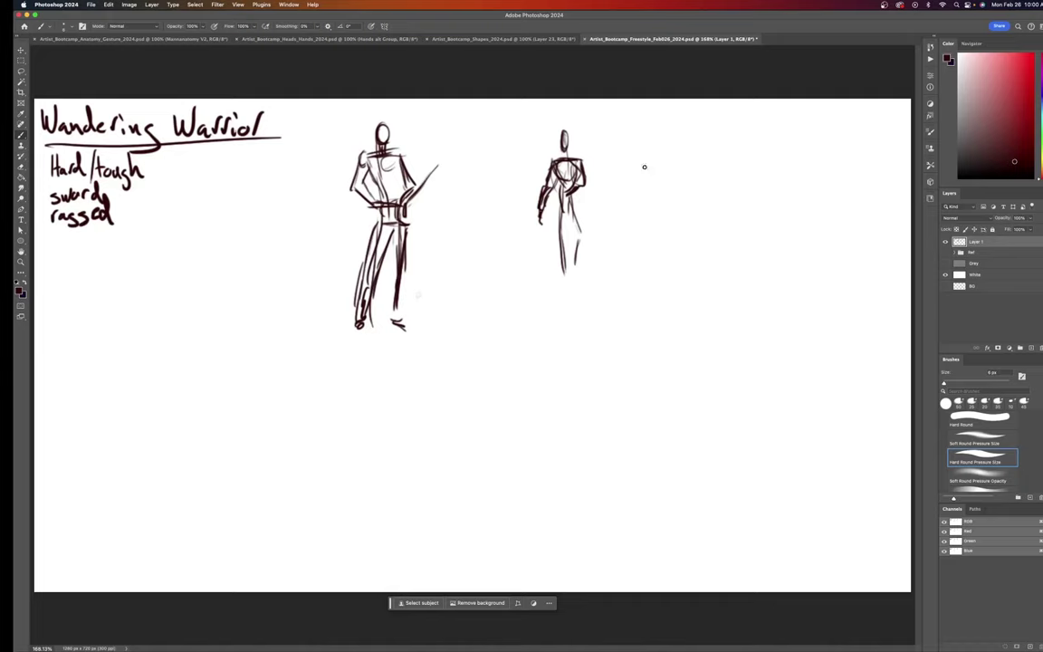
- Sketch a third warrior's head, shoulders, torso and spread arms, with a raised sword on each side and a first thigh line
mouse_move(666, 121)
left_mouse_down()
mouse_move(673, 141)
mouse_move(665, 132)
mouse_move(664, 146)
mouse_move(648, 152)
mouse_move(681, 149)
mouse_move(637, 191)
left_mouse_up()
left_click_drag(690, 150, 688, 167)
mouse_move(684, 156)
left_mouse_down()
mouse_move(694, 189)
mouse_move(712, 179)
mouse_move(750, 126)
left_mouse_up()
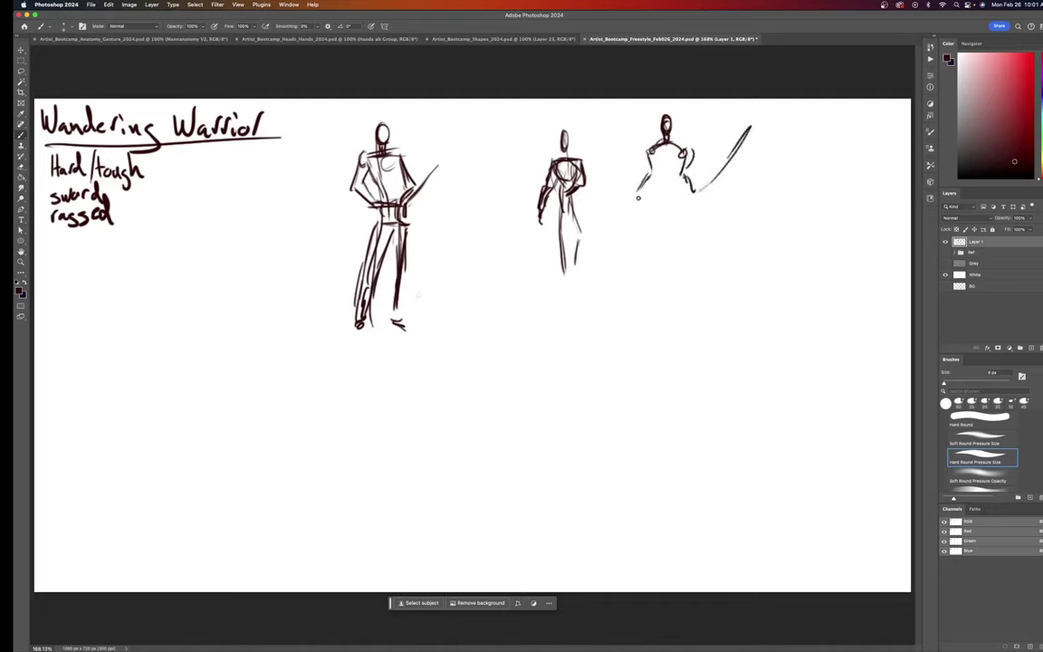
left_click_drag(598, 155, 627, 196)
left_click_drag(650, 150, 662, 180)
mouse_move(685, 151)
left_mouse_down()
mouse_move(660, 198)
mouse_move(676, 185)
mouse_move(661, 195)
mouse_move(675, 198)
left_mouse_up()
mouse_move(659, 199)
left_mouse_down()
mouse_move(675, 201)
mouse_move(657, 210)
mouse_move(652, 238)
left_mouse_up()
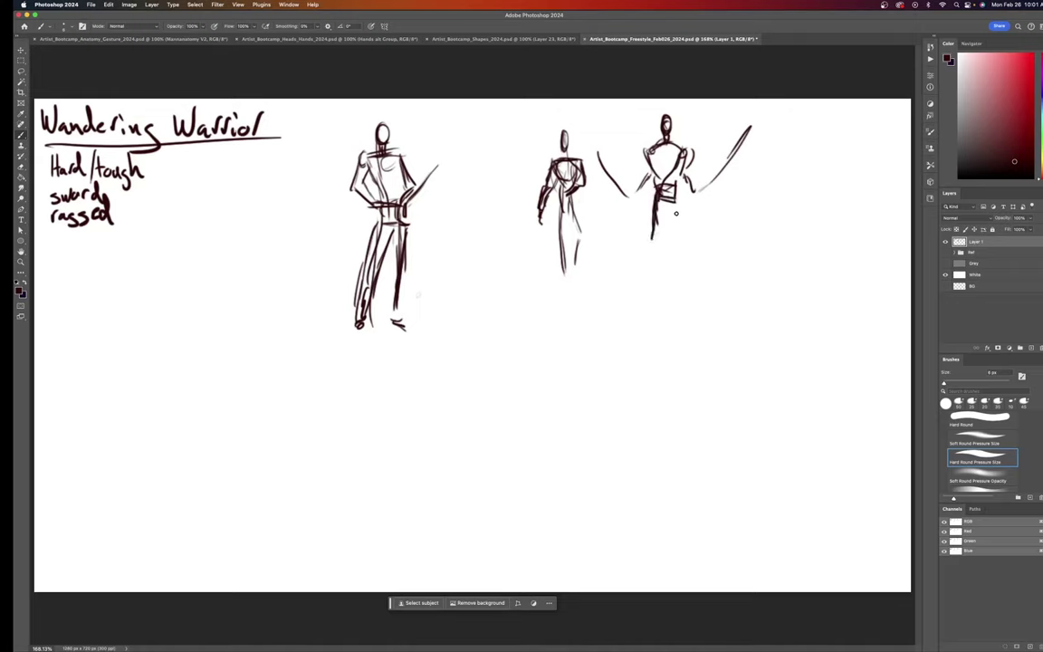
- Draw the third warrior's legs with knees, lower legs and feet in a standing stance
left_click_drag(675, 195, 678, 283)
mouse_move(664, 198)
left_mouse_down()
mouse_move(673, 230)
mouse_move(682, 208)
mouse_move(683, 223)
left_mouse_up()
left_click_drag(678, 232, 683, 289)
left_click_drag(682, 292, 690, 293)
mouse_move(666, 236)
left_mouse_down()
mouse_move(658, 208)
mouse_move(647, 289)
mouse_move(654, 274)
mouse_move(648, 293)
mouse_move(660, 292)
left_mouse_up()
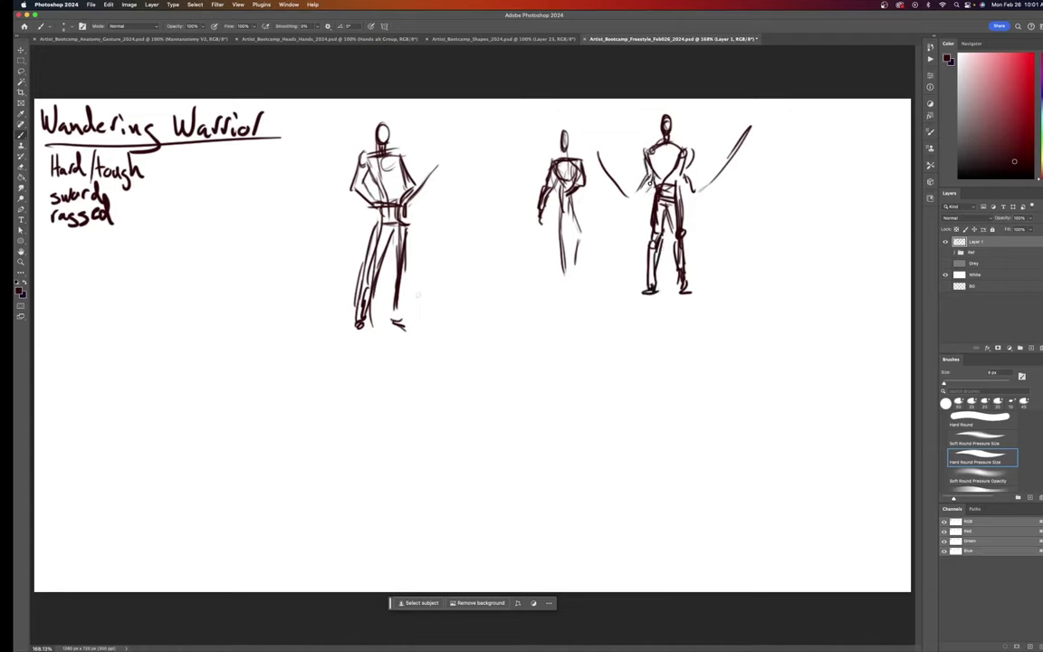
- Reinforce the third warrior's arms and head, add the hands gripping the swords and thicken one blade
left_click_drag(647, 178, 638, 196)
left_click_drag(692, 152, 690, 184)
left_click_drag(664, 119, 671, 137)
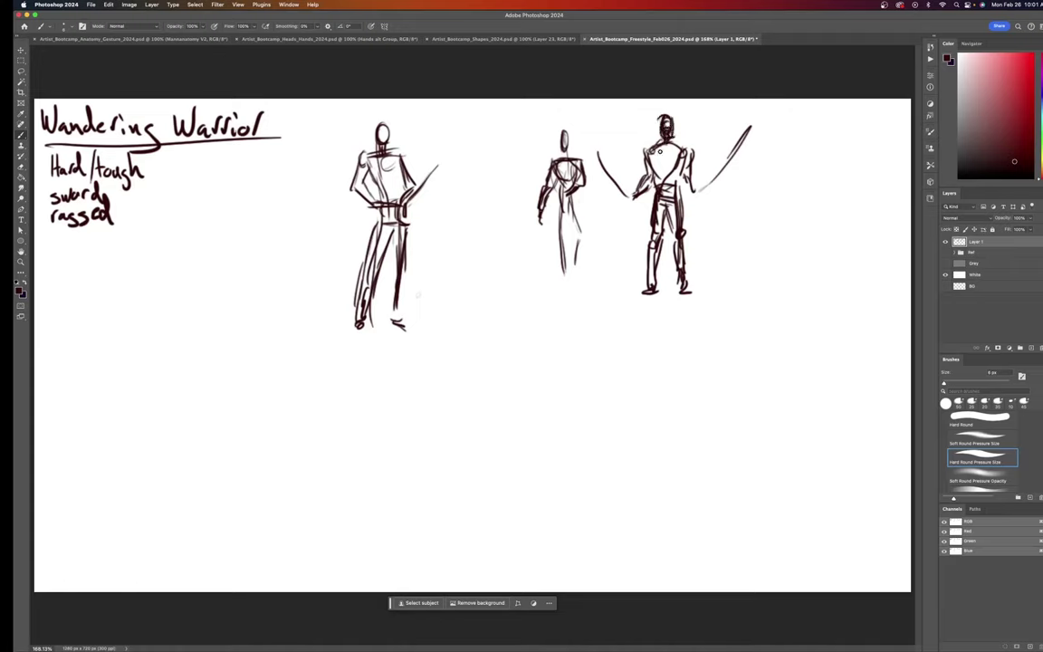
left_click_drag(689, 198, 700, 195)
left_click_drag(588, 143, 634, 201)
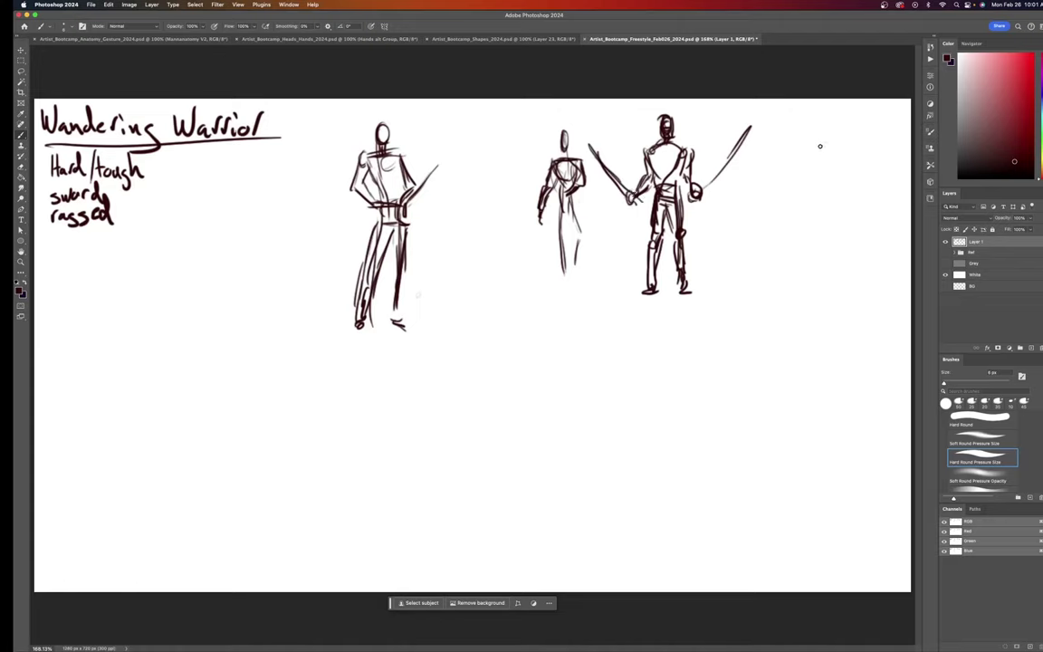
- Start a fourth warrior near the canvas edge with a head, chest, hand and crossing diagonal lines through the shoulders
mouse_move(820, 146)
left_mouse_down()
mouse_move(828, 139)
mouse_move(835, 172)
mouse_move(900, 136)
left_mouse_up()
left_click_drag(833, 161, 846, 166)
mouse_move(834, 113)
left_mouse_down()
mouse_move(853, 179)
mouse_move(837, 169)
mouse_move(842, 160)
mouse_move(826, 170)
mouse_move(840, 161)
mouse_move(839, 174)
mouse_move(861, 169)
mouse_move(859, 192)
left_mouse_up()
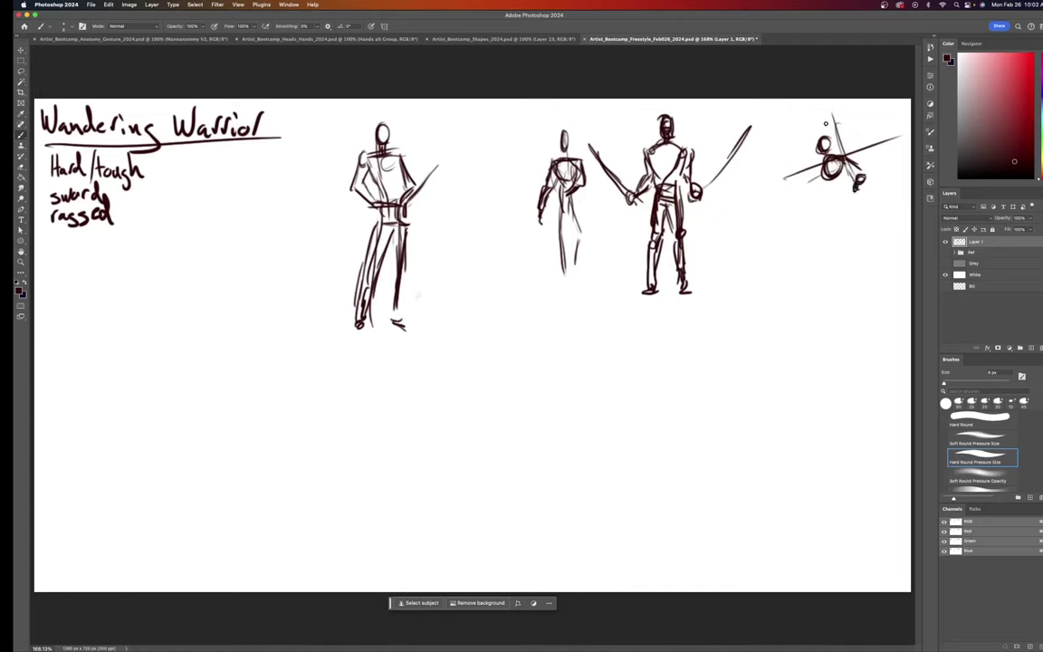
left_click_drag(826, 118, 844, 189)
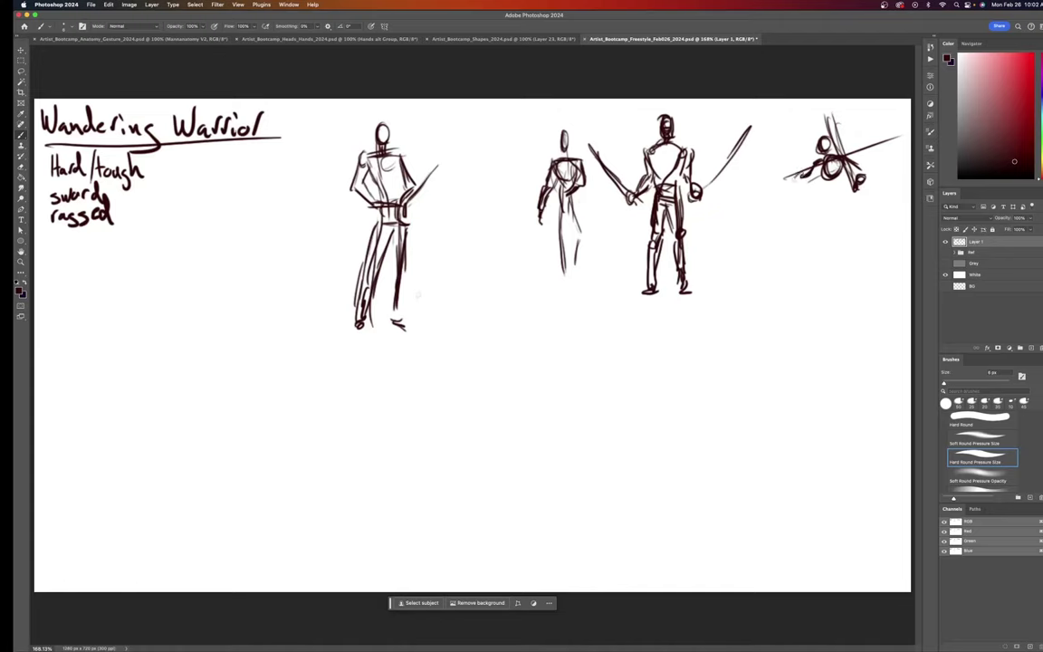
- Draw the fourth warrior's arms, torso and wide-stance legs with feet, plus more weapon lines behind the shoulders and at the hand
mouse_move(801, 171)
left_mouse_down()
mouse_move(789, 182)
mouse_move(849, 193)
mouse_move(829, 201)
mouse_move(836, 190)
mouse_move(809, 211)
mouse_move(853, 207)
mouse_move(834, 212)
mouse_move(848, 223)
mouse_move(836, 237)
mouse_move(848, 269)
left_mouse_up()
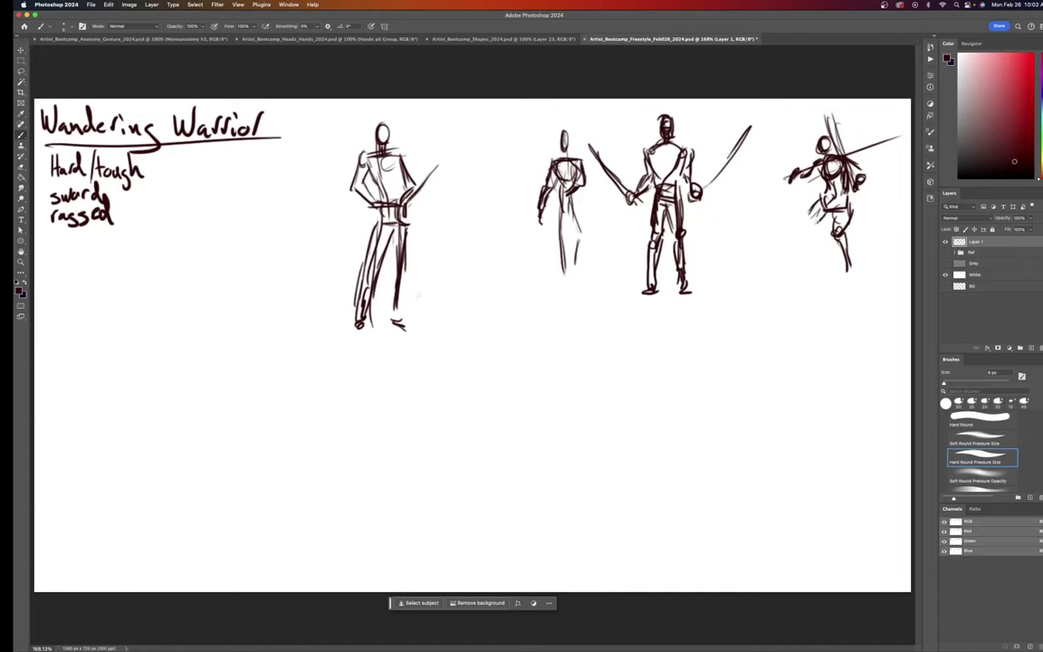
mouse_move(821, 205)
left_mouse_down()
mouse_move(793, 257)
mouse_move(806, 235)
mouse_move(807, 246)
mouse_move(781, 278)
left_mouse_up()
left_click_drag(848, 272, 858, 278)
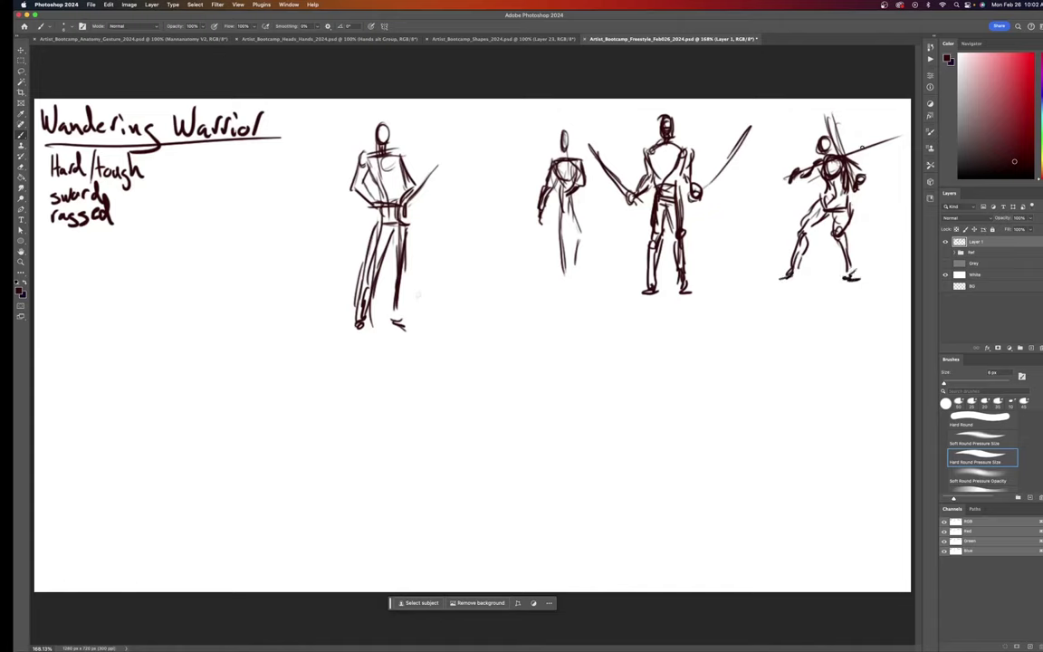
left_click_drag(846, 234, 858, 273)
left_click_drag(815, 173, 803, 183)
left_click_drag(804, 139, 888, 187)
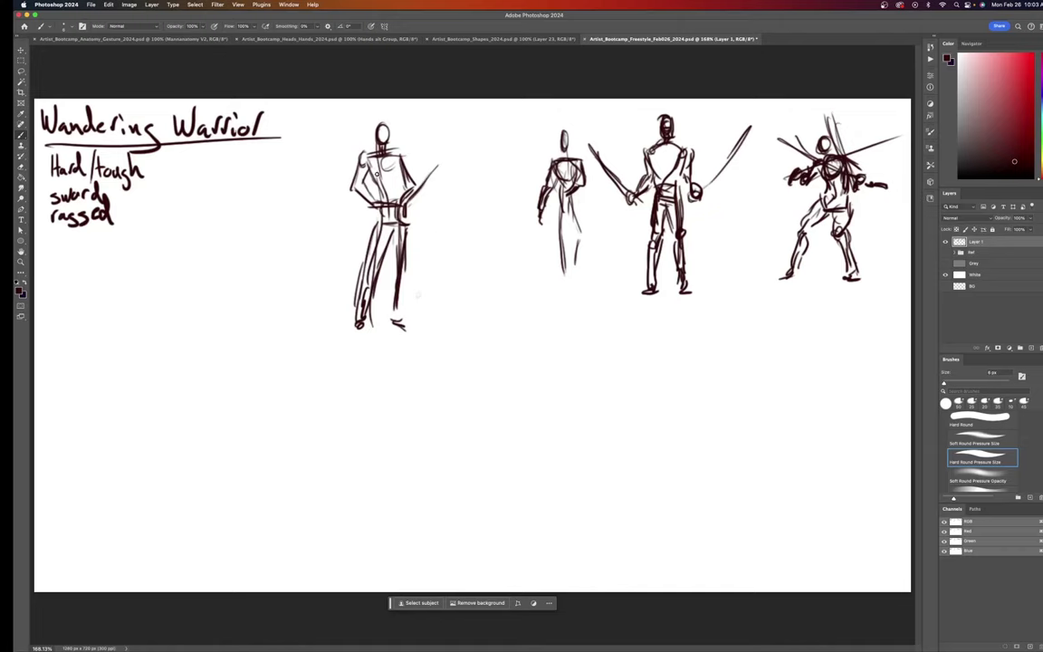
- Give the first warrior a lowered arm and hand holding a long sword that runs diagonally across the legs
left_click_drag(354, 188, 349, 219)
left_click_drag(332, 212, 381, 249)
mouse_move(327, 230)
left_mouse_down()
mouse_move(482, 324)
mouse_move(483, 309)
left_mouse_up()
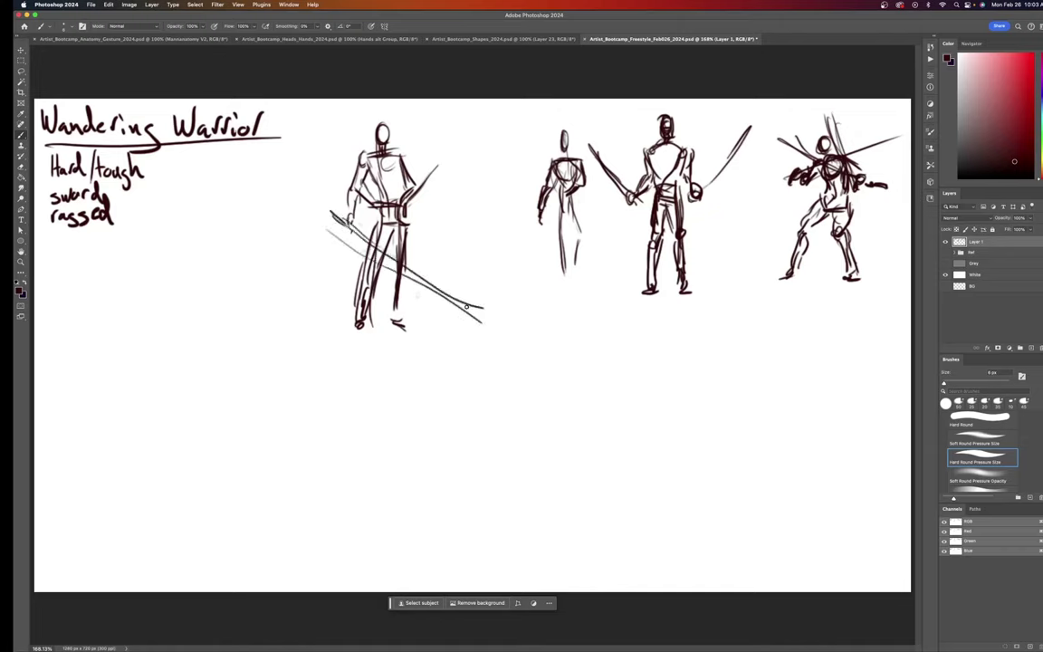
left_click_drag(319, 200, 348, 224)
left_click_drag(431, 279, 484, 310)
- Select the first warrior with a freehand outline and scale it up proportionally to about 206%
key("l")
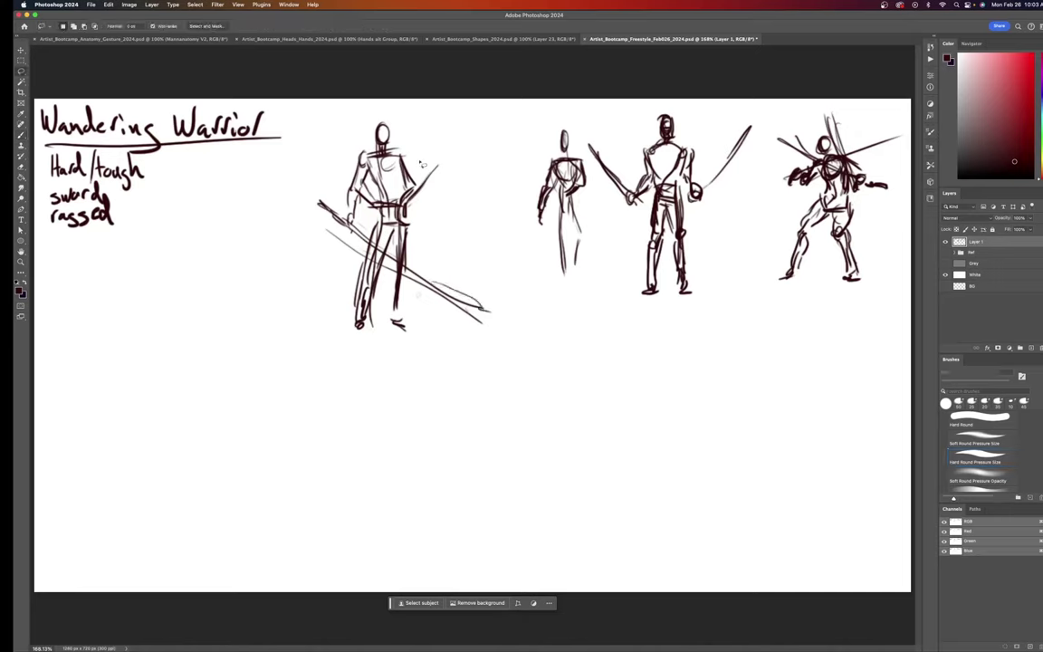
mouse_move(420, 134)
left_mouse_down()
mouse_move(369, 106)
mouse_move(330, 146)
mouse_move(306, 200)
mouse_move(301, 279)
mouse_move(328, 335)
mouse_move(393, 351)
mouse_move(478, 339)
mouse_move(508, 316)
mouse_move(420, 129)
left_mouse_up()
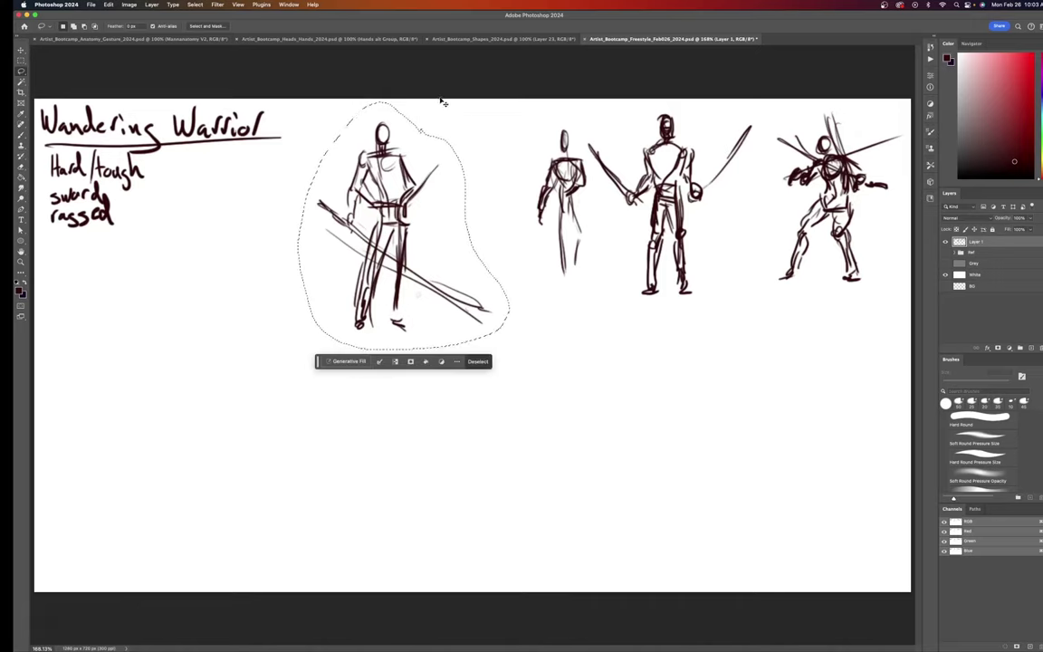
key("super+t")
mouse_move(508, 347)
left_mouse_down()
mouse_move(421, 389)
mouse_move(547, 478)
mouse_move(700, 619)
left_mouse_up()
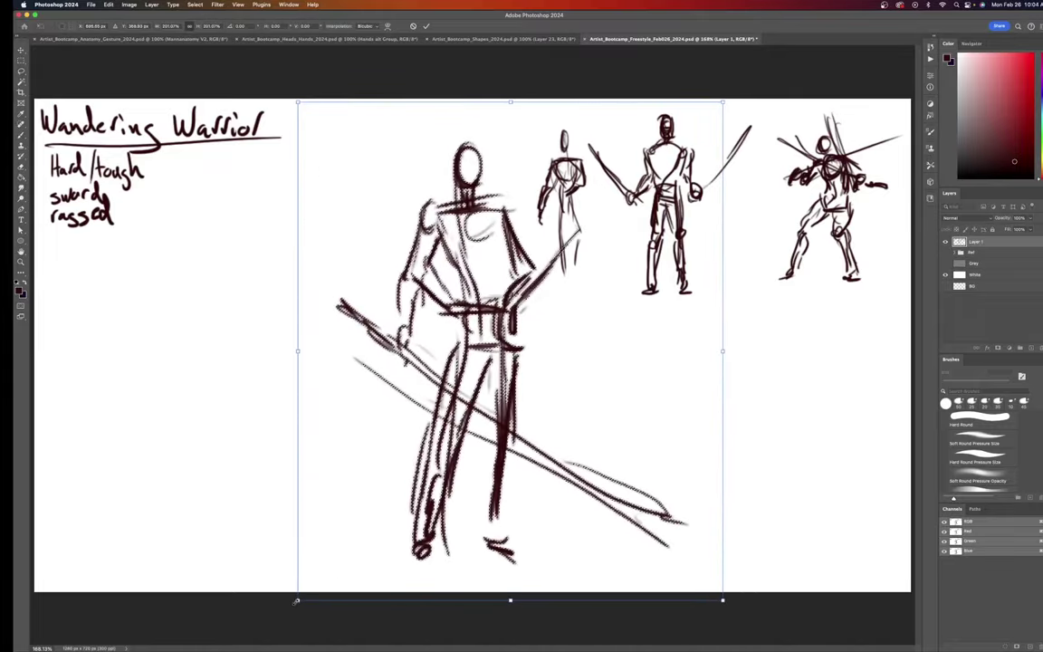
mouse_move(298, 600)
left_mouse_down()
mouse_move(278, 624)
mouse_move(286, 613)
left_mouse_up()
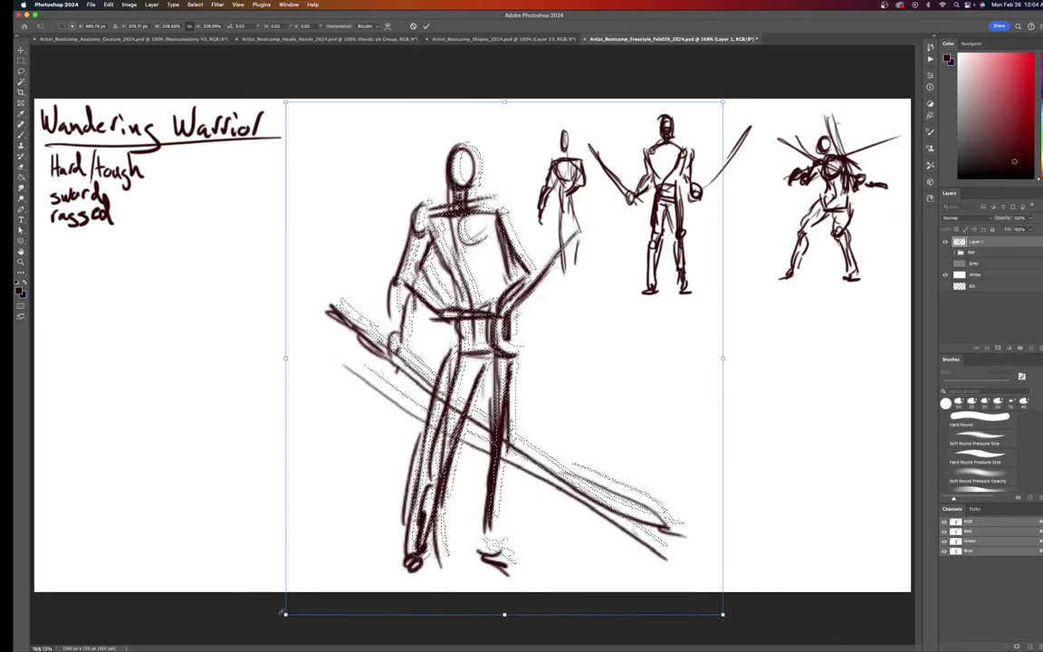
- Shift the enlarged warrior horizontally towards the title notes, clear of the second warrior, and apply the transform
key("Left")
key("Left")
key("Left")
key("Left")
key("Left")
key("Left")
key("Left")
key("Left")
key("Left")
key("Left")
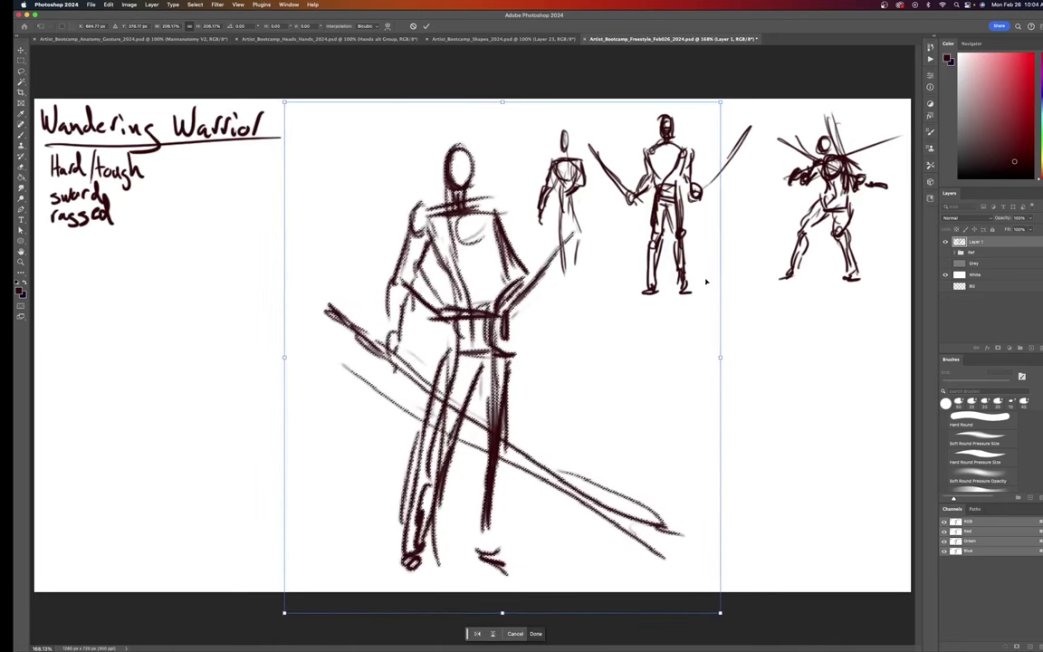
key("Left")
key("Left")
key("Left")
key("Left")
key("Left")
key("Left")
key("Left")
key("Left")
key("Left")
key("Left")
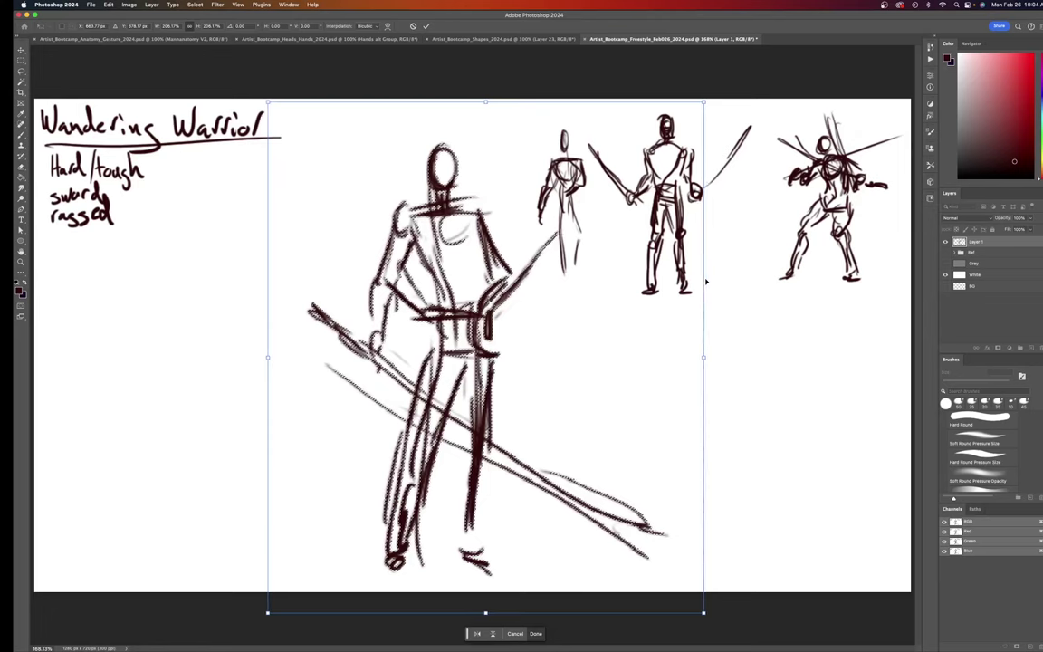
key("Left")
key("Left")
key("Left")
key("Left")
key("Left")
key("Left")
key("Left")
key("Left")
key("Left")
key("Left")
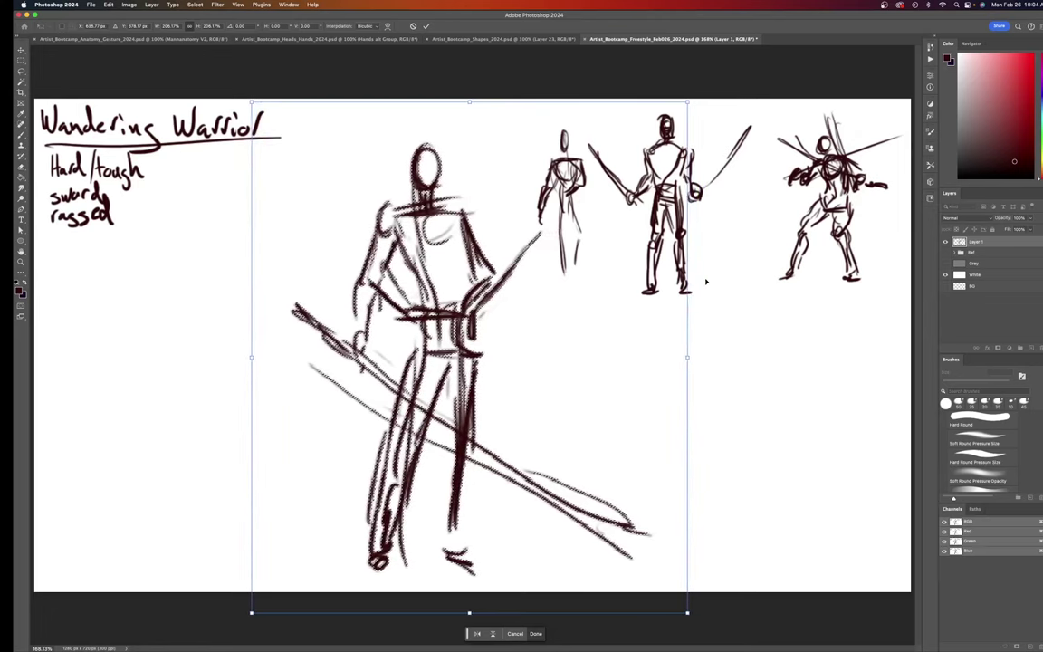
key("Left")
key("Left")
key("Left")
key("Left")
key("Left")
key("Left")
key("Left")
key("Left")
key("Left")
key("Left")
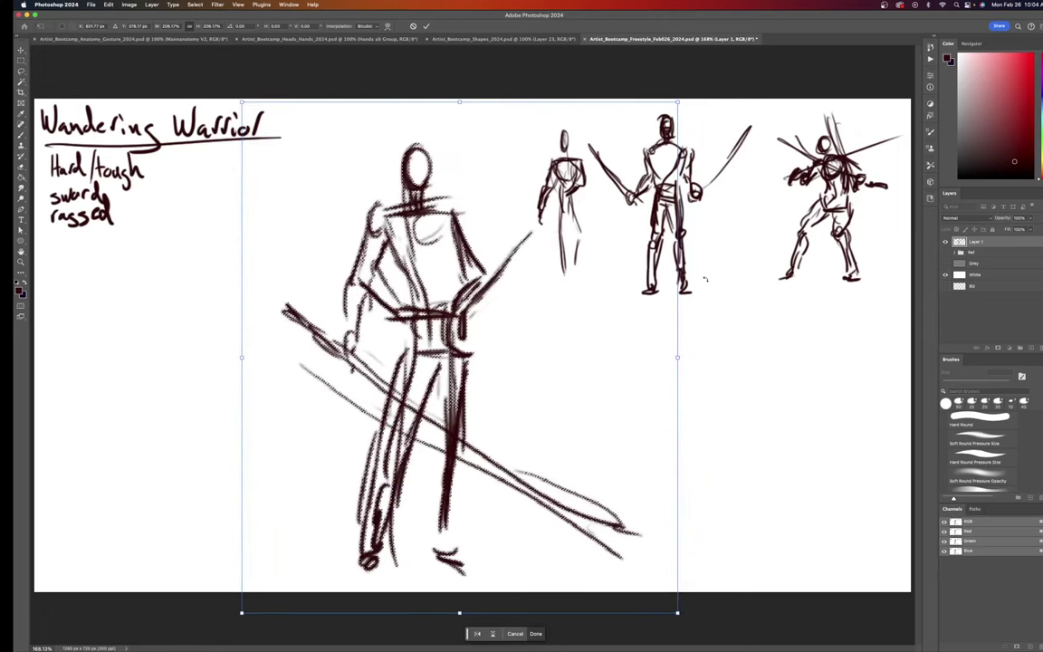
key("Left")
key("Left")
key("Left")
key("Left")
key("Left")
key("Left")
key("Left")
key("Left")
key("Left")
key("Left")
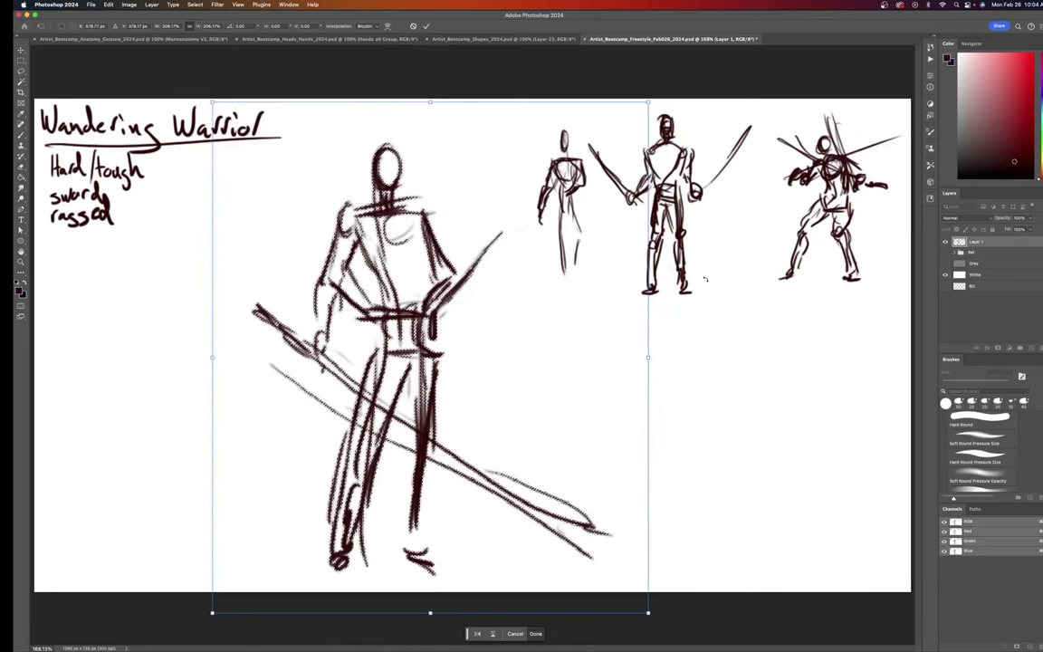
key("Return")
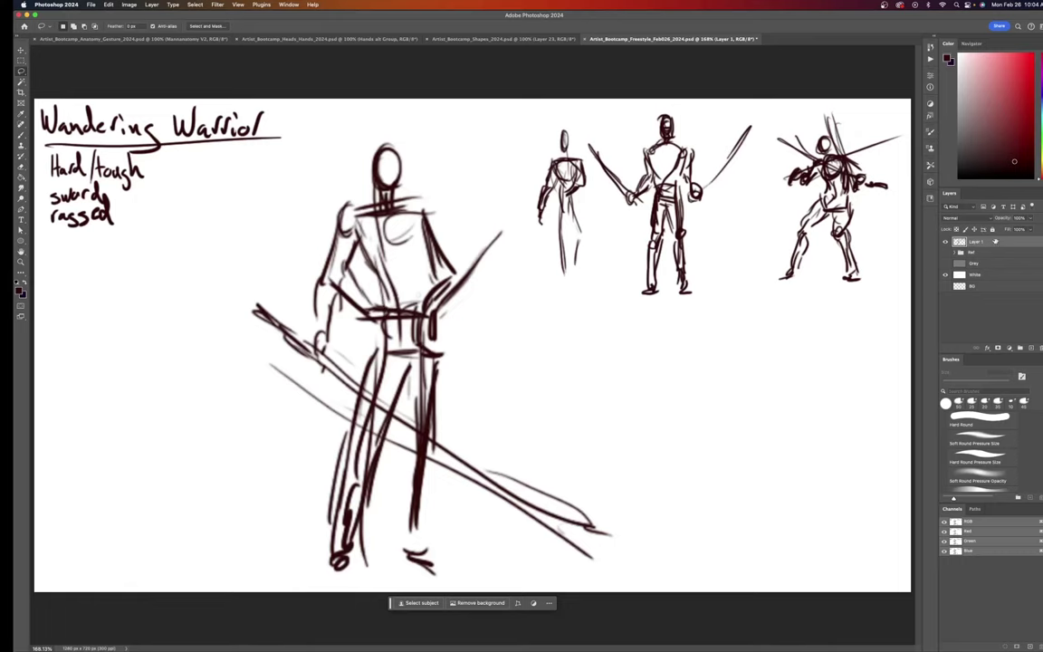
- Duplicate Layer 1 within the same document, keeping the proposed name
left_click(152, 5)
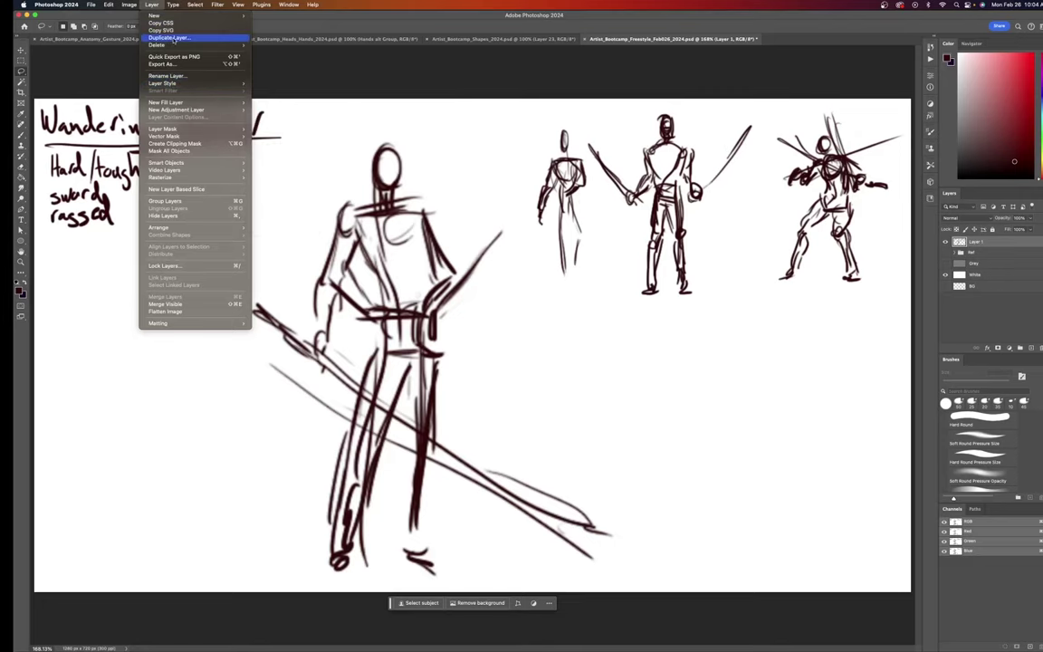
left_click(172, 39)
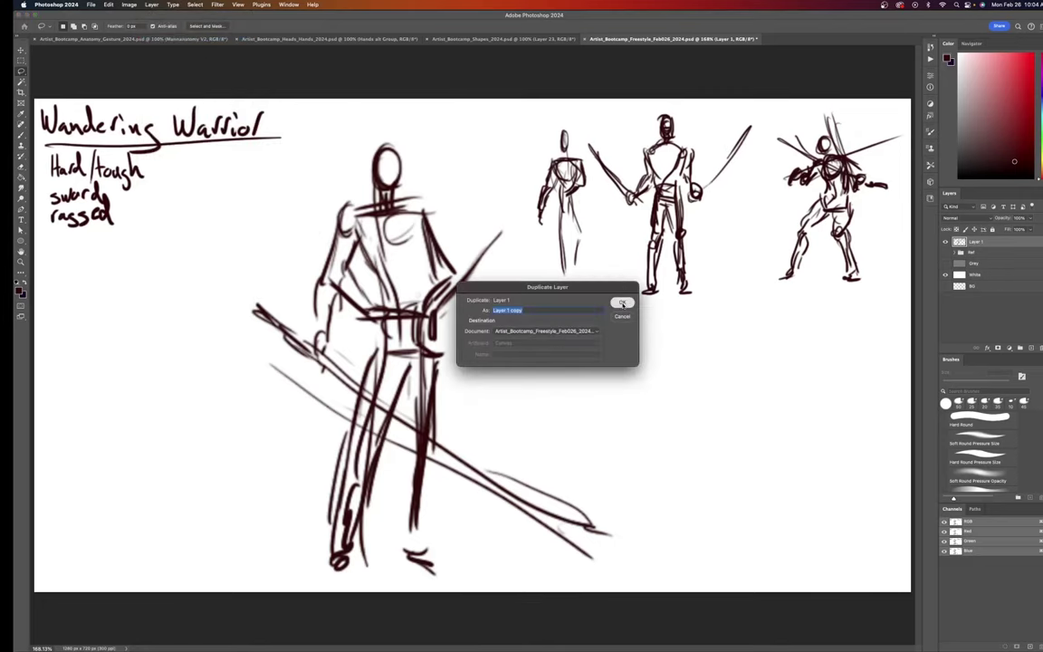
left_click(622, 303)
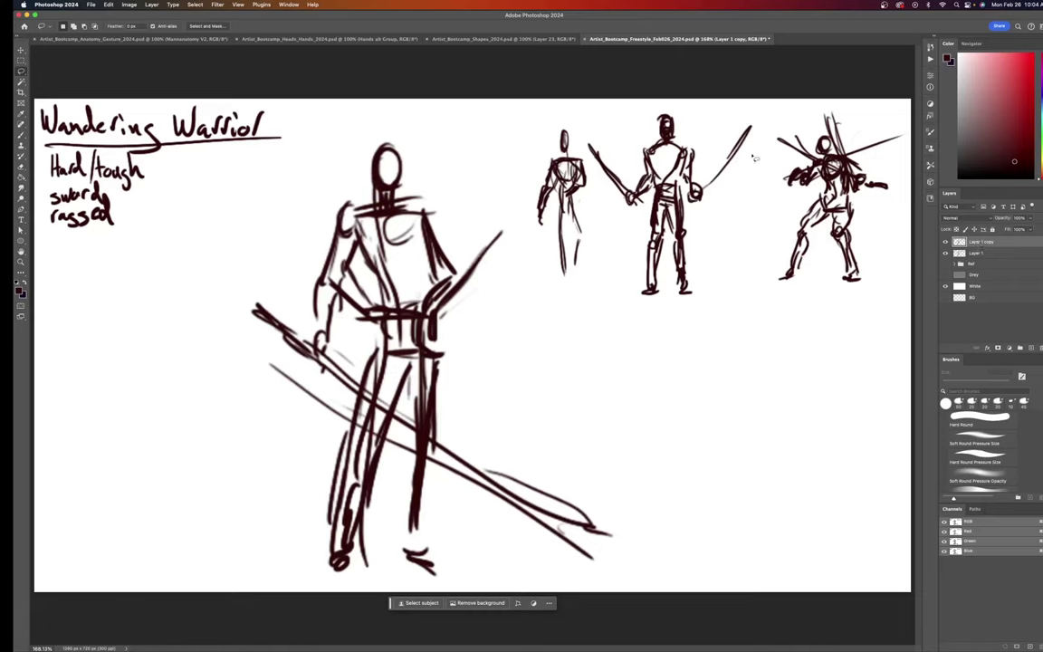
- Delete the three small warriors and the title notes from Layer 1 copy, and hide the original Layer 1
mouse_move(595, 100)
left_mouse_down()
mouse_move(582, 109)
mouse_move(539, 269)
mouse_move(750, 289)
mouse_move(820, 186)
mouse_move(602, 76)
left_mouse_up()
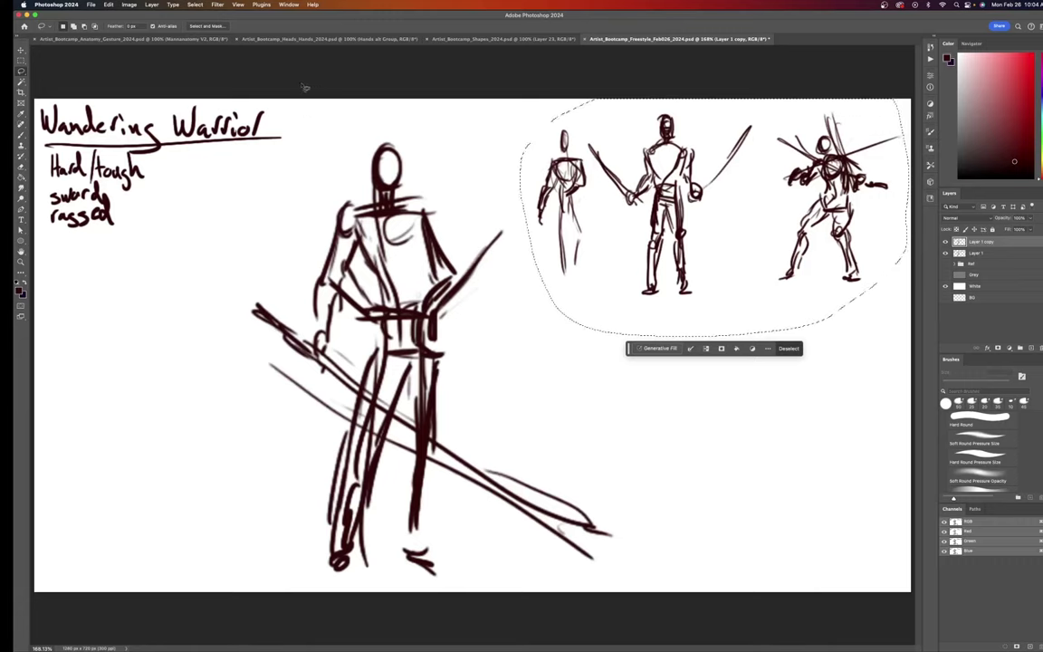
left_click(249, 87)
mouse_move(33, 107)
left_mouse_down()
mouse_move(87, 237)
mouse_move(319, 133)
mouse_move(205, 70)
left_mouse_up()
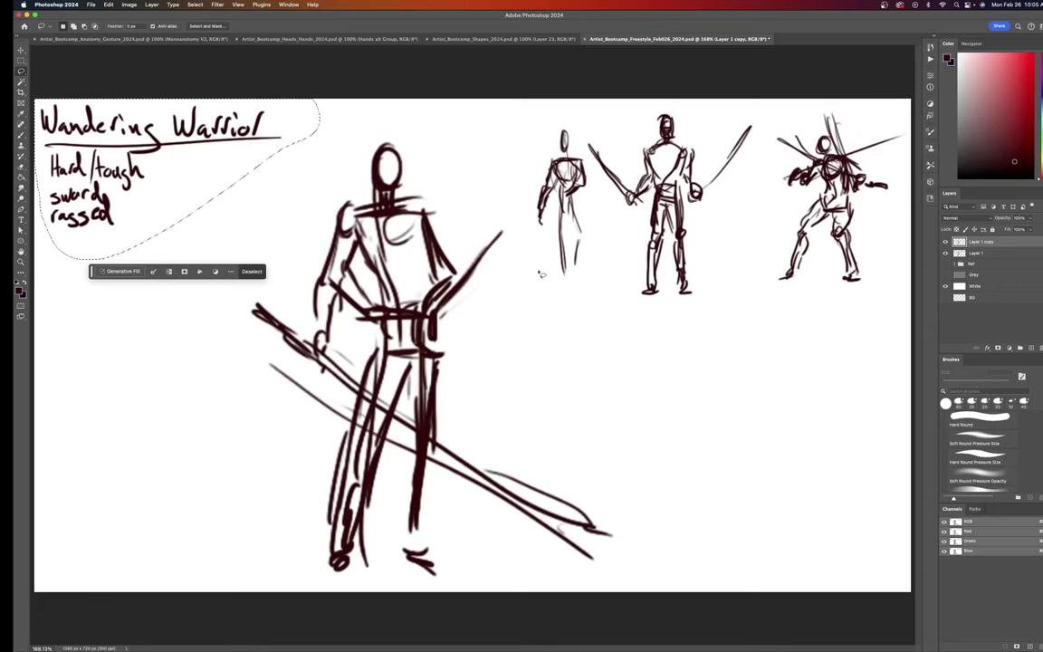
key("super+d")
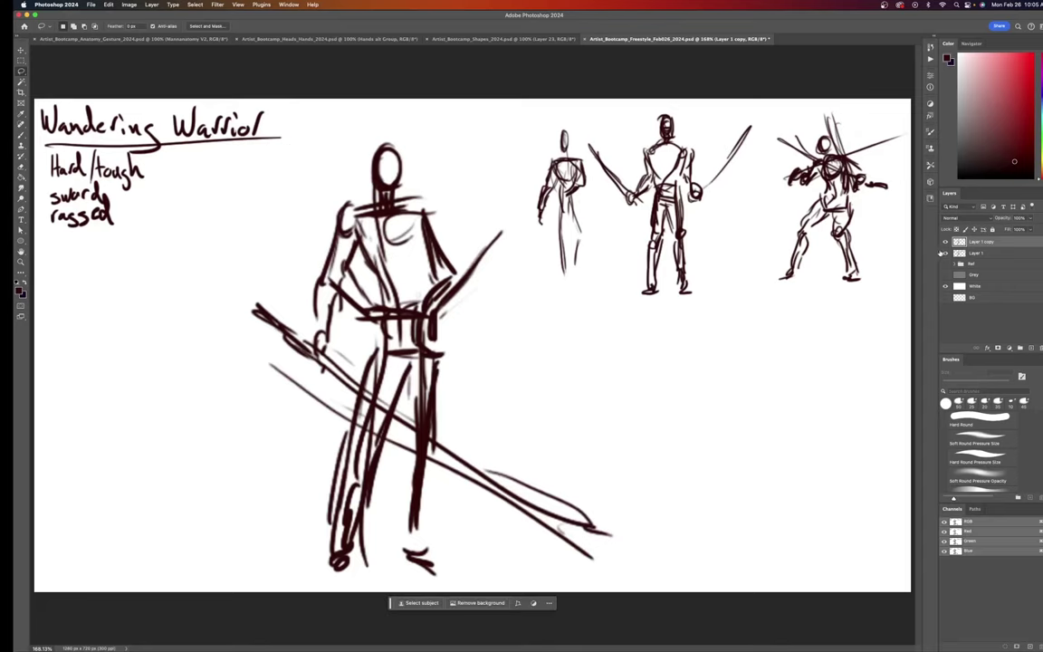
left_click(947, 253)
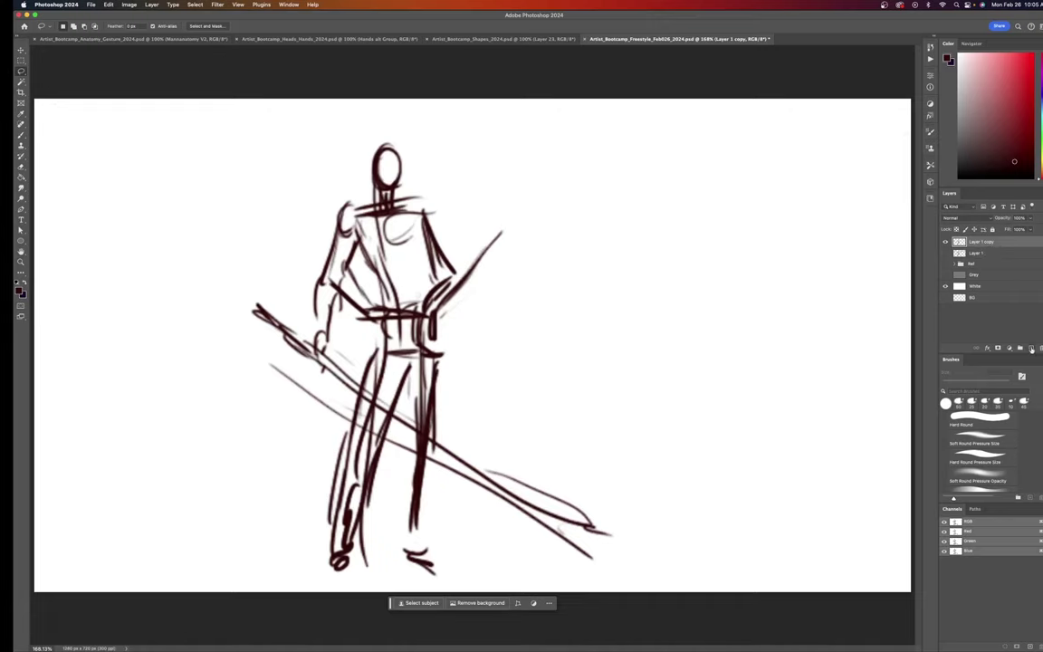
- Add a new layer on top and lower the opacity of Layer 1 copy to 30%
left_click(1031, 349)
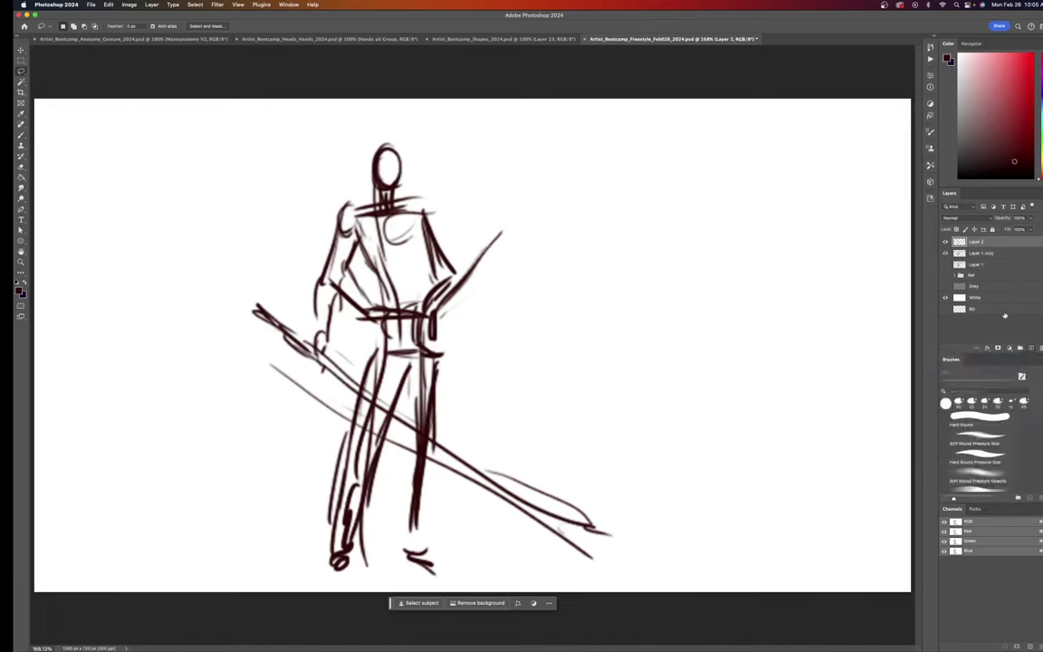
left_click(984, 256)
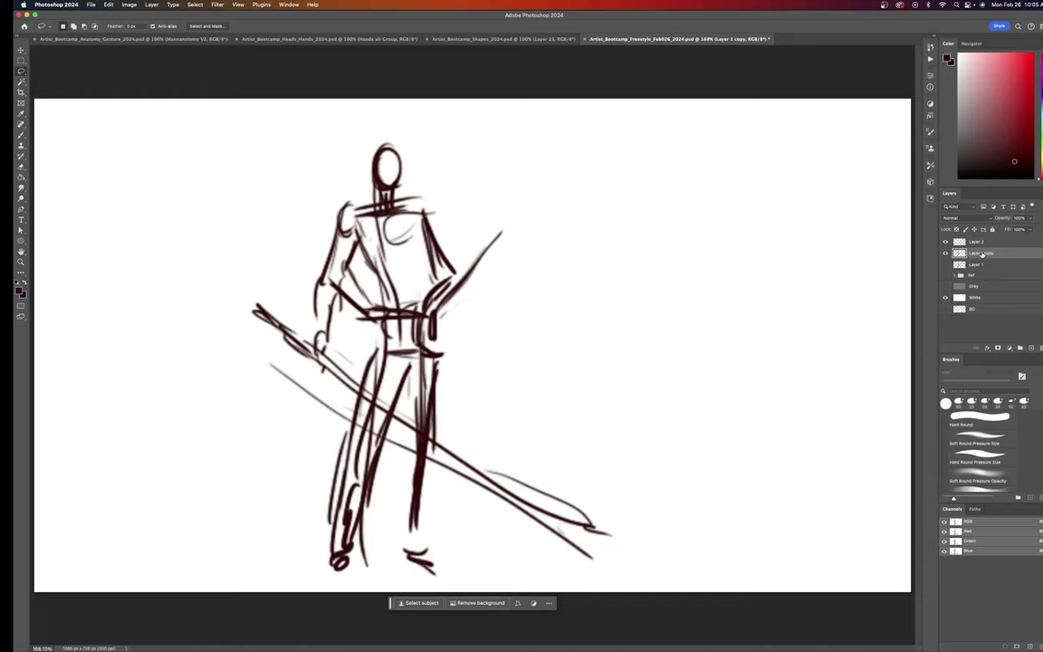
key("v")
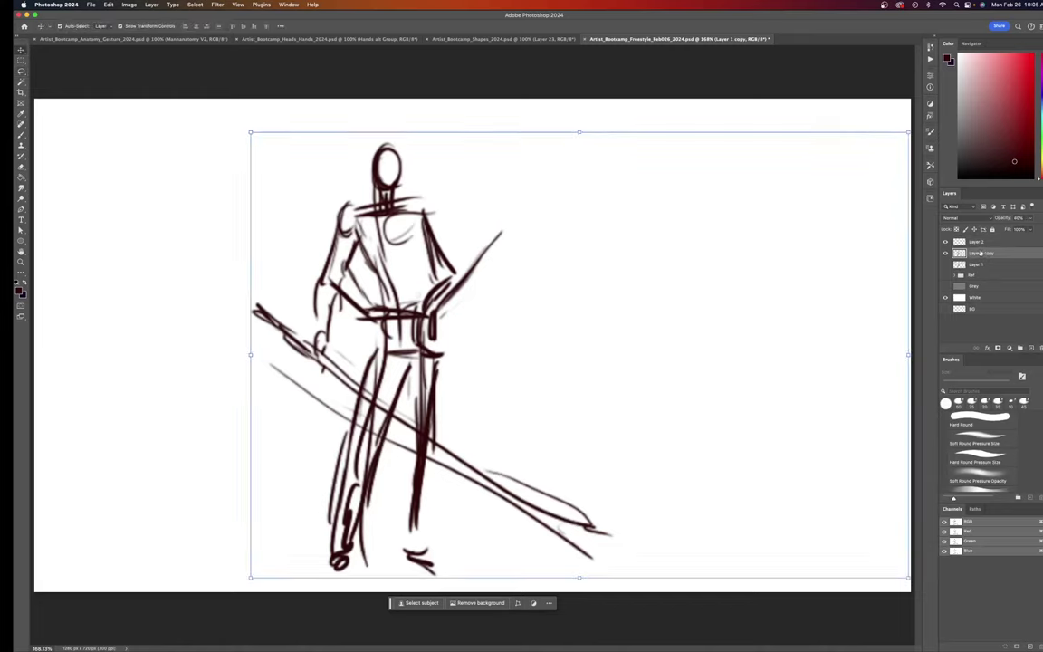
key("3")
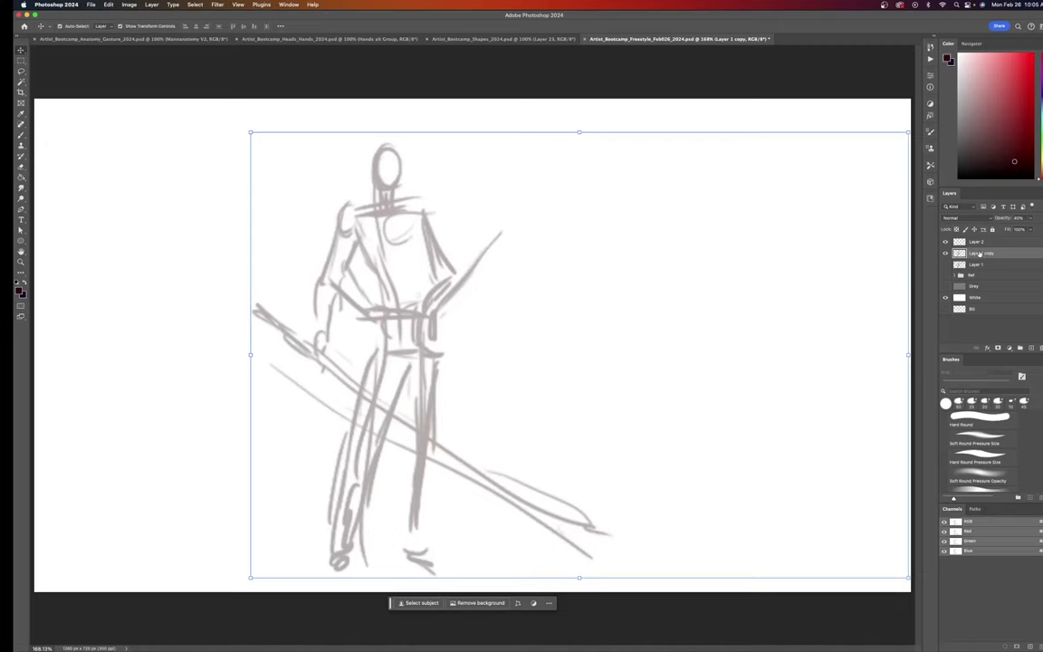
key("2")
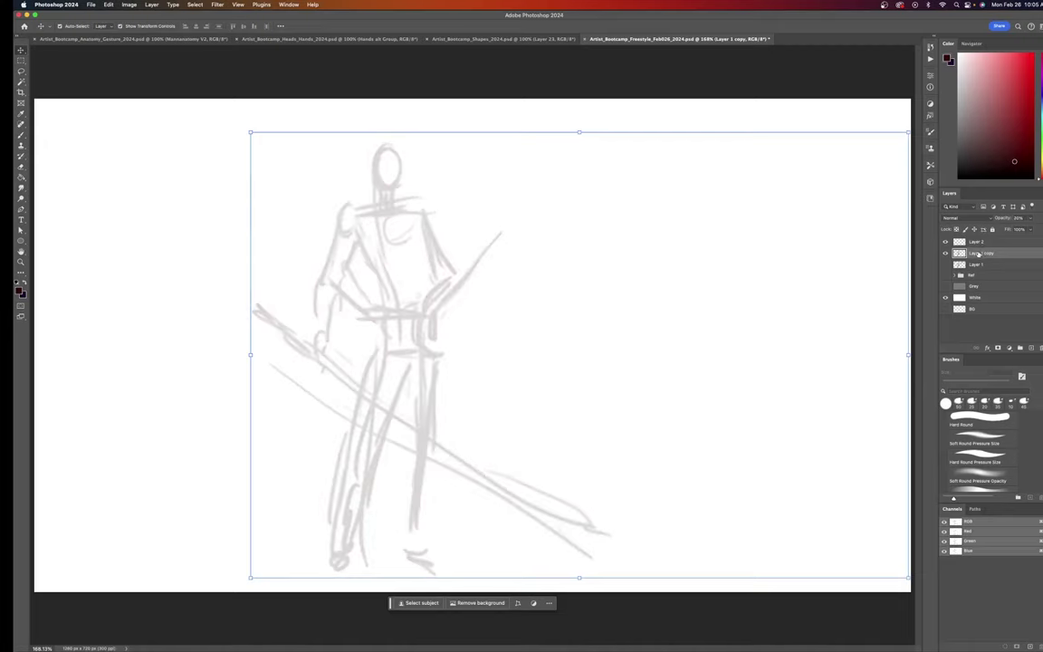
key("3")
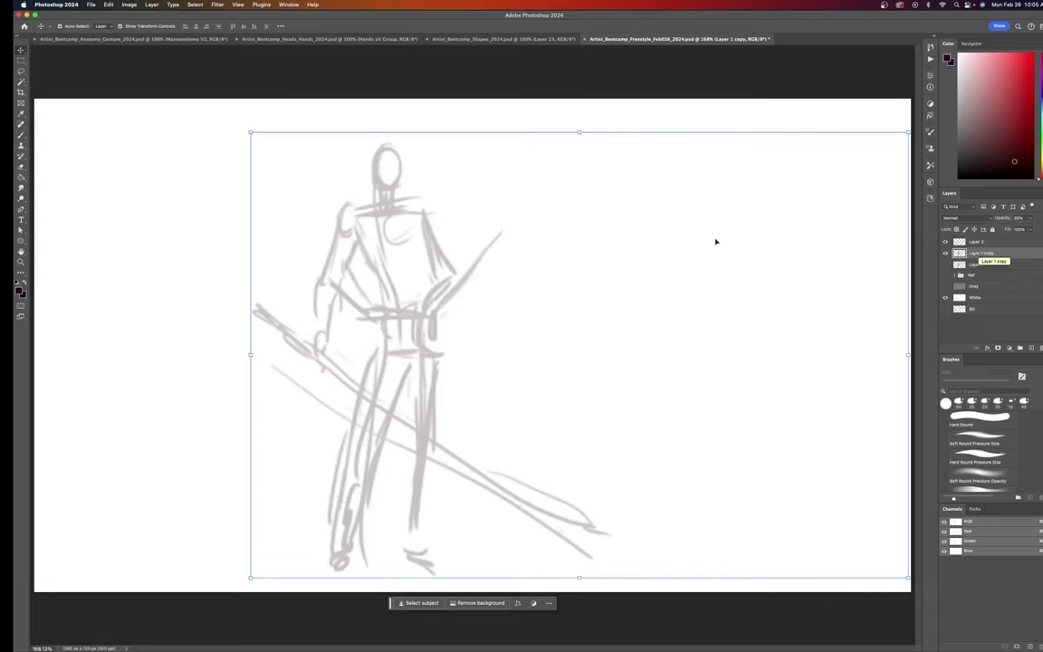
- On Layer 2, brush in the warrior's head with jaw, face guidelines and neck over the faded sketch
left_click(978, 242)
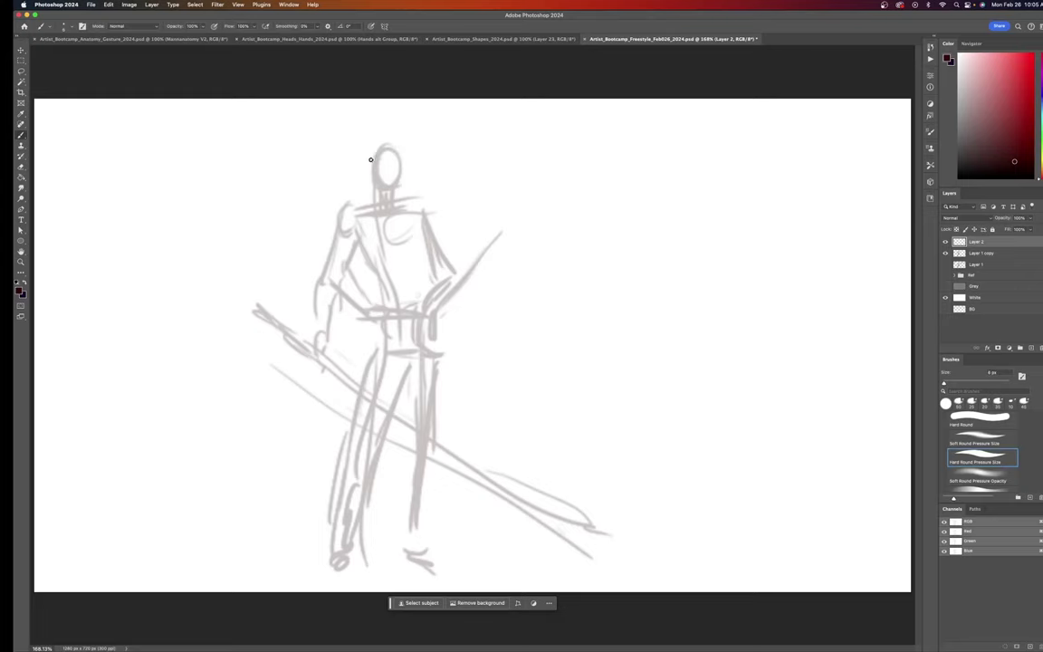
mouse_move(399, 150)
left_mouse_down()
mouse_move(388, 181)
mouse_move(398, 149)
mouse_move(369, 155)
mouse_move(402, 172)
mouse_move(393, 145)
mouse_move(366, 164)
mouse_move(389, 174)
mouse_move(375, 156)
mouse_move(370, 171)
mouse_move(388, 144)
mouse_move(403, 151)
mouse_move(402, 178)
mouse_move(370, 175)
mouse_move(396, 144)
mouse_move(404, 189)
left_mouse_up()
mouse_move(370, 165)
left_mouse_down()
mouse_move(371, 186)
mouse_move(402, 194)
left_mouse_up()
left_click_drag(379, 171, 396, 196)
mouse_move(370, 178)
left_mouse_down()
mouse_move(372, 209)
mouse_move(395, 207)
left_mouse_up()
- Draw a bold, wide shoulder line below the neck and a slanted line across the top of the hips
left_click_drag(424, 210, 368, 214)
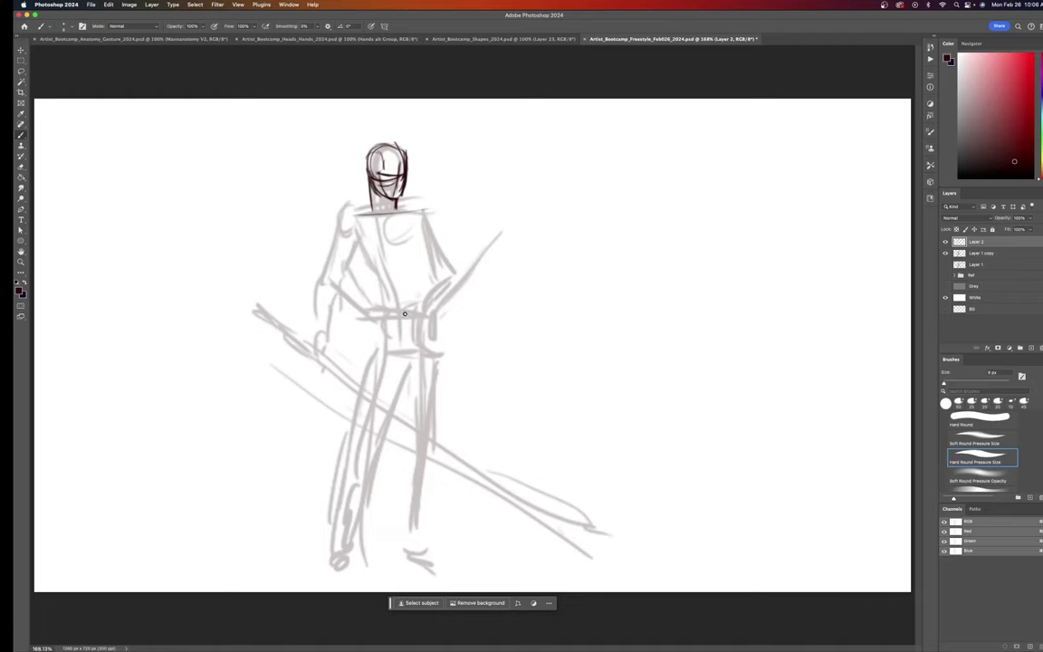
mouse_move(441, 307)
left_mouse_down()
mouse_move(366, 320)
mouse_move(433, 308)
left_mouse_up()
mouse_move(355, 214)
left_mouse_down()
mouse_move(430, 215)
mouse_move(322, 211)
left_mouse_up()
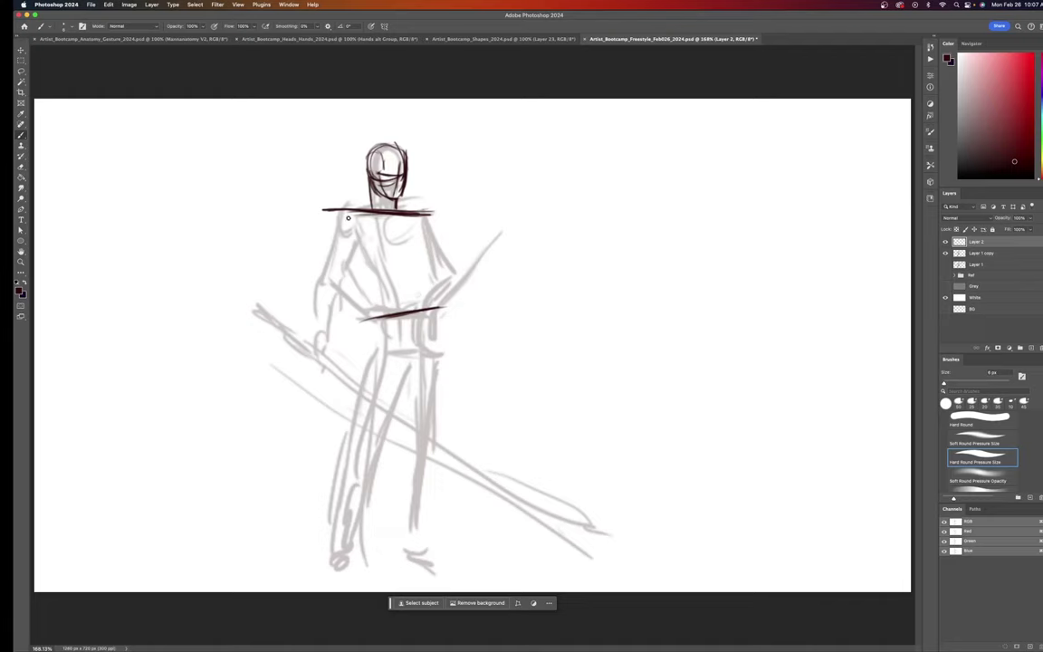
- Block in the chest as a box beneath the shoulder line, with side edges, a lower edge and vertical plane lines
left_click_drag(346, 221, 359, 269)
mouse_move(426, 219)
left_mouse_down()
mouse_move(432, 294)
mouse_move(366, 287)
left_mouse_up()
left_click_drag(428, 210, 435, 276)
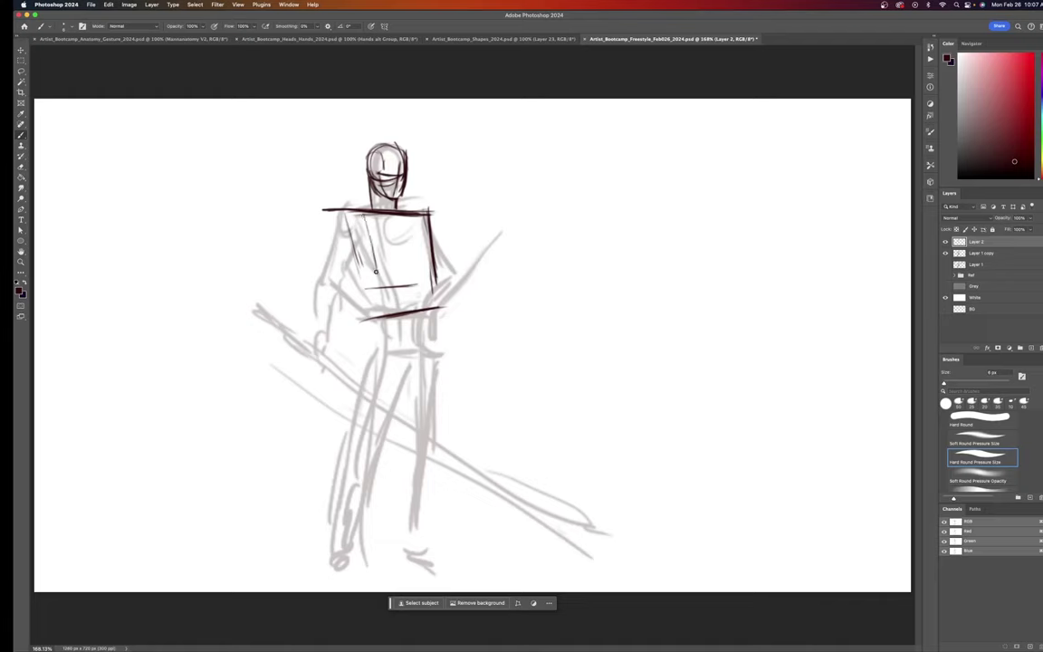
mouse_move(345, 216)
left_mouse_down()
mouse_move(358, 283)
mouse_move(420, 283)
left_mouse_up()
left_click_drag(402, 221, 409, 279)
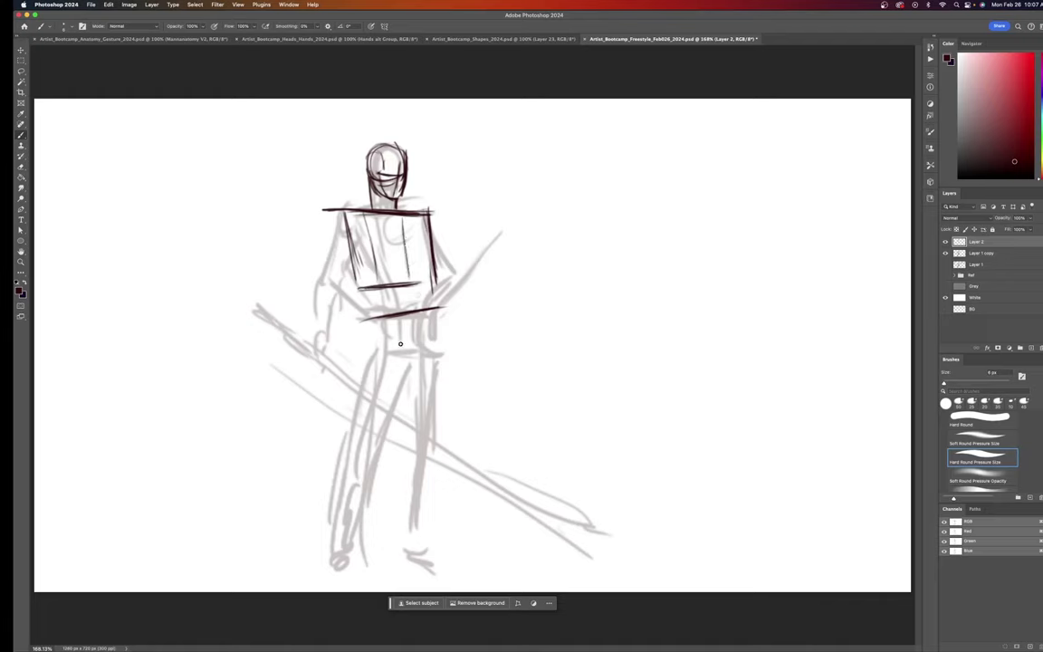
left_click_drag(372, 218, 377, 283)
- Build the pelvis as a two-sided box under the slanted hip line
left_click_drag(366, 324, 366, 355)
left_click_drag(441, 309, 439, 360)
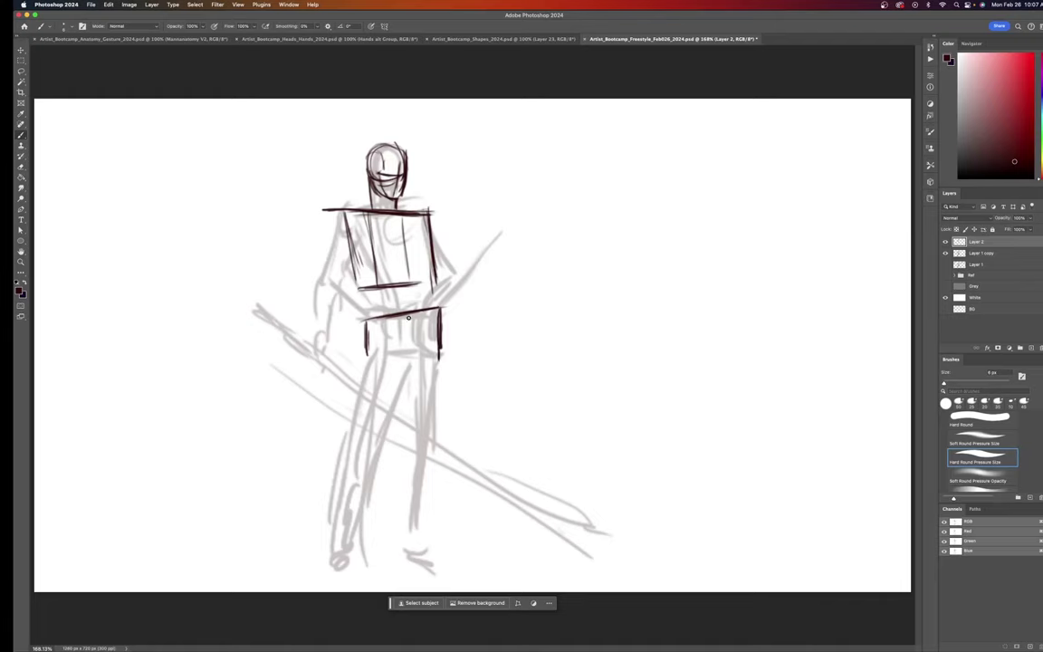
left_click_drag(386, 324, 388, 360)
left_click_drag(385, 356, 443, 355)
- Mark the shoulders, elbows and hands with circles, and add a thin diagonal sword line running behind the hips
mouse_move(340, 212)
left_mouse_down()
mouse_move(330, 232)
mouse_move(342, 213)
left_mouse_up()
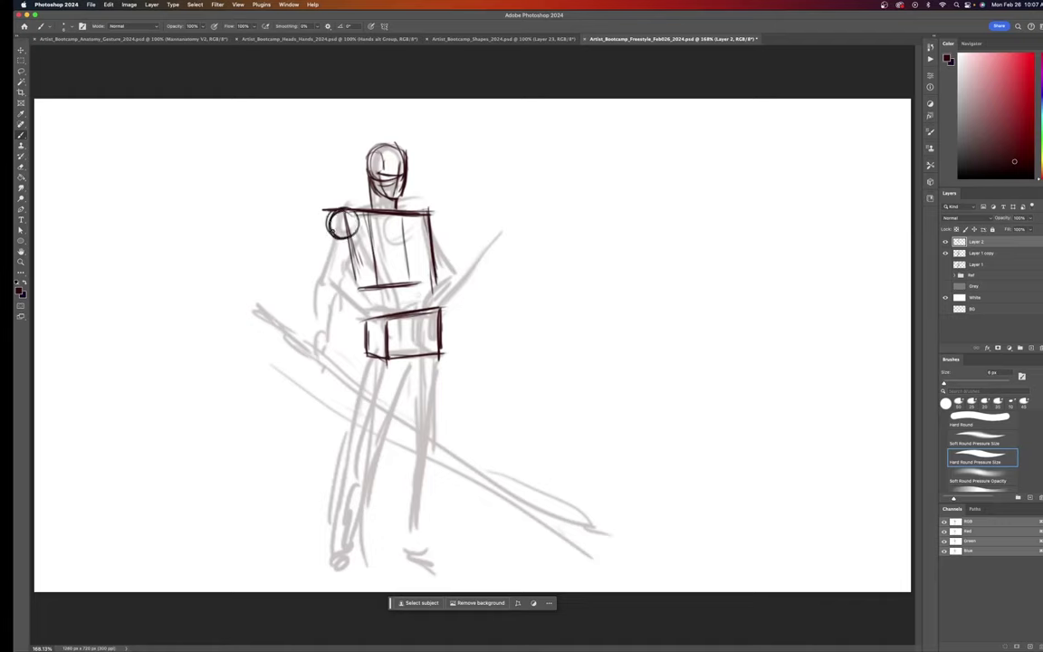
left_click_drag(434, 210, 439, 239)
mouse_move(328, 273)
left_mouse_down()
mouse_move(313, 281)
mouse_move(322, 263)
mouse_move(332, 271)
left_mouse_up()
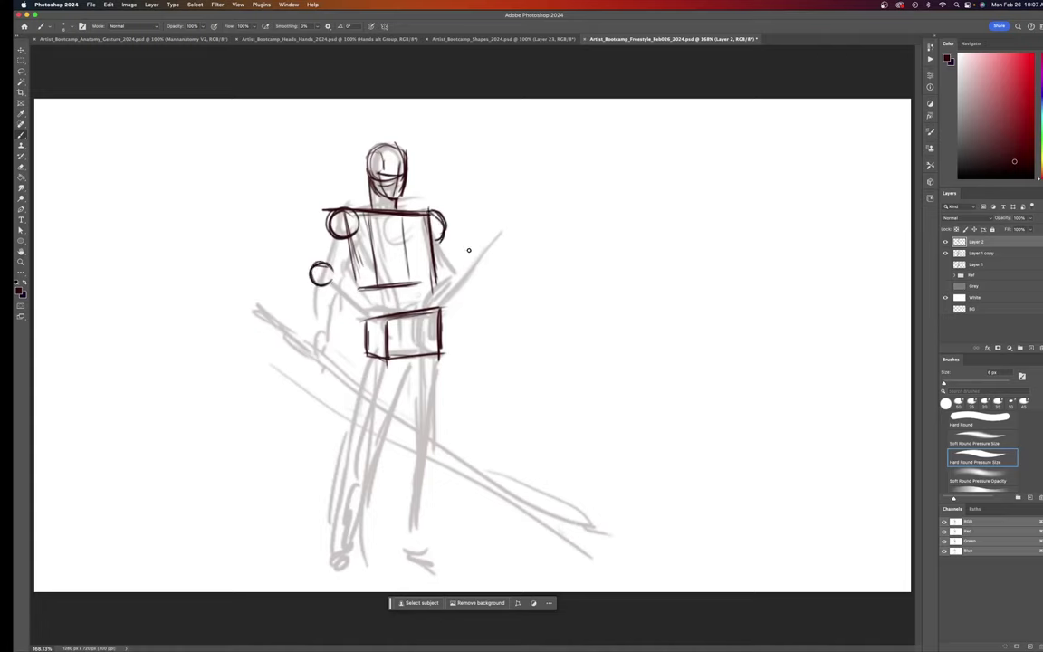
mouse_move(460, 260)
left_mouse_down()
mouse_move(452, 270)
mouse_move(469, 266)
left_mouse_up()
mouse_move(306, 333)
left_mouse_down()
mouse_move(296, 344)
mouse_move(304, 339)
left_mouse_up()
left_click_drag(424, 304, 428, 307)
mouse_move(469, 302)
left_mouse_down()
mouse_move(530, 243)
mouse_move(521, 252)
left_mouse_up()
left_click_drag(362, 369, 264, 455)
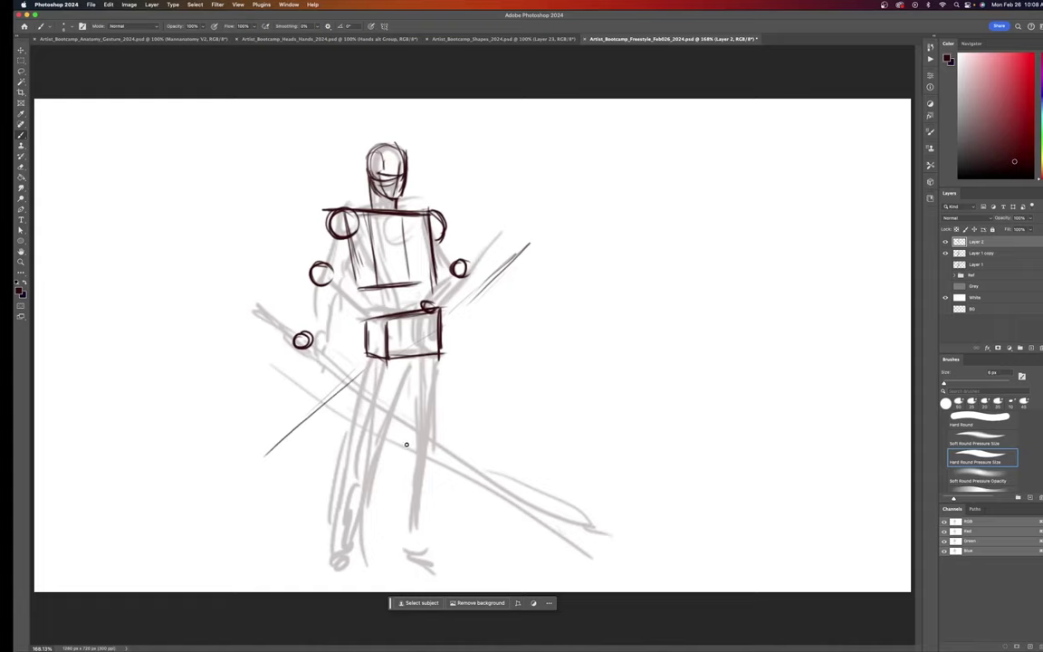
- Mark the knees and ankles with circles in a wider stance and draw one outer thigh line
left_click_drag(404, 435, 408, 433)
left_click_drag(391, 550, 396, 545)
left_click_drag(443, 356, 420, 431)
left_click_drag(349, 429, 345, 432)
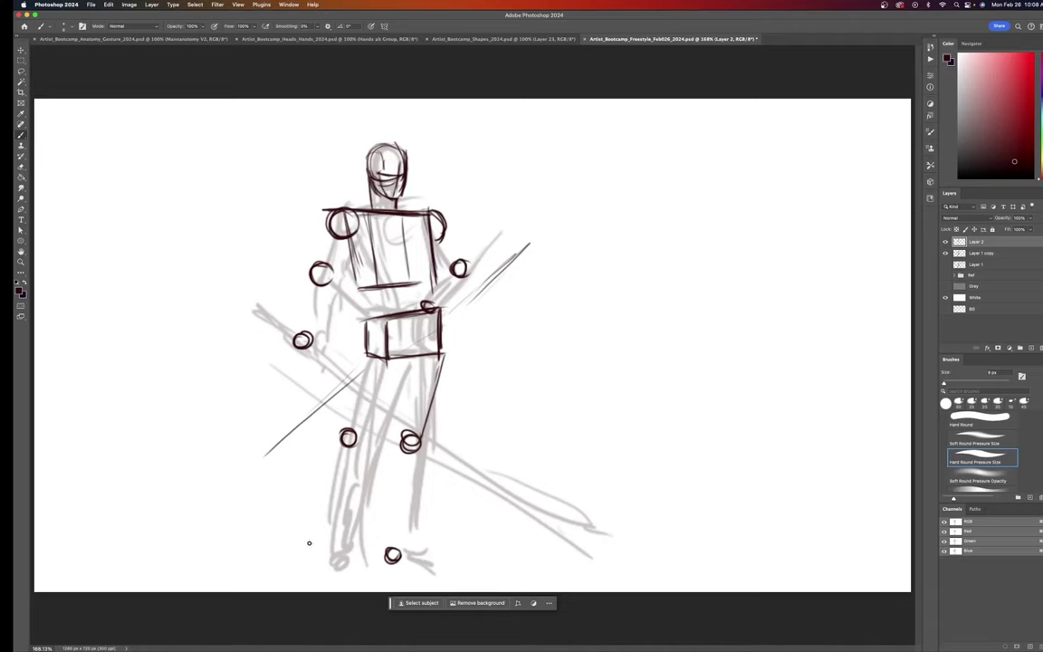
left_click_drag(311, 546, 312, 554)
- Connect the joint circles with upper-arm and forearm lines for the lowered arm and the arm bent to the hip
left_click_drag(433, 228, 455, 260)
left_click_drag(350, 236, 339, 263)
left_click_drag(330, 220, 314, 336)
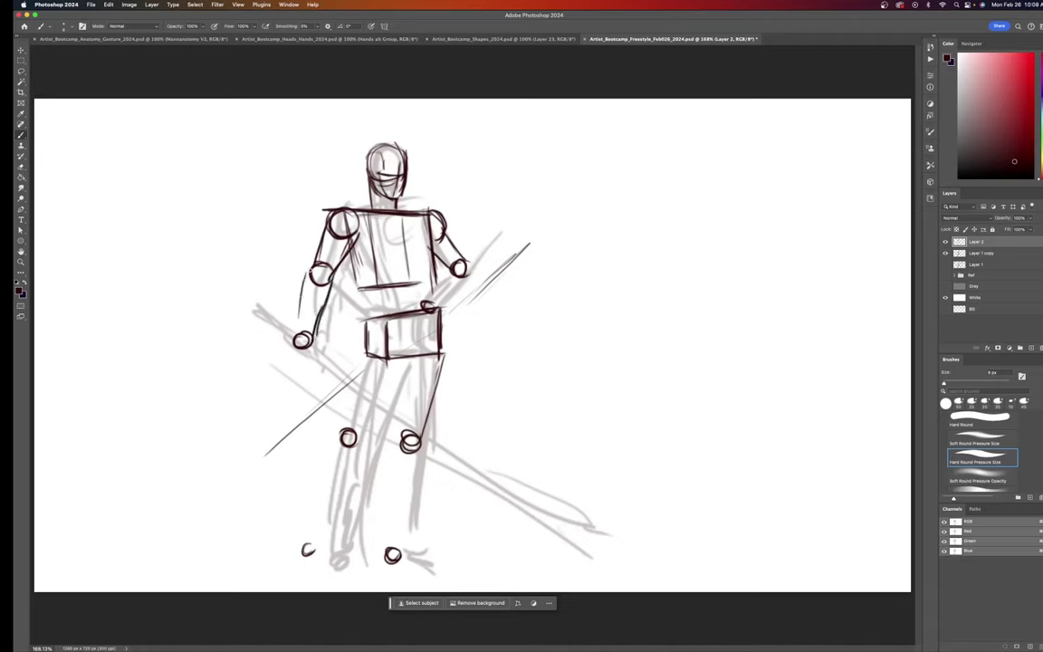
left_click_drag(310, 277, 297, 335)
mouse_move(455, 277)
left_mouse_down()
mouse_move(427, 304)
mouse_move(444, 306)
left_mouse_up()
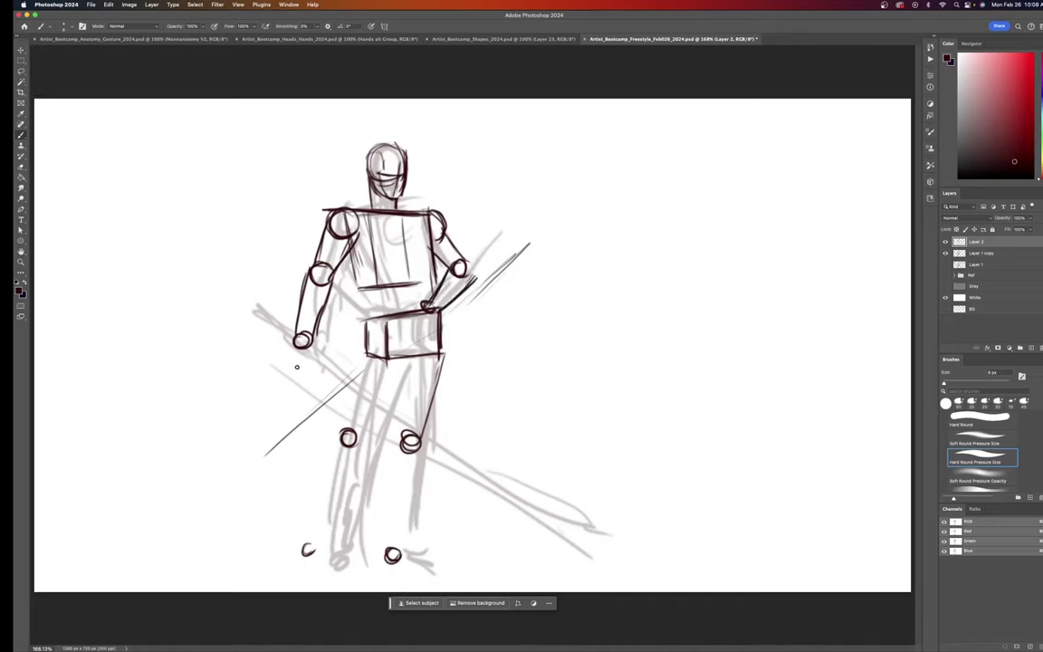
- Draw tapered inner and outer thigh contours connecting the pelvis box to the two knee circles
mouse_move(365, 354)
left_mouse_down()
mouse_move(357, 373)
mouse_move(387, 396)
mouse_move(367, 431)
left_mouse_up()
left_click_drag(408, 364, 356, 441)
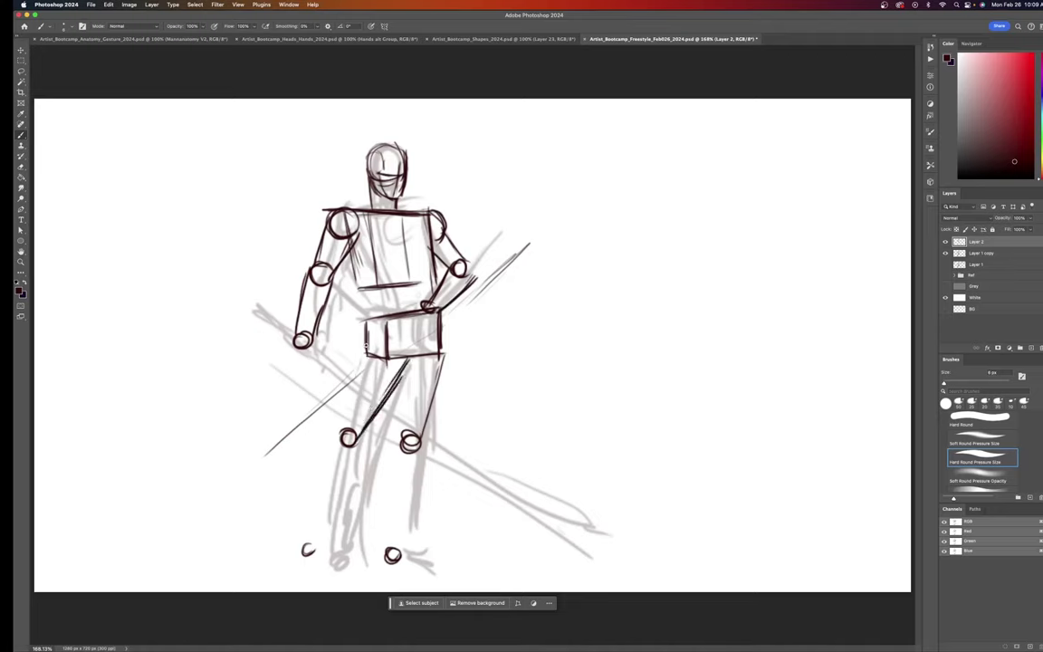
left_click_drag(367, 351, 342, 411)
left_click_drag(363, 347, 344, 424)
left_click_drag(398, 388, 401, 440)
- Finish the straight leg's outer contour and draw both lower legs from the knee circles down to the ankles
mouse_move(441, 355)
left_mouse_down()
mouse_move(391, 473)
mouse_move(396, 448)
mouse_move(388, 545)
left_mouse_up()
left_click_drag(419, 450, 404, 549)
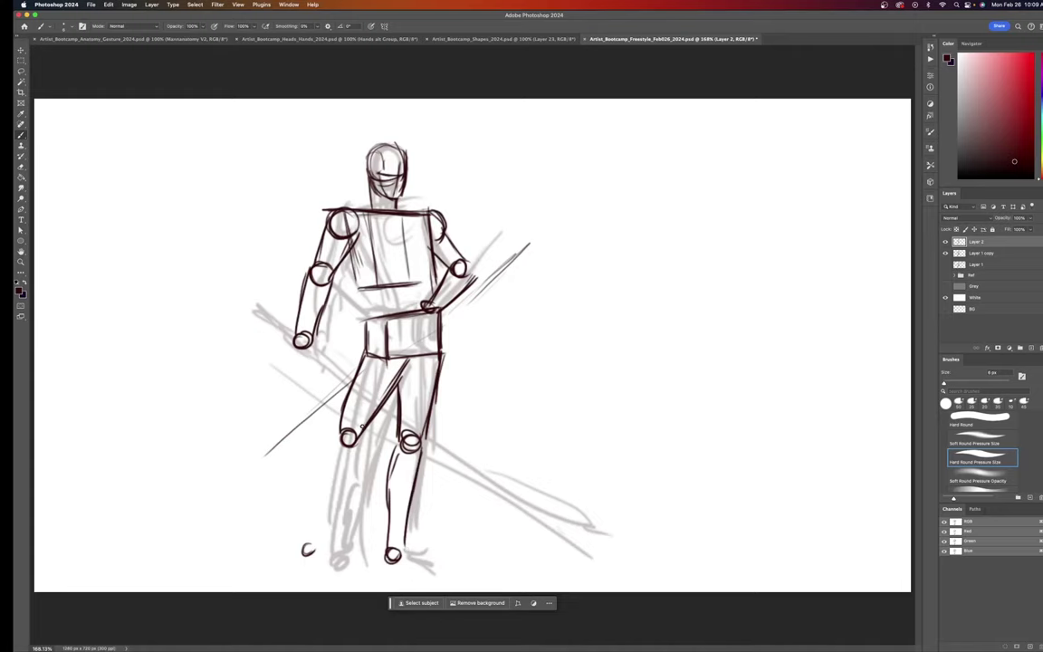
left_click_drag(360, 451, 322, 551)
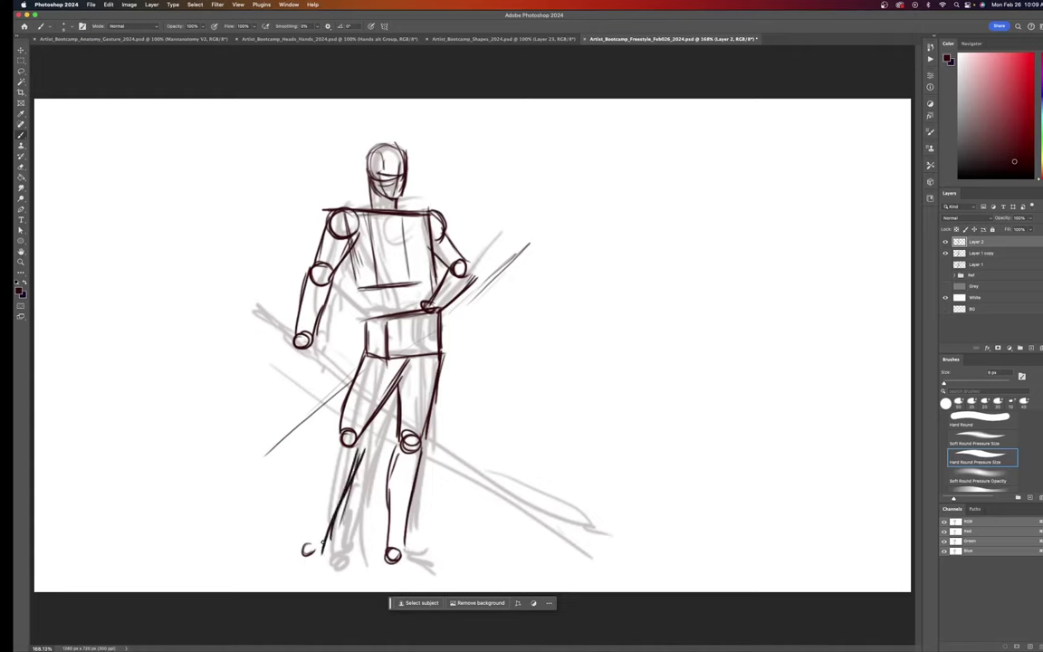
left_click_drag(339, 443, 308, 524)
left_click_drag(319, 481, 311, 548)
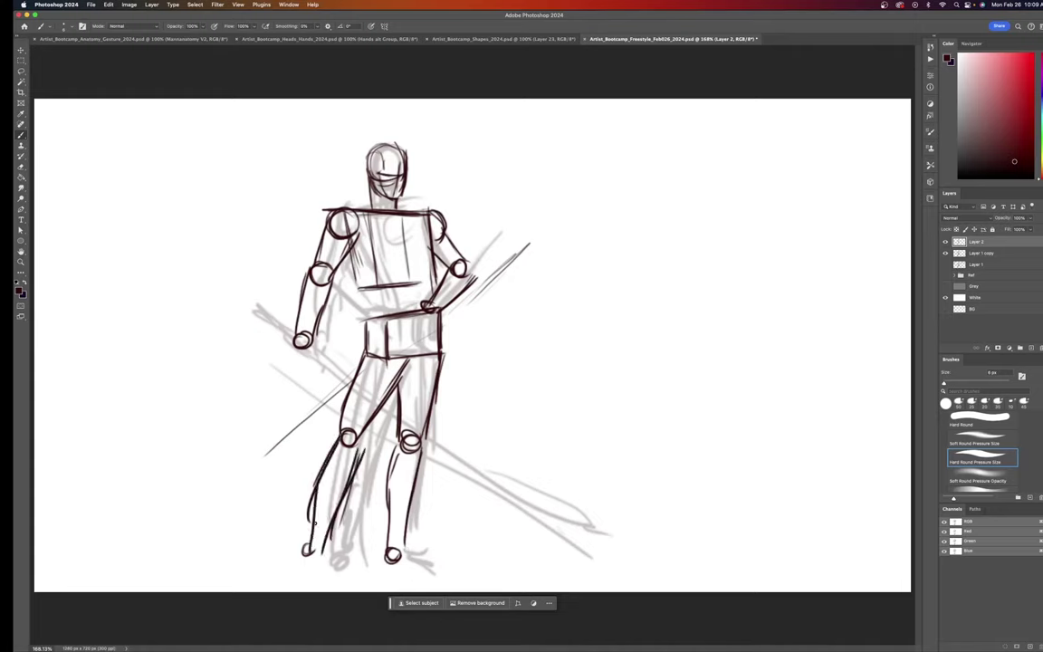
left_click_drag(317, 509, 305, 572)
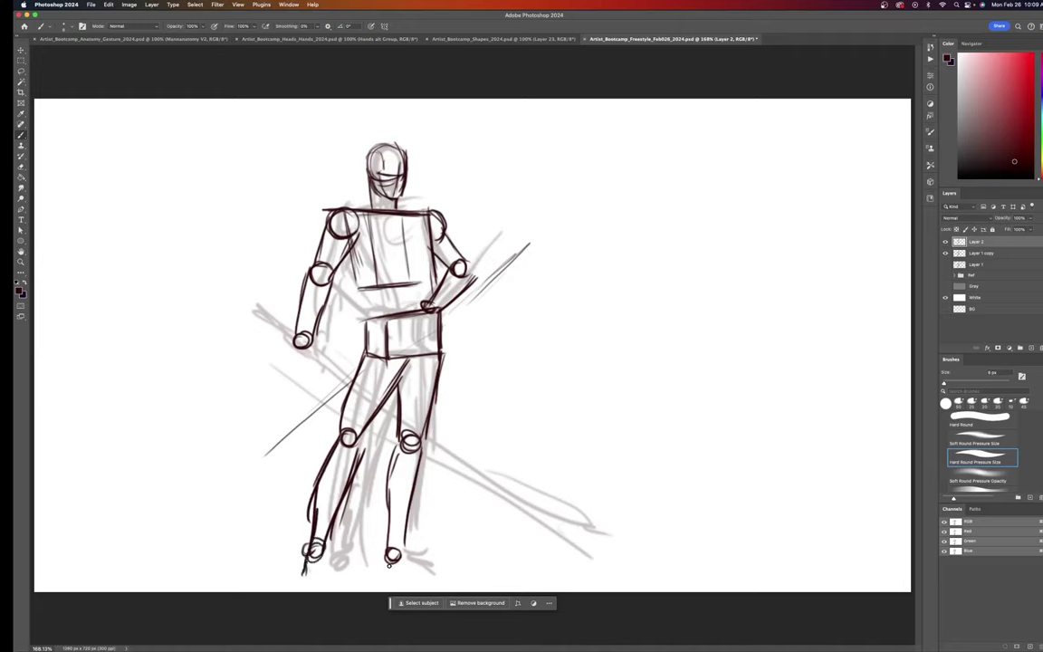
- Sketch simple shapes for both feet below the ankles, and add a few short converging strokes in the empty area beside the head
left_click_drag(385, 543, 381, 567)
left_click_drag(523, 162, 546, 165)
mouse_move(406, 545)
left_mouse_down()
mouse_move(379, 568)
mouse_move(382, 560)
mouse_move(408, 571)
mouse_move(409, 556)
mouse_move(397, 571)
mouse_move(423, 563)
mouse_move(397, 566)
mouse_move(408, 575)
mouse_move(418, 562)
mouse_move(409, 573)
mouse_move(444, 568)
mouse_move(427, 561)
mouse_move(439, 580)
left_mouse_up()
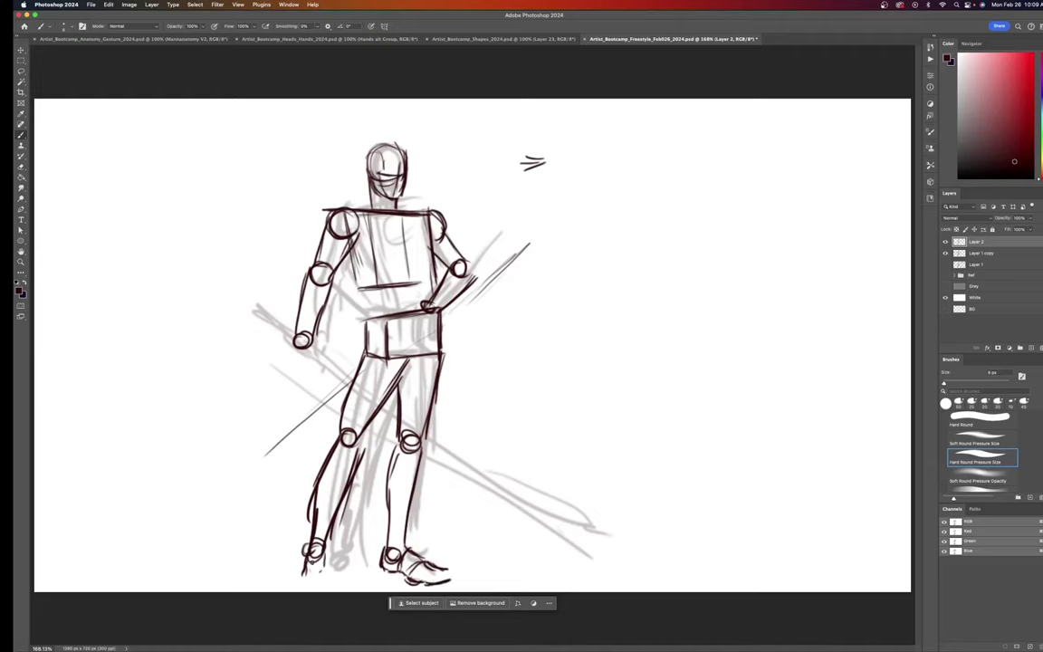
mouse_move(306, 558)
left_mouse_down()
mouse_move(296, 587)
mouse_move(295, 575)
mouse_move(293, 590)
mouse_move(326, 584)
left_mouse_up()
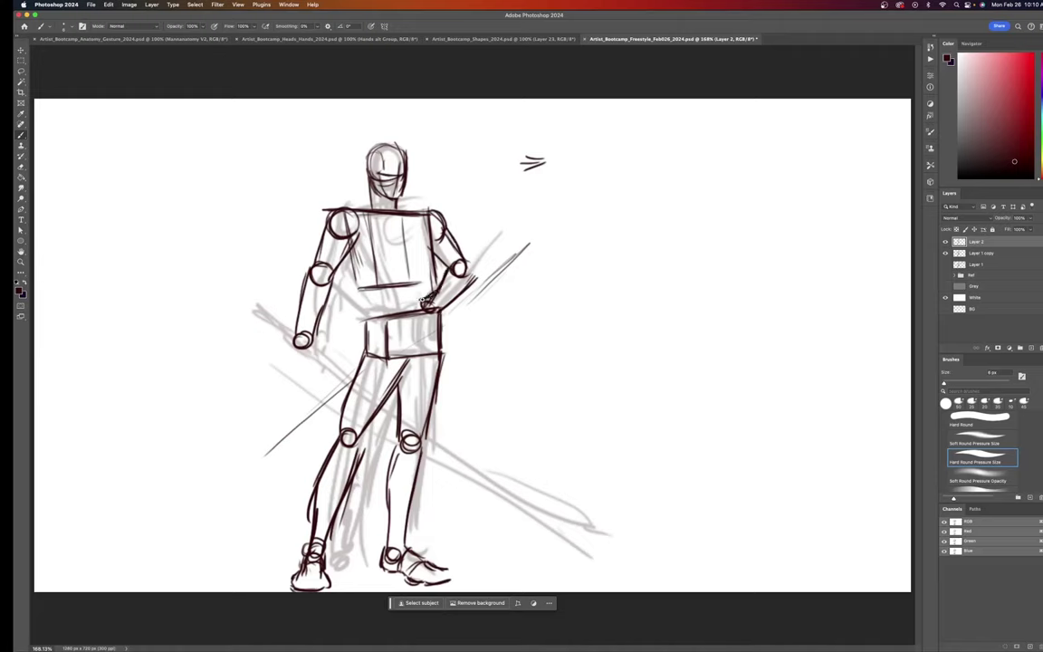
- Block in the hand resting on the hip and the closed fist at the end of the lowered arm
left_click_drag(418, 306, 411, 328)
left_click_drag(408, 336, 436, 332)
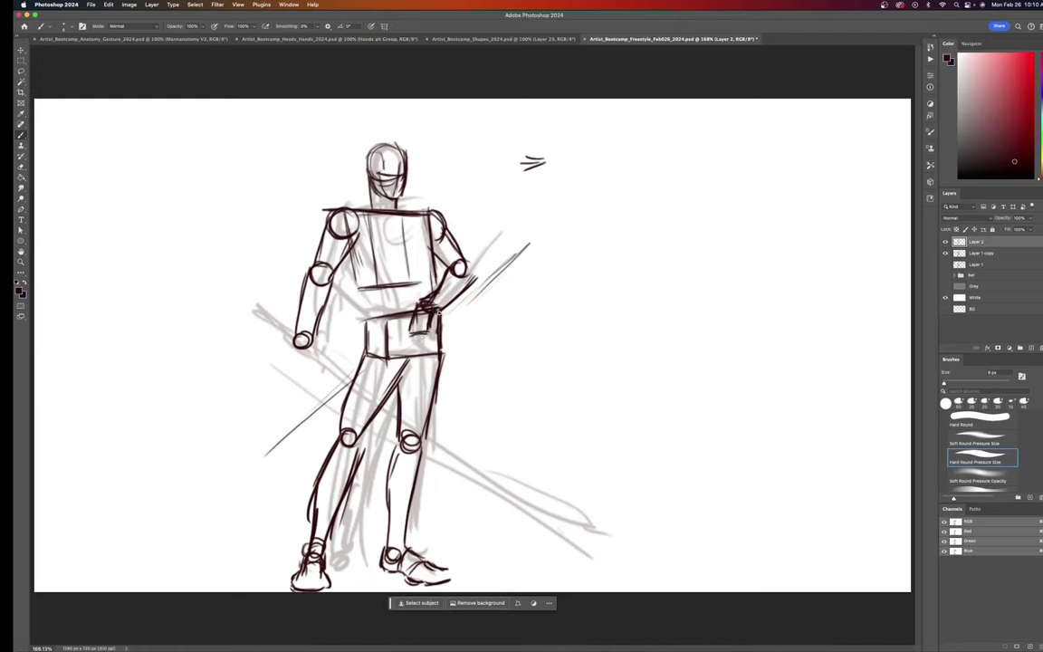
mouse_move(411, 335)
left_mouse_down()
mouse_move(424, 355)
mouse_move(433, 340)
mouse_move(435, 355)
left_mouse_up()
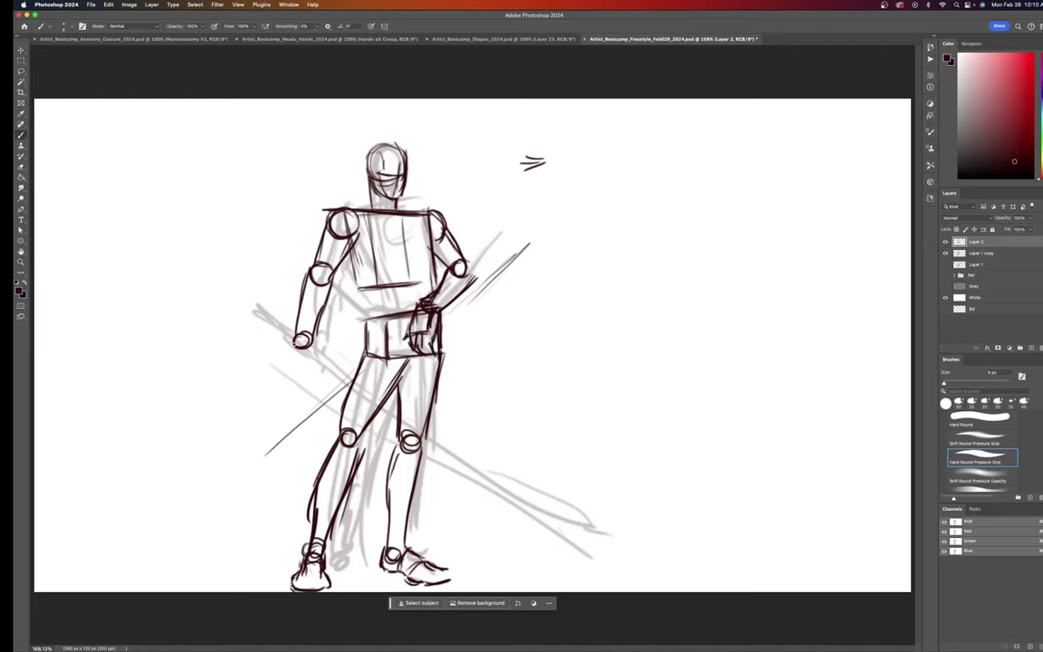
left_click_drag(294, 341, 285, 359)
mouse_move(289, 365)
left_mouse_down()
mouse_move(319, 362)
mouse_move(314, 353)
mouse_move(316, 372)
mouse_move(286, 369)
left_mouse_up()
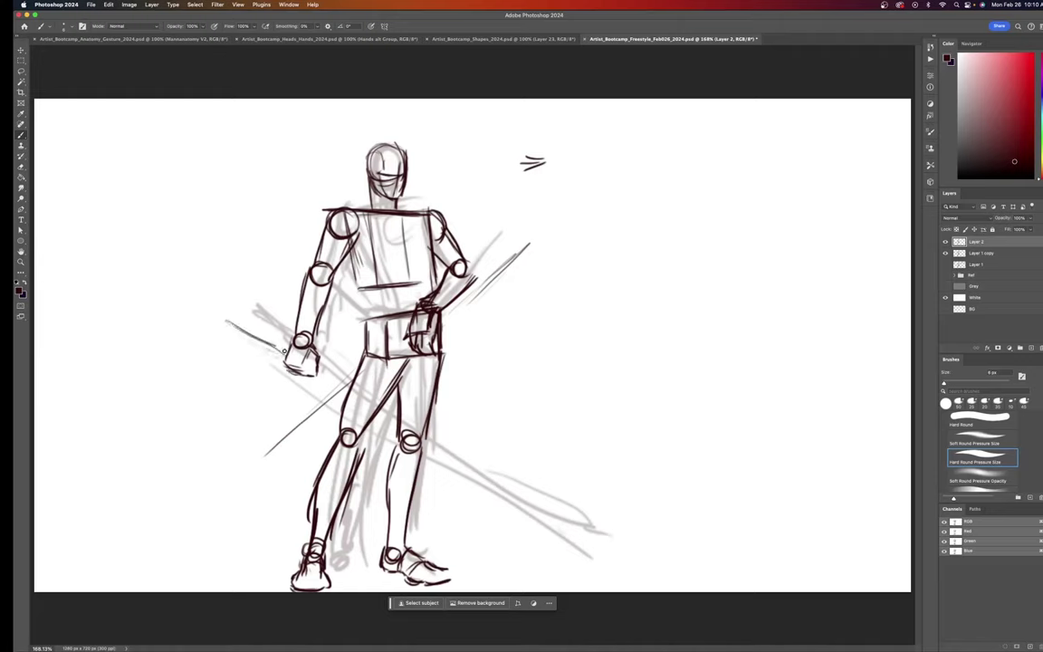
- Draw the sword through the lowered fist, with a long, gently curved blade extending diagonally behind the legs to a pointed tip
left_click_drag(208, 308, 396, 388)
left_click_drag(321, 373, 525, 458)
mouse_move(346, 390)
left_mouse_down()
mouse_move(459, 443)
mouse_move(628, 498)
left_mouse_up()
left_click_drag(528, 470, 640, 514)
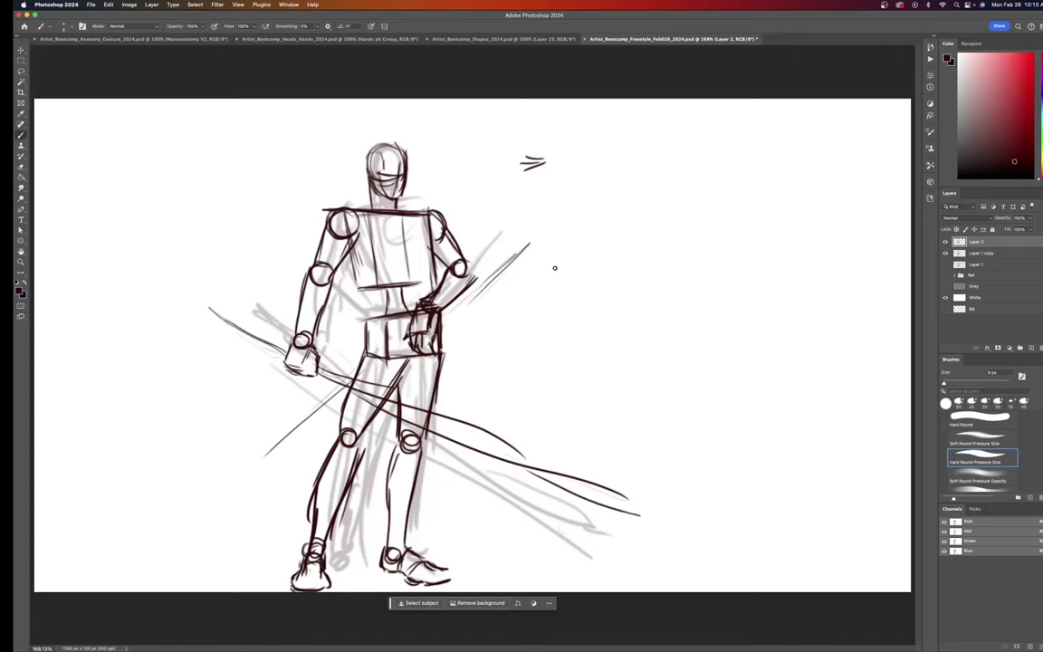
- Lasso the head, scale it up to about 110%, and clear the selection
key("m")
mouse_move(403, 137)
left_mouse_down()
mouse_move(353, 163)
mouse_move(374, 209)
mouse_move(415, 188)
mouse_move(404, 138)
left_mouse_up()
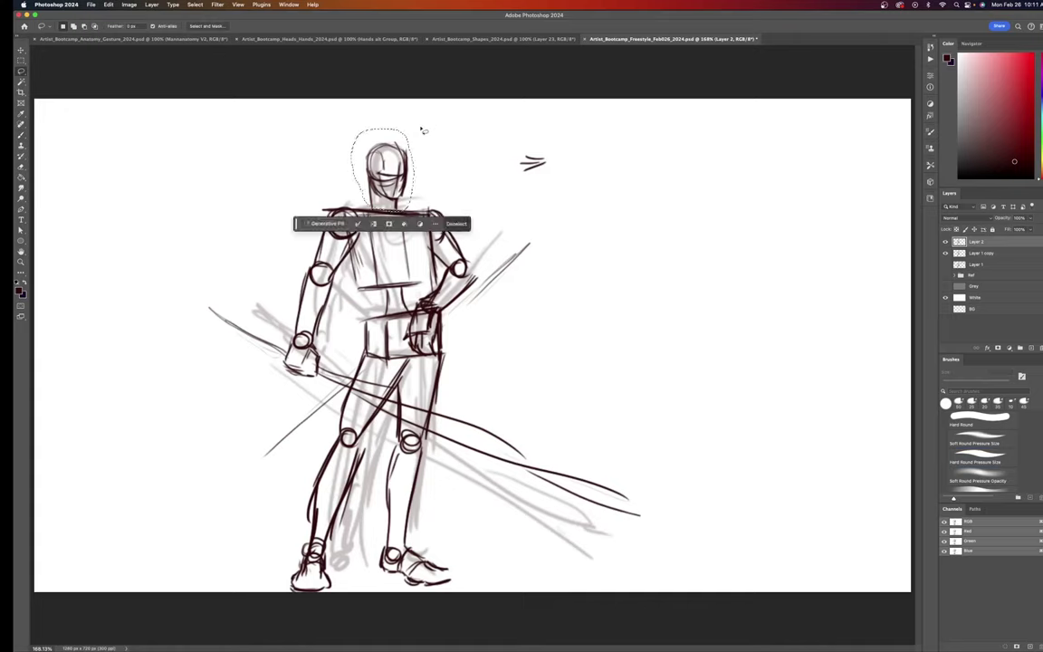
key("super+t")
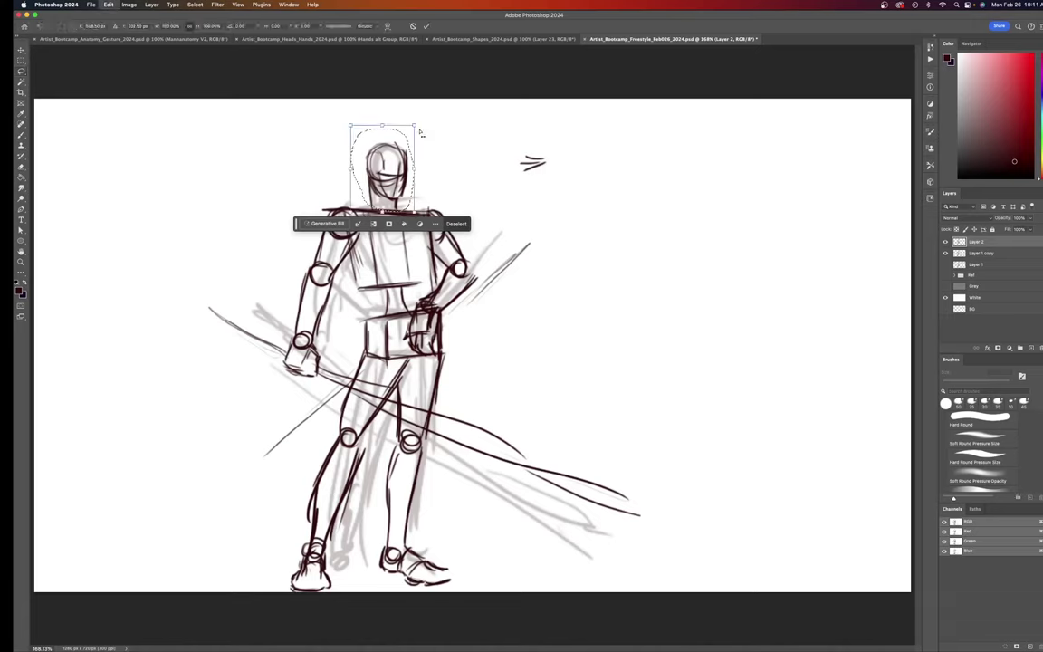
left_click_drag(418, 131, 422, 116)
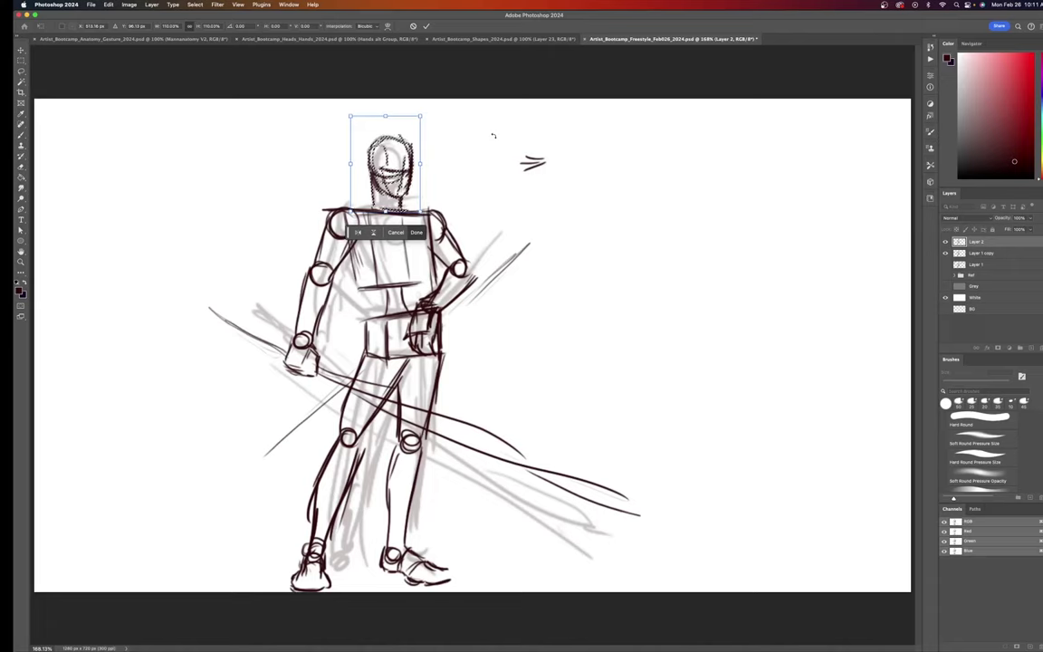
key("Return")
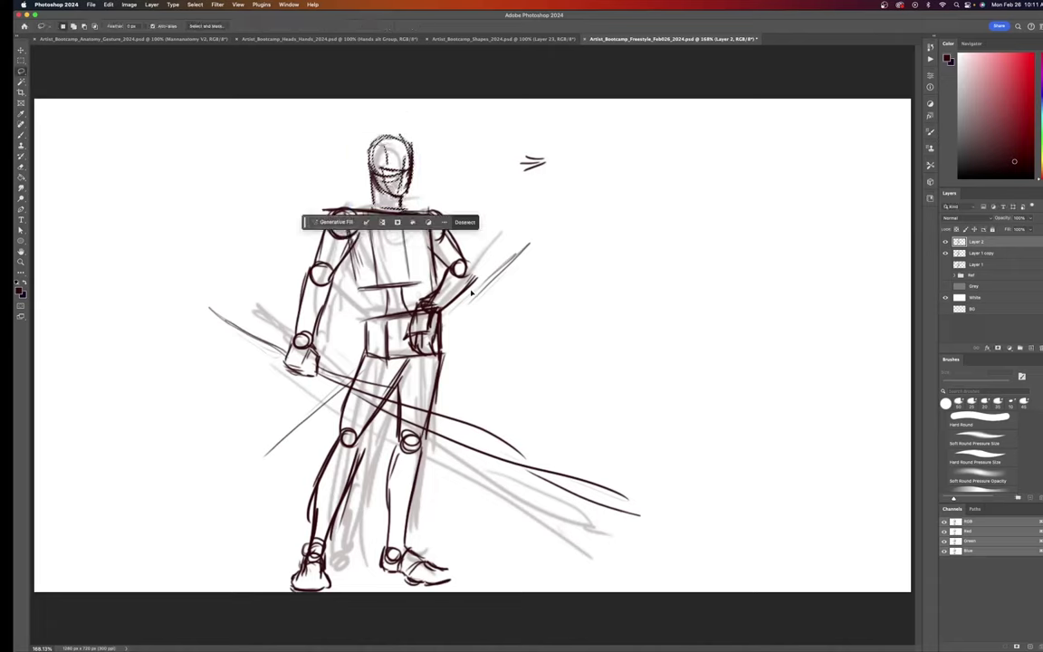
key("super+d")
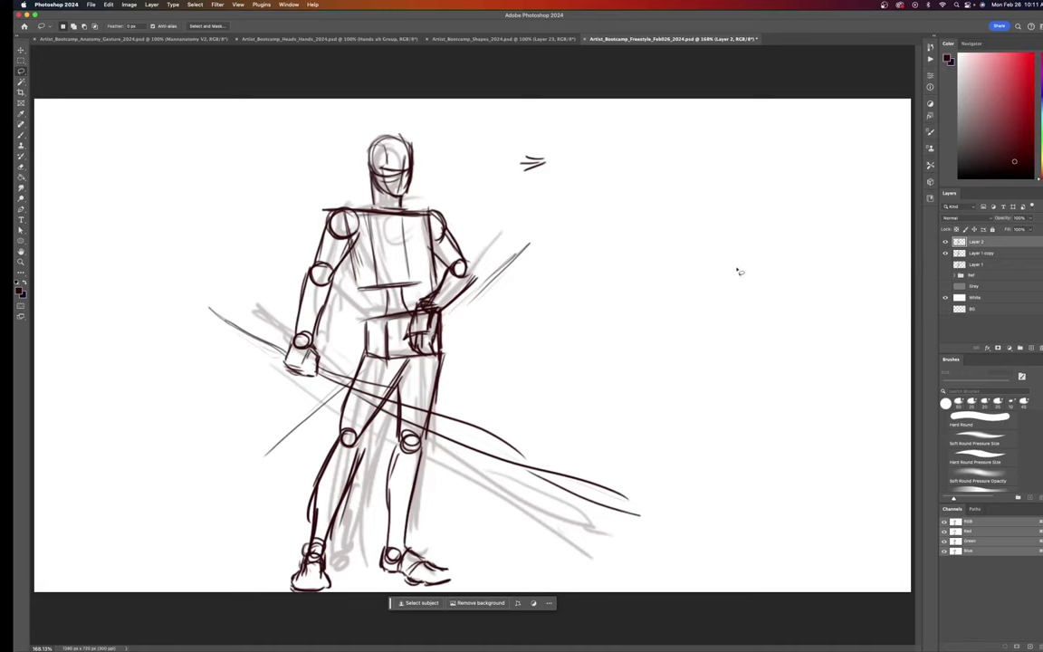
- Lower Layer 2's opacity to 50%, compare it with the underlying gesture, and add a new layer above it
key("v")
key("5")
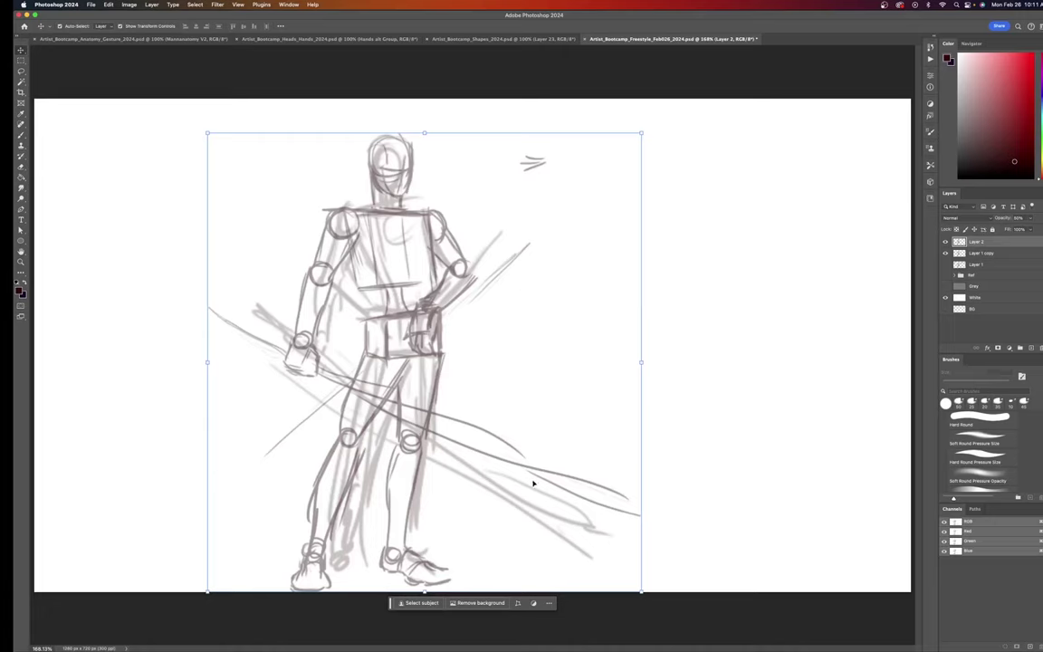
left_click(945, 242)
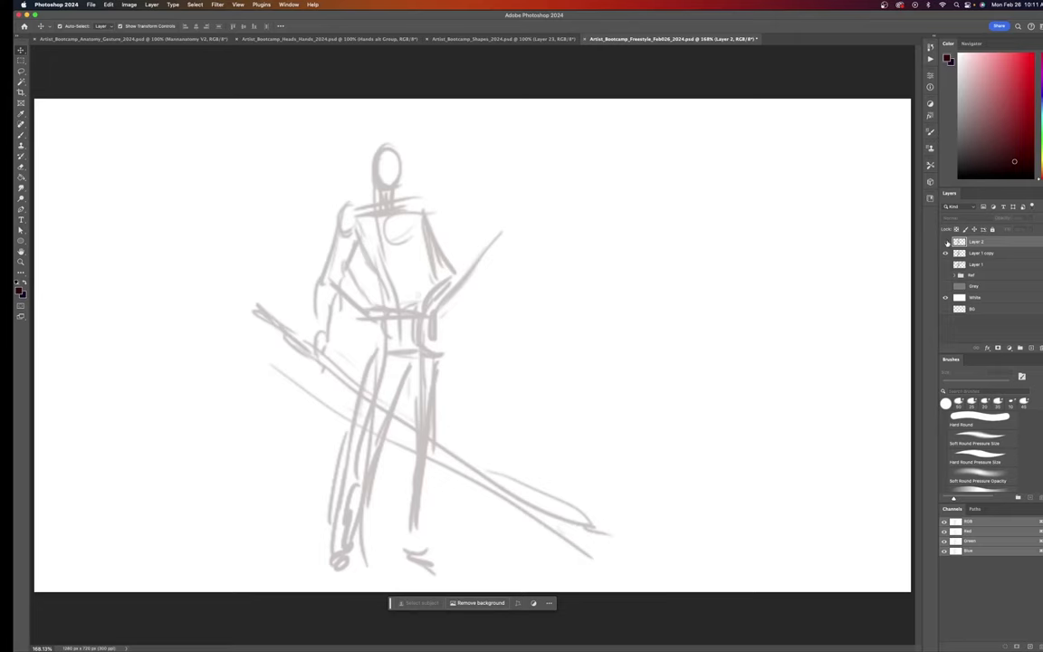
left_click(945, 242)
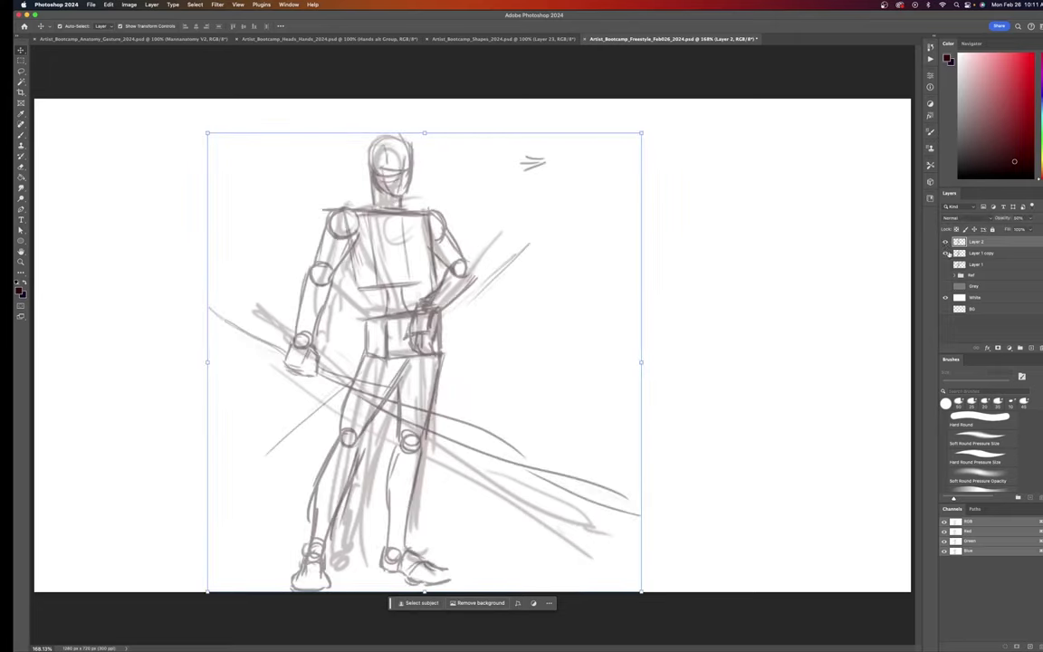
left_click(1031, 349)
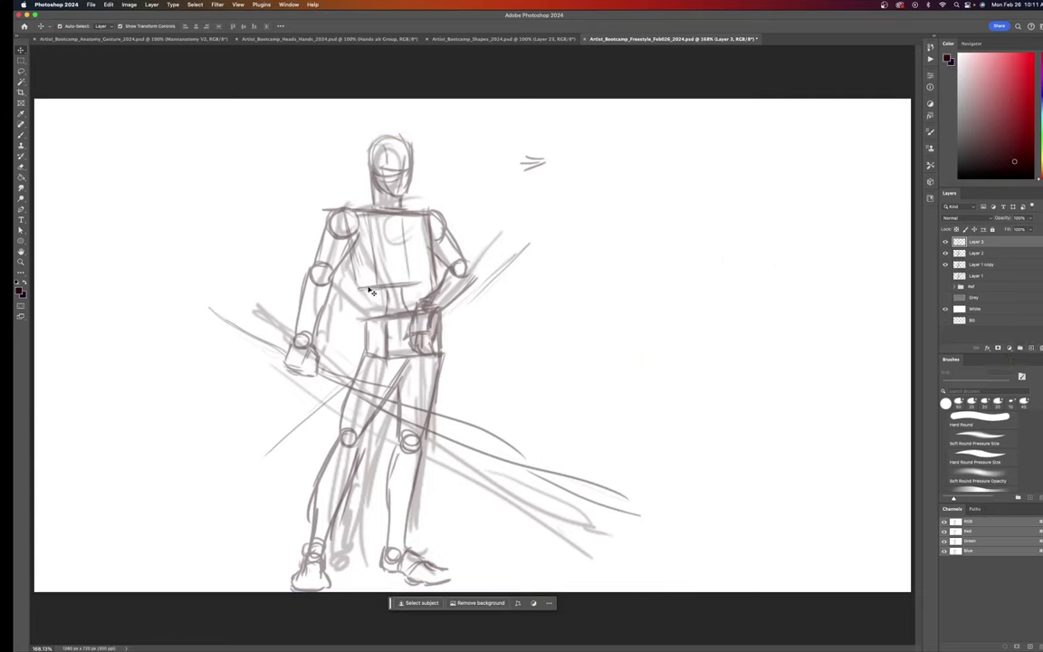
- Outline the trapezius slopes, both shoulders and the lowered upper arm with a dark navy brush on the new layer
key("b")
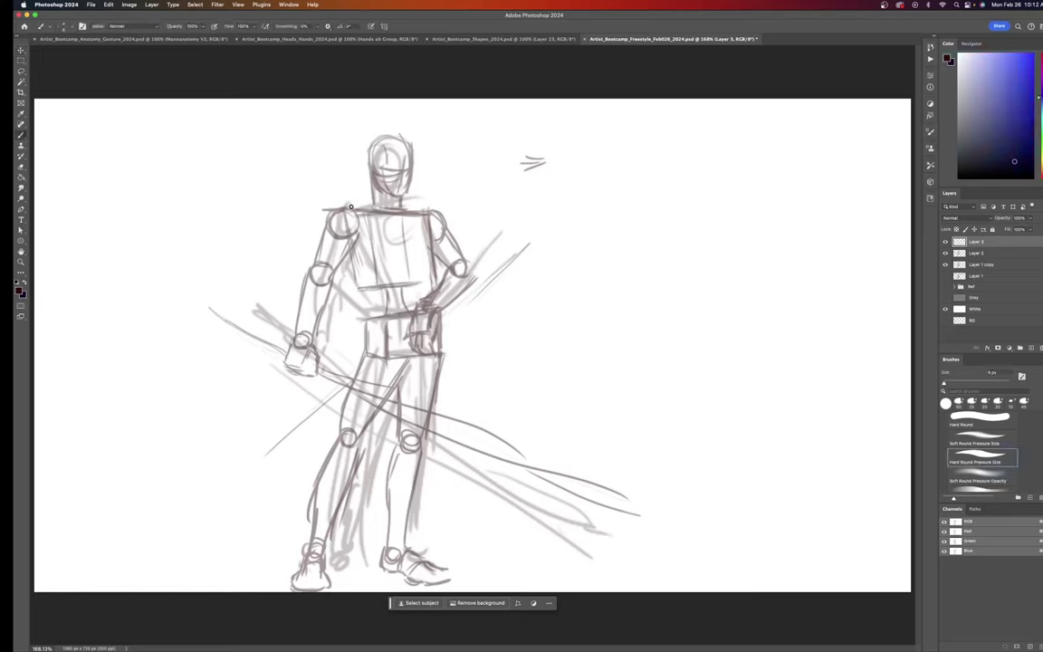
left_click_drag(345, 209, 369, 201)
left_click_drag(402, 202, 431, 209)
left_click_drag(336, 206, 330, 239)
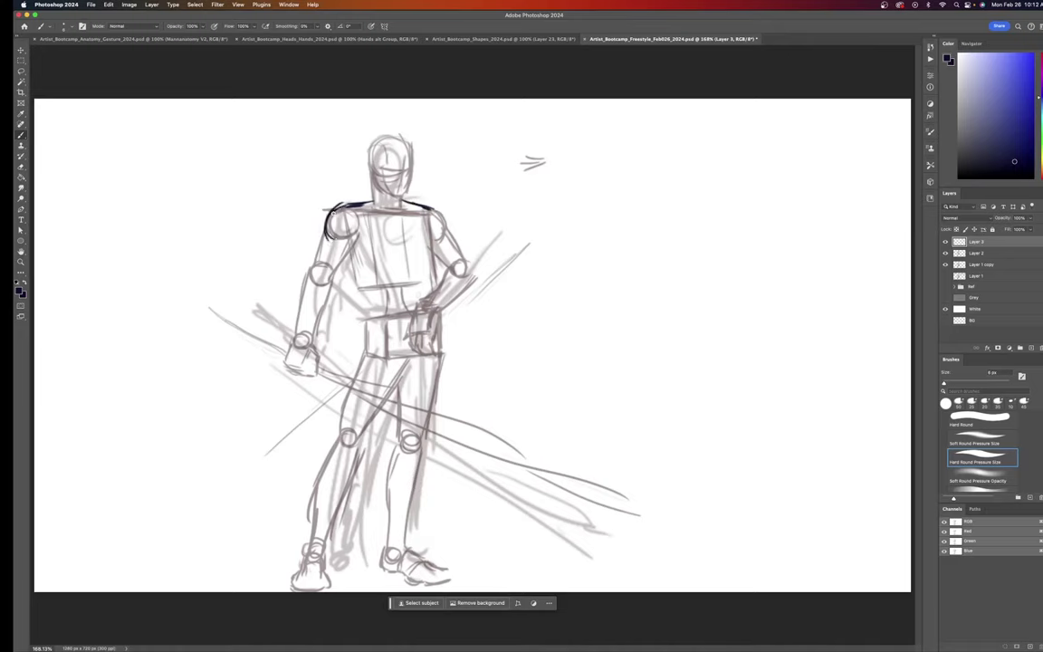
left_click_drag(433, 206, 451, 239)
mouse_move(351, 246)
left_mouse_down()
mouse_move(336, 280)
mouse_move(326, 225)
mouse_move(305, 271)
left_mouse_up()
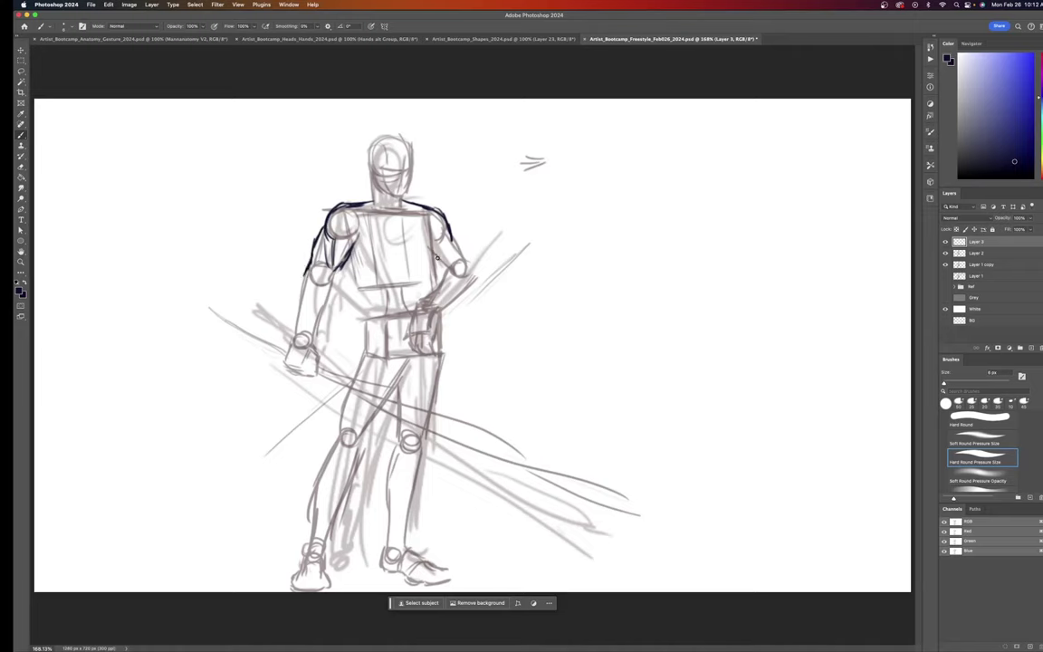
- Draw the bent arm's muscle contours from the upper arm around the elbow and along the forearm to the hip
mouse_move(434, 254)
left_mouse_down()
mouse_move(444, 268)
mouse_move(463, 249)
mouse_move(472, 266)
left_mouse_up()
left_click_drag(445, 271, 439, 285)
mouse_move(472, 270)
left_mouse_down()
mouse_move(479, 278)
mouse_move(460, 301)
mouse_move(432, 310)
left_mouse_up()
- Add inner muscle lines to the lowered upper arm and contour its forearm down to the wrist
left_click_drag(323, 237, 322, 260)
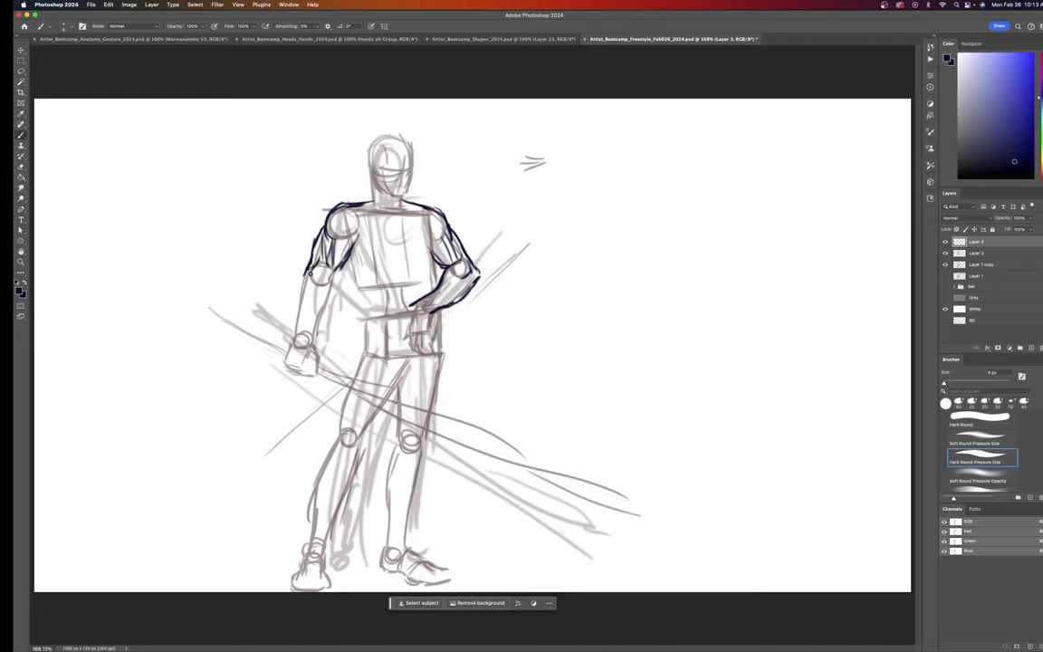
left_click_drag(313, 272, 319, 325)
key("super+z")
left_click_drag(323, 313, 317, 342)
left_click_drag(308, 271, 302, 293)
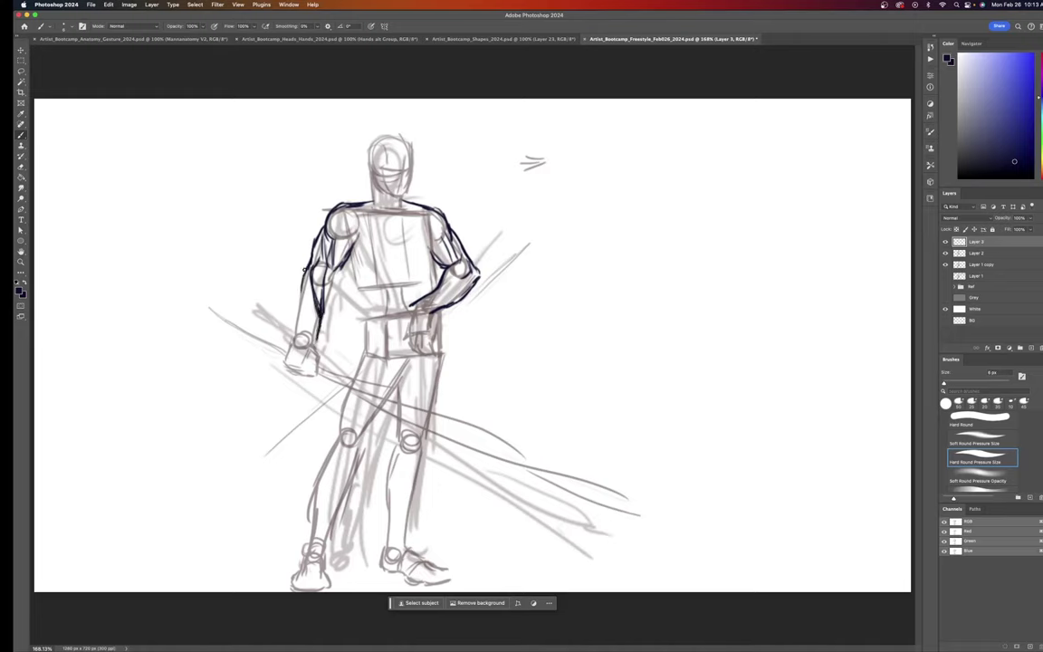
left_click_drag(313, 237, 298, 317)
mouse_move(303, 240)
left_mouse_down()
mouse_move(286, 308)
mouse_move(316, 349)
left_mouse_up()
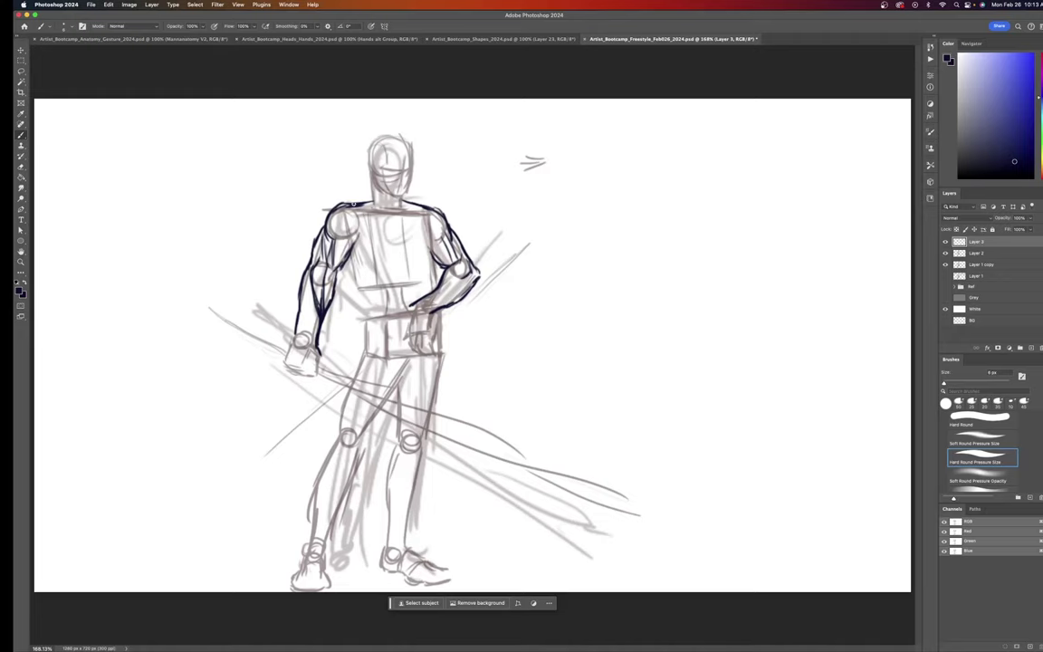
- Draw the neck sides, collarbones and start of the sternum line, and contour the ribcage's outer side down to the waist
left_click_drag(354, 203, 428, 206)
left_click_drag(370, 178, 369, 198)
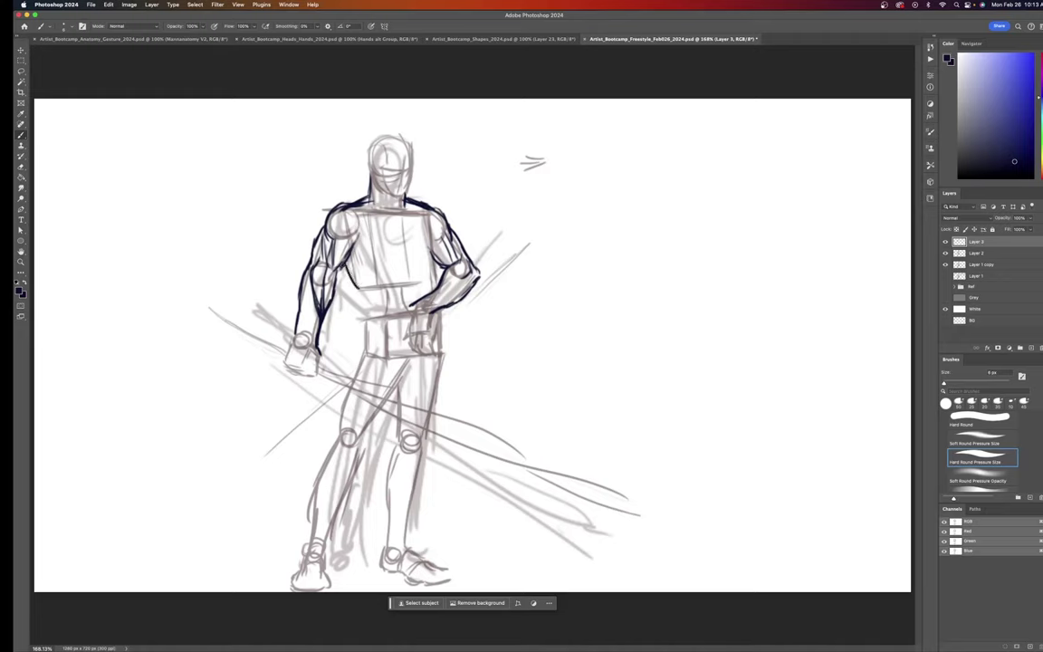
left_click_drag(342, 264, 362, 297)
left_click_drag(359, 213, 415, 217)
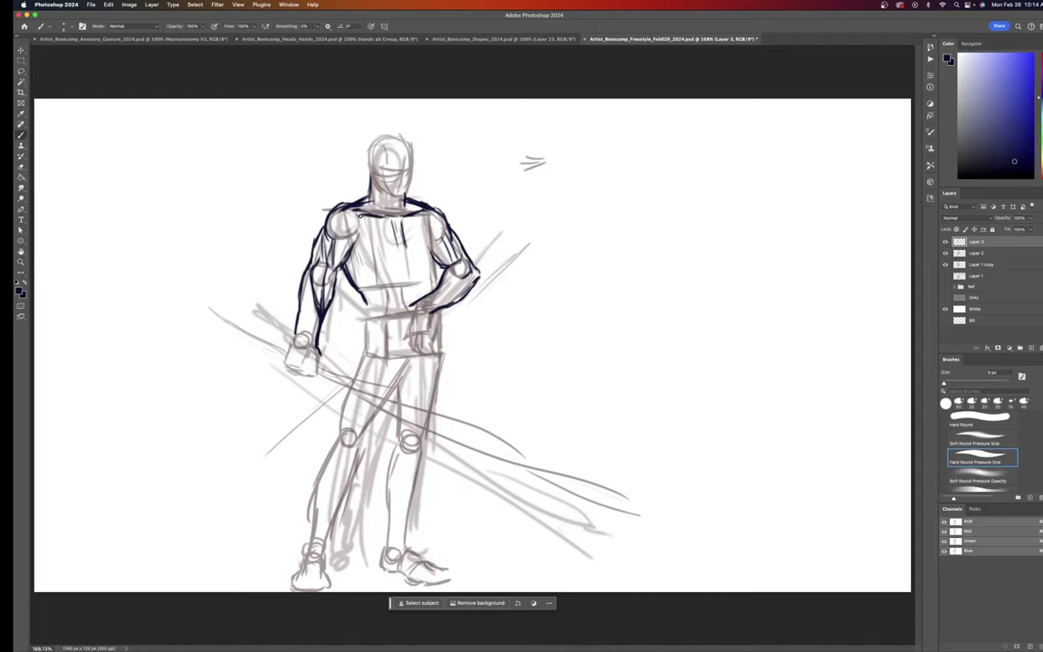
- Define both pectoral muscles with curved lower edges and sketch the upper abdominal lines beneath them
left_click_drag(362, 216, 391, 221)
left_click_drag(398, 244, 376, 255)
left_click_drag(399, 254, 360, 249)
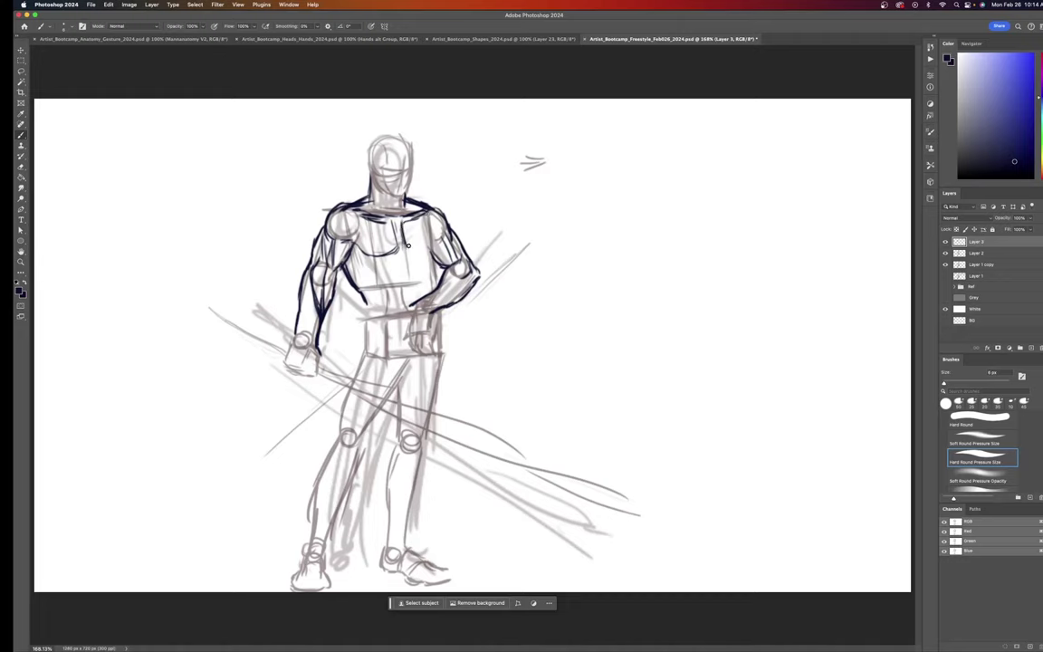
left_click_drag(404, 248, 432, 252)
left_click_drag(393, 262, 416, 260)
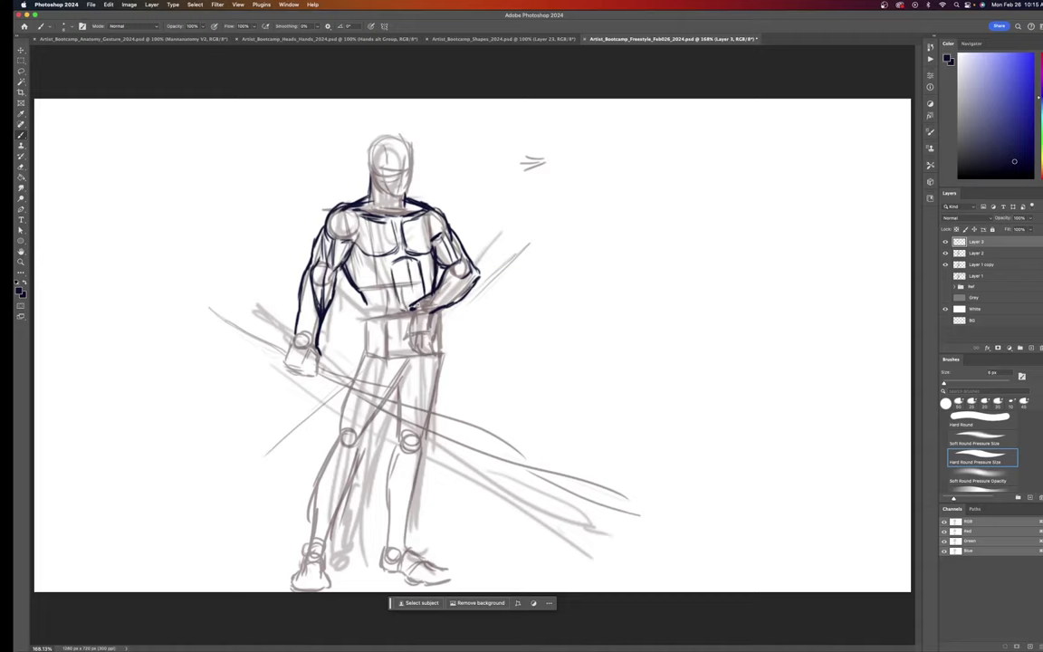
- Sketch the lower-abdomen lines converging into the pelvis and contour the outer hips on both sides
mouse_move(406, 326)
left_mouse_down()
mouse_move(411, 353)
mouse_move(423, 344)
mouse_move(404, 339)
mouse_move(412, 354)
left_mouse_up()
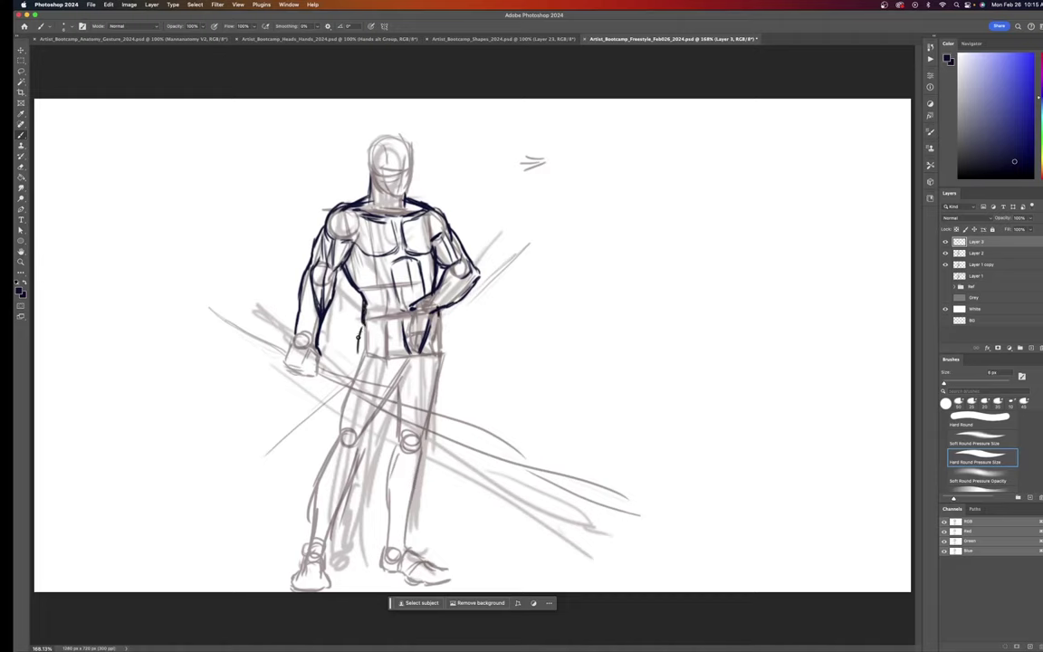
left_click_drag(356, 341, 359, 365)
left_click_drag(443, 319, 443, 355)
- Draw the crotch and inner-thigh lines on both legs, adding the muscle strips that run down from the hips
left_click_drag(411, 368, 388, 398)
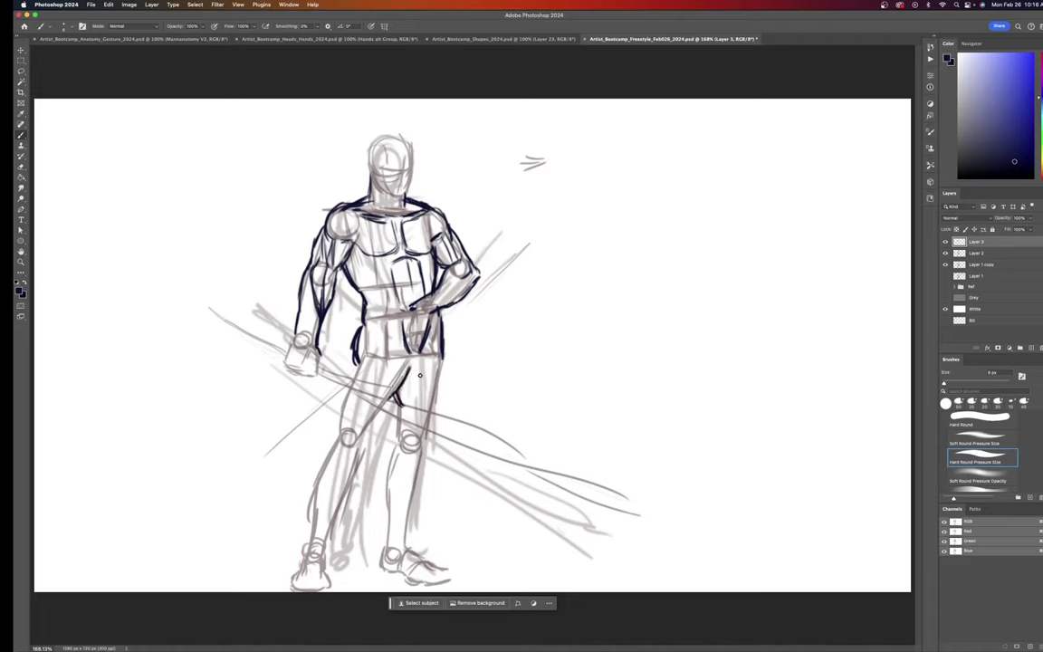
mouse_move(403, 402)
left_mouse_down()
mouse_move(427, 368)
mouse_move(415, 389)
left_mouse_up()
left_click_drag(408, 369, 385, 402)
mouse_move(379, 343)
left_mouse_down()
mouse_move(377, 417)
mouse_move(373, 327)
mouse_move(380, 423)
left_mouse_up()
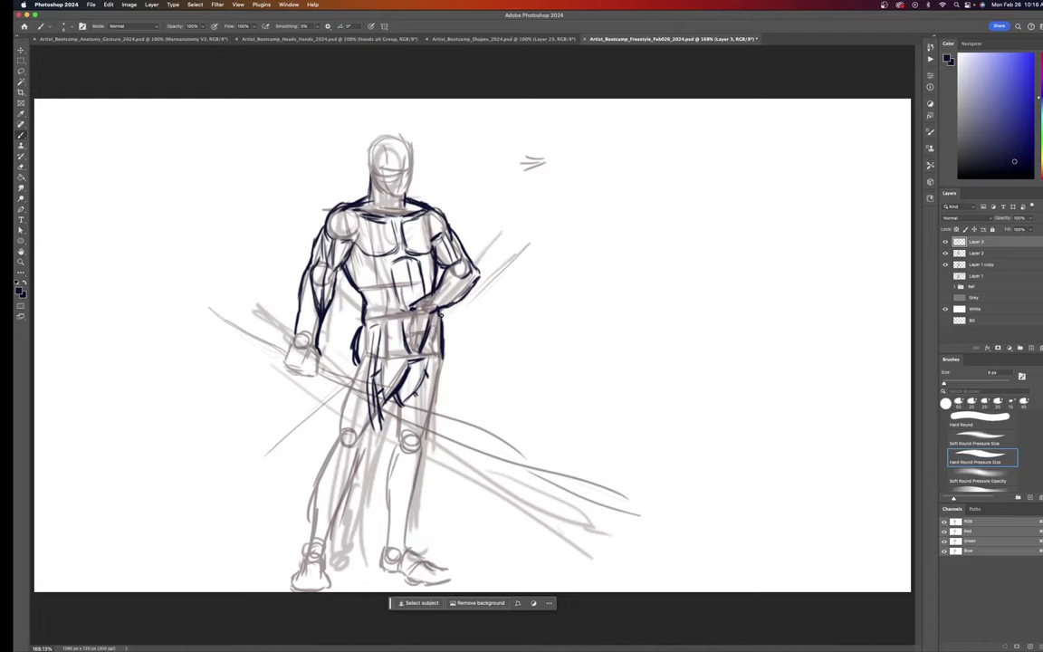
- Define the front and outer thigh muscles on both legs, tapering the strokes down toward the knees
mouse_move(436, 326)
left_mouse_down()
mouse_move(425, 387)
mouse_move(395, 429)
left_mouse_up()
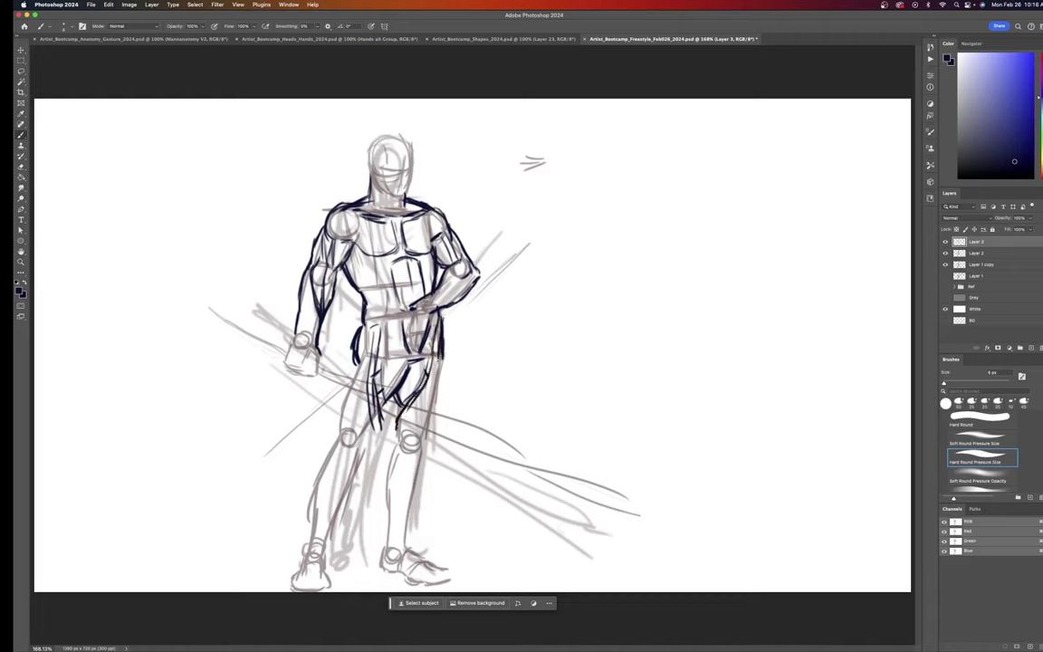
mouse_move(438, 351)
left_mouse_down()
mouse_move(419, 407)
mouse_move(395, 437)
mouse_move(383, 423)
mouse_move(370, 445)
mouse_move(397, 400)
left_mouse_up()
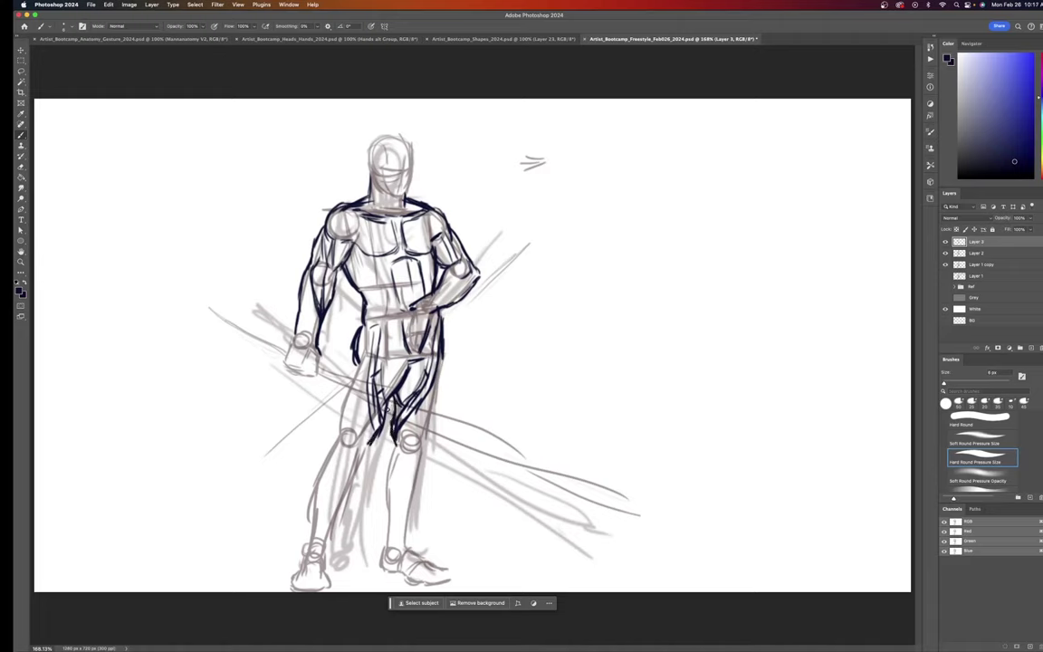
left_click_drag(363, 378, 354, 416)
mouse_move(437, 370)
left_mouse_down()
mouse_move(434, 404)
mouse_move(419, 426)
left_mouse_up()
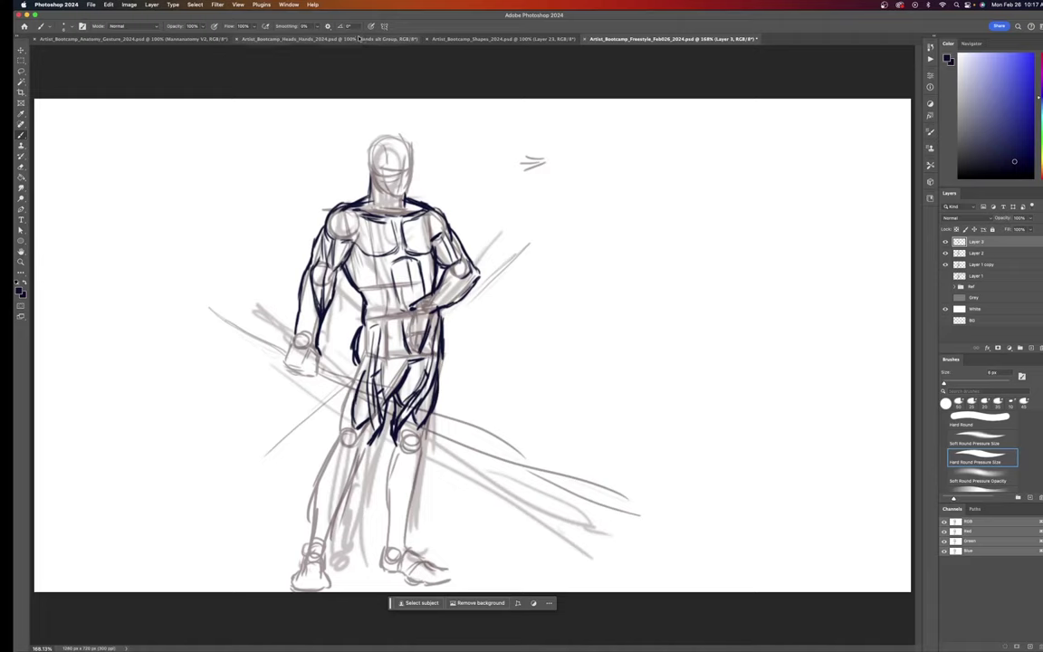
- Open the Artist_Bootcamp_Anatomy_Gesture_2024 document and enlarge the labelled muscle chart to study the leg muscles
left_click(480, 39)
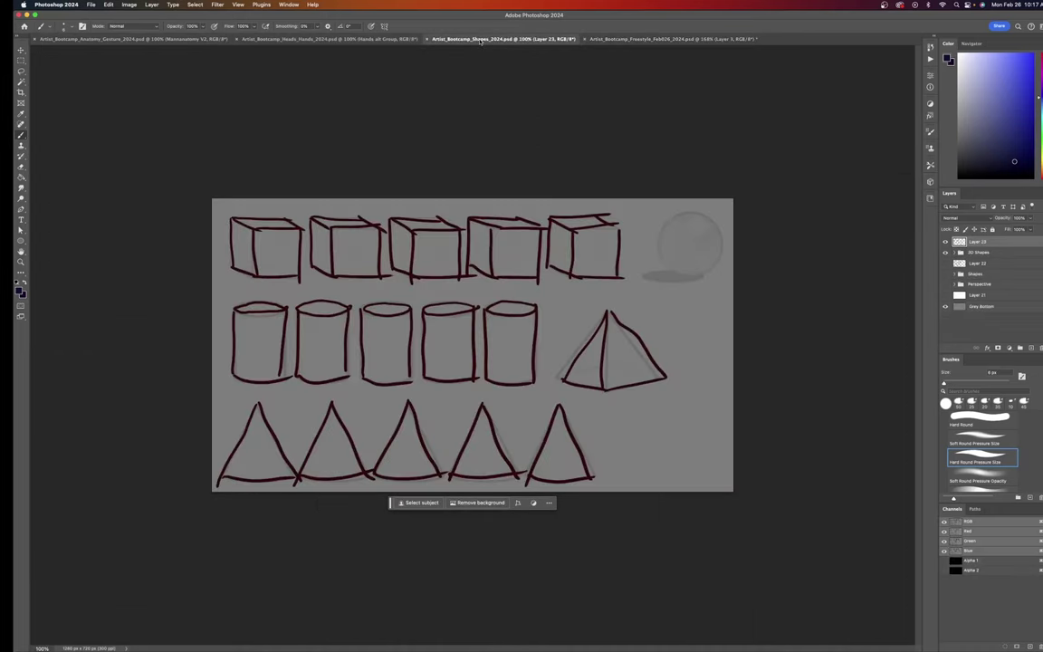
left_click(307, 39)
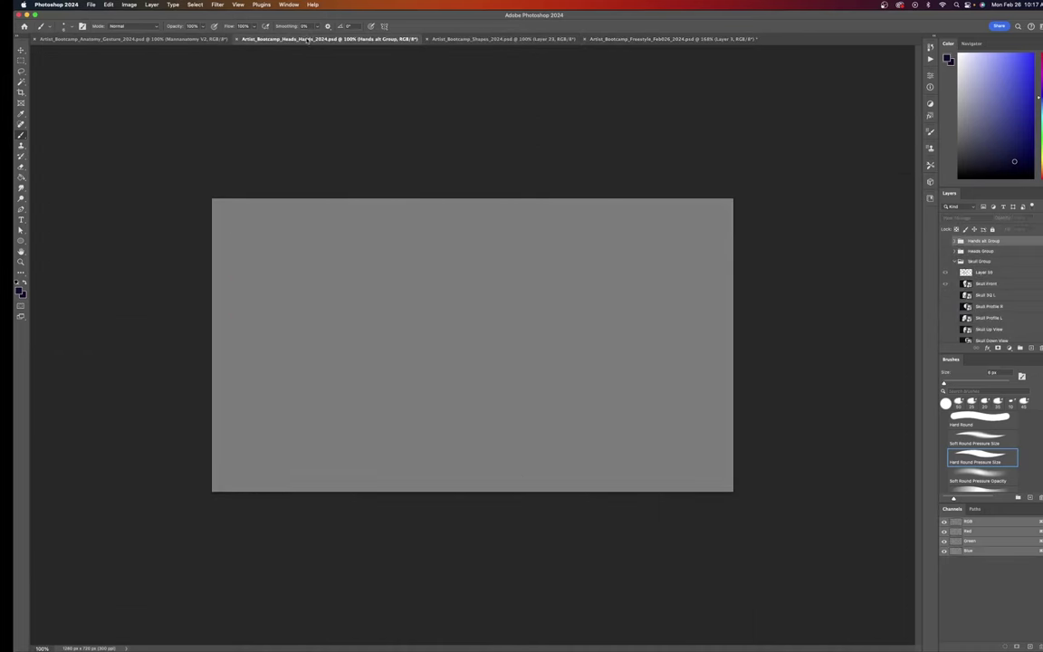
left_click(192, 39)
key("z")
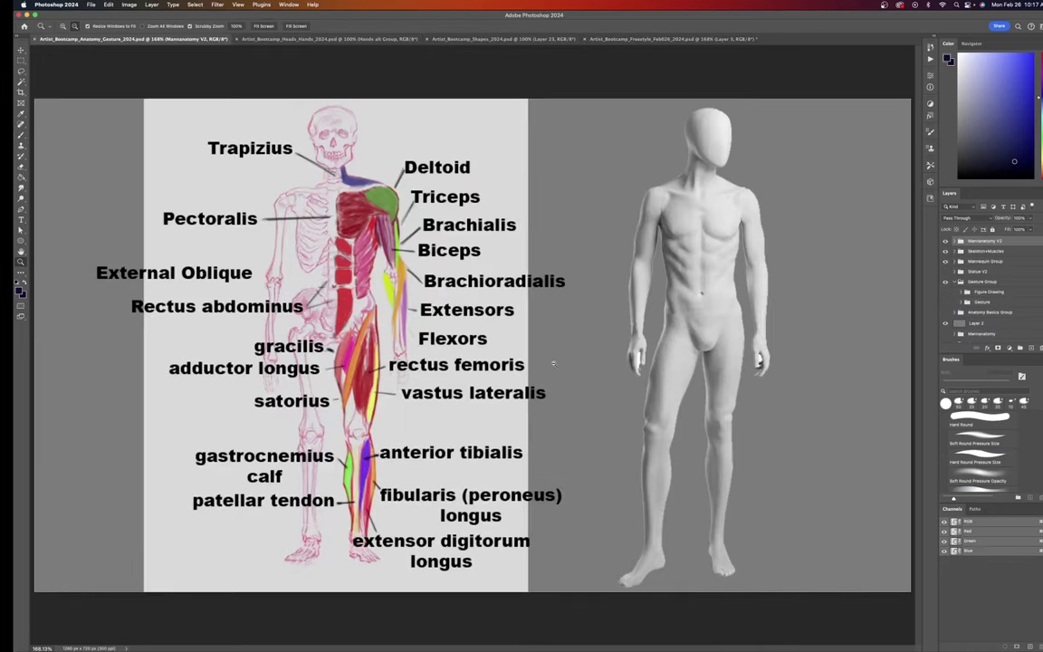
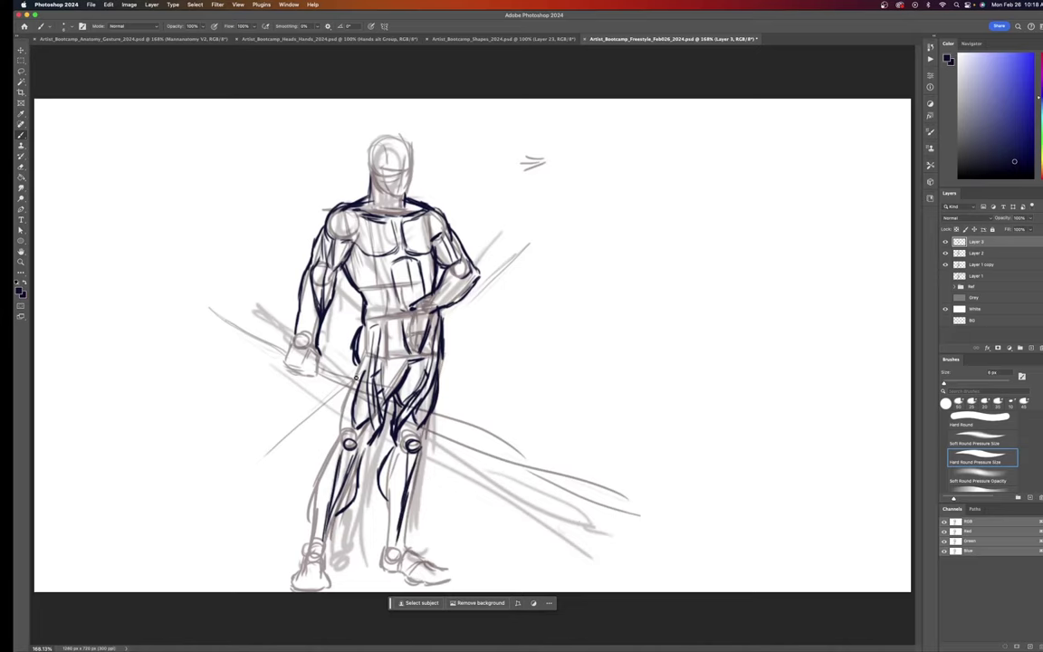
- Contour the outer thigh and build up the calf and shin lines to the ankle, checking them against the anatomy chart
left_click_drag(357, 366, 345, 402)
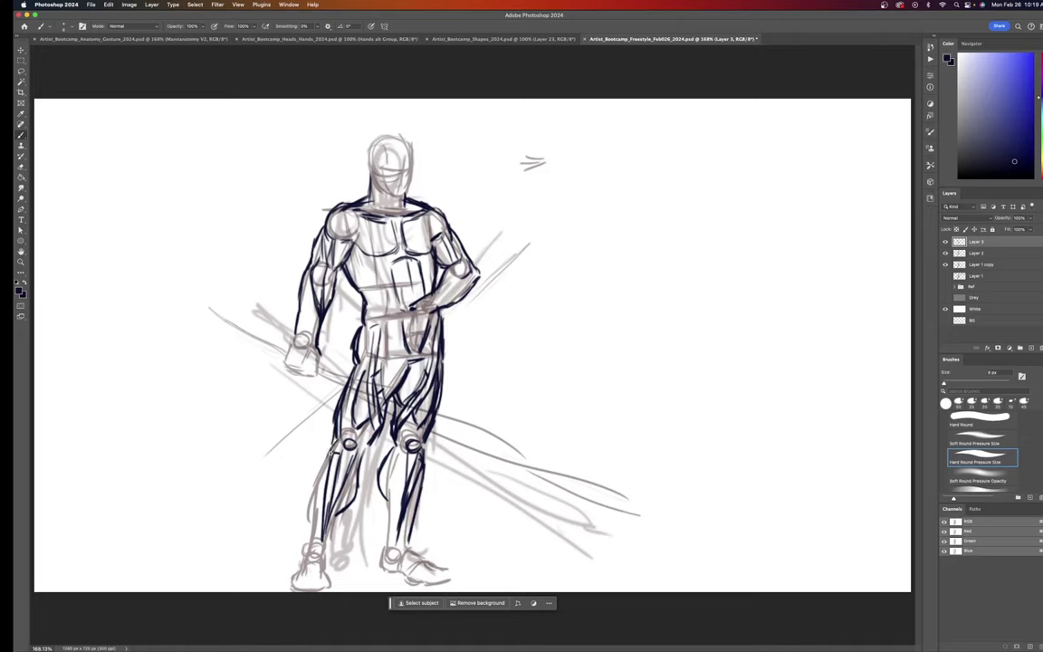
left_click_drag(320, 472, 313, 507)
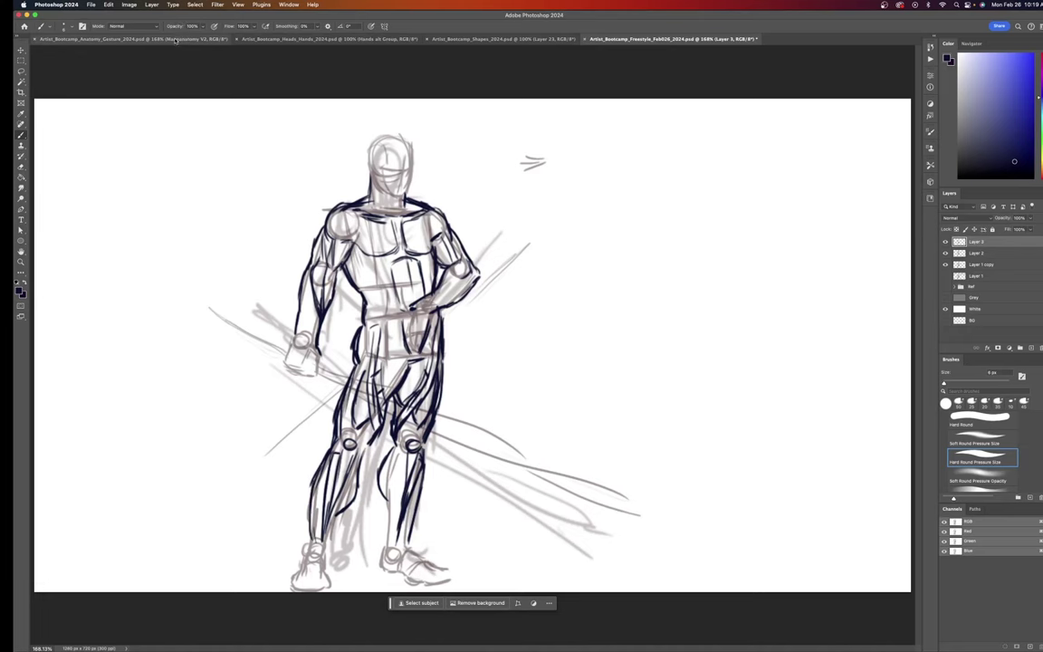
left_click(176, 40)
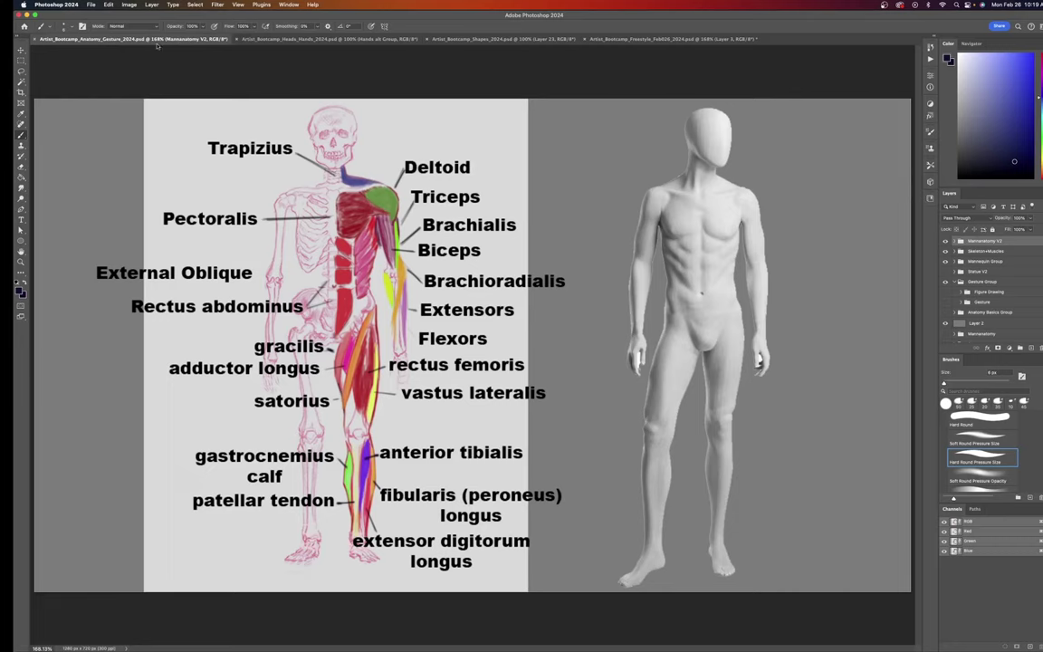
left_click(634, 39)
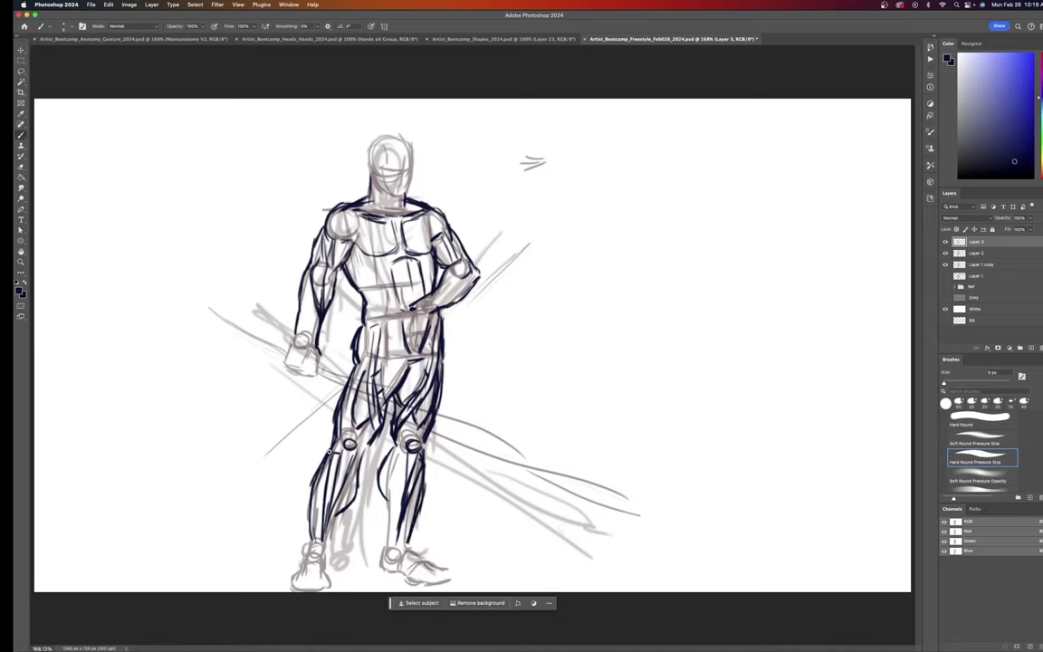
mouse_move(316, 476)
left_mouse_down()
mouse_move(308, 527)
mouse_move(313, 486)
mouse_move(311, 510)
mouse_move(312, 542)
left_mouse_up()
left_click_drag(319, 502, 311, 553)
left_click_drag(321, 498, 321, 546)
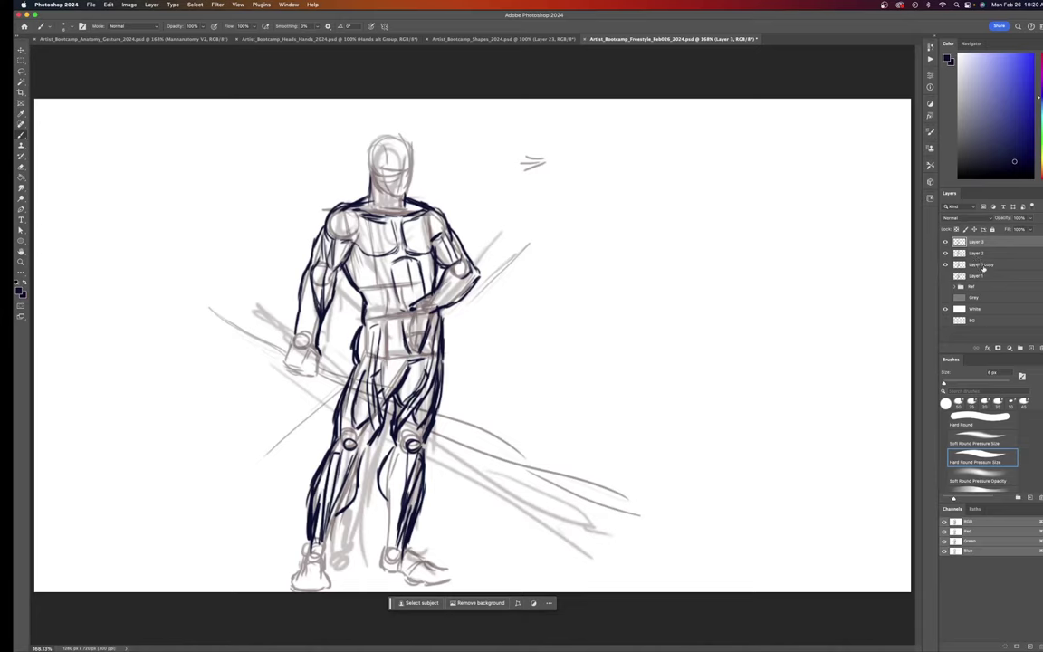
- Select Layer 3, Layer 2 and Layer 1 copy together and shift the whole figure slightly upward on the canvas
left_click(981, 265)
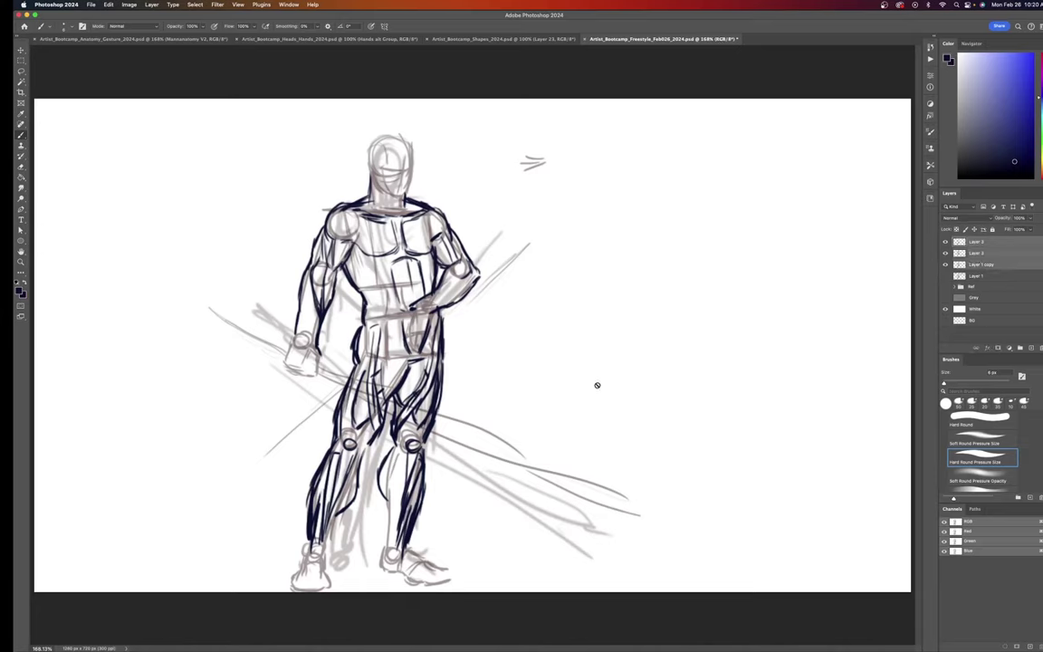
key("l")
mouse_move(457, 127)
left_mouse_down()
mouse_move(338, 123)
mouse_move(250, 199)
mouse_move(164, 306)
mouse_move(183, 444)
mouse_move(221, 529)
mouse_move(280, 600)
mouse_move(547, 590)
mouse_move(669, 546)
mouse_move(681, 430)
mouse_move(580, 290)
mouse_move(556, 228)
mouse_move(508, 189)
mouse_move(474, 136)
mouse_move(416, 111)
left_mouse_up()
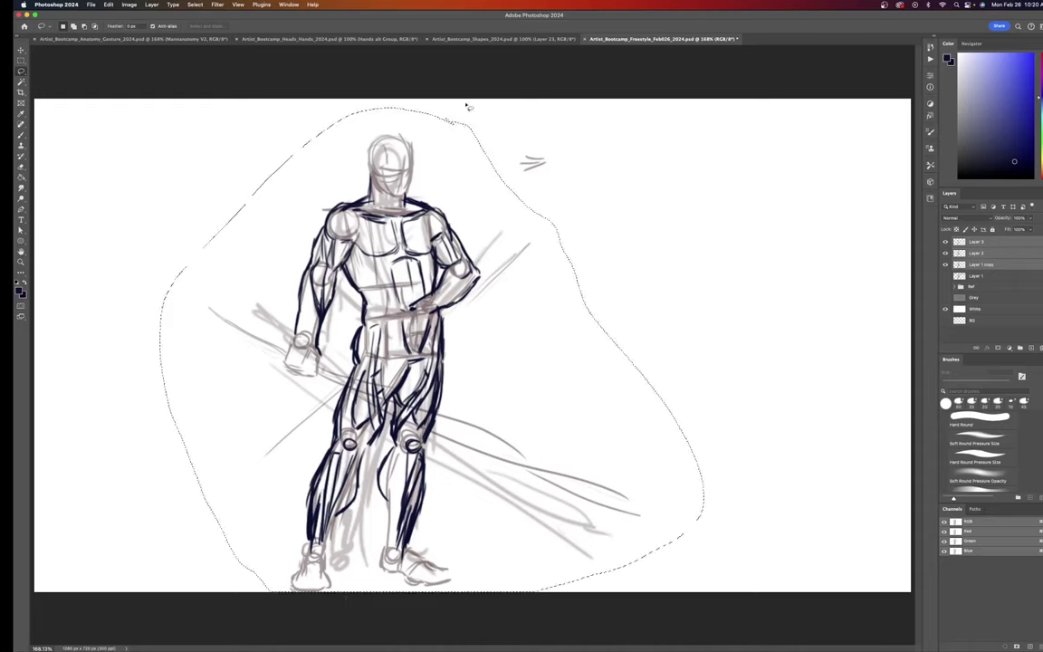
key("super+t")
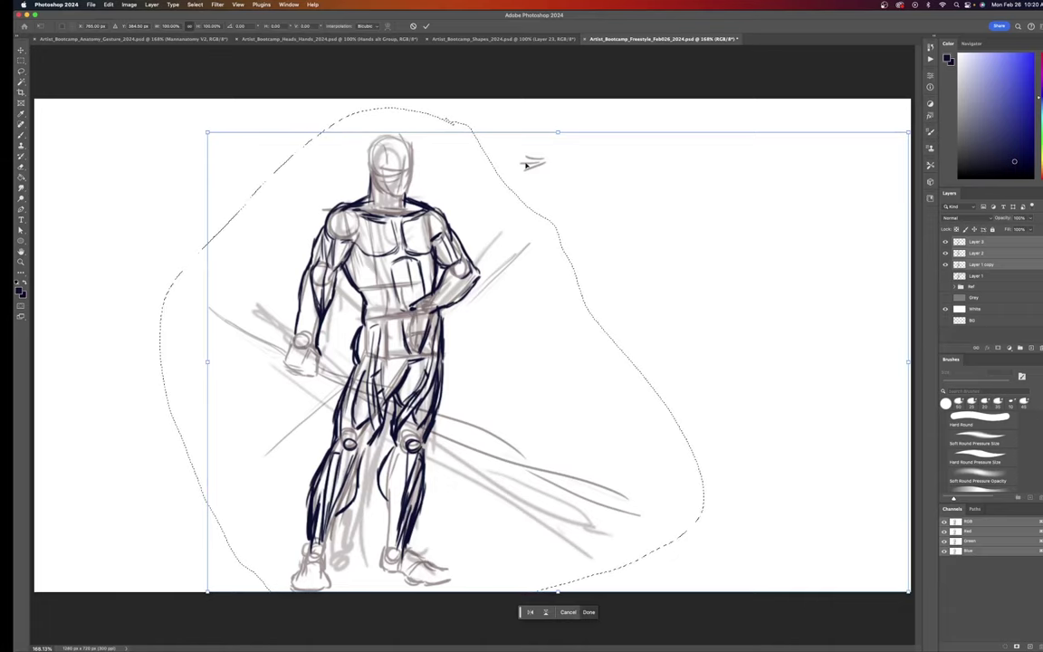
key("Up")
key("Up")
key("Up")
key("Up")
key("Up")
key("Up")
key("Up")
key("Up")
key("Up")
key("Up")
key("Up")
key("Up")
key("Up")
key("Up")
key("Up")
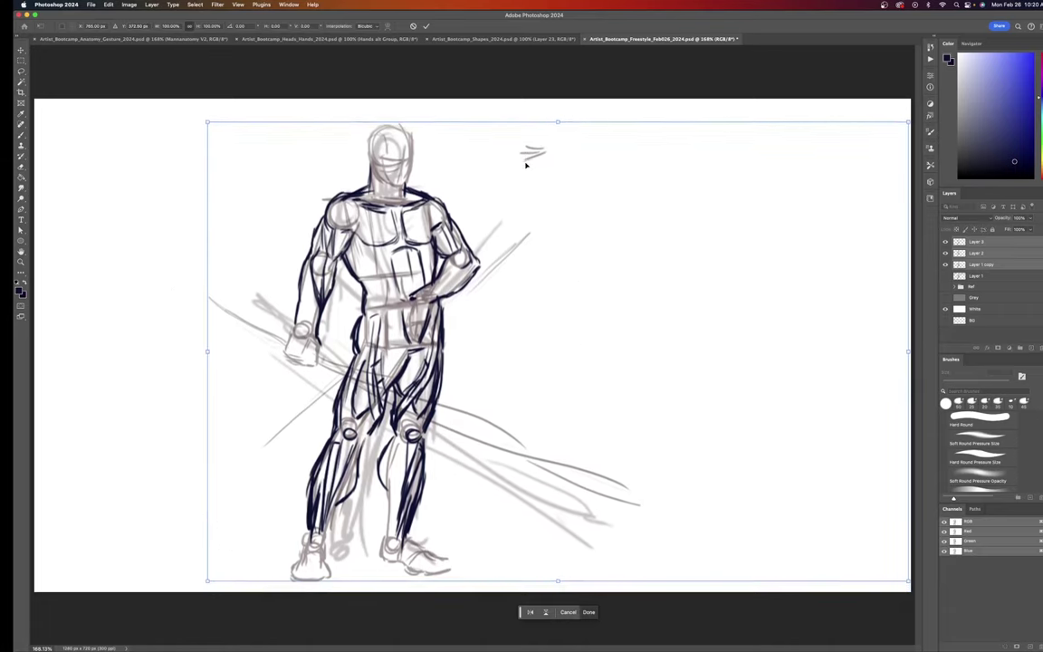
key("Down")
key("Down")
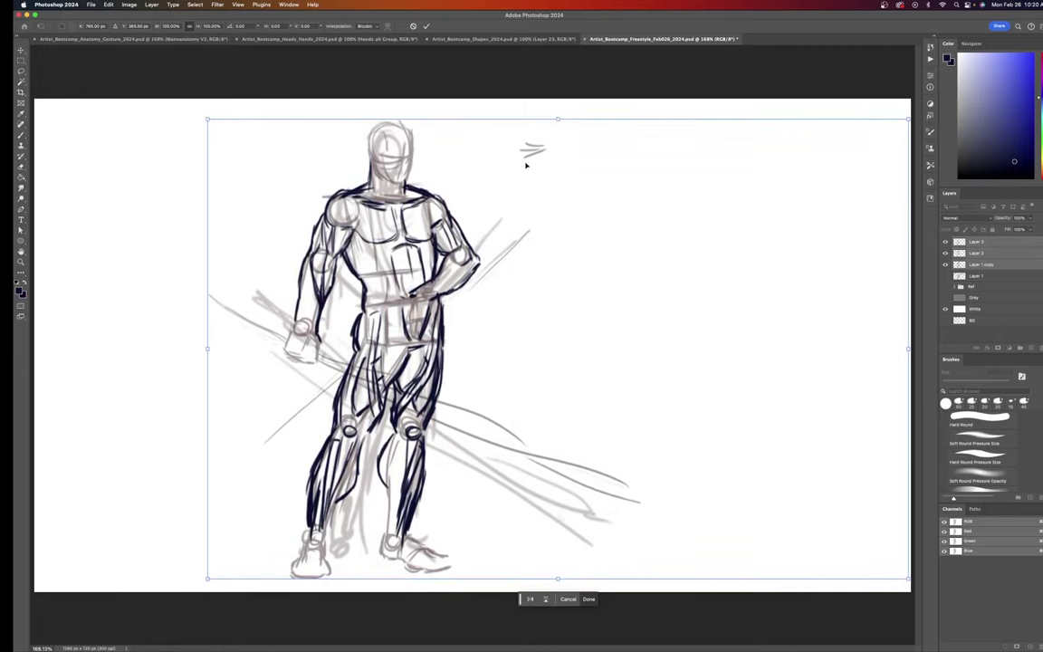
key("Return")
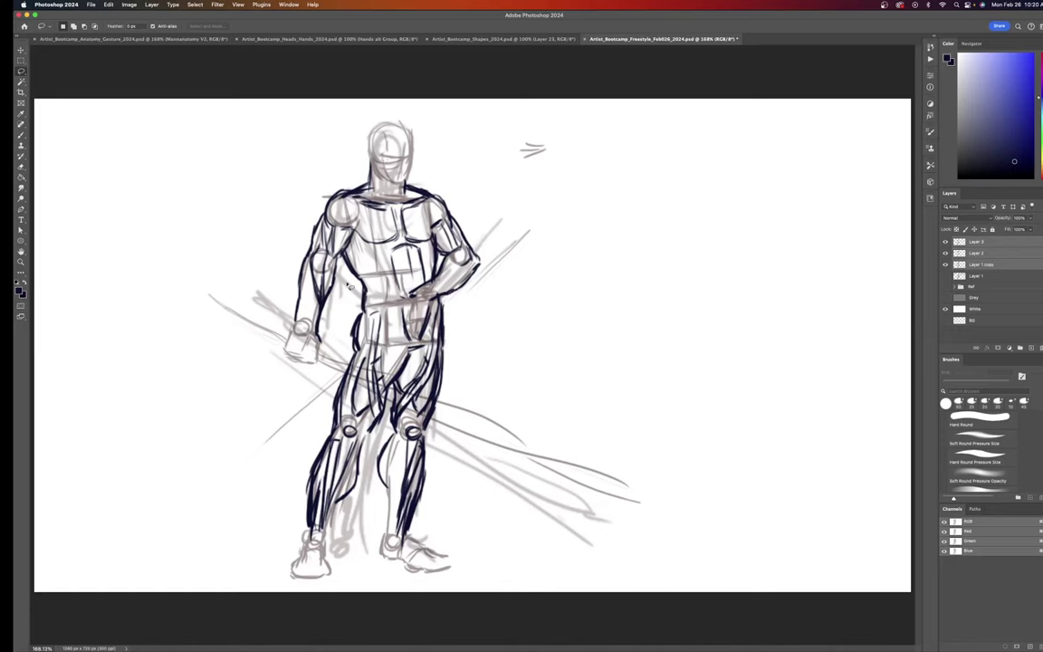
- Draw the outlines of both feet on Layer 3 with the brush, including the soles, ankles and heels
key("b")
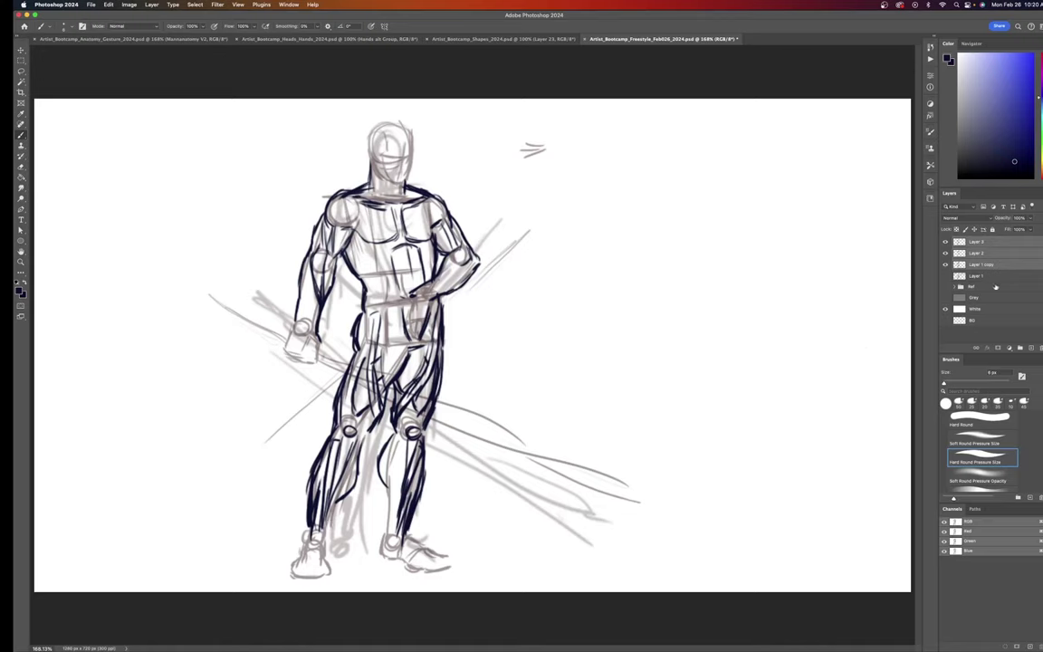
left_click(993, 277)
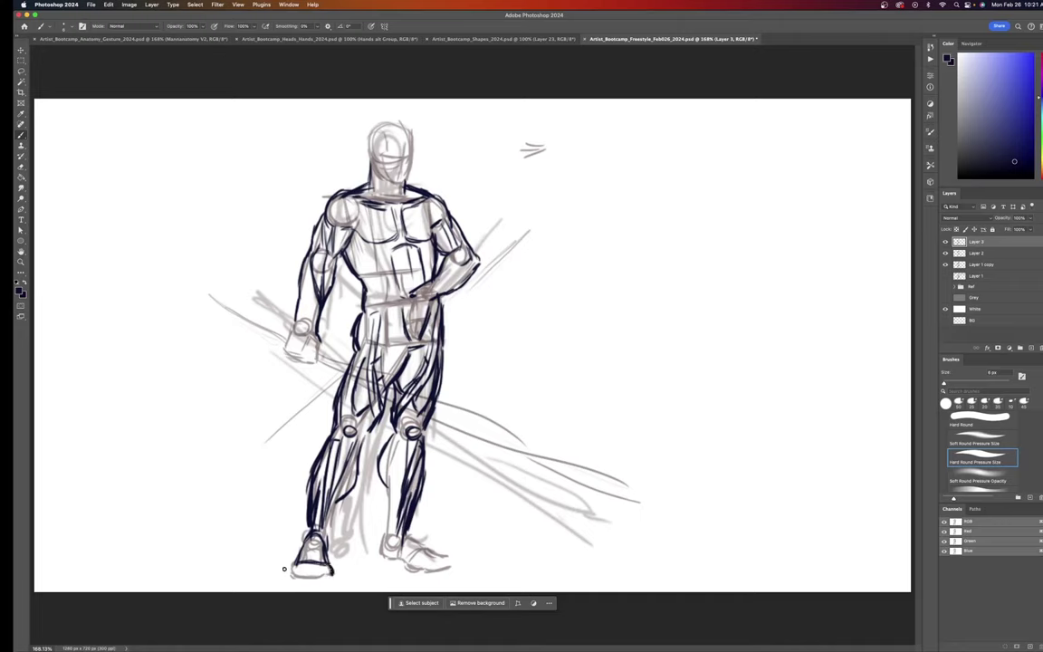
left_click_drag(289, 560, 298, 573)
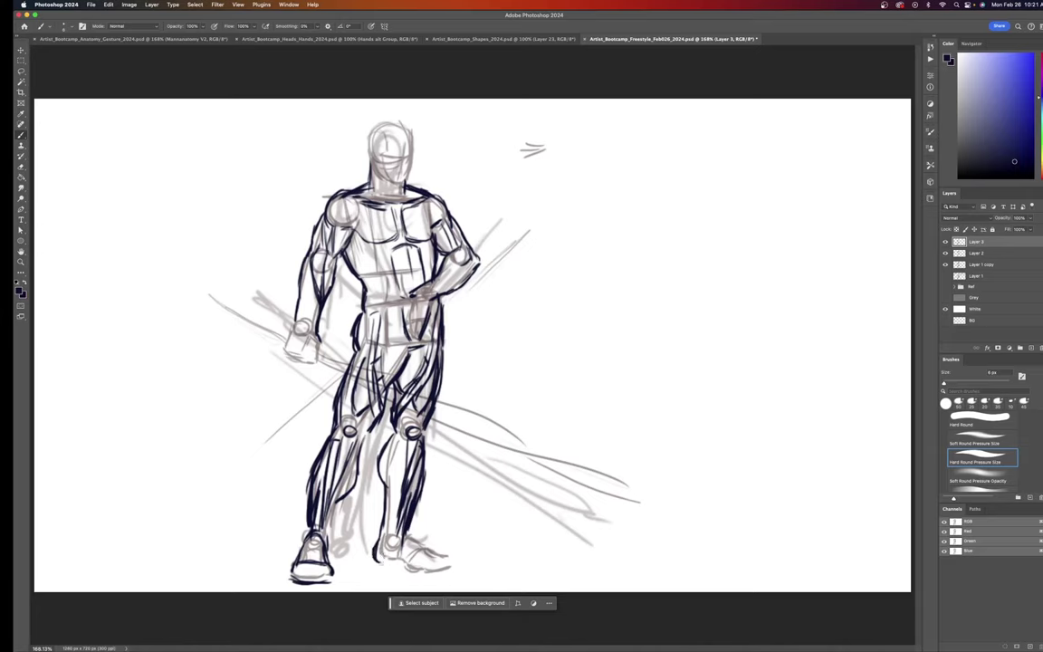
left_click_drag(378, 547, 384, 559)
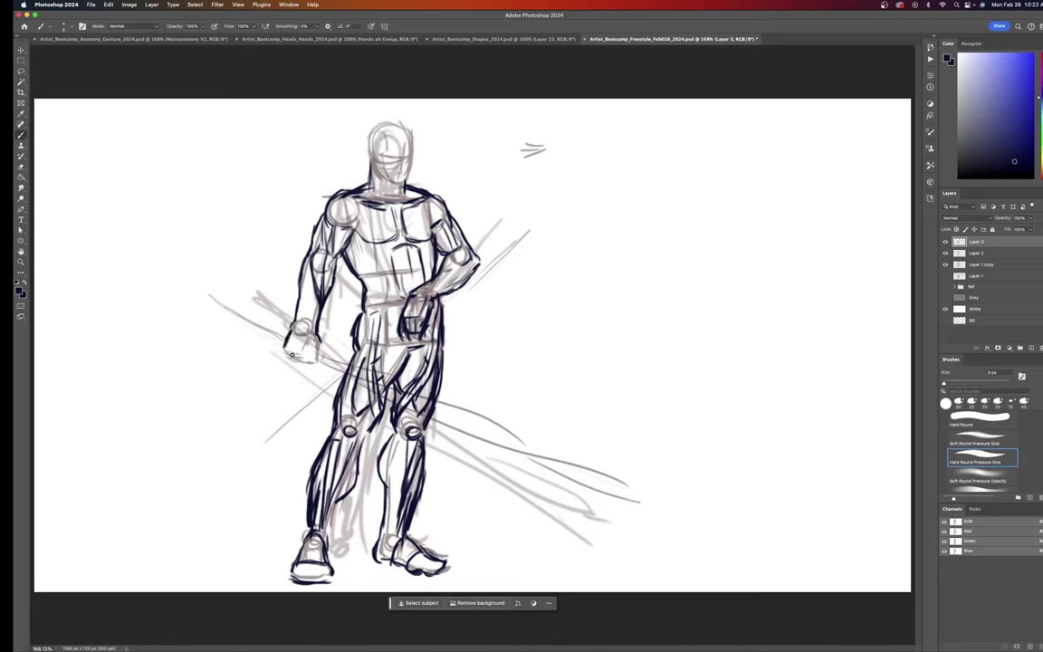
- Outline the lowered hand as a closed fist, adding its knuckle edge and thumb side
mouse_move(293, 326)
left_mouse_down()
mouse_move(282, 346)
mouse_move(315, 359)
left_mouse_up()
left_click_drag(296, 356, 311, 361)
left_click_drag(321, 353, 320, 346)
- Draw the long diagonal weapon through the fist, and the second weapon with its handle by the bent elbow and its tip behind the thigh
left_click_drag(266, 329, 282, 339)
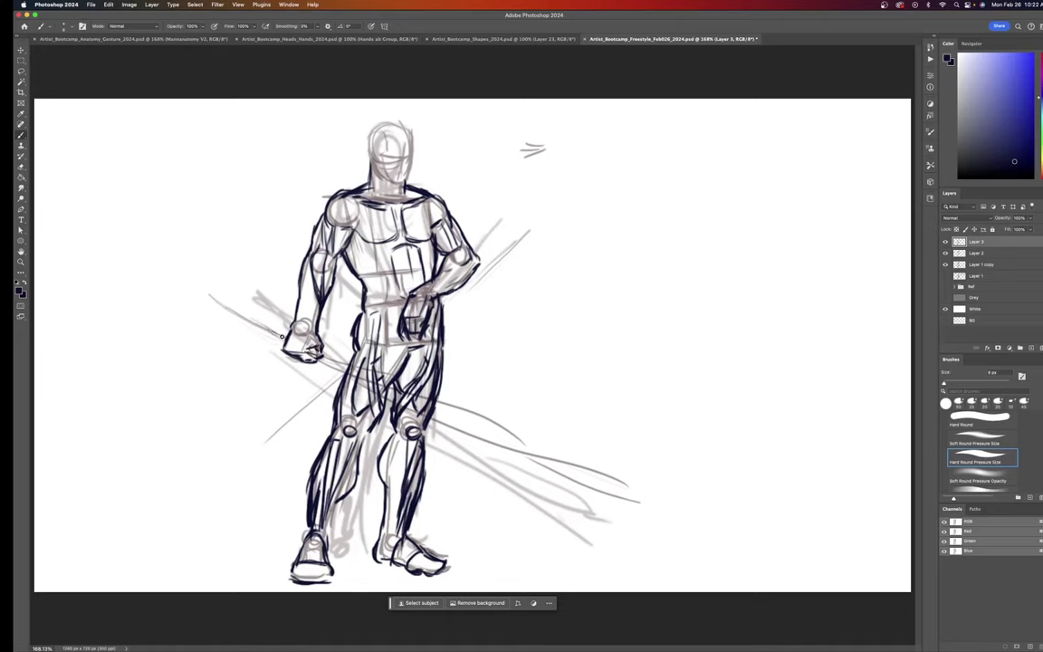
left_click_drag(220, 301, 371, 388)
left_click_drag(319, 356, 587, 520)
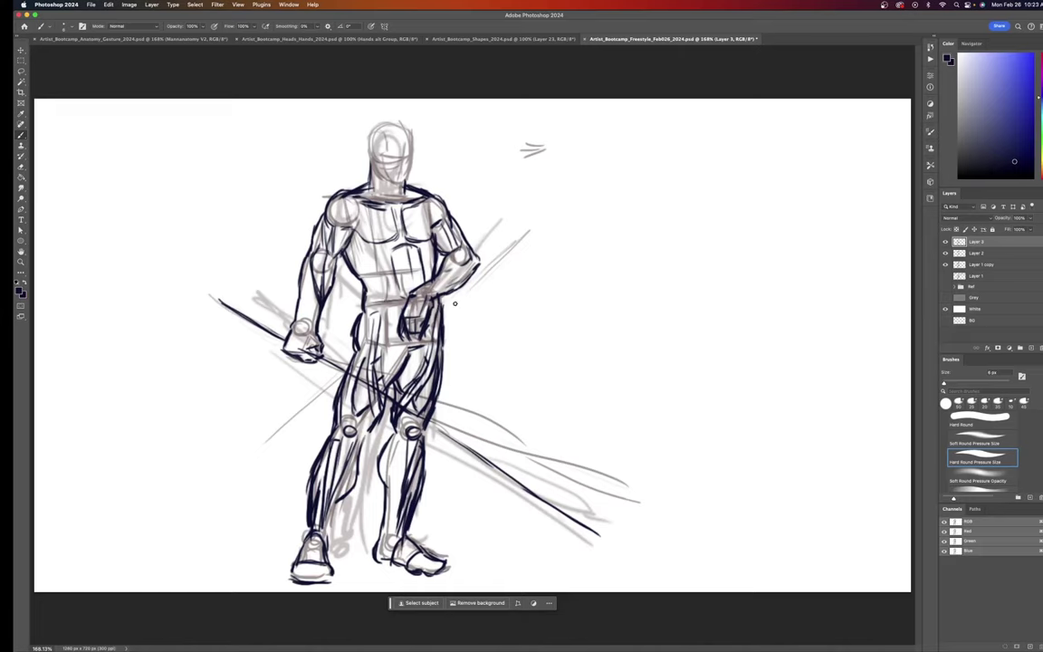
mouse_move(458, 298)
left_mouse_down()
mouse_move(457, 309)
mouse_move(520, 230)
mouse_move(458, 303)
mouse_move(458, 319)
left_mouse_up()
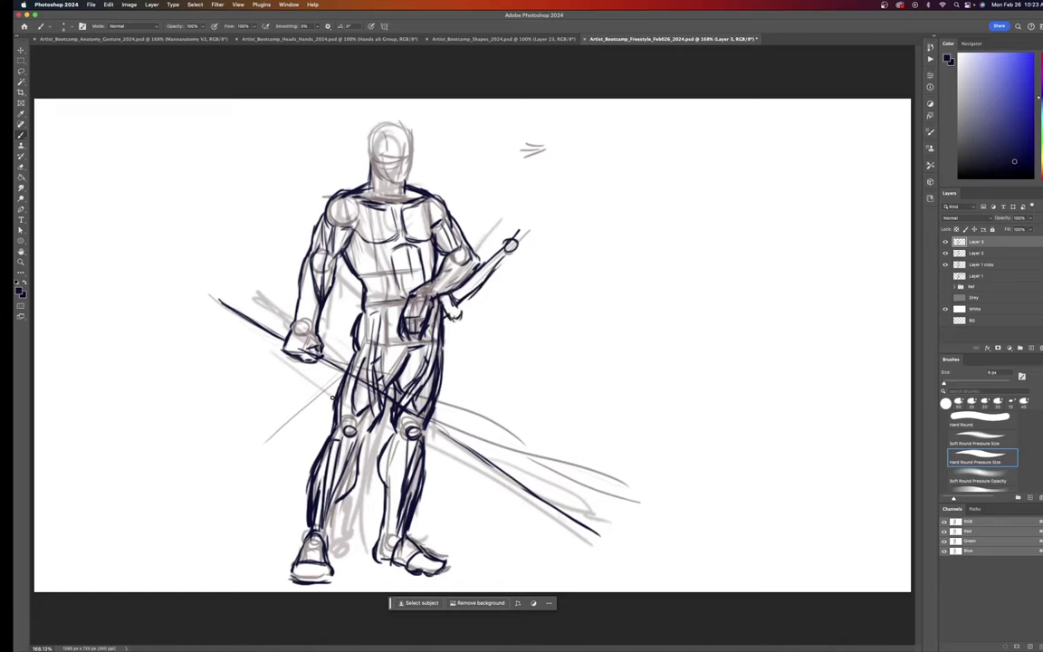
mouse_move(273, 445)
left_mouse_down()
mouse_move(328, 385)
mouse_move(260, 459)
left_mouse_up()
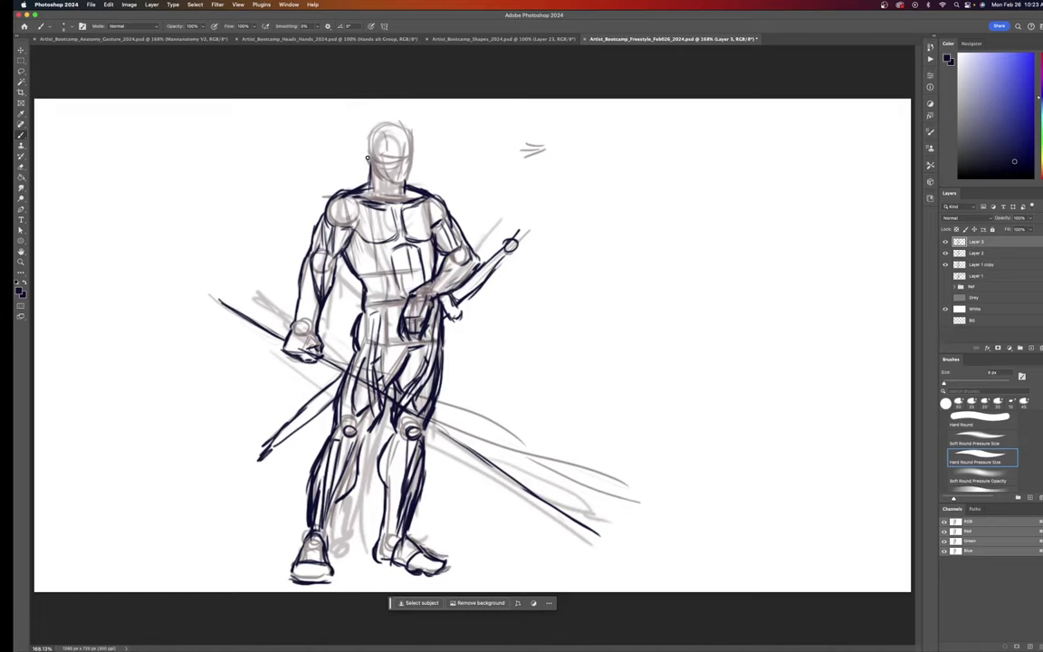
- Outline the head and jaw, and draw the band across the eyes with the nose and mouth below it
mouse_move(367, 133)
left_mouse_down()
mouse_move(370, 165)
mouse_move(374, 121)
mouse_move(367, 127)
mouse_move(409, 131)
mouse_move(412, 158)
left_mouse_up()
left_click_drag(380, 156, 408, 156)
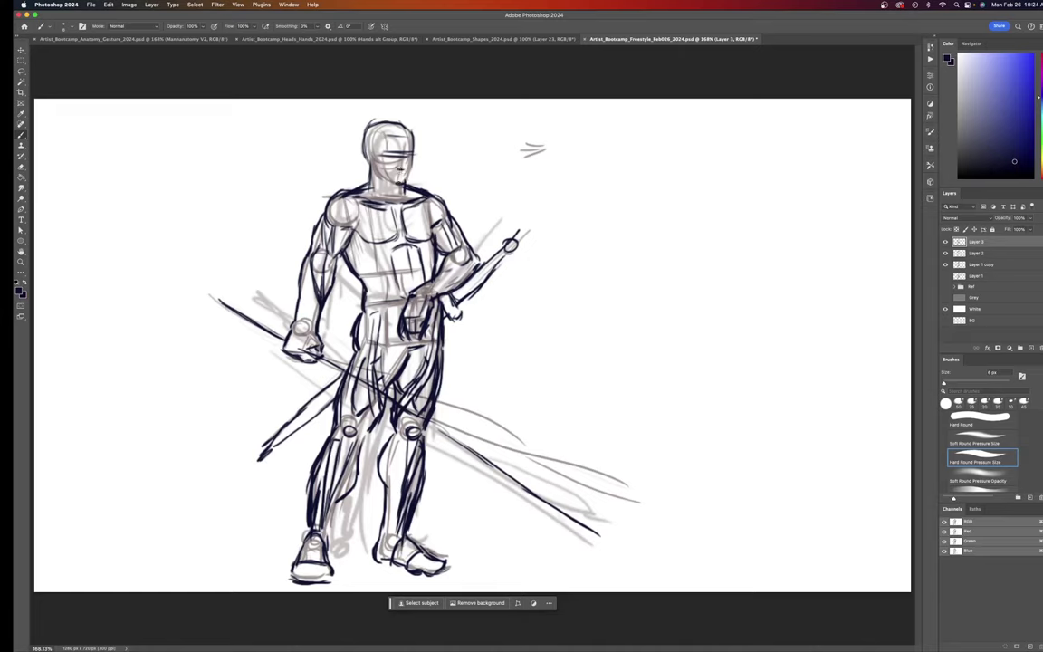
left_click_drag(386, 156, 398, 158)
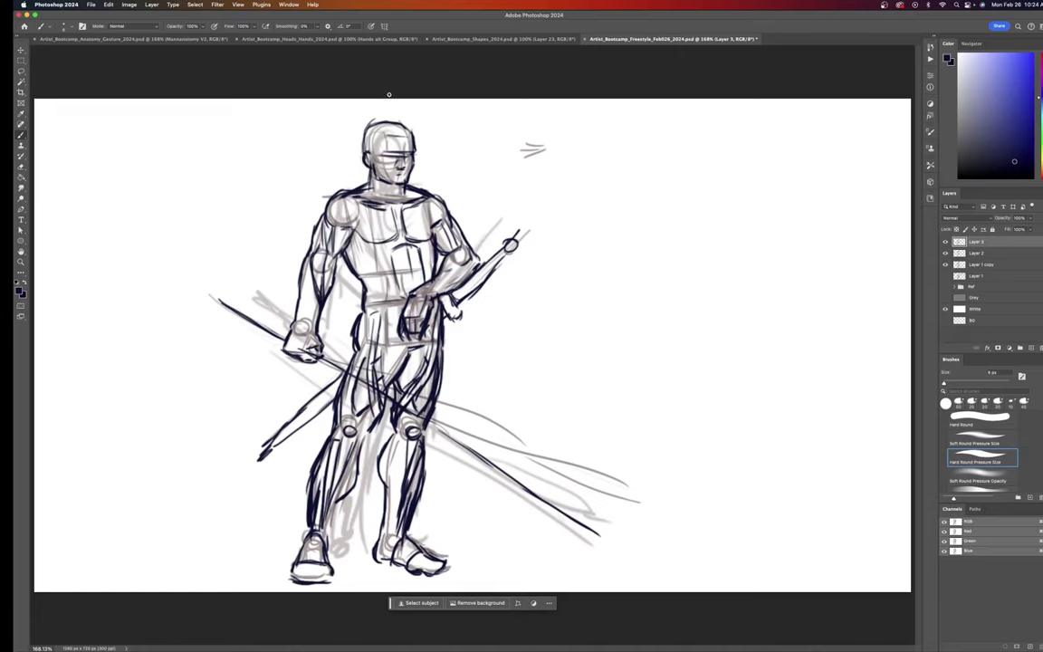
- Sketch long, loose hair sweeping over the head and falling in strands past both shoulders onto the chest
mouse_move(407, 118)
left_mouse_down()
mouse_move(413, 133)
mouse_move(367, 106)
mouse_move(349, 111)
mouse_move(327, 150)
mouse_move(336, 136)
left_mouse_up()
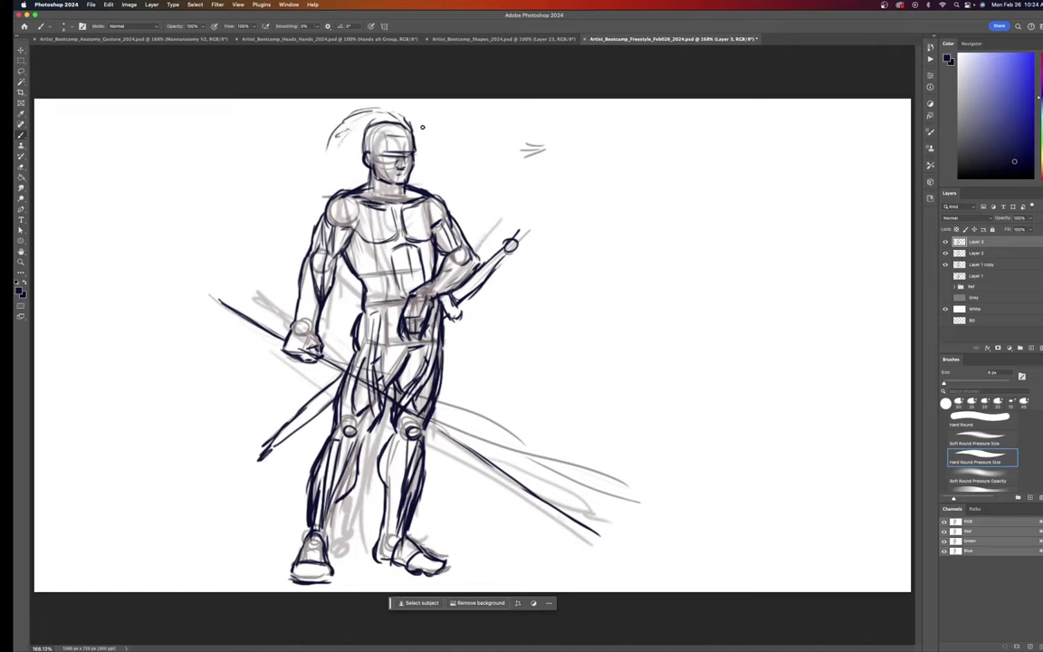
mouse_move(419, 140)
left_mouse_down()
mouse_move(418, 178)
mouse_move(418, 123)
mouse_move(433, 192)
left_mouse_up()
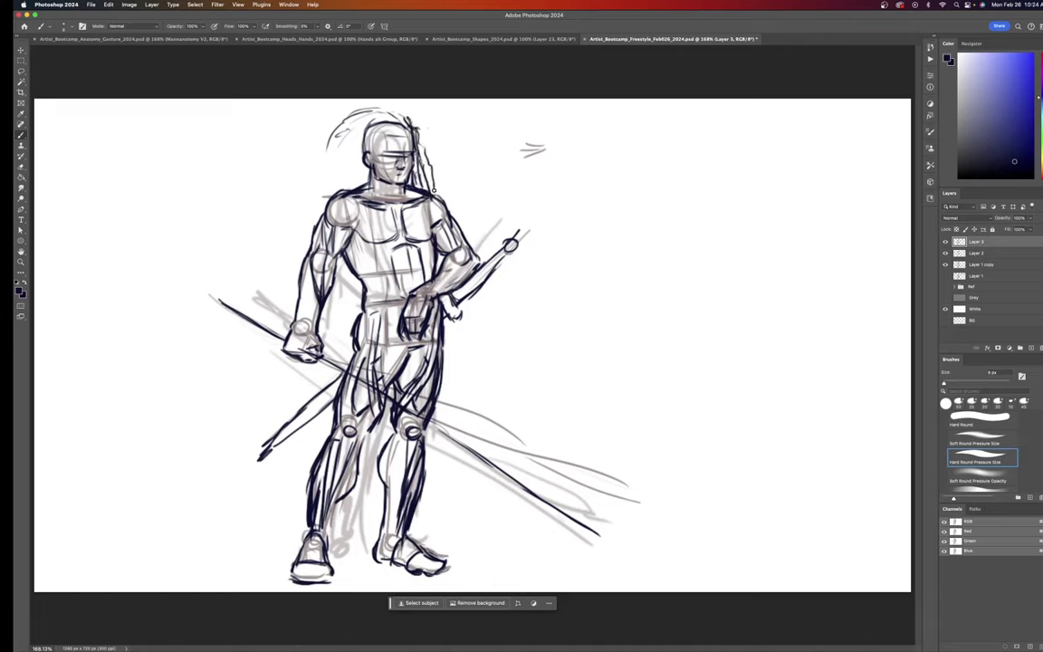
mouse_move(367, 118)
left_mouse_down()
mouse_move(396, 114)
mouse_move(379, 109)
mouse_move(356, 123)
mouse_move(347, 163)
left_mouse_up()
mouse_move(383, 124)
left_mouse_down()
mouse_move(395, 122)
mouse_move(362, 141)
mouse_move(355, 169)
mouse_move(368, 166)
mouse_move(385, 233)
left_mouse_up()
mouse_move(360, 182)
left_mouse_down()
mouse_move(383, 230)
mouse_move(347, 178)
mouse_move(361, 215)
left_mouse_up()
mouse_move(340, 158)
left_mouse_down()
mouse_move(347, 187)
mouse_move(326, 200)
mouse_move(318, 181)
mouse_move(313, 222)
left_mouse_up()
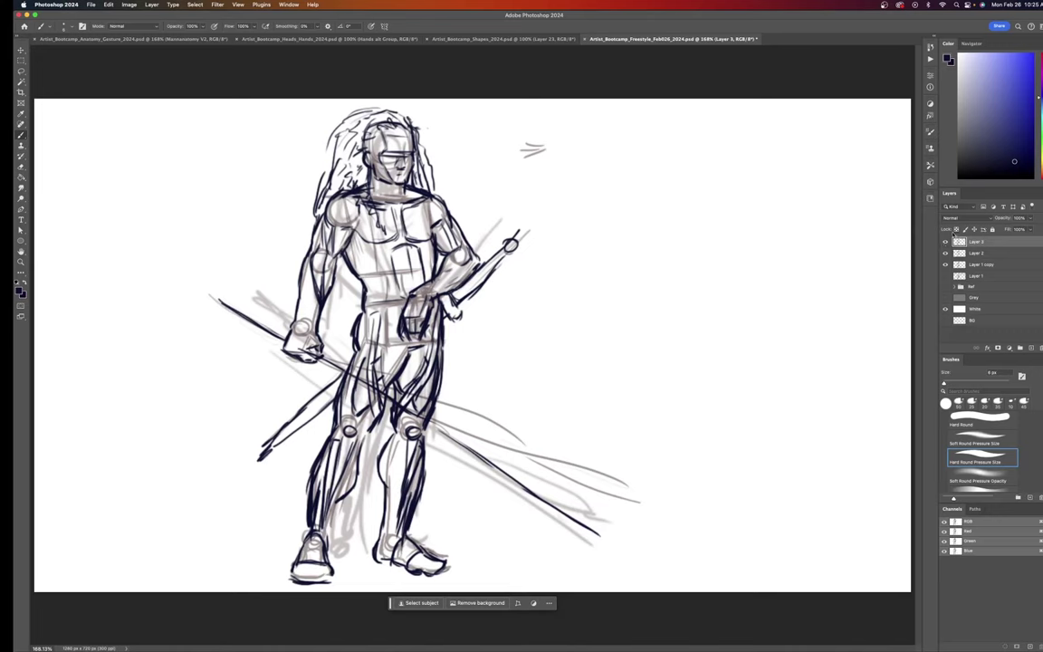
- Compare the anatomy drawing with its earlier stages by toggling Layer 3's visibility and hiding Layer 2
left_click(947, 242)
left_click(947, 242)
left_click(946, 242)
left_click(946, 242)
left_click(945, 242)
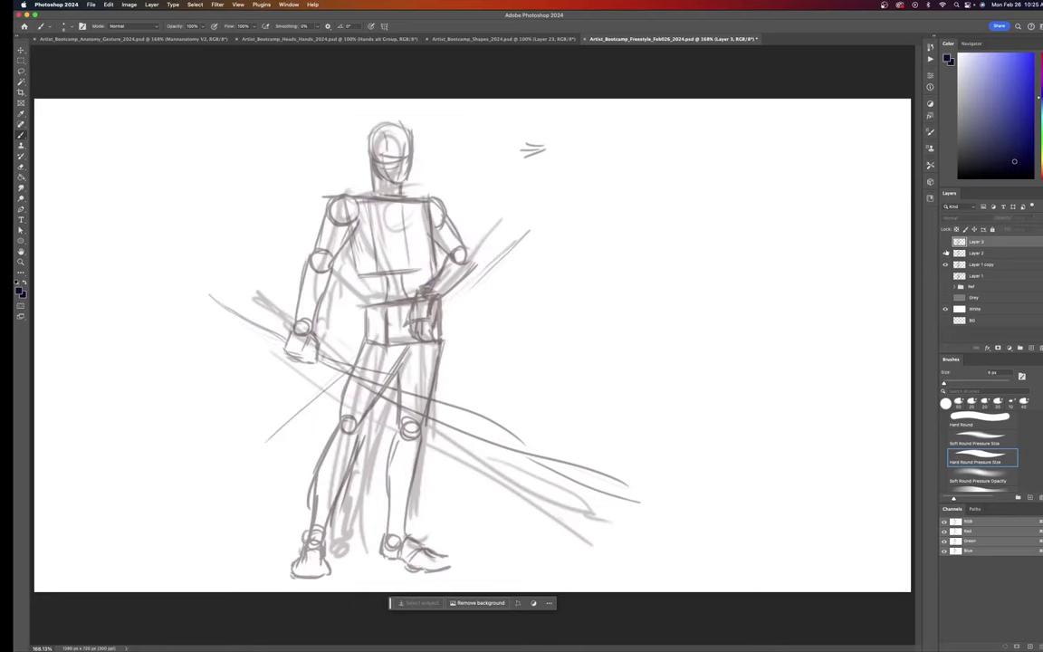
left_click(947, 252)
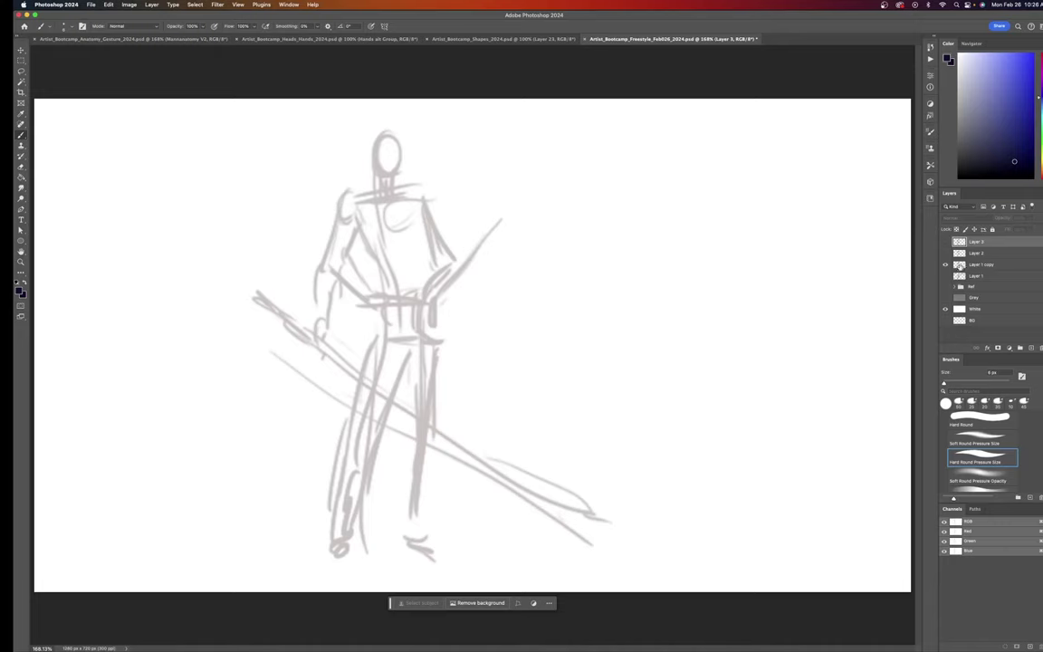
- Name the three drawing layers Gesture, Shapes and Muscle, and fade them to 10%, 20% and 30% opacity respectively
double_click(981, 264)
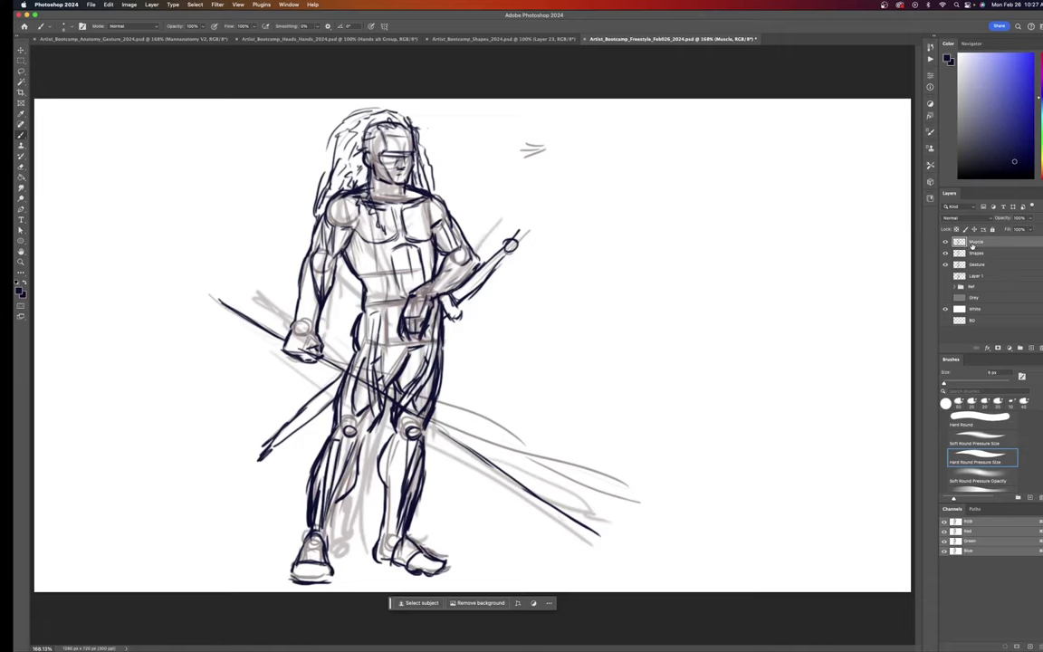
key("v")
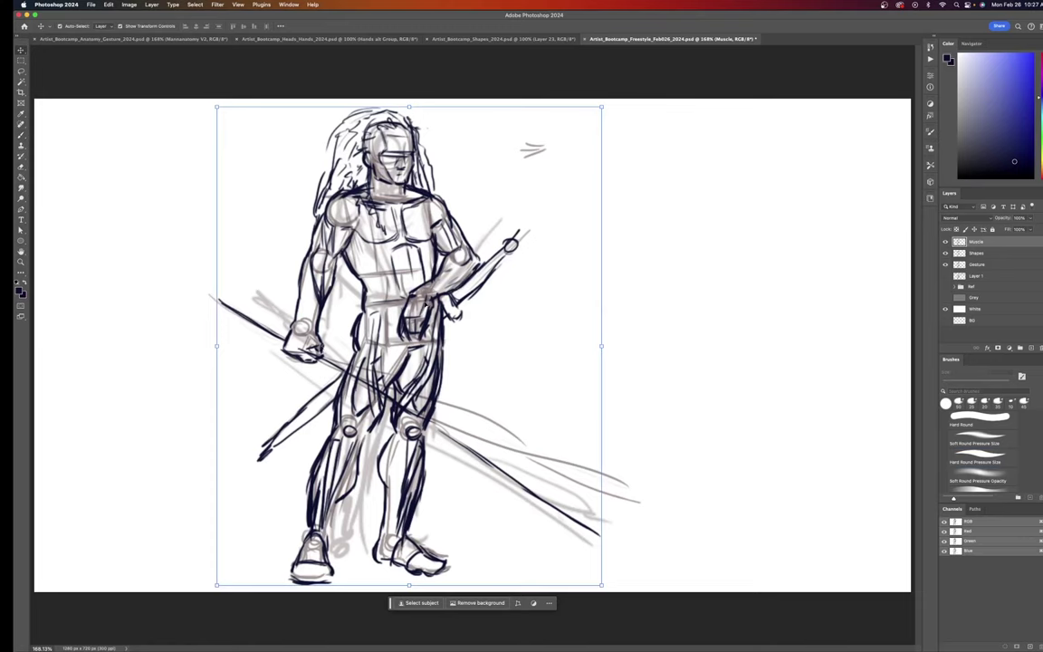
key("5")
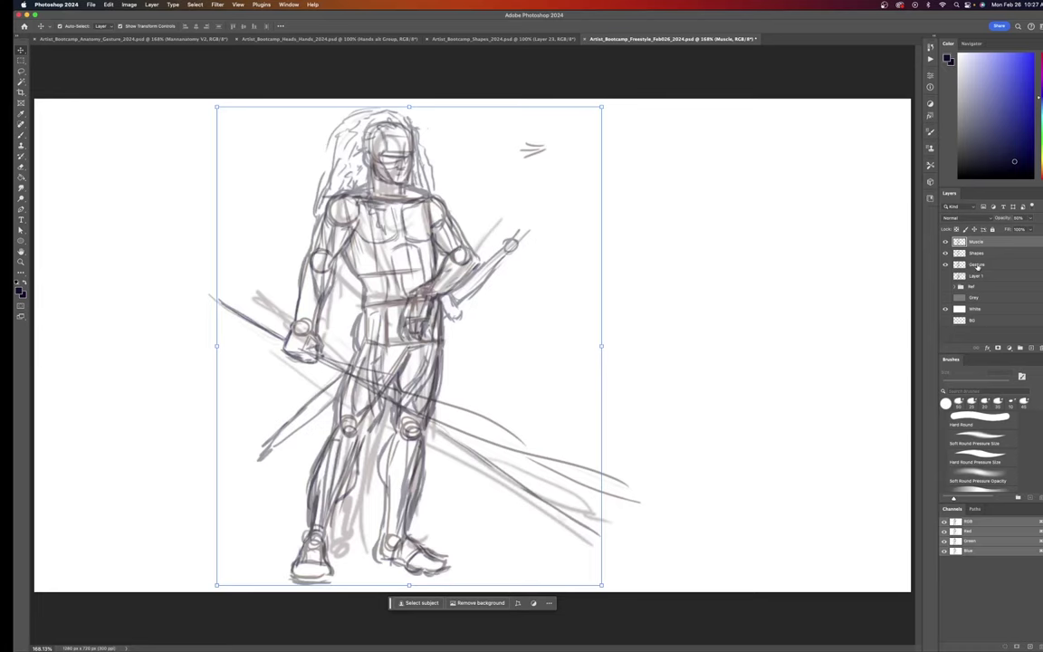
left_click(976, 265)
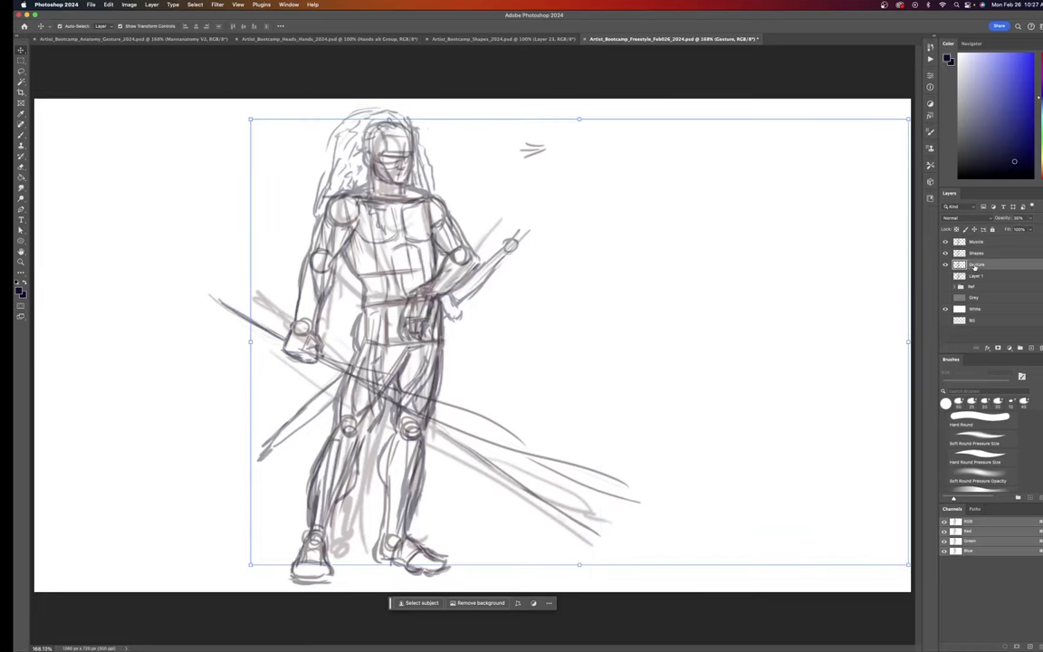
key("1")
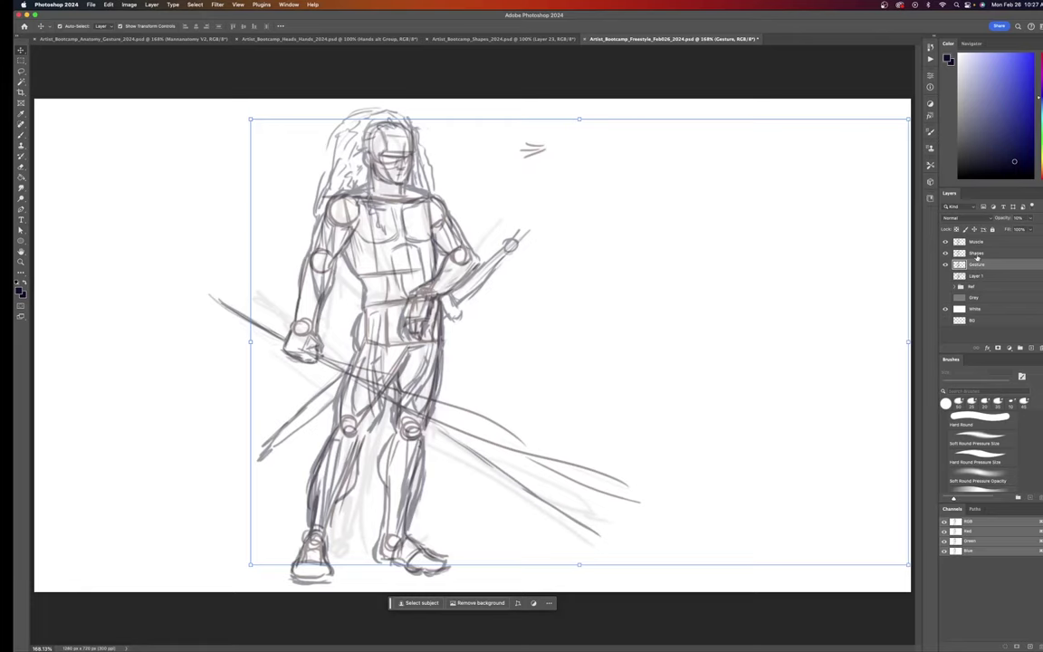
left_click(977, 254)
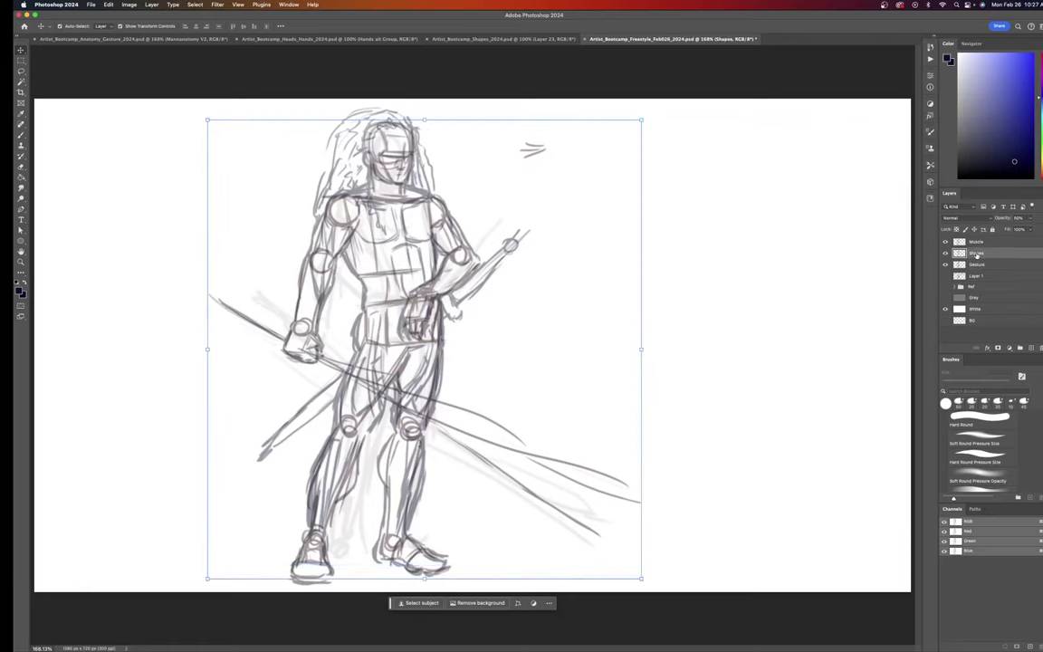
key("2")
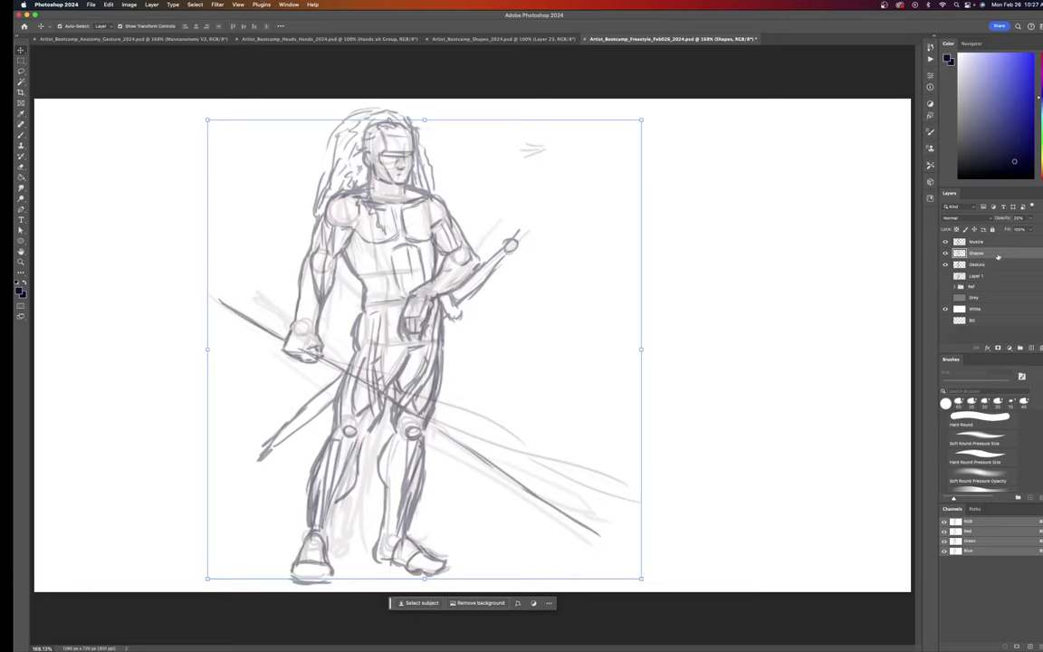
left_click(981, 242)
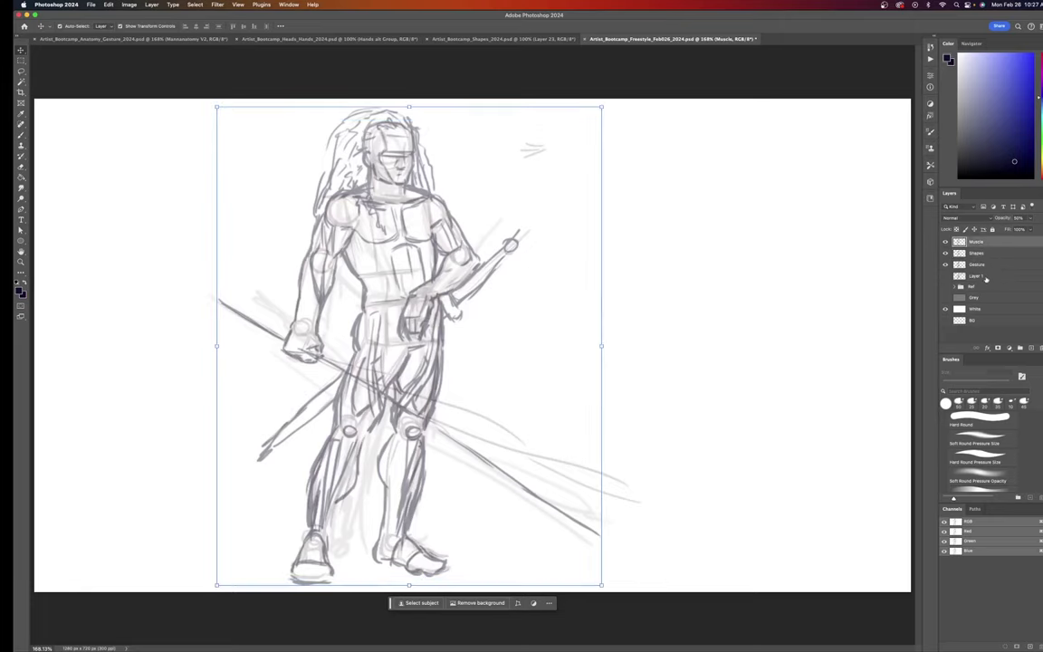
key("3")
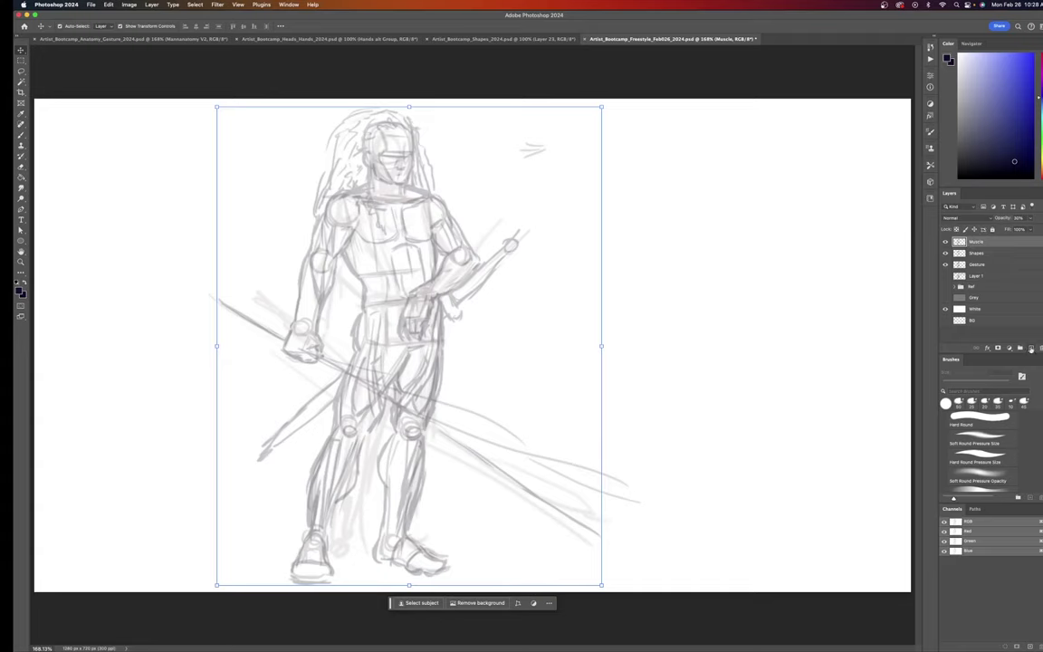
- Place the character reference images and shrink the kneeling sketch to fit the canvas's lower-left corner
left_click(1020, 348)
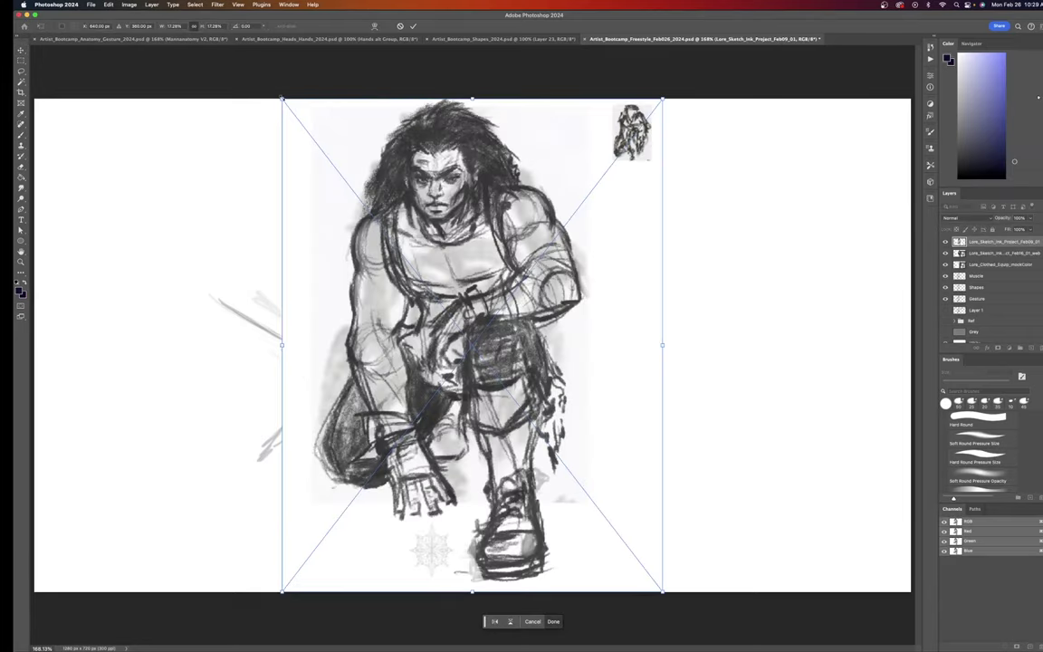
left_click_drag(282, 100, 489, 356)
mouse_move(636, 477)
left_mouse_down()
mouse_move(717, 462)
mouse_move(759, 248)
mouse_move(838, 433)
mouse_move(876, 470)
mouse_move(182, 478)
left_mouse_up()
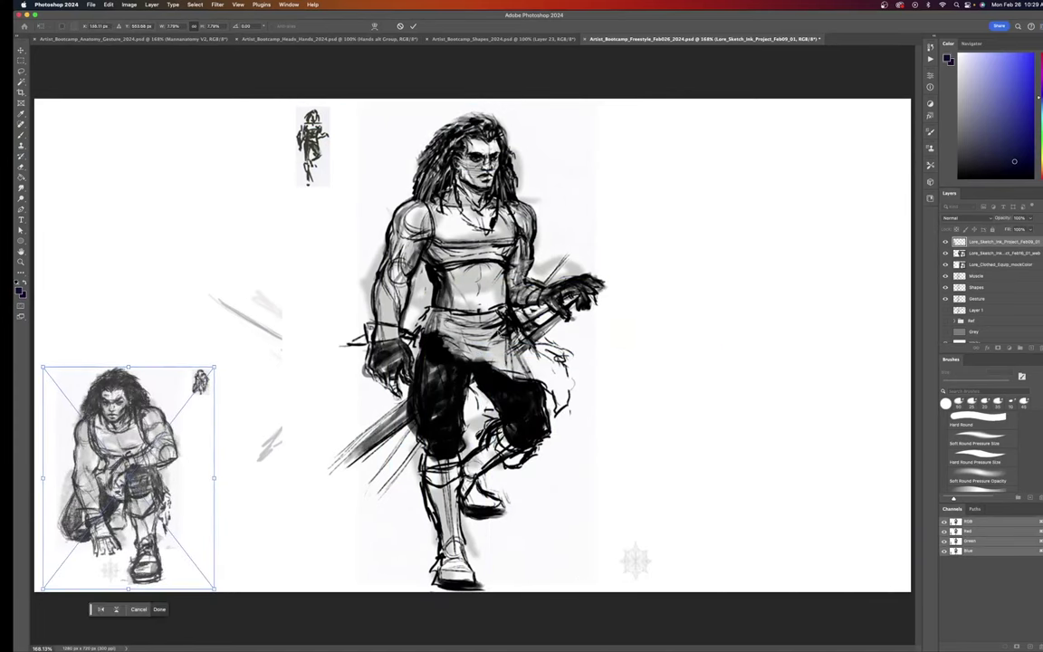
key("Return")
- Scale down the reference sketch of the figure with one raised leg and place it in the canvas's lower-right corner
left_click(416, 228)
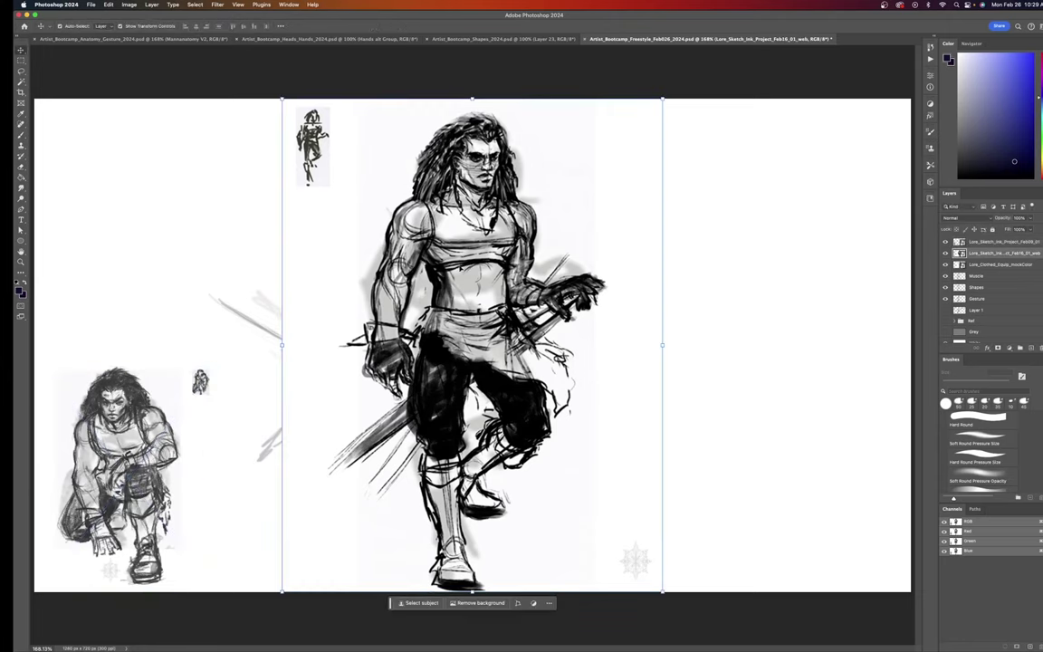
left_click_drag(283, 98, 411, 264)
mouse_move(547, 395)
left_mouse_down()
mouse_move(708, 357)
mouse_move(785, 325)
mouse_move(826, 397)
mouse_move(833, 392)
left_mouse_up()
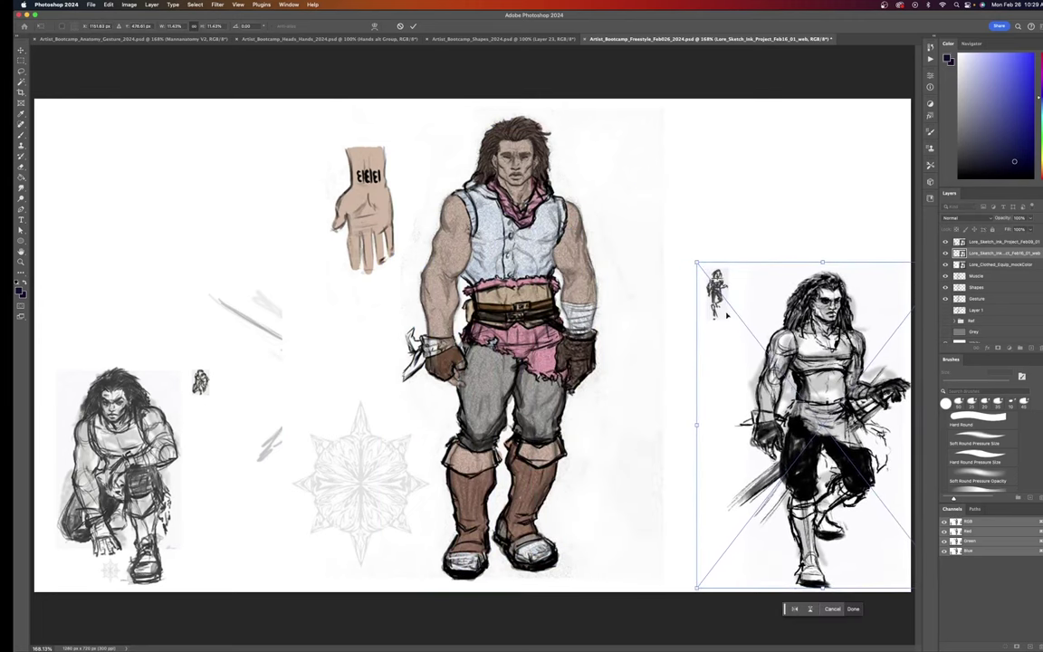
mouse_move(696, 263)
left_mouse_down()
mouse_move(731, 281)
mouse_move(762, 346)
left_mouse_up()
key("Return")
- Scale down the coloured clothing reference and move it to the upper-right area of the canvas, clear of the drawn figure
left_click(493, 268)
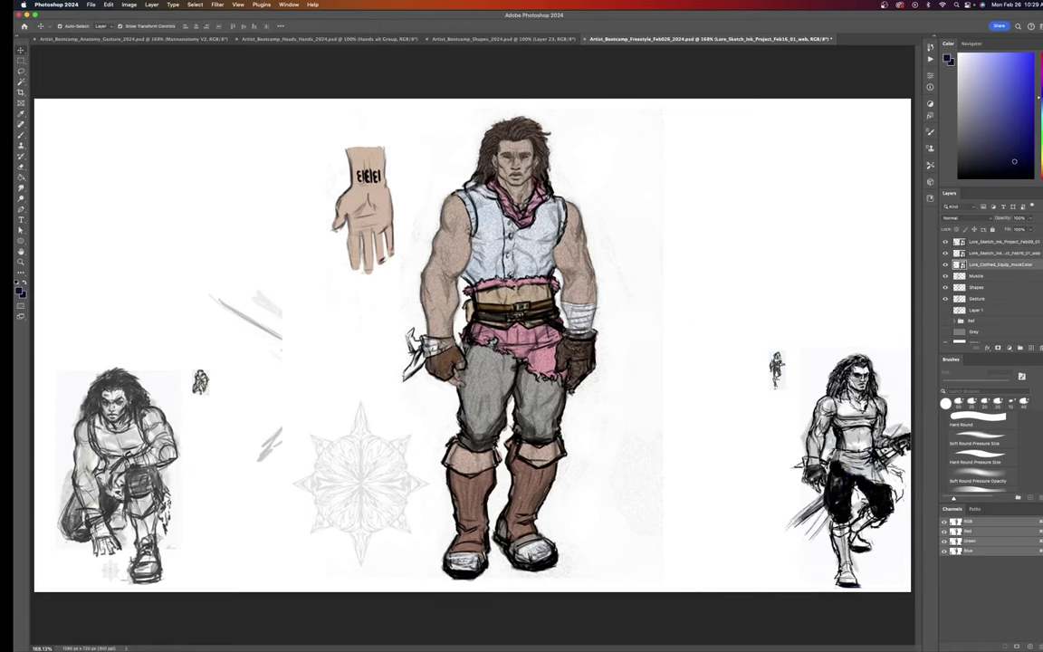
left_click_drag(281, 97, 446, 258)
left_click_drag(574, 365, 722, 186)
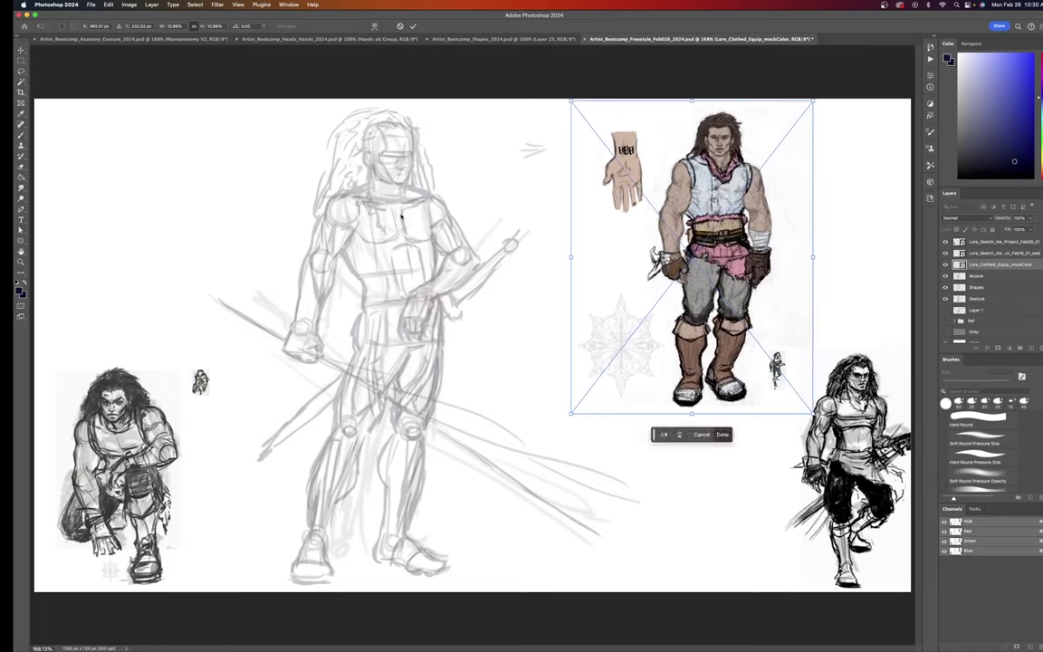
left_click(972, 241)
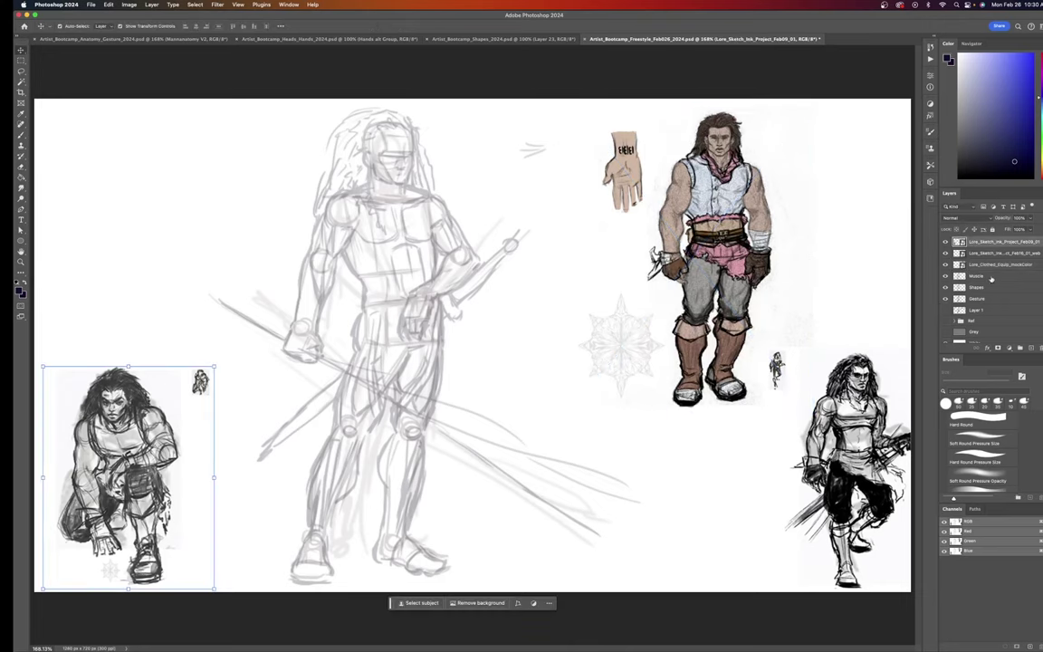
- Add a new layer directly above the Muscle layer and name it Full
left_click(984, 277)
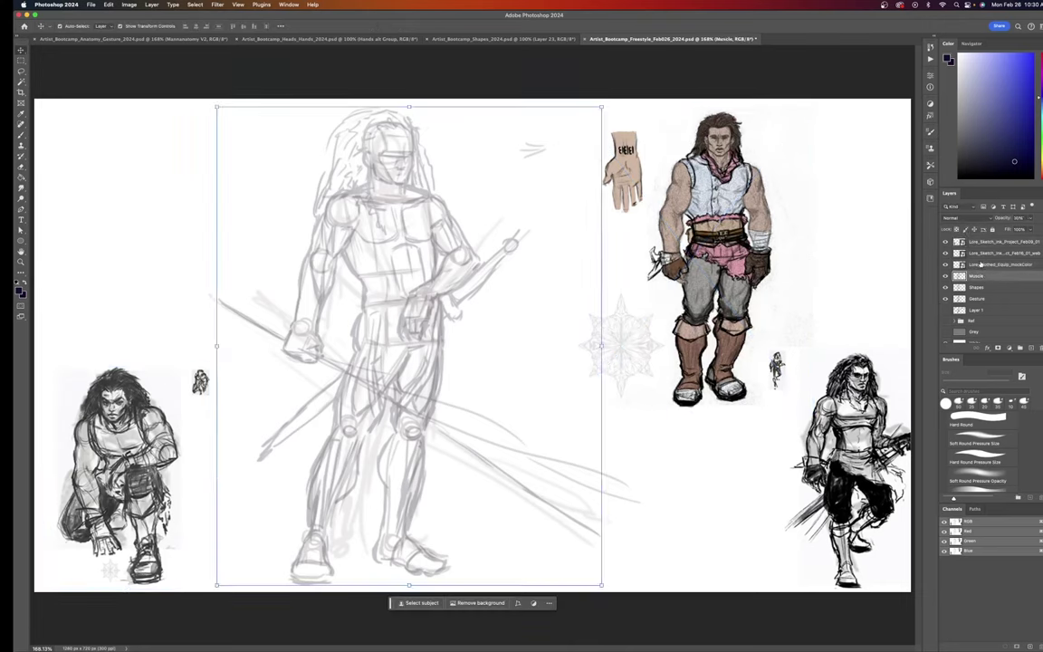
left_click(987, 264)
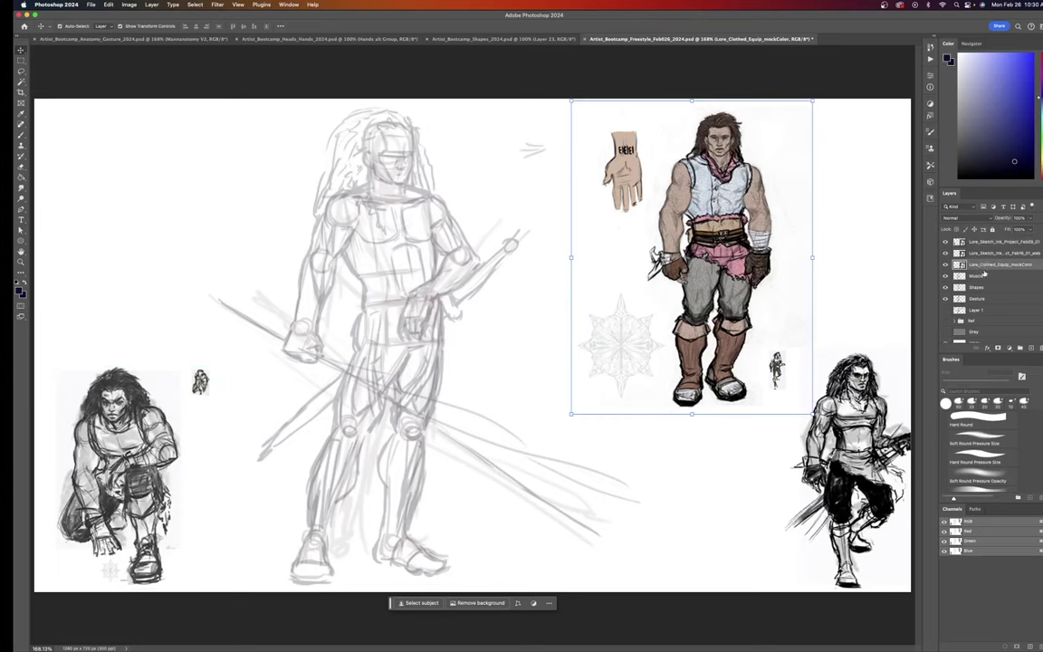
left_click(982, 275)
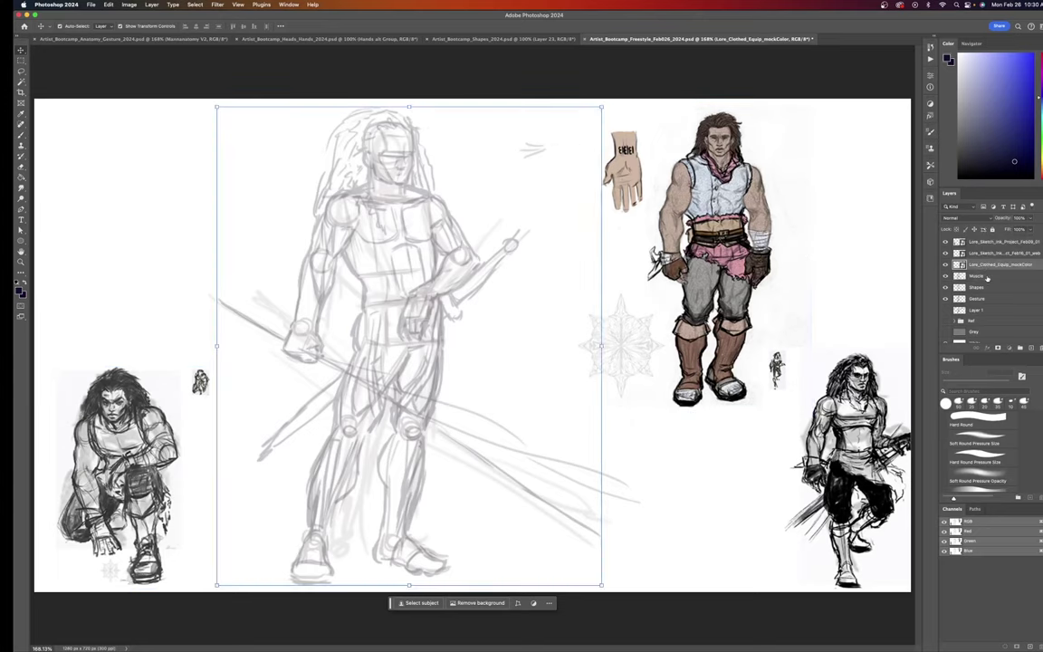
left_click(1019, 348)
double_click(976, 274)
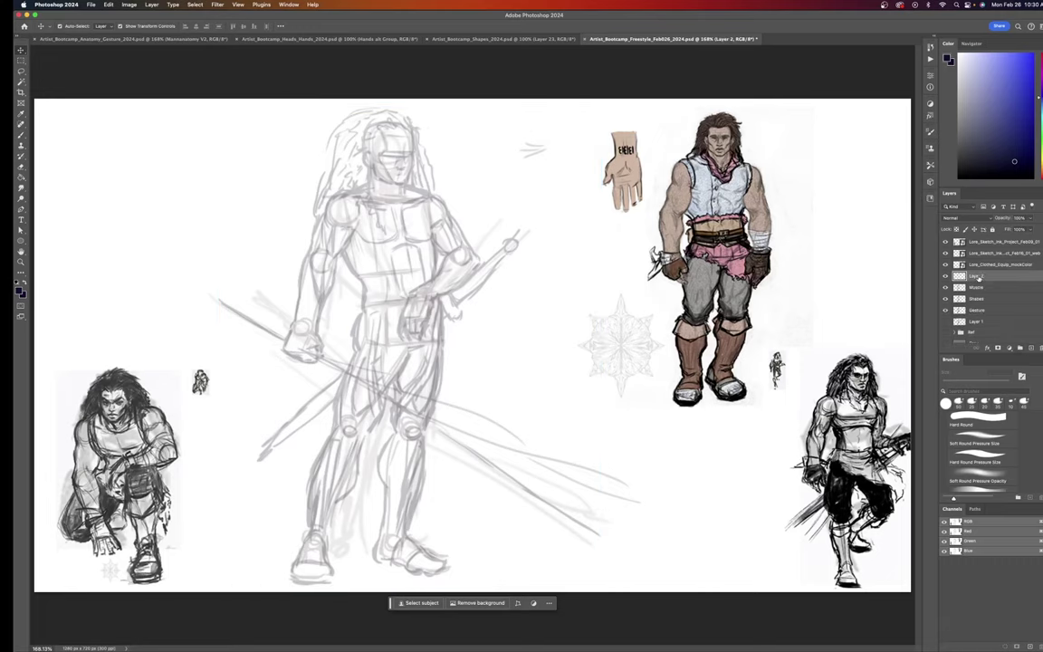
type("C")
key("Return")
- Try a Soft Round Pressure Opacity brush stroke along the face's edge and switch to the Hard Round Pressure Size brush
scroll(978, 454, "down", 1)
scroll(989, 456, "down", 2)
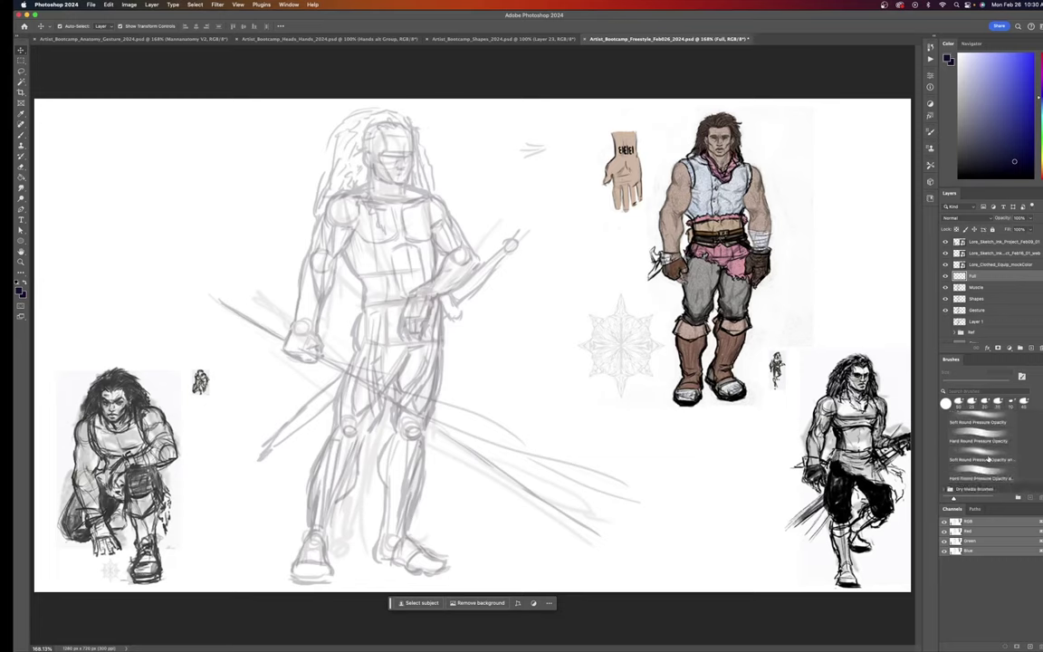
scroll(988, 460, "up", 2)
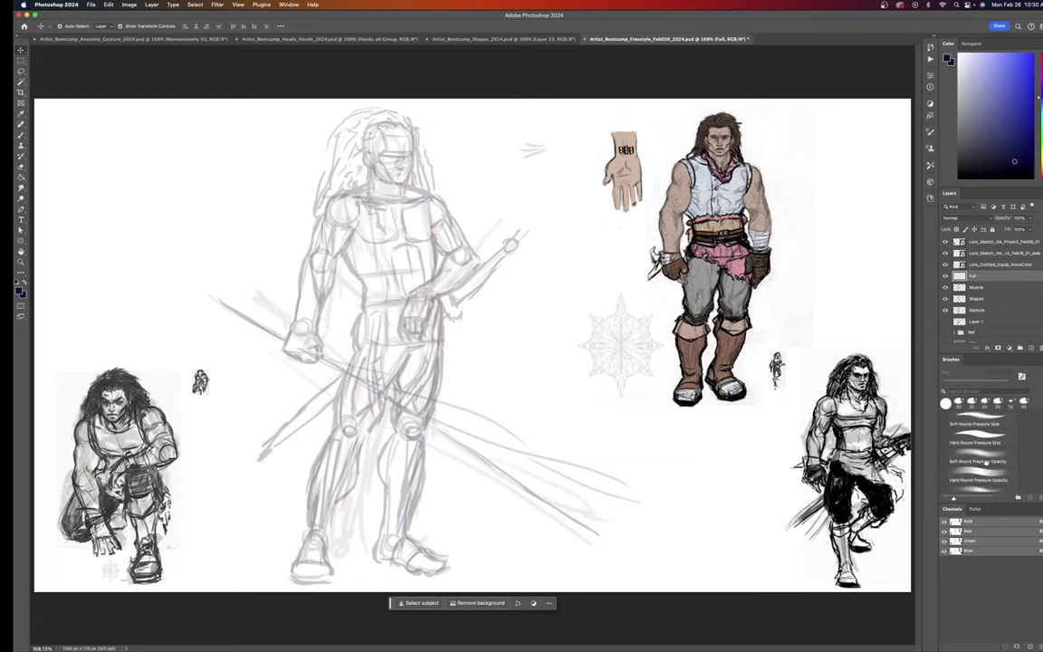
scroll(985, 463, "down", 1)
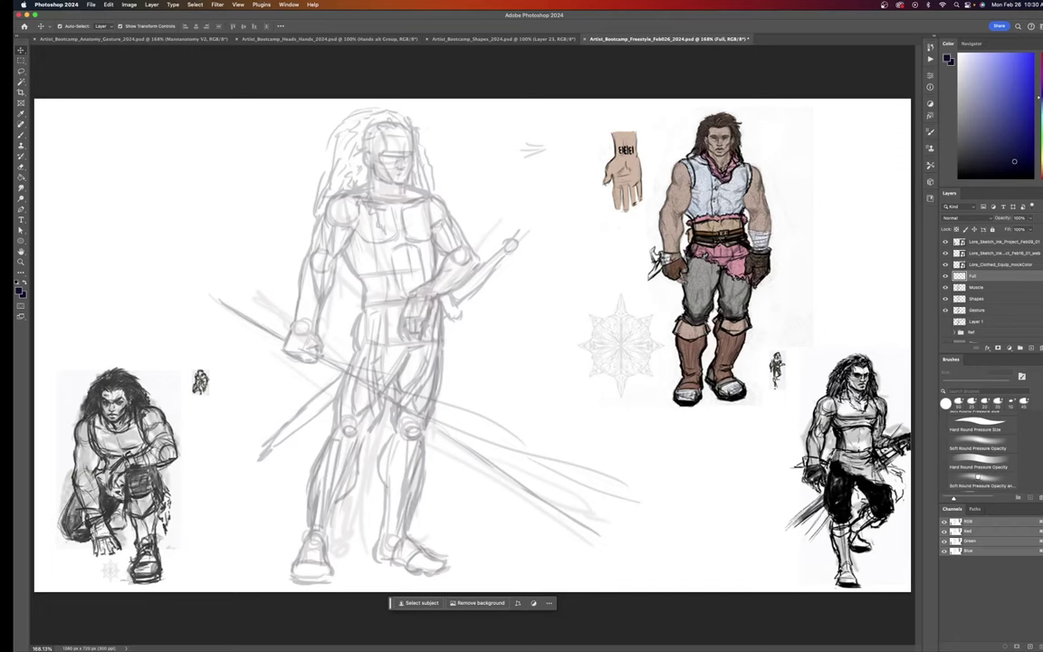
left_click(983, 480)
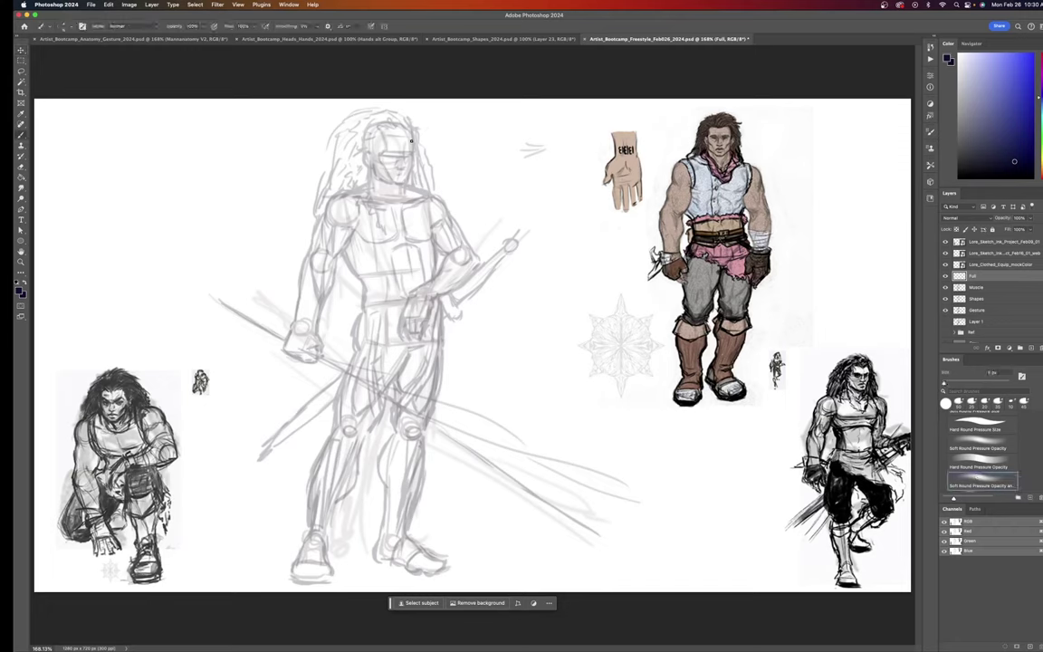
left_click_drag(411, 141, 416, 156)
left_click(988, 425)
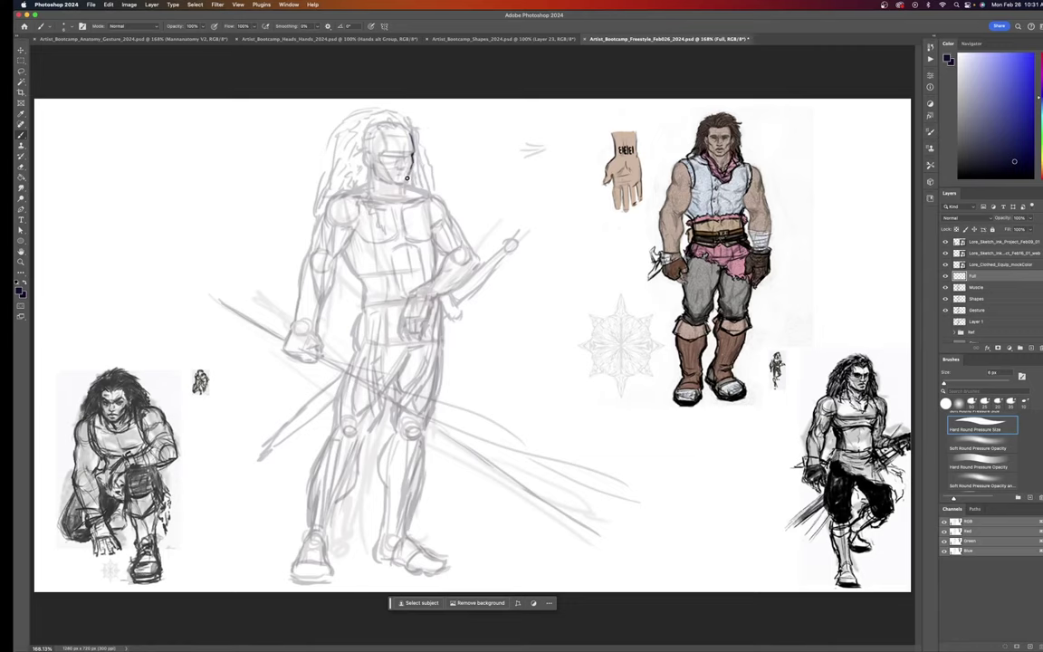
- Draw the chin, jawline and neck in dark lines over the faded head
left_click_drag(396, 184, 407, 182)
left_click_drag(394, 182, 384, 183)
left_click_drag(399, 189, 399, 203)
left_click_drag(368, 167, 367, 182)
- Draw the eyes, brows, hairline and ear on the head, and reinforce the neck line
left_click_drag(380, 146, 384, 154)
mouse_move(386, 154)
left_mouse_down()
mouse_move(399, 153)
mouse_move(390, 154)
left_mouse_up()
mouse_move(398, 130)
left_mouse_down()
mouse_move(384, 128)
mouse_move(403, 118)
mouse_move(411, 132)
left_mouse_up()
left_click_drag(368, 154, 369, 169)
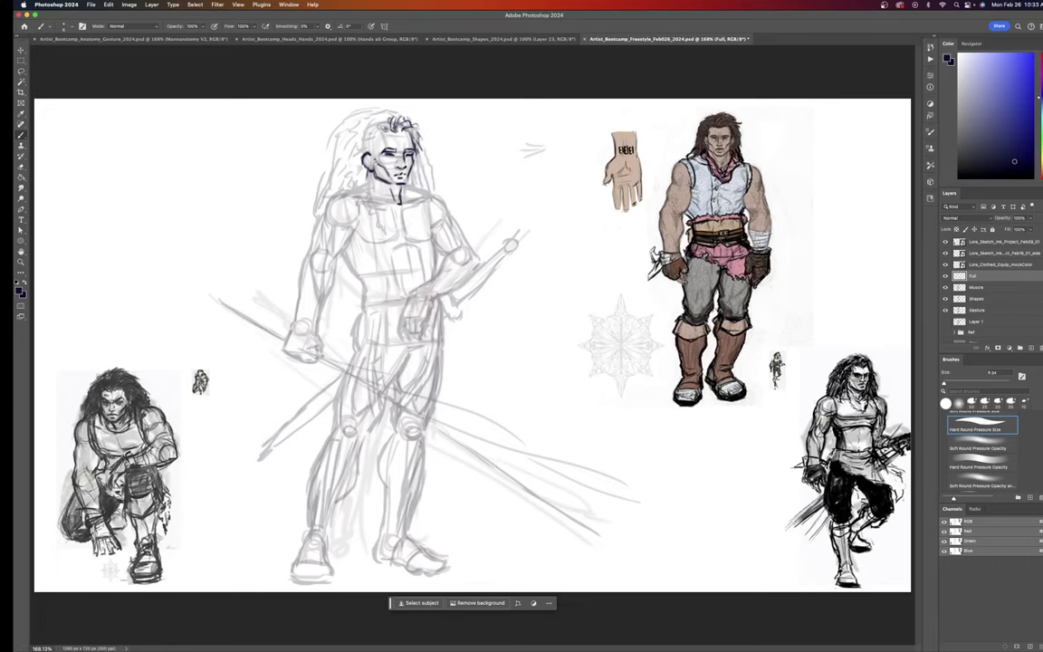
left_click_drag(367, 157, 368, 168)
left_click_drag(395, 194, 397, 201)
- Draw long dreadlock strands sweeping back over the head and falling past the shoulder onto the upper chest
mouse_move(369, 114)
left_mouse_down()
mouse_move(329, 155)
mouse_move(322, 202)
left_mouse_up()
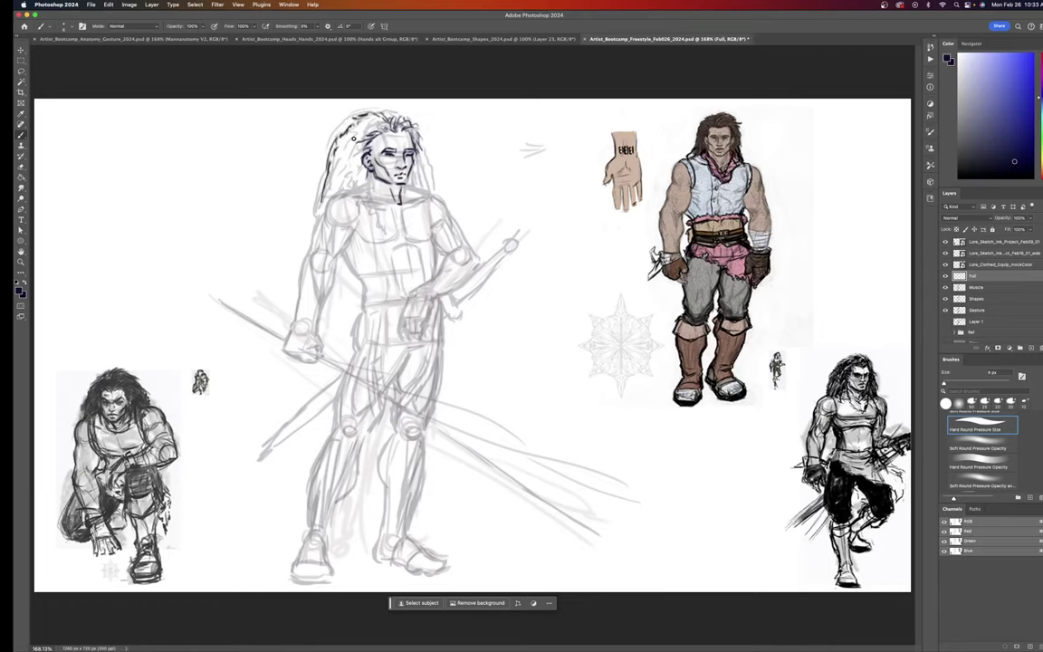
mouse_move(318, 120)
left_mouse_down()
mouse_move(308, 135)
mouse_move(335, 105)
mouse_move(323, 118)
mouse_move(371, 131)
mouse_move(311, 132)
mouse_move(308, 146)
mouse_move(345, 168)
mouse_move(305, 178)
mouse_move(330, 161)
mouse_move(385, 223)
left_mouse_up()
mouse_move(367, 185)
left_mouse_down()
mouse_move(386, 220)
mouse_move(363, 189)
mouse_move(371, 202)
left_mouse_up()
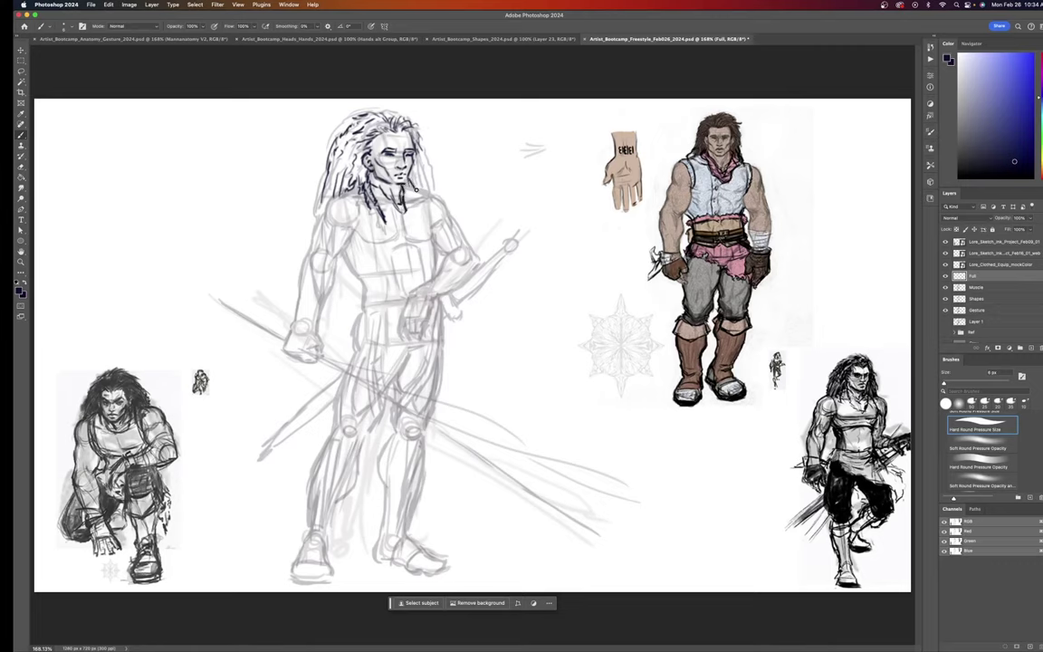
- Draw the open V-shaped collar, both shoulder contours and the armholes of the sleeveless vest
left_click_drag(412, 189, 417, 205)
left_click_drag(332, 194, 322, 218)
left_click_drag(435, 193, 453, 223)
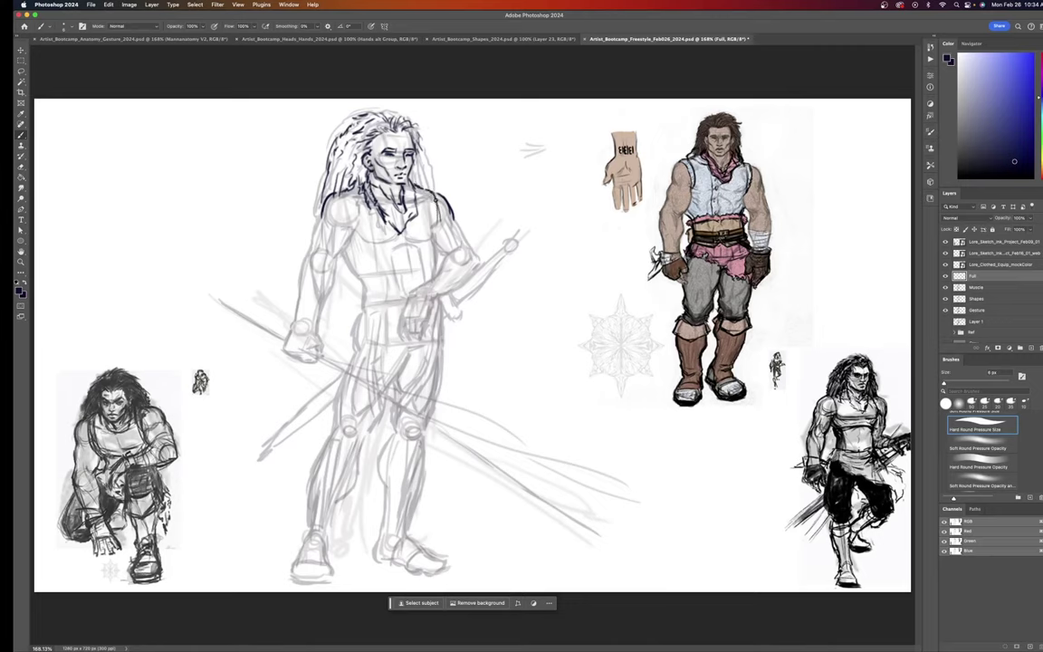
left_click_drag(440, 197, 433, 236)
left_click_drag(423, 191, 433, 236)
mouse_move(343, 192)
left_mouse_down()
mouse_move(359, 214)
mouse_move(350, 246)
left_mouse_up()
- Draw the outer and inner contours of the straight arm down to the clenched fist
left_click_drag(332, 196, 313, 233)
left_click_drag(312, 234, 304, 254)
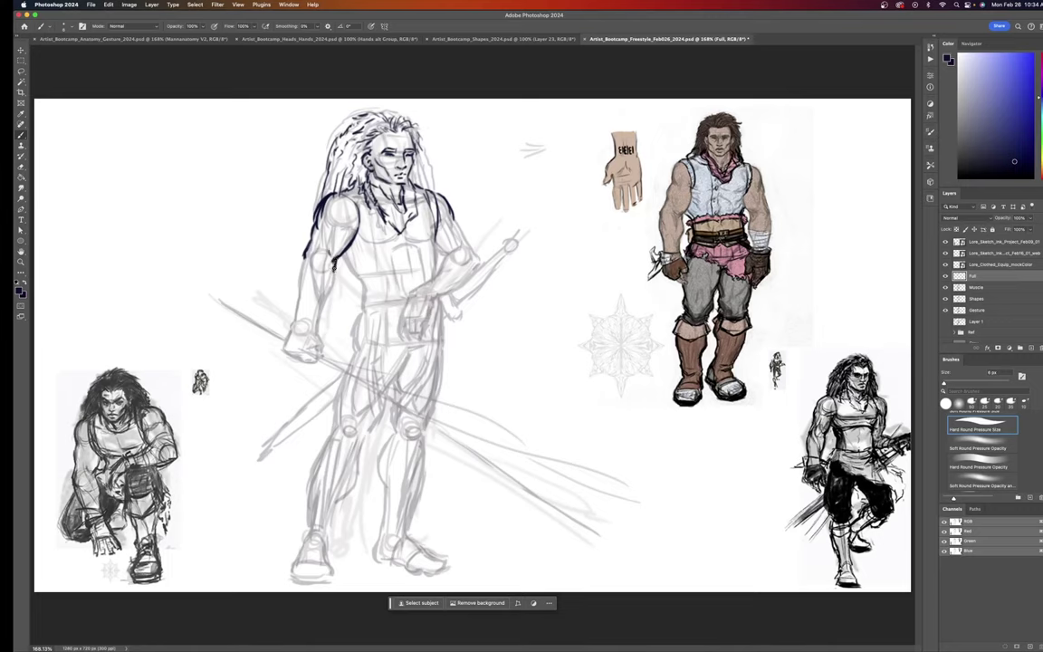
left_click_drag(334, 269, 318, 332)
mouse_move(306, 254)
left_mouse_down()
mouse_move(285, 343)
mouse_move(289, 327)
mouse_move(286, 338)
mouse_move(289, 329)
mouse_move(314, 362)
left_mouse_up()
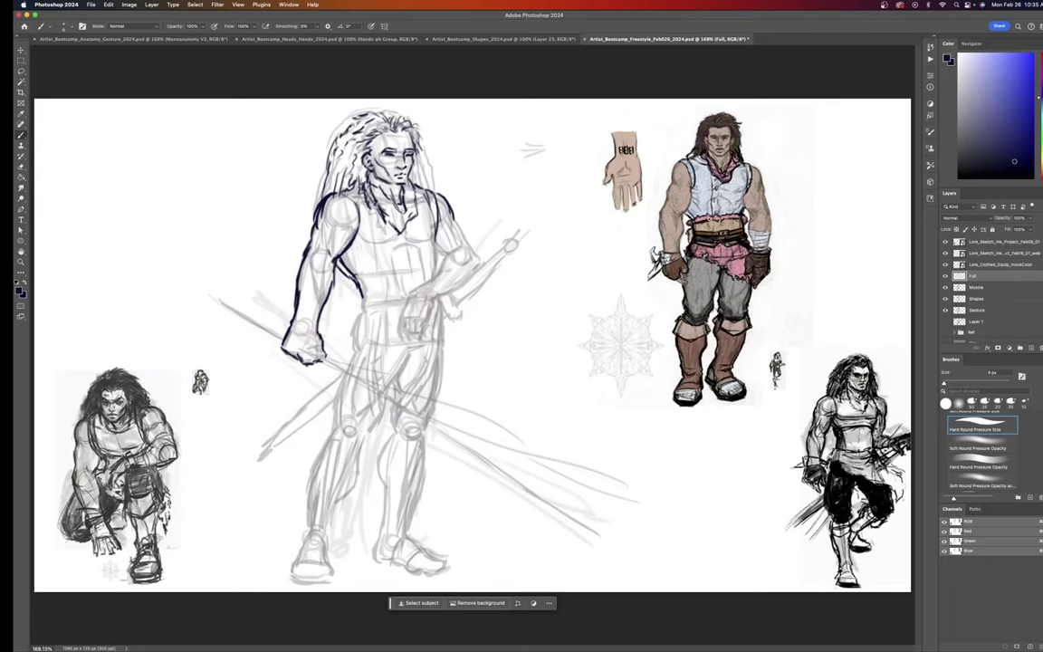
- Draw the vest's ragged hem across the midriff and the waistband below it
left_click_drag(362, 277, 416, 269)
left_click_drag(431, 259, 439, 259)
left_click_drag(356, 304, 412, 302)
left_click_drag(359, 294, 425, 287)
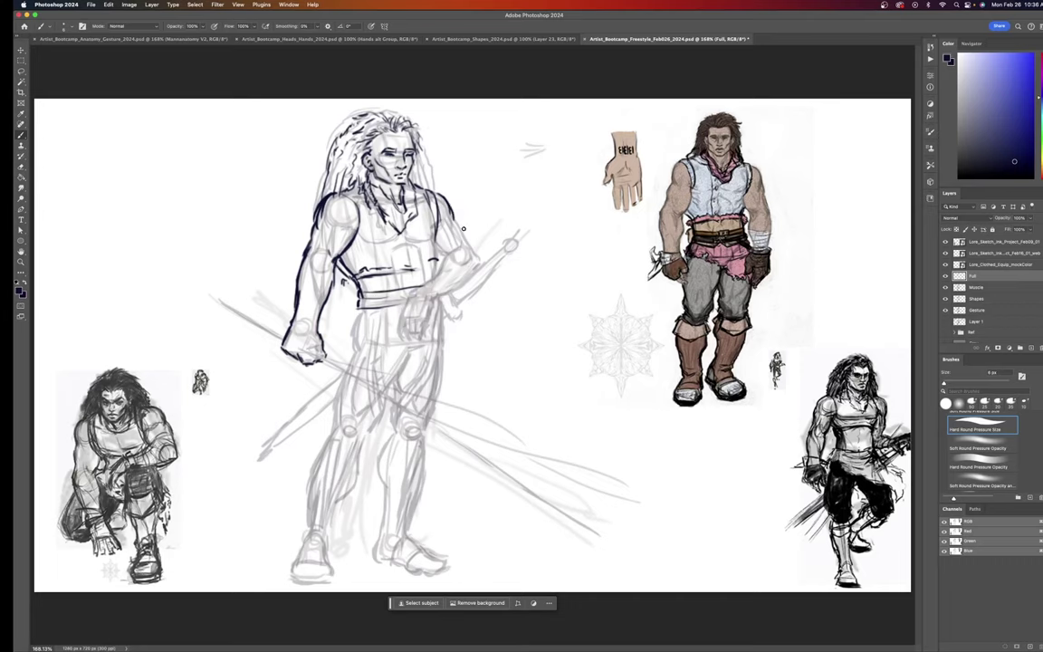
- Draw the bent arm's elbow and forearm, and the hand resting at the hip
left_click_drag(456, 222, 479, 253)
left_click_drag(481, 260, 468, 284)
left_click_drag(413, 297, 409, 308)
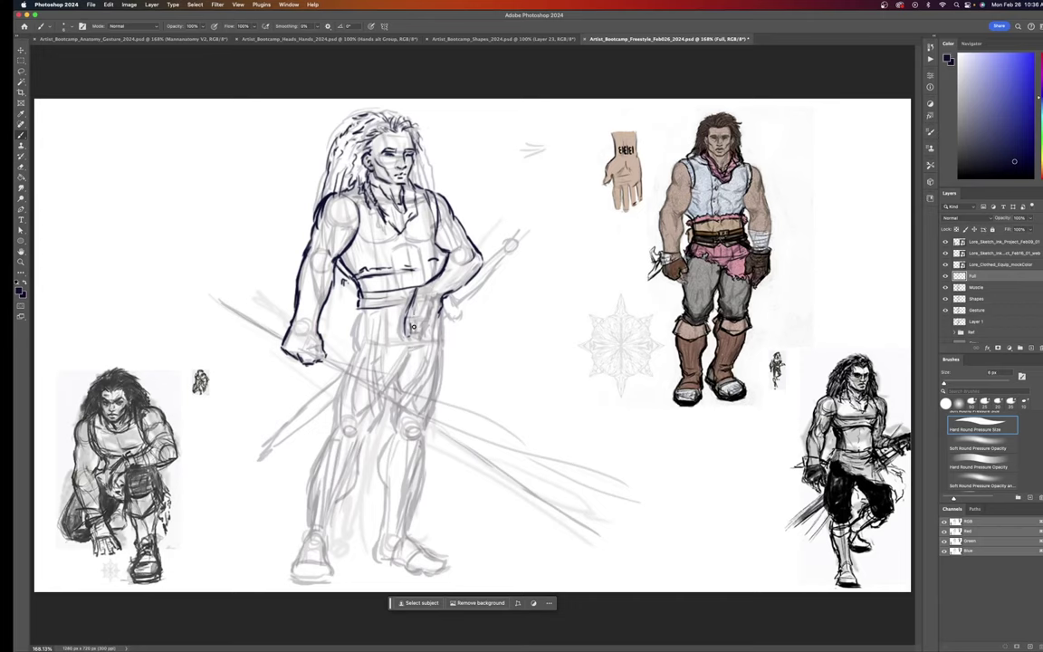
mouse_move(413, 320)
left_mouse_down()
mouse_move(418, 336)
mouse_move(438, 331)
left_mouse_up()
- Draw the hip weapon's handle by the bent elbow and its blade behind the thigh, and add a belt line at the waist
left_click_drag(448, 299, 516, 241)
mouse_move(461, 298)
left_mouse_down()
mouse_move(476, 287)
mouse_move(457, 299)
mouse_move(457, 317)
left_mouse_up()
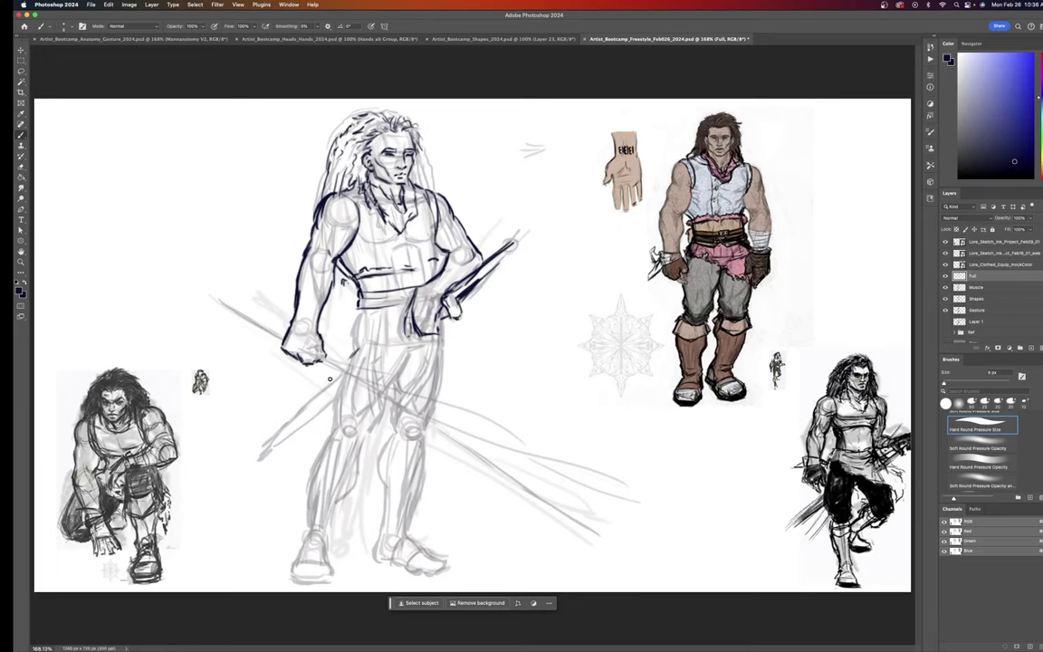
mouse_move(270, 434)
left_mouse_down()
mouse_move(342, 366)
mouse_move(252, 452)
mouse_move(332, 399)
left_mouse_up()
left_click_drag(252, 458, 341, 391)
left_click_drag(358, 313, 405, 311)
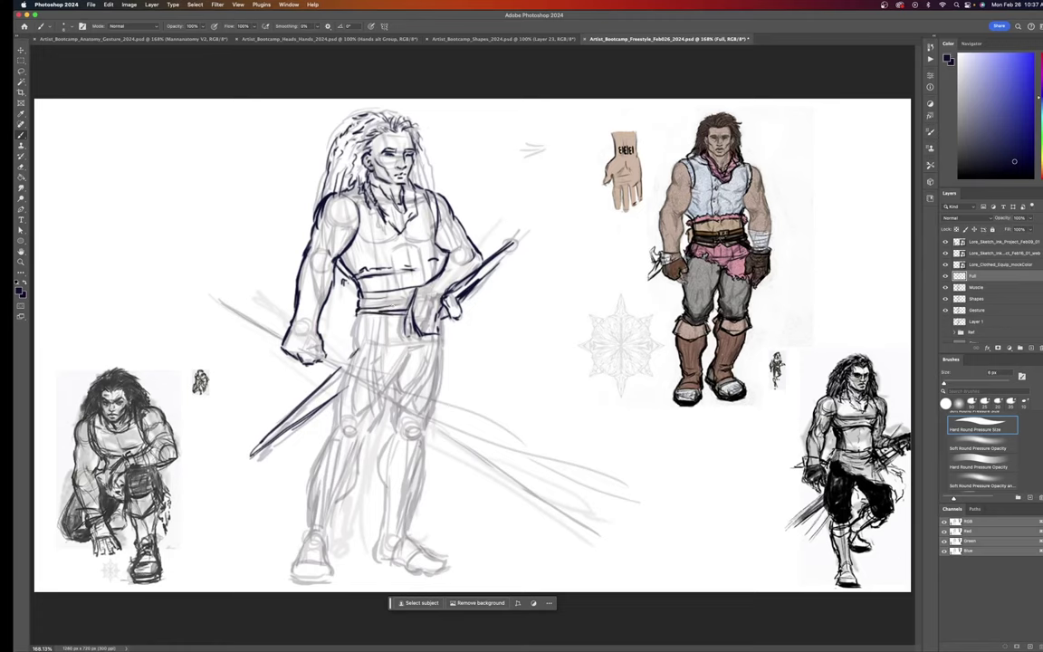
- Draw the ragged cloth hanging from the waist across the hips, and the trouser line down the inner thigh
mouse_move(351, 317)
left_mouse_down()
mouse_move(347, 328)
mouse_move(377, 326)
mouse_move(391, 339)
left_mouse_up()
mouse_move(351, 306)
left_mouse_down()
mouse_move(385, 320)
mouse_move(448, 380)
left_mouse_up()
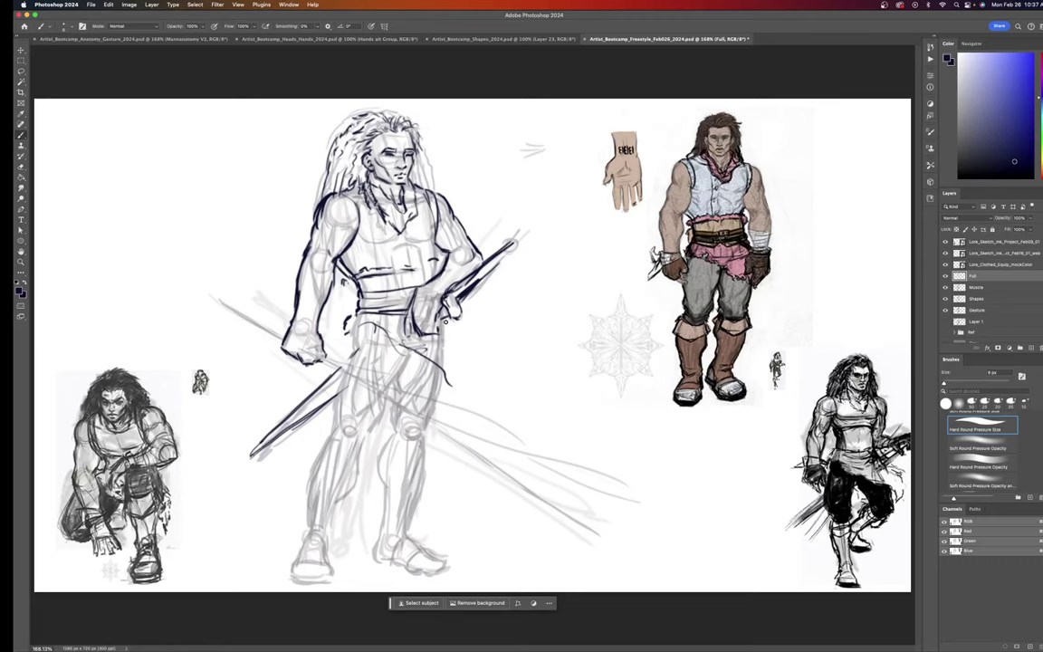
left_click_drag(448, 323, 450, 369)
mouse_move(351, 317)
left_mouse_down()
mouse_move(390, 320)
mouse_move(391, 390)
mouse_move(400, 375)
mouse_move(367, 429)
left_mouse_up()
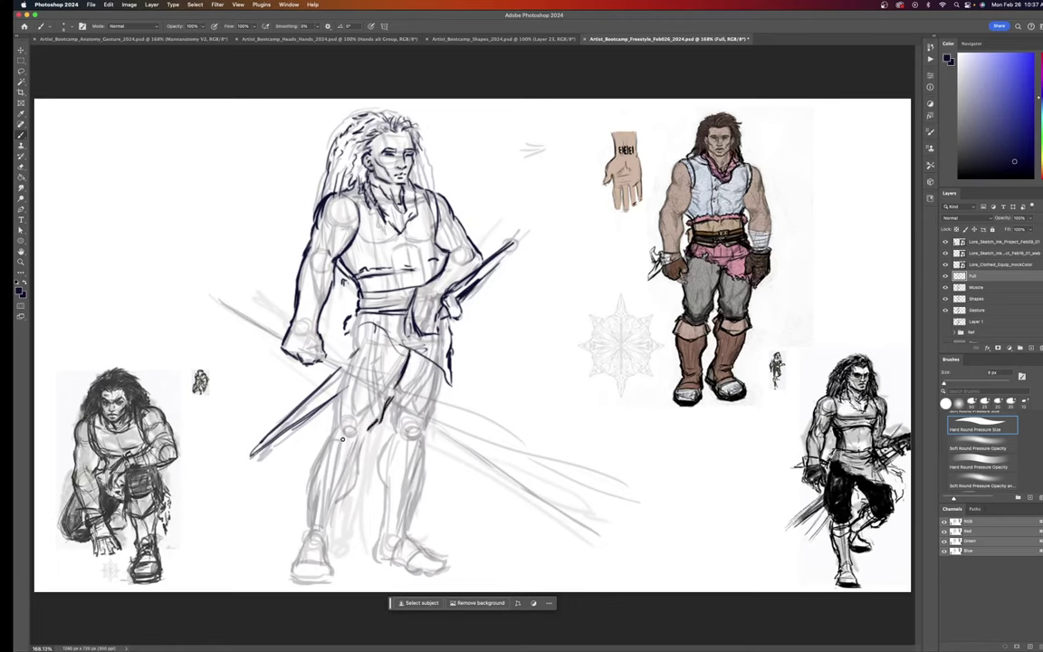
- Draw the flared boot cuffs below both knees, and the calf line under the first cuff
left_click_drag(332, 436, 362, 440)
mouse_move(337, 431)
left_mouse_down()
mouse_move(373, 435)
mouse_move(347, 426)
mouse_move(366, 460)
left_mouse_up()
mouse_move(365, 444)
left_mouse_down()
mouse_move(366, 460)
mouse_move(310, 454)
mouse_move(366, 461)
mouse_move(310, 512)
mouse_move(310, 533)
left_mouse_up()
left_click_drag(403, 443, 427, 441)
left_click_drag(430, 443, 432, 458)
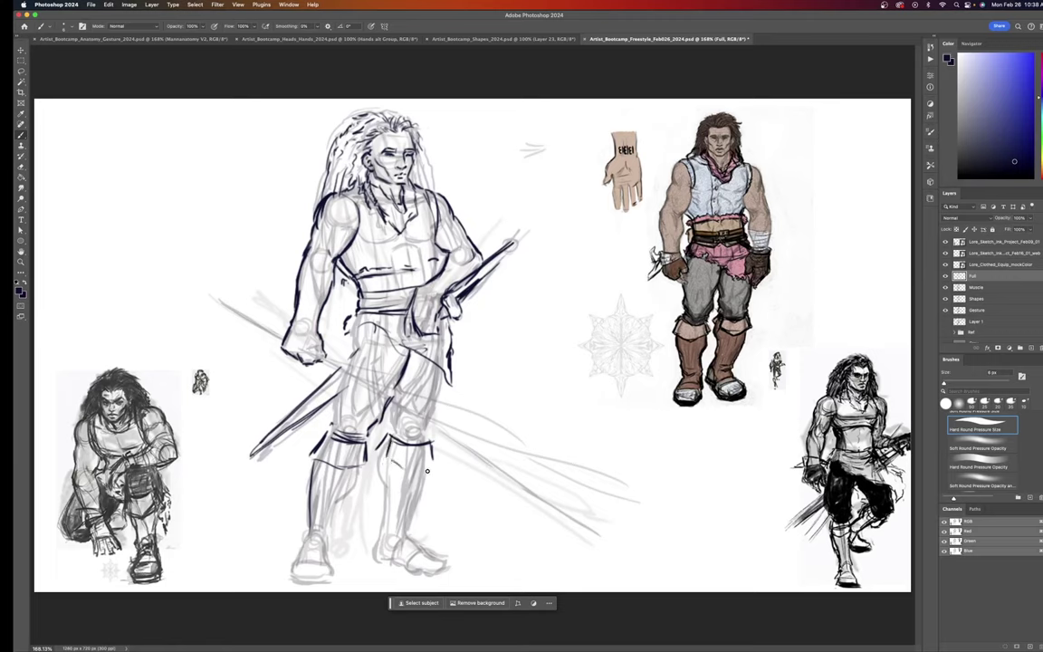
left_click_drag(397, 464, 432, 460)
- Draw the ankle, foot and sole of the boot beneath the straight arm's side
left_click_drag(336, 515, 331, 537)
left_click_drag(309, 509, 302, 535)
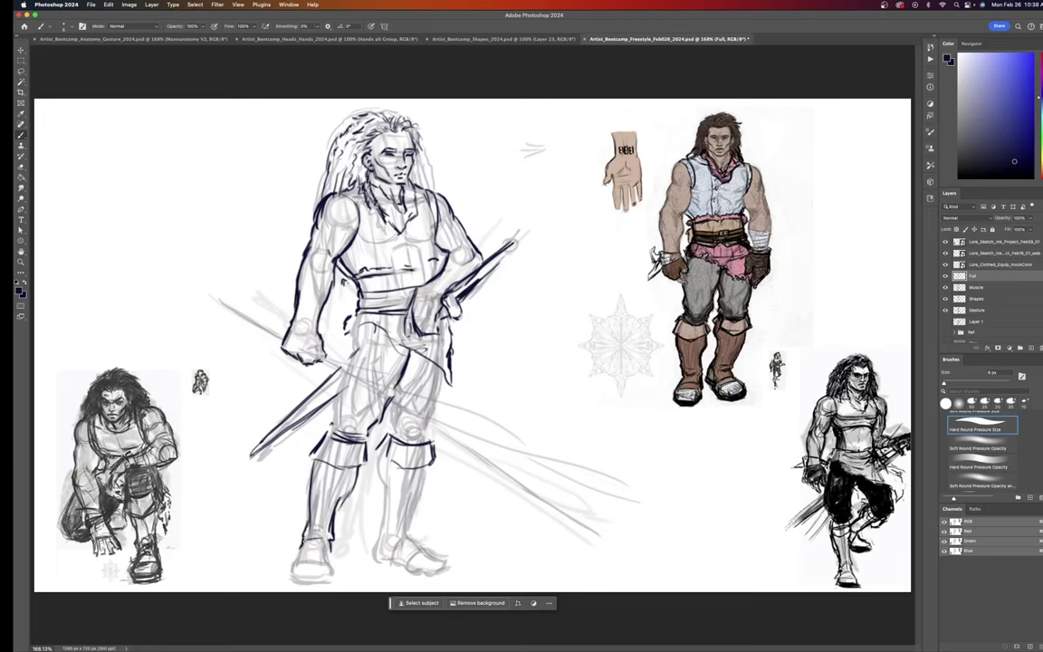
mouse_move(326, 542)
left_mouse_down()
mouse_move(331, 564)
mouse_move(310, 580)
mouse_move(332, 580)
left_mouse_up()
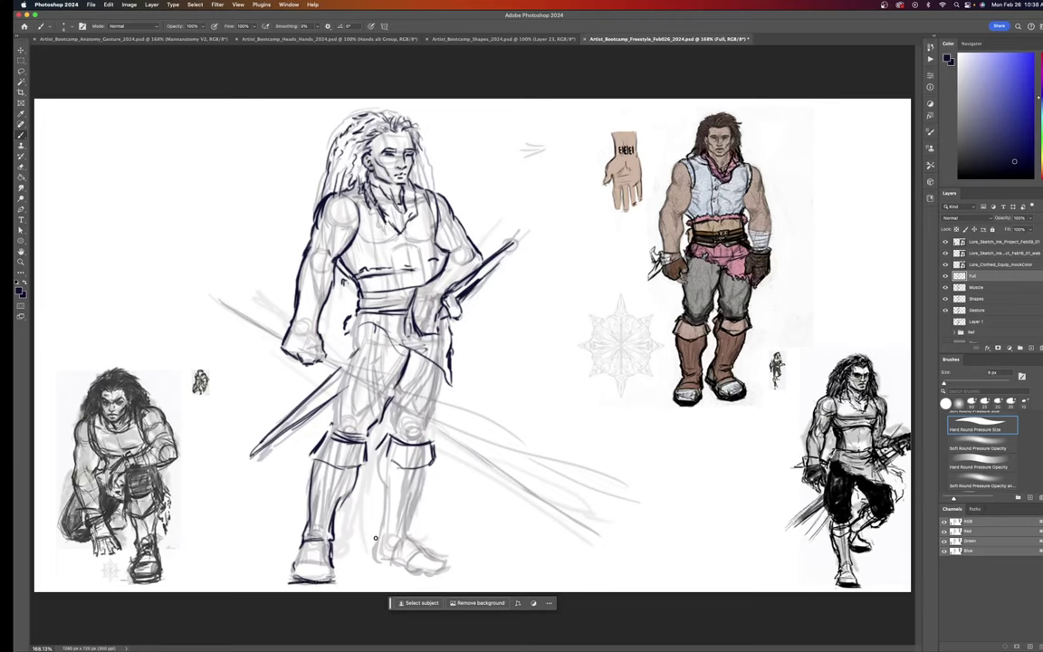
- Draw the other boot's foot, sole and shaft, and outline the baggy trousers around the thighs and knees
mouse_move(375, 538)
left_mouse_down()
mouse_move(387, 568)
mouse_move(368, 571)
mouse_move(379, 557)
mouse_move(360, 572)
mouse_move(389, 560)
mouse_move(373, 558)
mouse_move(442, 573)
left_mouse_up()
left_click_drag(370, 564, 387, 570)
mouse_move(360, 510)
left_mouse_down()
mouse_move(378, 522)
mouse_move(400, 516)
left_mouse_up()
mouse_move(290, 568)
left_mouse_down()
mouse_move(297, 582)
mouse_move(335, 572)
left_mouse_up()
left_click_drag(383, 450, 374, 537)
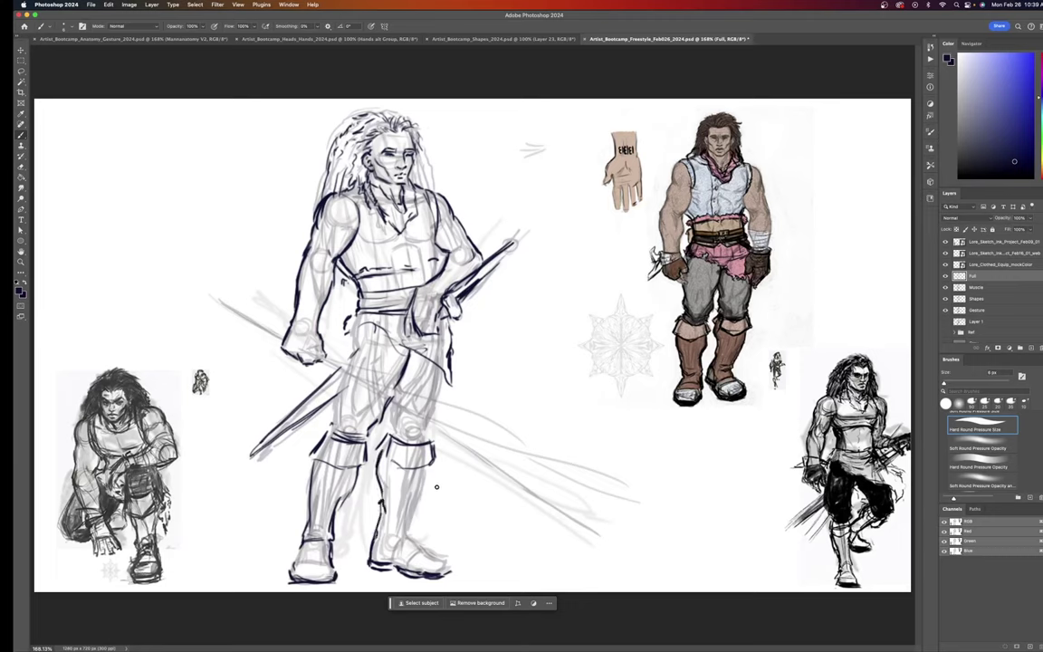
left_click_drag(429, 468, 418, 508)
left_click_drag(398, 350, 444, 384)
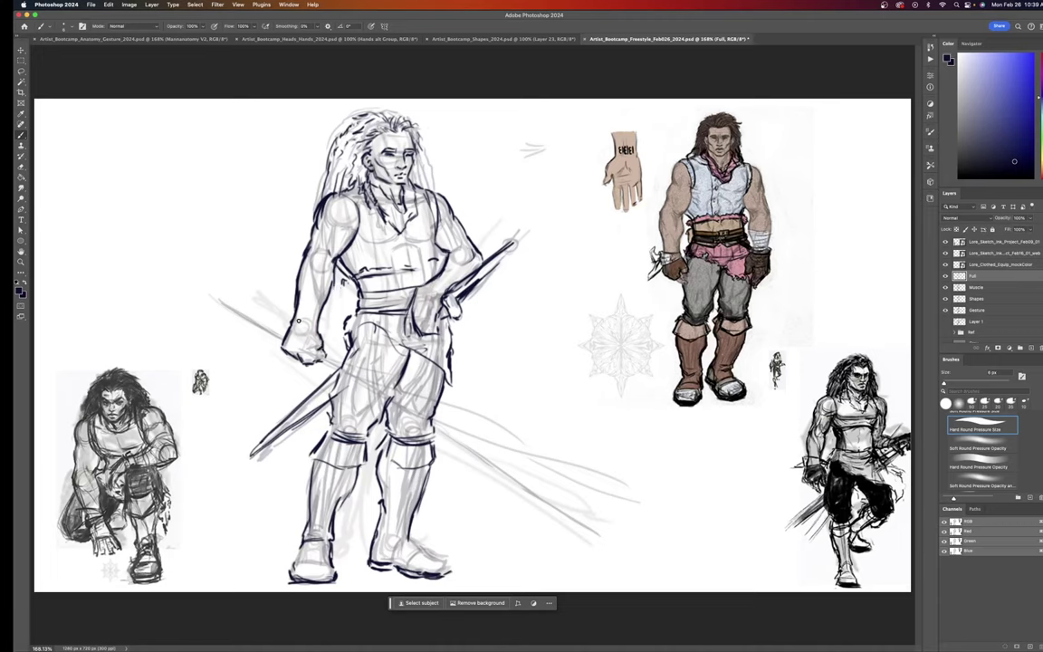
- Draw the spiked wrist guard on the straight arm and the cloth wraps around the bent forearm
mouse_move(293, 329)
left_mouse_down()
mouse_move(321, 333)
mouse_move(313, 315)
mouse_move(322, 314)
left_mouse_up()
mouse_move(277, 327)
left_mouse_down()
mouse_move(273, 302)
mouse_move(290, 316)
mouse_move(260, 350)
mouse_move(288, 341)
left_mouse_up()
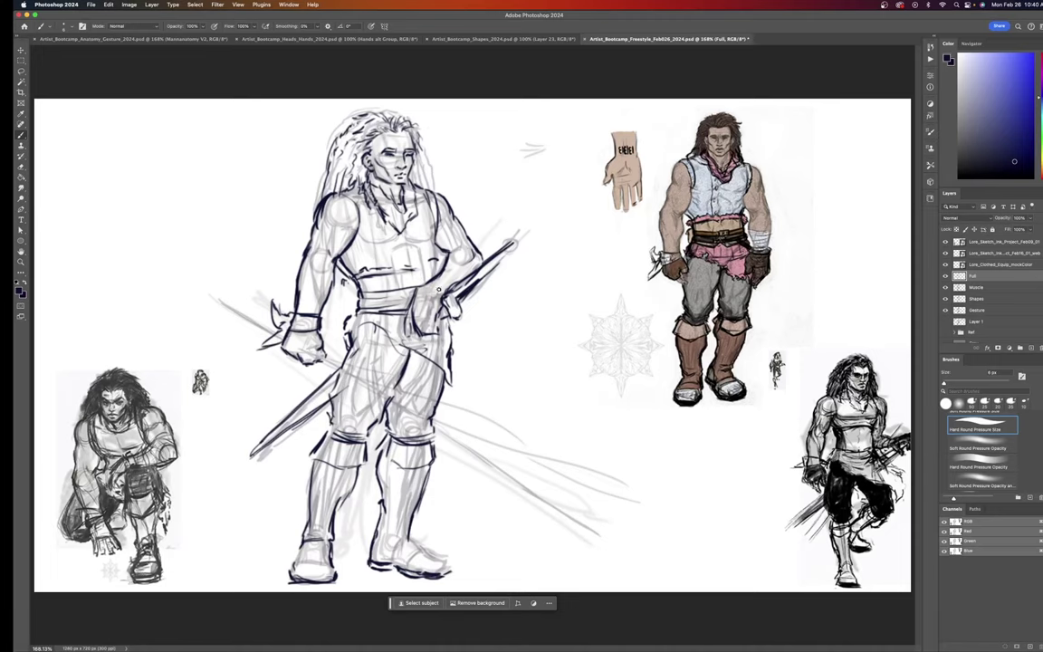
left_click_drag(429, 287, 447, 288)
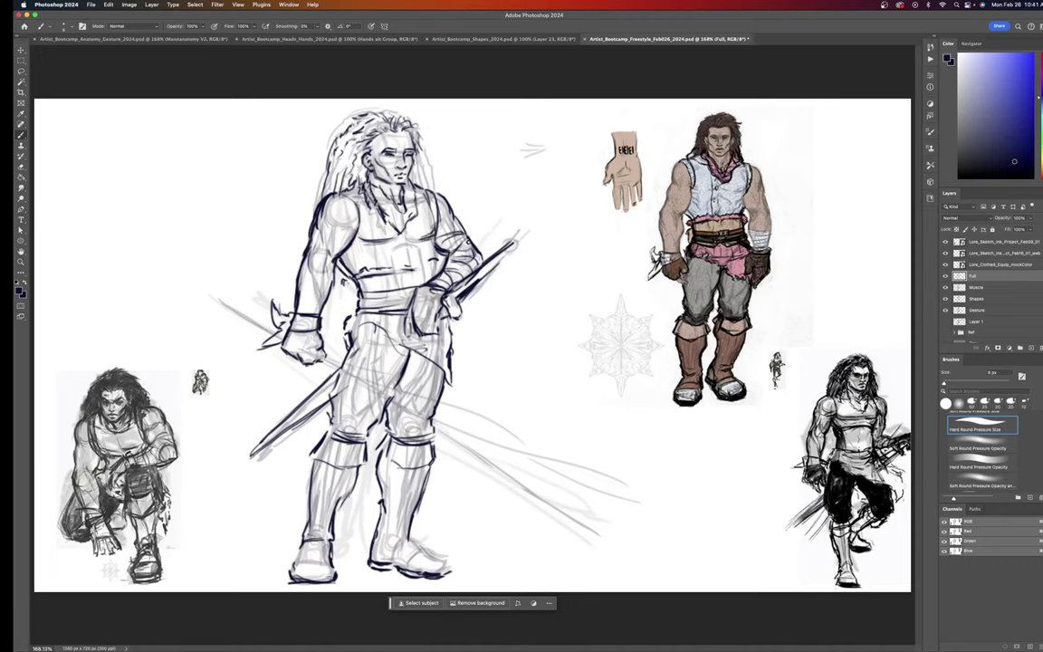
- Enlarge the brush to 15 px and fill in the dreadlocks with thick dark strokes down to the shoulders
key("bracketright")
key("bracketright")
key("bracketright")
key("bracketright")
key("bracketright")
mouse_move(361, 171)
left_mouse_down()
mouse_move(333, 193)
mouse_move(339, 166)
mouse_move(317, 199)
mouse_move(332, 154)
mouse_move(328, 204)
mouse_move(348, 144)
mouse_move(333, 150)
mouse_move(372, 148)
mouse_move(349, 134)
mouse_move(371, 129)
mouse_move(360, 118)
mouse_move(378, 128)
mouse_move(391, 116)
mouse_move(399, 137)
mouse_move(396, 117)
mouse_move(419, 127)
mouse_move(406, 133)
mouse_move(420, 143)
mouse_move(412, 133)
mouse_move(416, 178)
mouse_move(419, 166)
mouse_move(431, 185)
mouse_move(424, 164)
mouse_move(439, 194)
left_mouse_up()
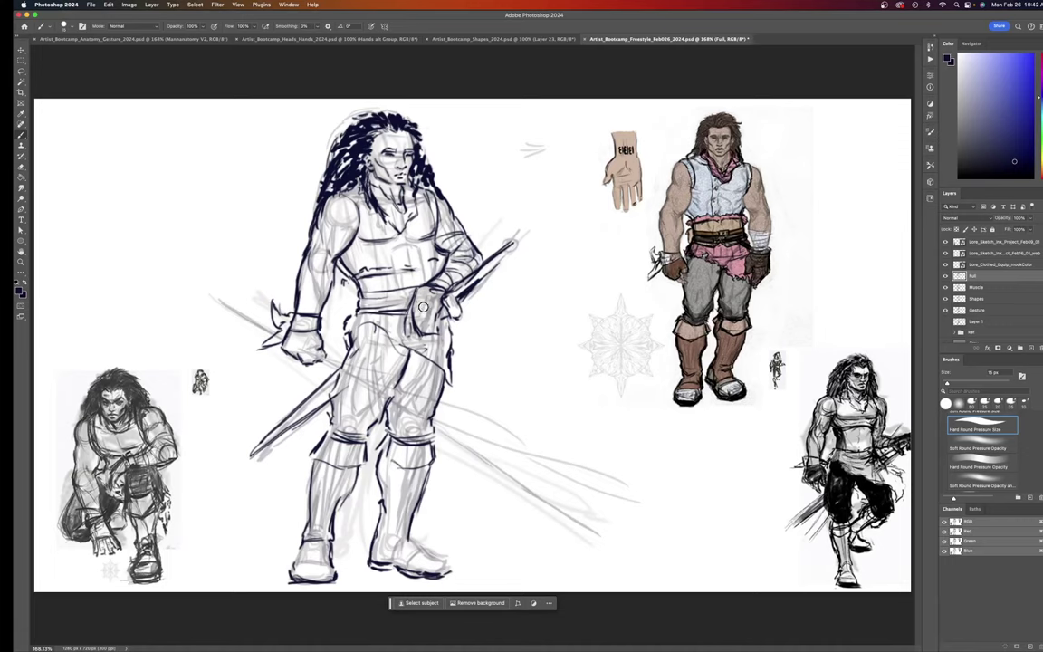
- Reduce the brush size and add detail lines to the hand resting at the hip
key("bracketleft")
key("bracketleft")
key("bracketleft")
left_click_drag(416, 312, 424, 316)
- Hide the Full, Muscle and Shapes layers, then show them again one by one to review the drawing's stages
left_click(946, 276)
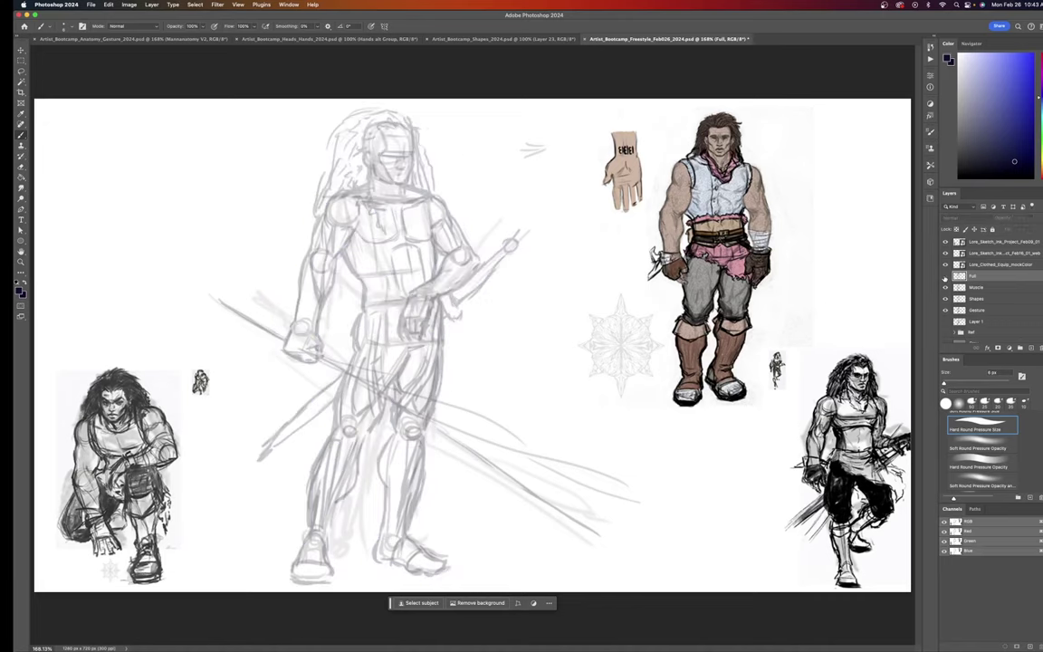
left_click(945, 287)
left_click(946, 298)
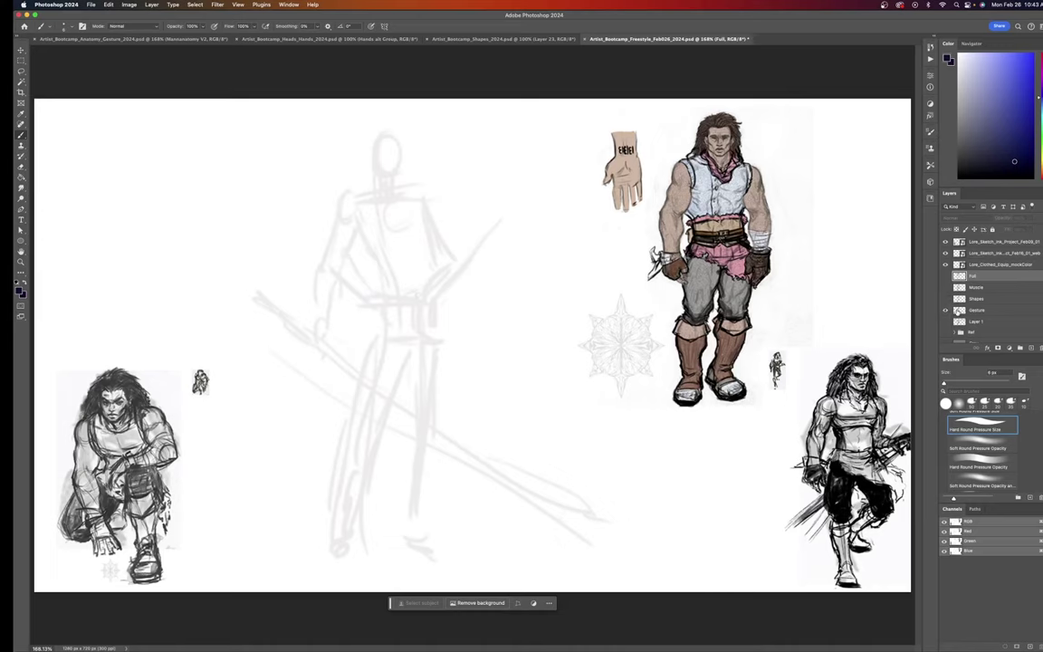
left_click(945, 298)
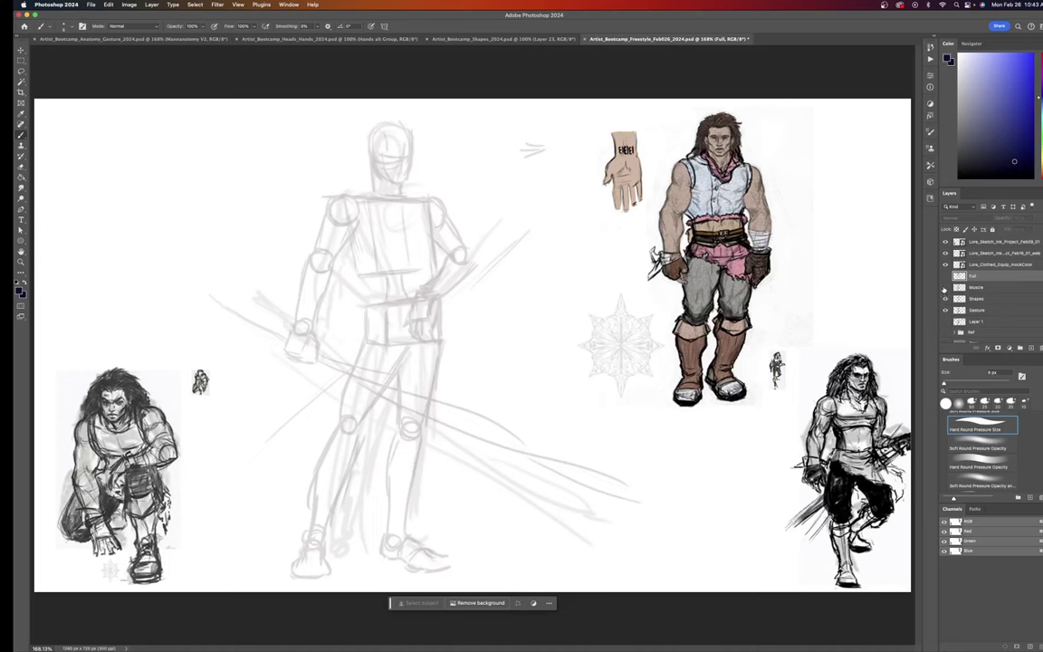
left_click(946, 287)
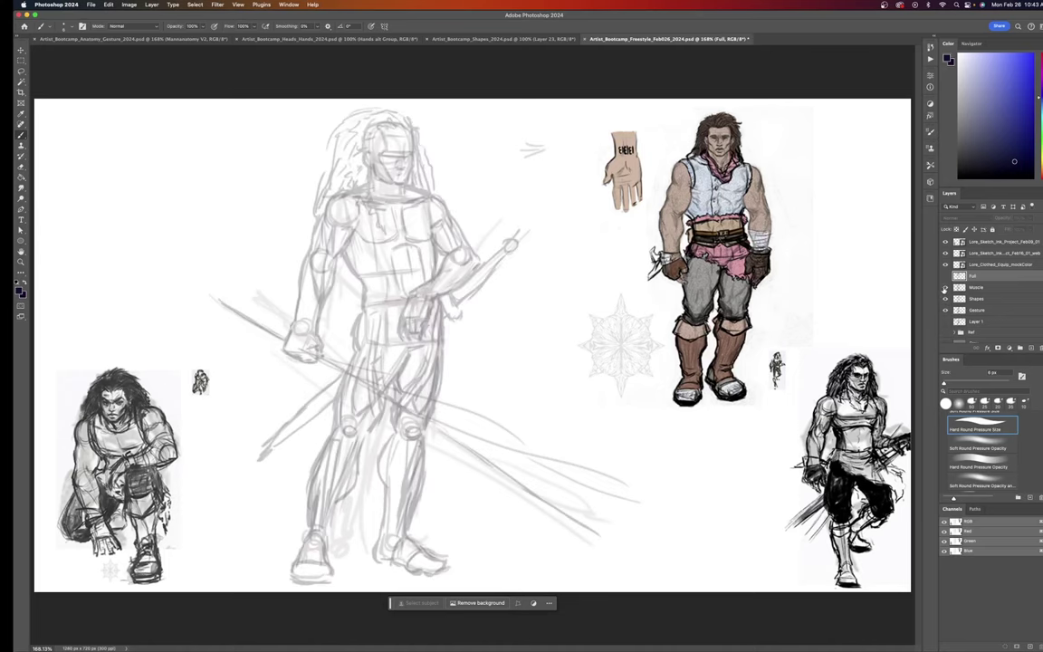
left_click(945, 275)
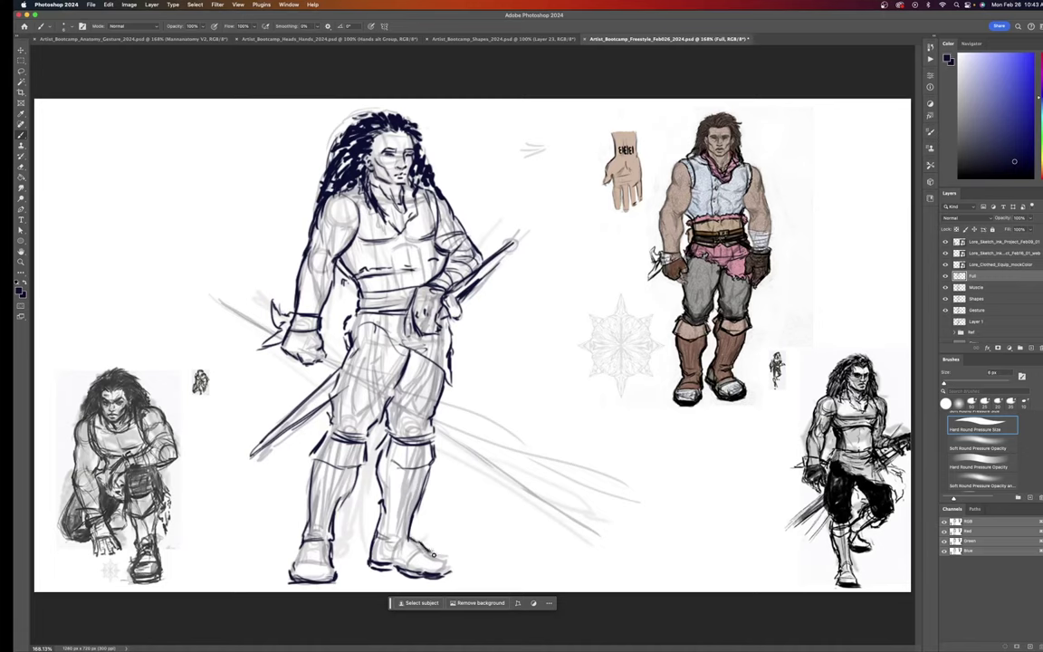
- Outline the toe of the boot on the bent arm's side
left_click_drag(451, 557, 446, 573)
- Switch to the Artist_BootCamp_2024 calendar in Numbers to check the February schedule, and return to the drawing
mouse_move(27, 587)
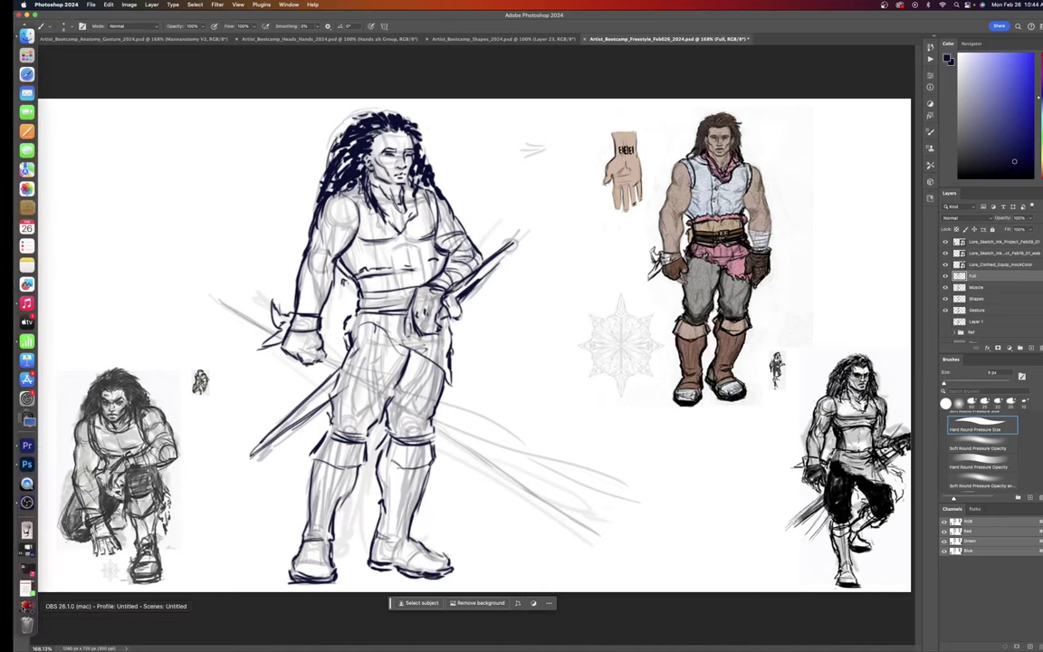
left_click(27, 528)
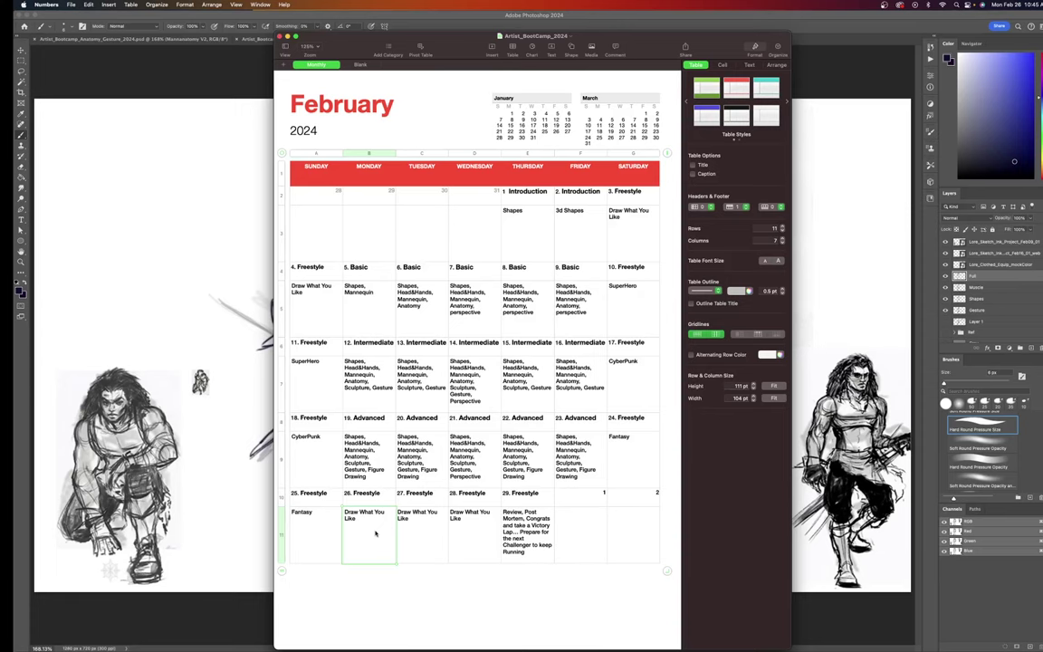
left_click(204, 437)
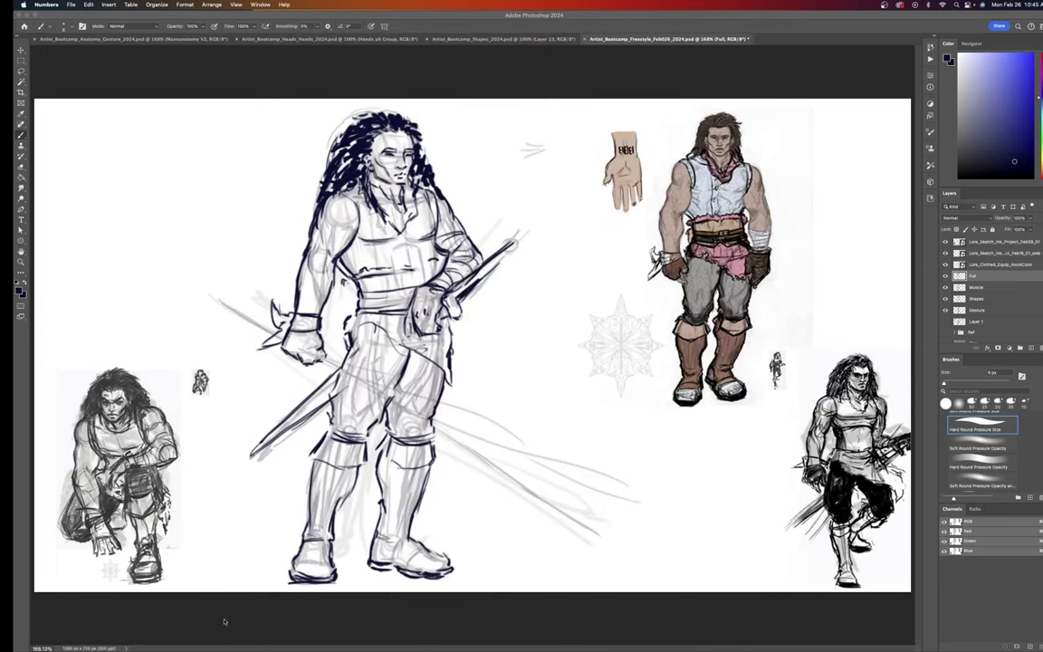